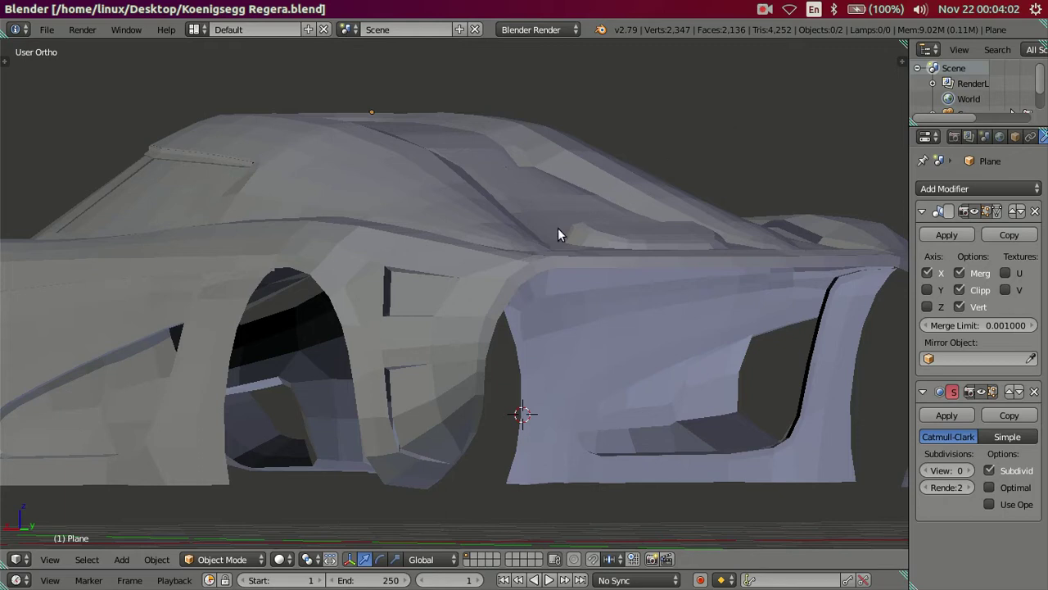
In Edit Mode, select the edge loop inside the side groove by the rear wheel arch.
middle_drag(367, 363, 510, 260)
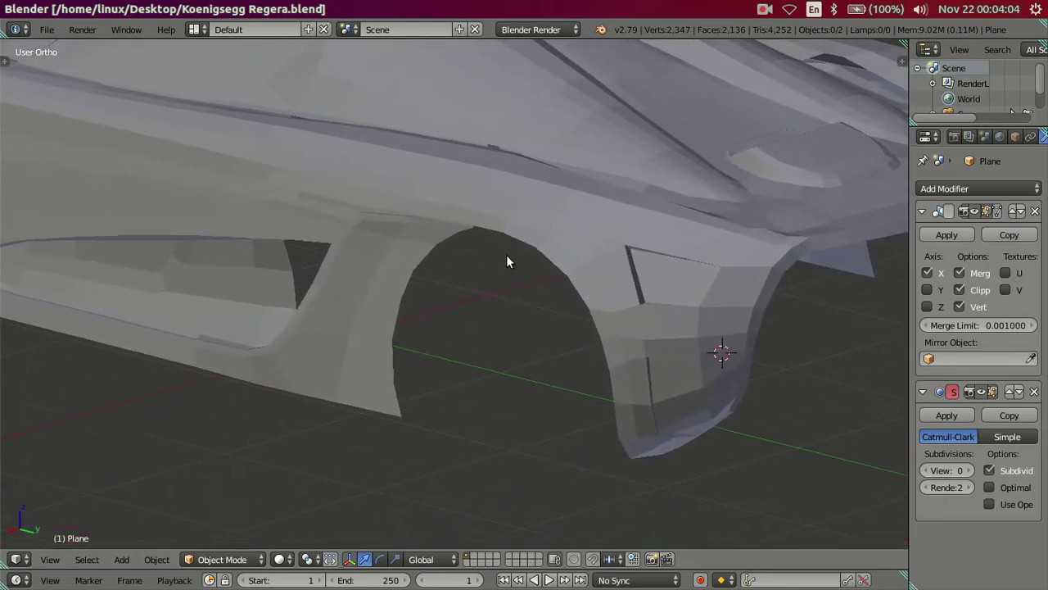
scroll(412, 287, up, 2)
key(Tab)
right_click(357, 189)
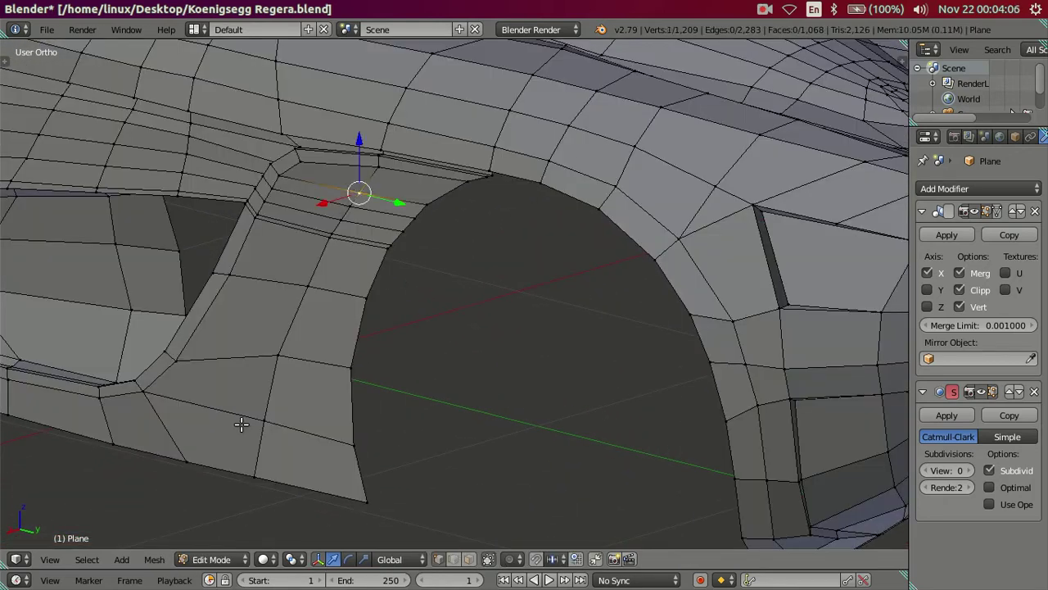
alt+right_click(300, 411)
Zoom into the groove and move the edge loop along the X axis.
mouse_move(318, 379)
middle_down()
mouse_move(306, 451)
mouse_move(290, 456)
mouse_move(281, 435)
middle_up()
scroll(311, 426, up, 2)
scroll(336, 422, up, 1)
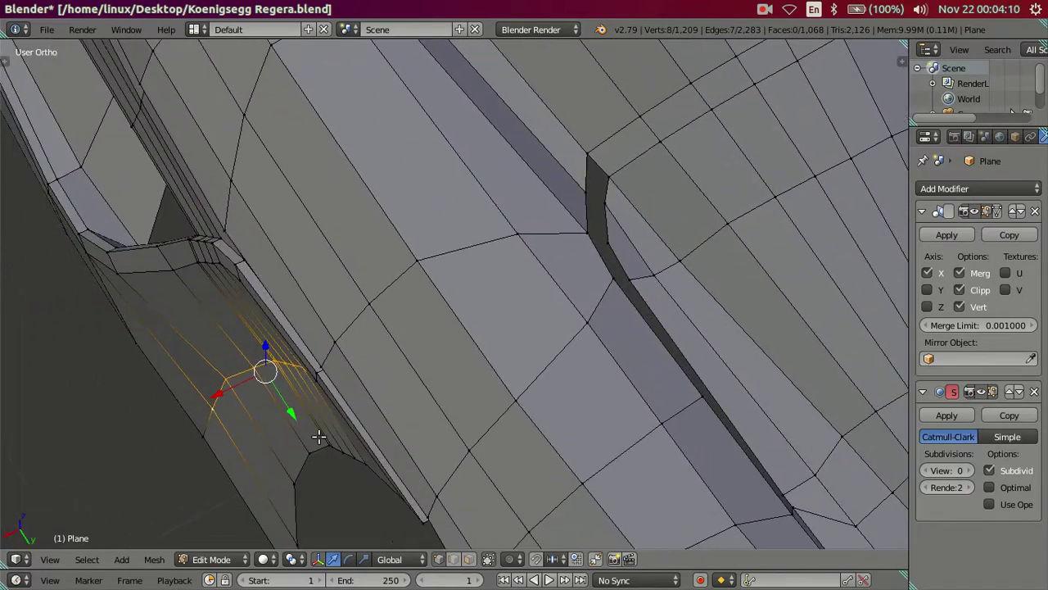
scroll(314, 431, up, 1)
scroll(352, 413, up, 1)
scroll(391, 400, up, 1)
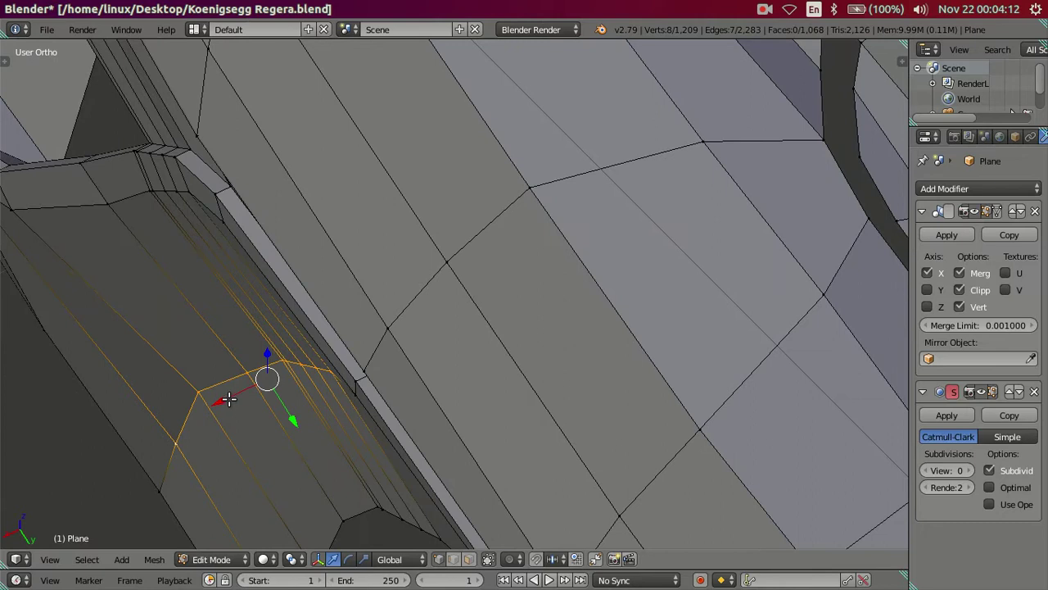
key(g)
key(x)
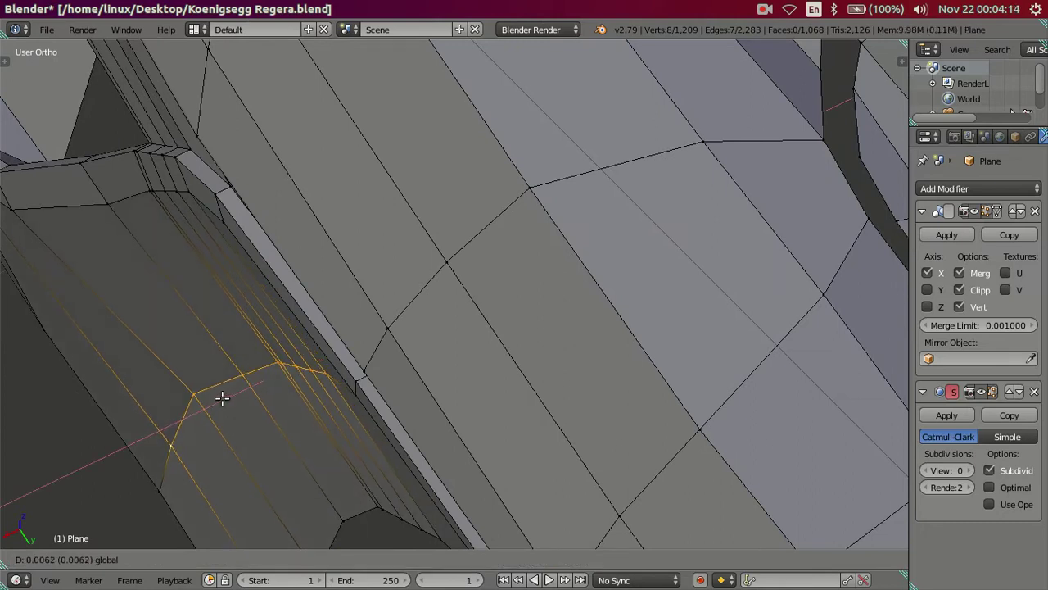
click(222, 398)
Check the smoothed body, nudge the loop slightly further along X, and view the result again.
scroll(222, 398, down, 3)
mouse_move(222, 398)
middle_down()
mouse_move(351, 382)
mouse_move(348, 302)
mouse_move(404, 206)
mouse_move(559, 188)
mouse_move(573, 248)
mouse_move(555, 255)
mouse_move(521, 329)
middle_up()
key(Tab)
key(Tab)
scroll(528, 327, up, 1)
scroll(568, 315, up, 1)
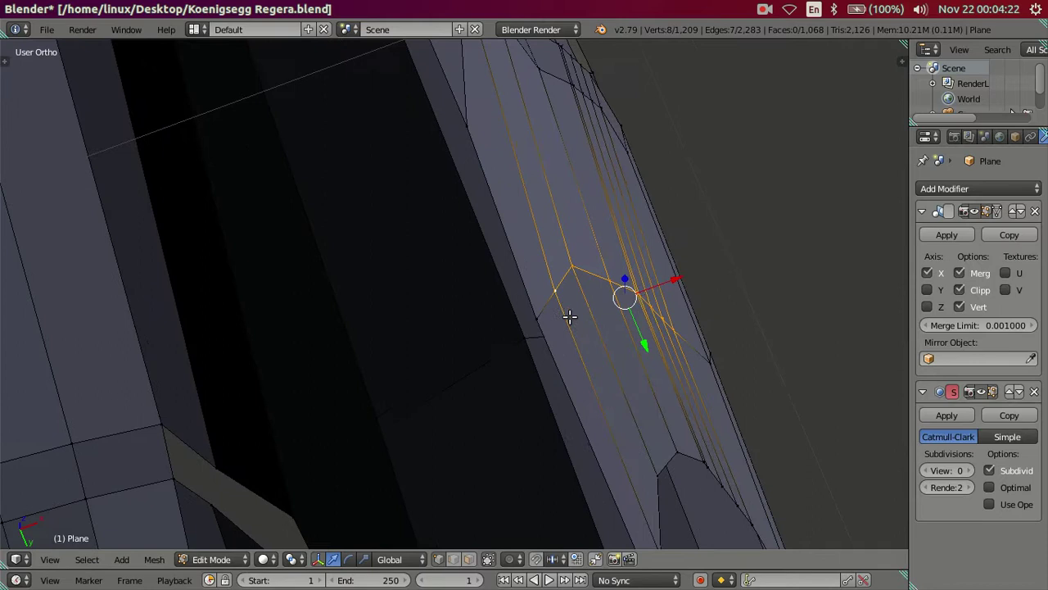
drag(676, 279, 680, 278)
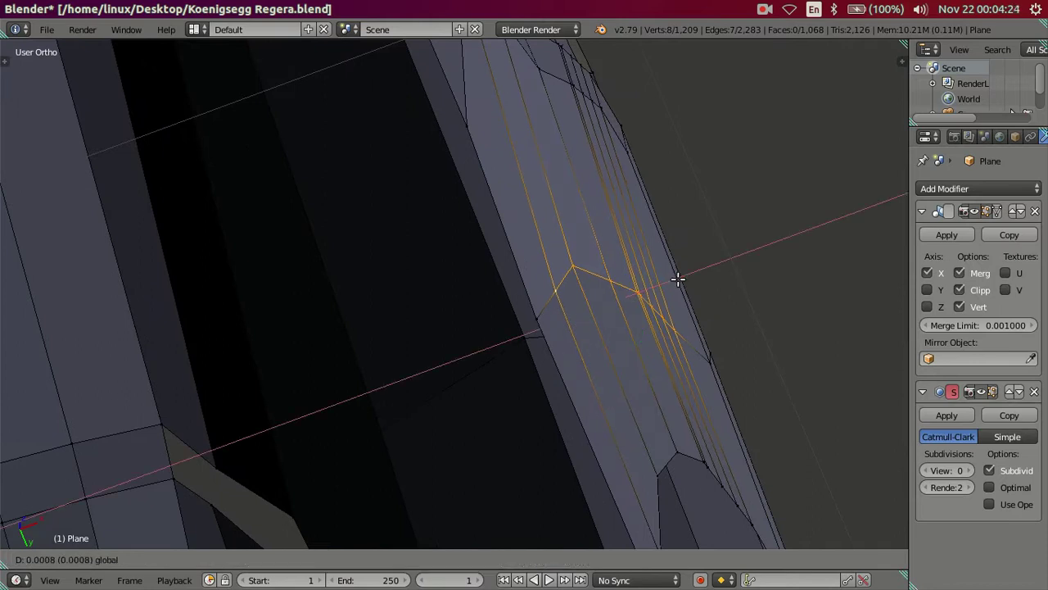
scroll(643, 289, down, 3)
key(Tab)
mouse_move(643, 289)
middle_down()
mouse_move(568, 352)
mouse_move(557, 456)
mouse_move(520, 545)
mouse_move(448, 419)
middle_up()
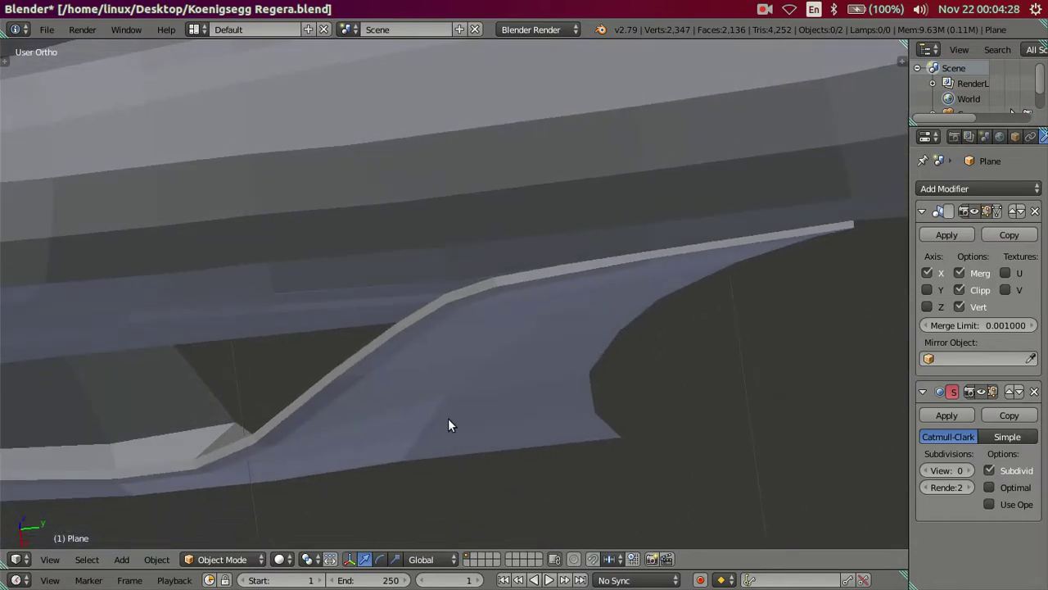
Drop one vertex from the skirt selection and shift the skirt edges slightly along X.
scroll(444, 419, down, 2)
key(Tab)
scroll(442, 429, up, 2)
scroll(513, 464, up, 2)
shift+right_click(391, 473)
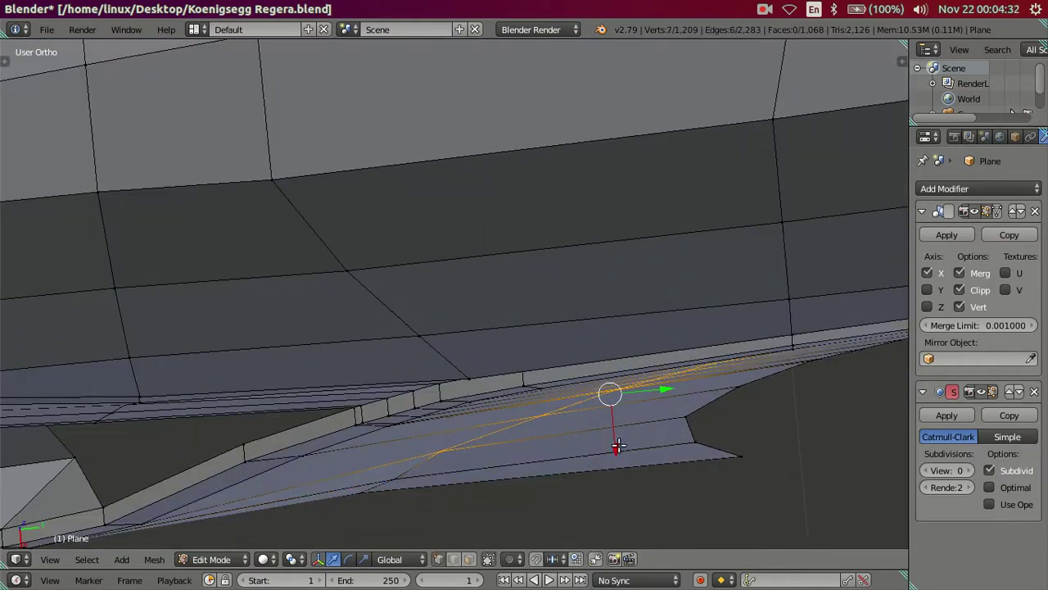
drag(617, 444, 627, 450)
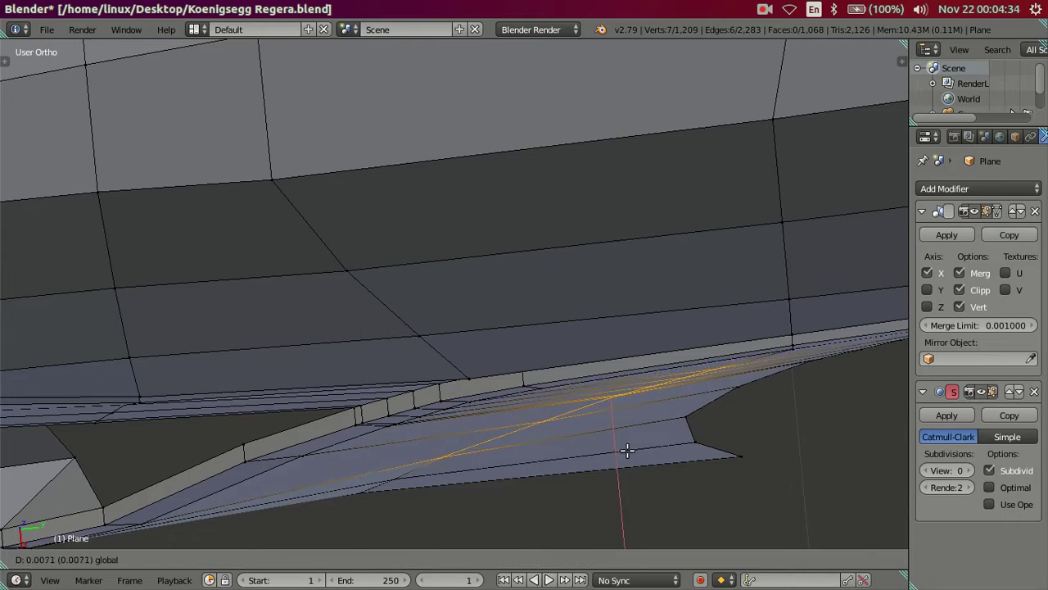
scroll(627, 449, down, 3)
Inspect the smoothed skirt strip by orbiting around the car body in Object Mode.
key(Tab)
scroll(638, 354, up, 2)
scroll(638, 353, up, 3)
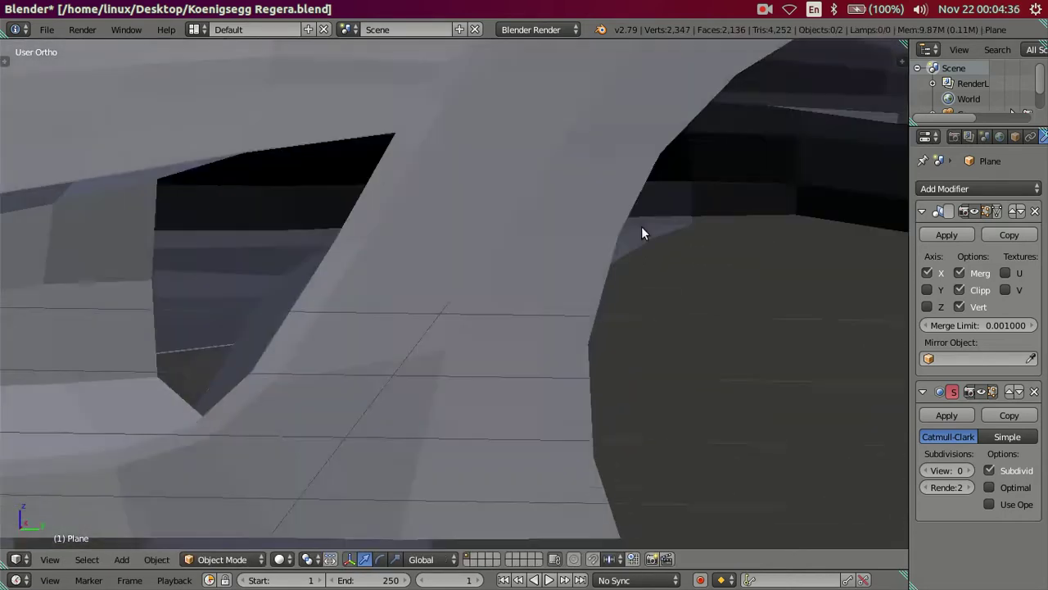
scroll(642, 226, up, 2)
mouse_move(642, 203)
middle_down()
mouse_move(510, 265)
mouse_move(555, 344)
mouse_move(581, 353)
mouse_move(596, 300)
mouse_move(581, 197)
mouse_move(348, 299)
mouse_move(398, 398)
mouse_move(424, 414)
mouse_move(395, 349)
mouse_move(363, 421)
mouse_move(356, 412)
mouse_move(386, 445)
middle_up()
Clear the vertex selection and orbit over the front wheel arch toward the hood.
key(Tab)
key(a)
mouse_move(410, 405)
middle_down()
mouse_move(420, 359)
mouse_move(473, 426)
mouse_move(478, 452)
mouse_move(471, 422)
mouse_move(498, 319)
mouse_move(562, 264)
mouse_move(598, 253)
mouse_move(618, 264)
mouse_move(617, 184)
middle_up()
key(Tab)
scroll(615, 213, down, 3)
mouse_move(614, 243)
middle_down()
mouse_move(598, 286)
mouse_move(423, 323)
mouse_move(484, 347)
mouse_move(543, 346)
mouse_move(592, 325)
mouse_move(552, 381)
mouse_move(536, 336)
mouse_move(491, 351)
mouse_move(416, 286)
mouse_move(461, 344)
mouse_move(453, 363)
middle_up()
scroll(516, 299, up, 3)
Select two edge loops along the hood recess and start an extrusion, then cancel it.
key(Tab)
alt+right_click(371, 420)
mouse_move(328, 365)
middle_down()
mouse_move(310, 304)
mouse_move(410, 304)
mouse_move(468, 365)
middle_up()
alt+shift+right_click(248, 311)
key(e)
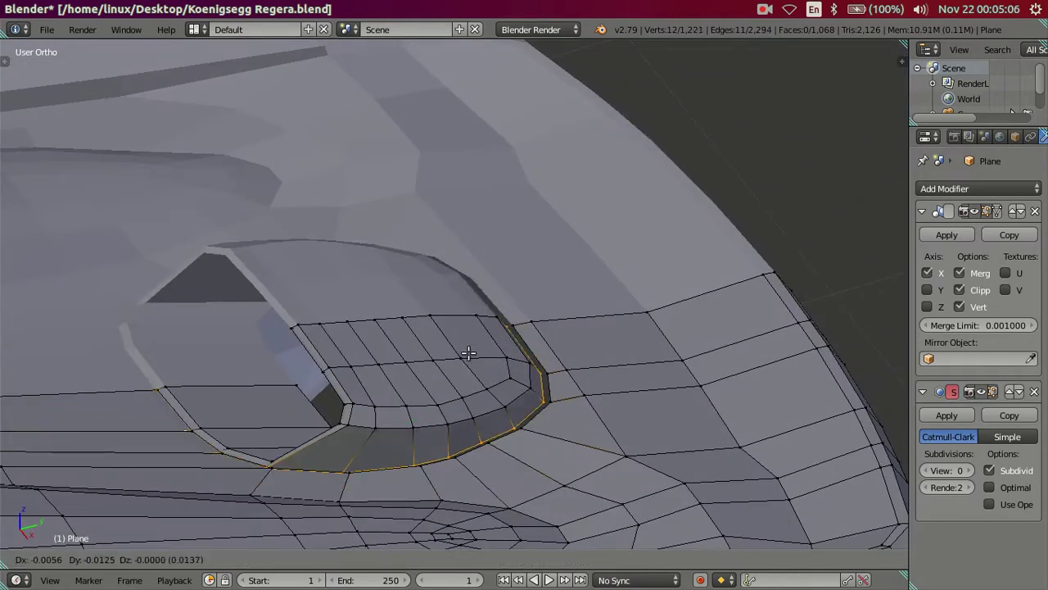
right_click(501, 321)
Hide the linked faces of the hood recess to expose the opening.
right_click(379, 358)
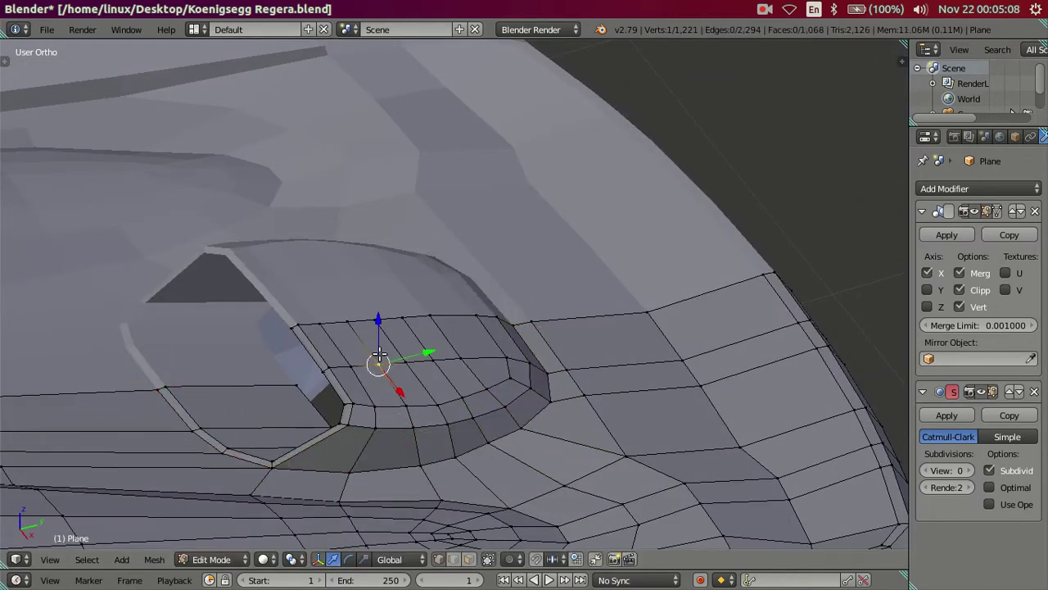
key(l)
key(h)
mouse_move(379, 358)
middle_down()
mouse_move(392, 461)
mouse_move(552, 417)
middle_up()
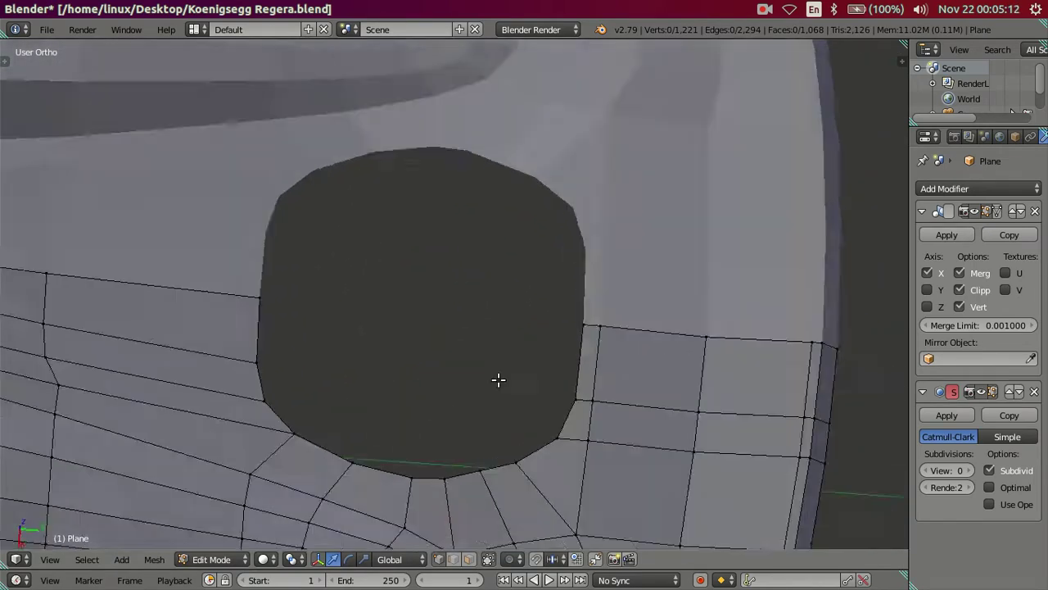
scroll(456, 371, up, 3)
scroll(457, 371, down, 3)
In top view, lower two vertices on the opening's top edge along the Y axis.
key(KP_7)
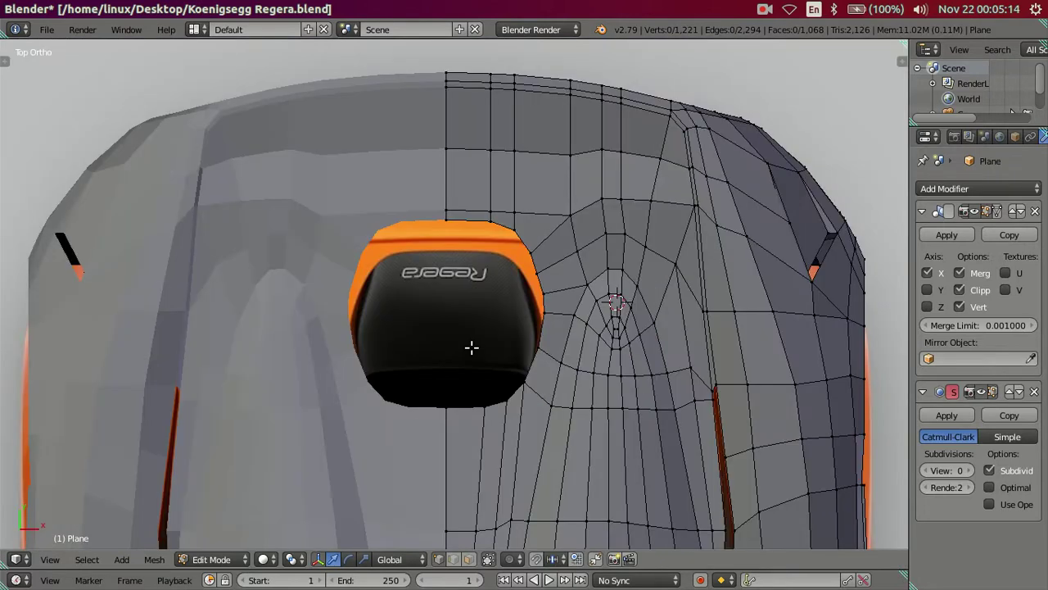
scroll(473, 346, up, 2)
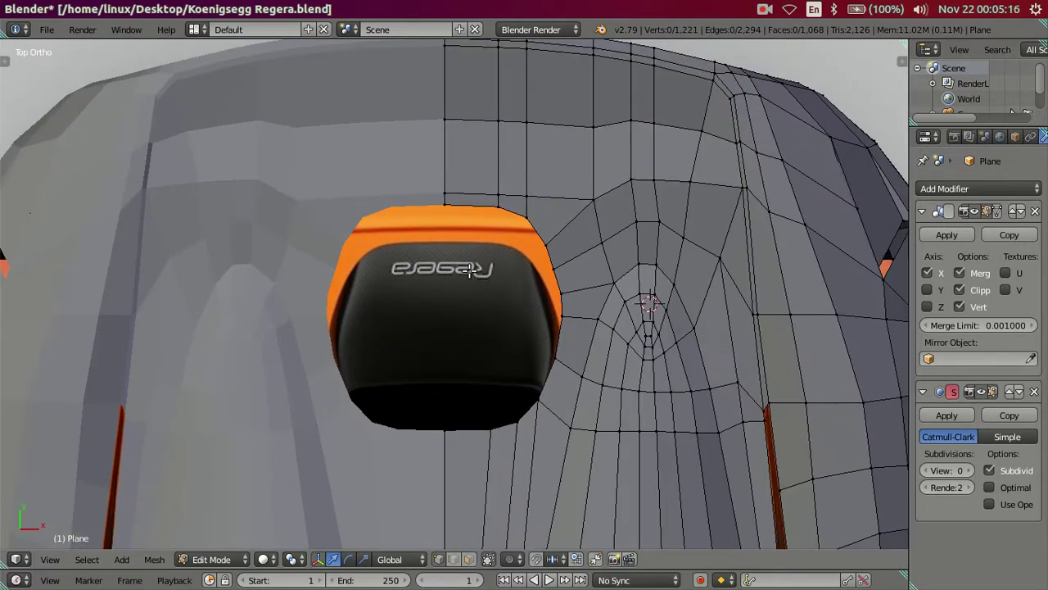
click(452, 210)
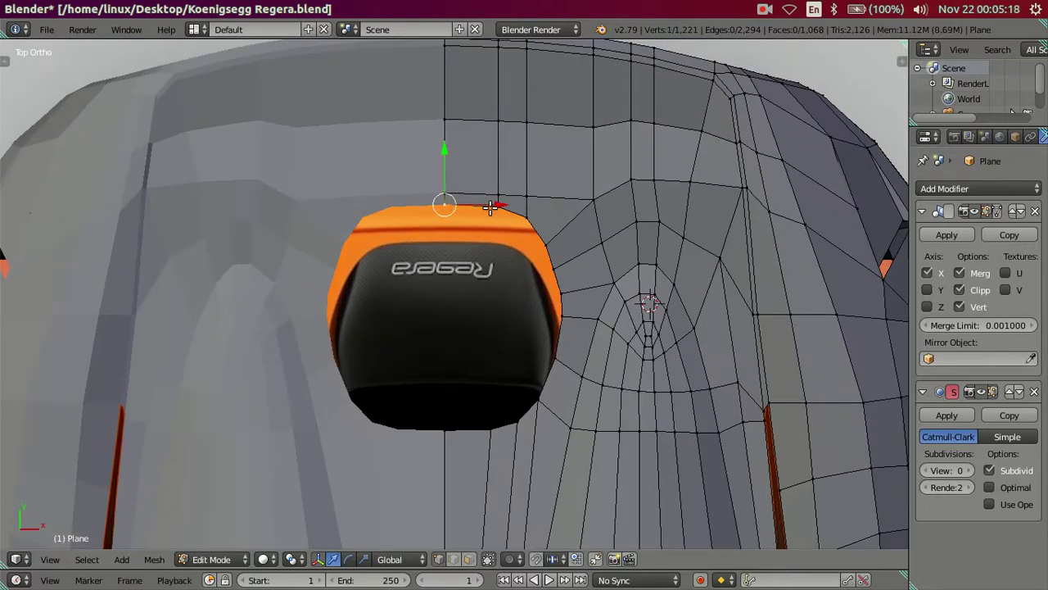
shift+click(497, 206)
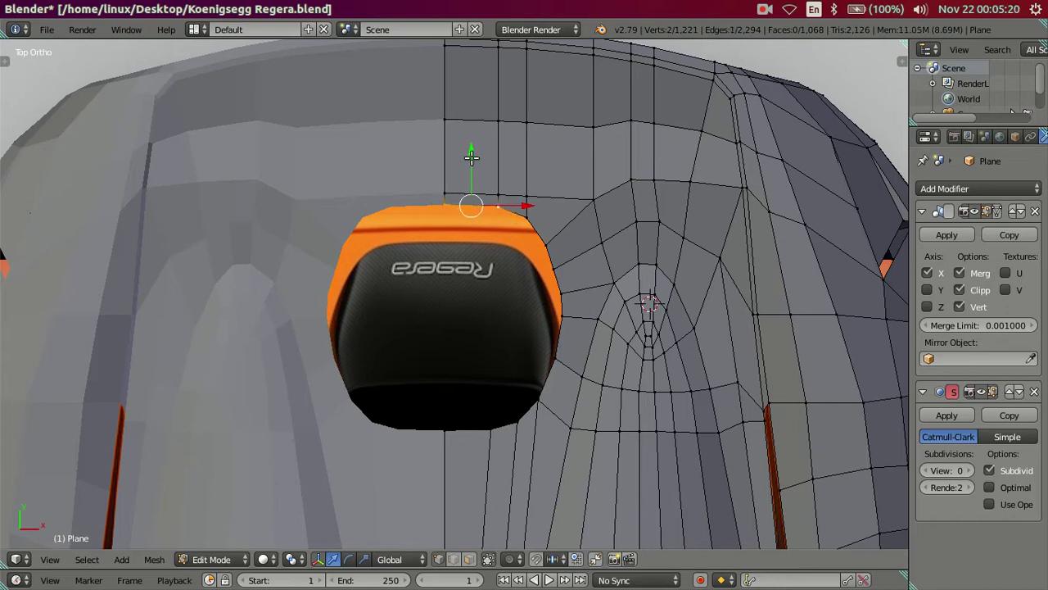
key(g)
key(y)
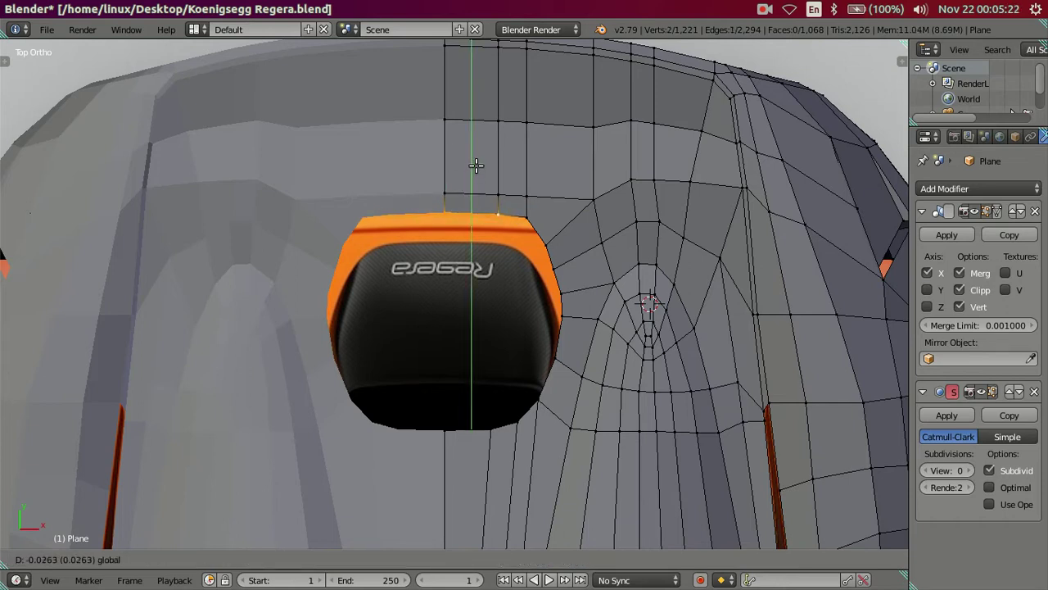
click(491, 180)
Add a third top-edge vertex and lower all three along Y.
shift+click(525, 213)
scroll(512, 200, up, 2)
key(g)
key(y)
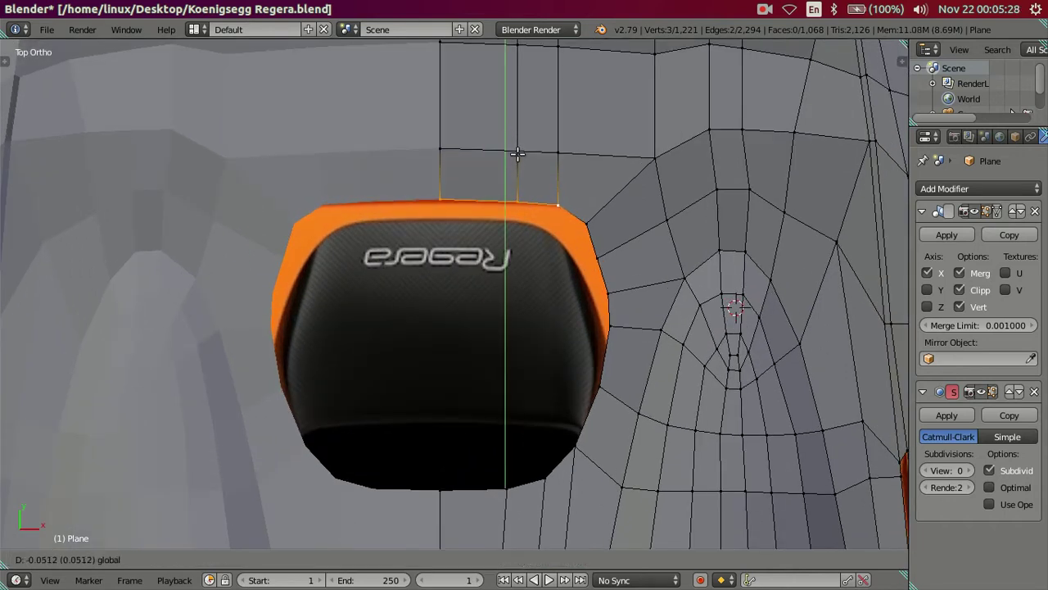
click(516, 155)
scroll(493, 232, down, 2)
Move the opening's lower corner vertex down and to the left.
shift+middle_drag(486, 388, 491, 303)
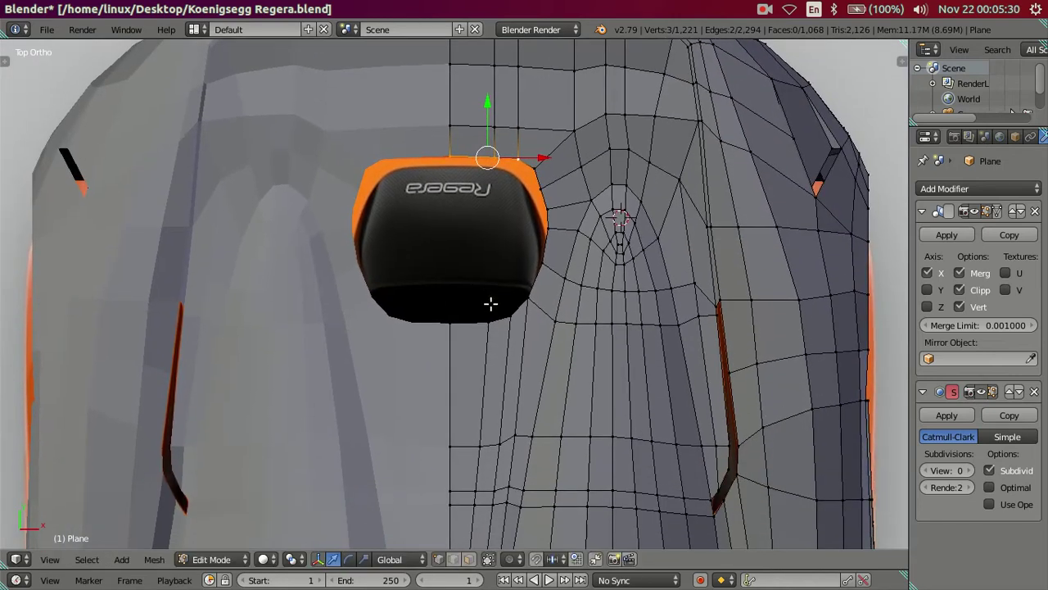
scroll(489, 314, up, 3)
right_click(578, 302)
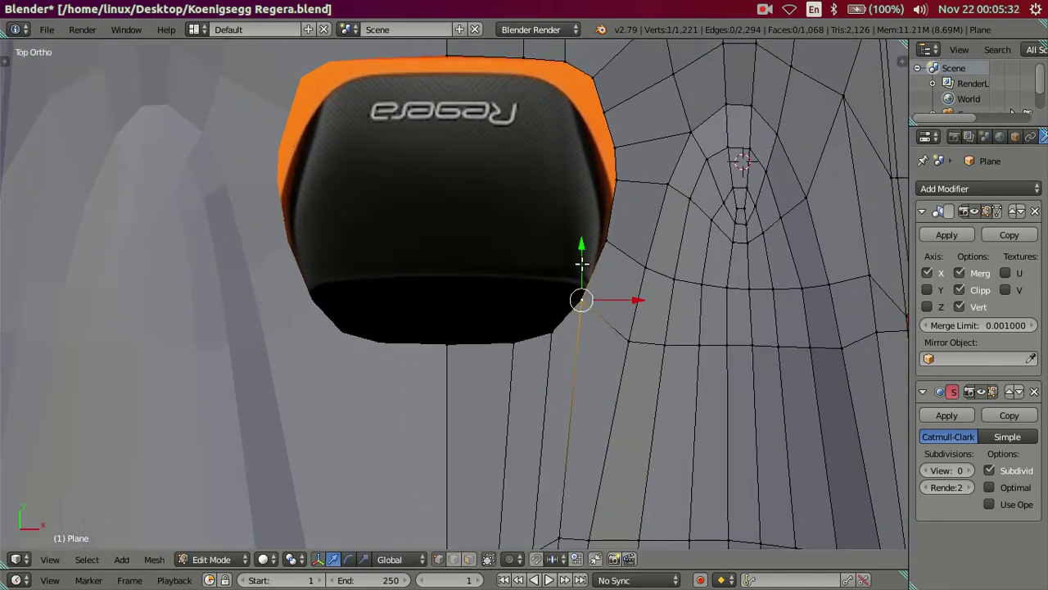
key(g)
click(574, 338)
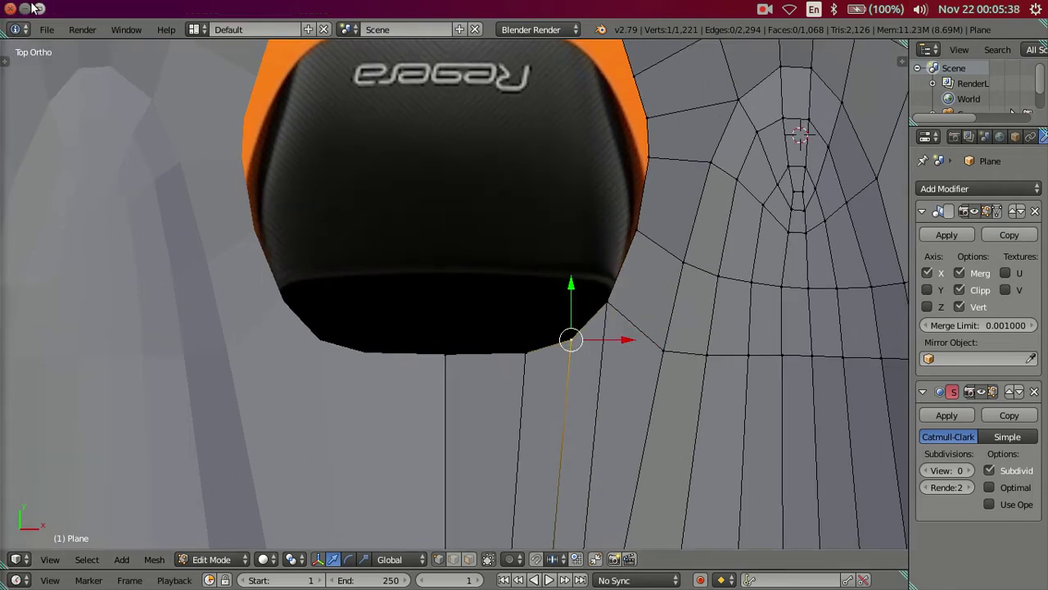
View 22regera_01_above_1440.jpg zoomed in on the rear hood vents, then return to Blender.
click(27, 10)
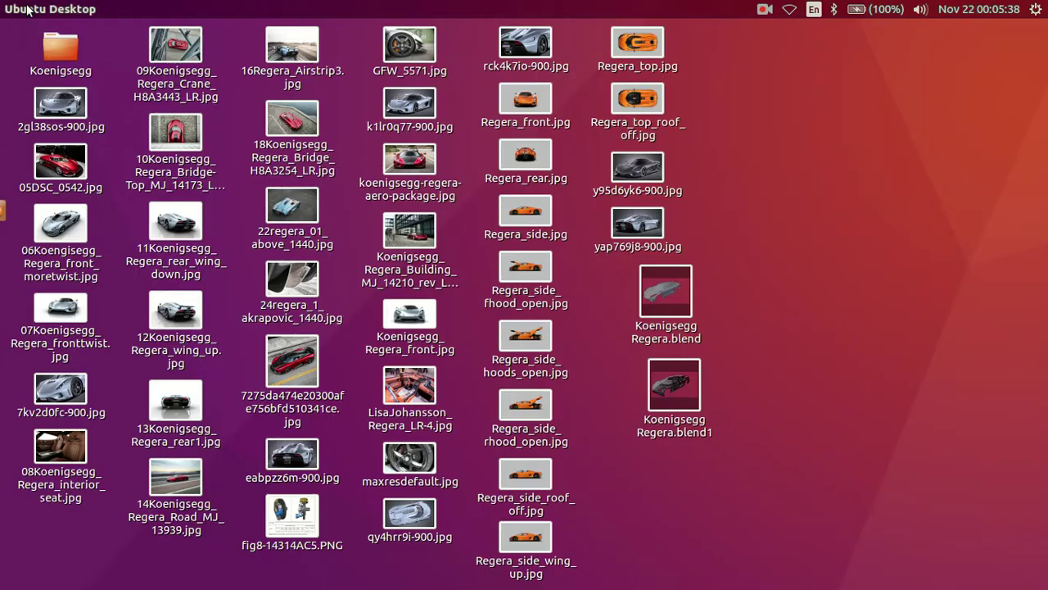
click(291, 207)
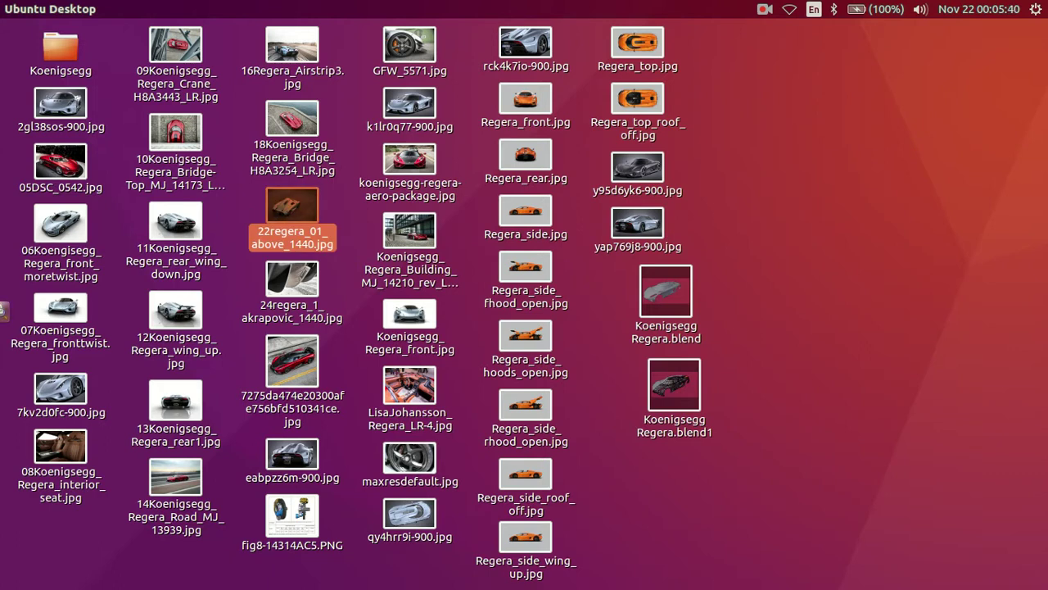
key(Return)
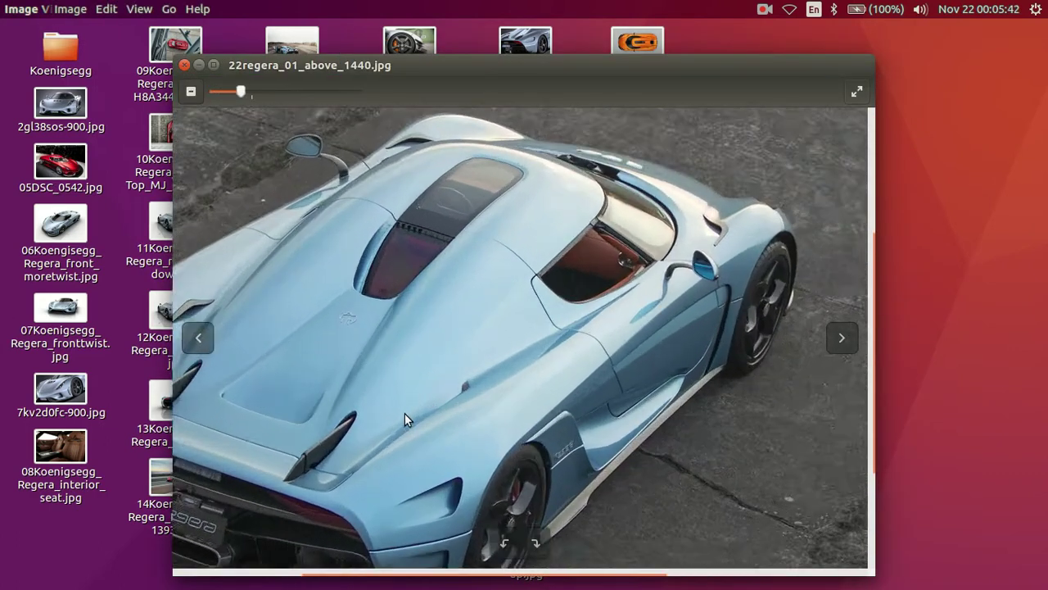
scroll(405, 419, up, 2)
scroll(482, 400, up, 1)
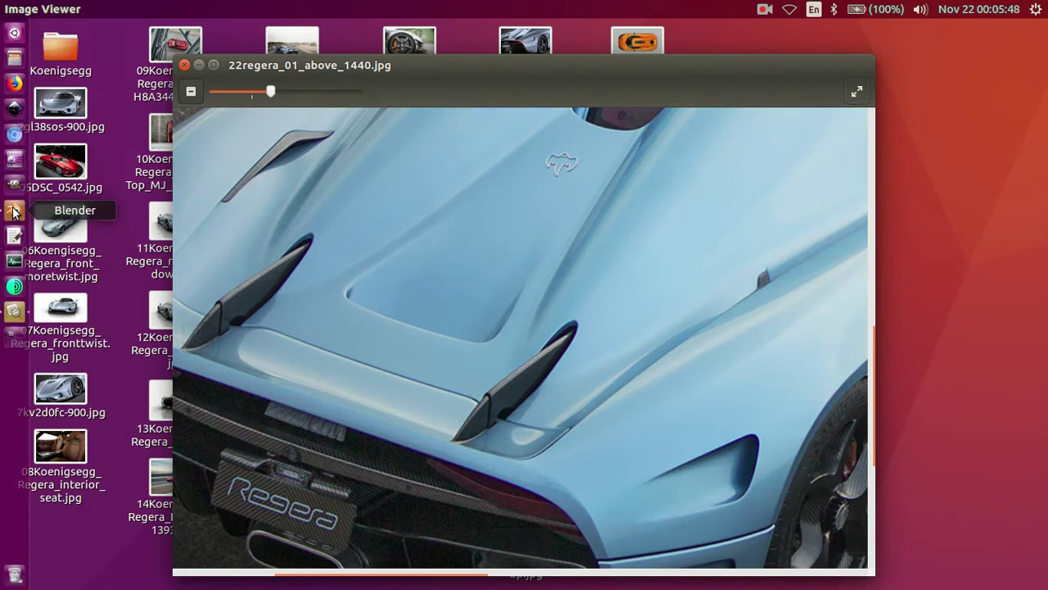
click(13, 211)
scroll(484, 312, down, 3)
scroll(501, 319, down, 1)
Move the opening's top-edge vertex onto the orange rim corner of the reference panel.
scroll(512, 278, up, 1)
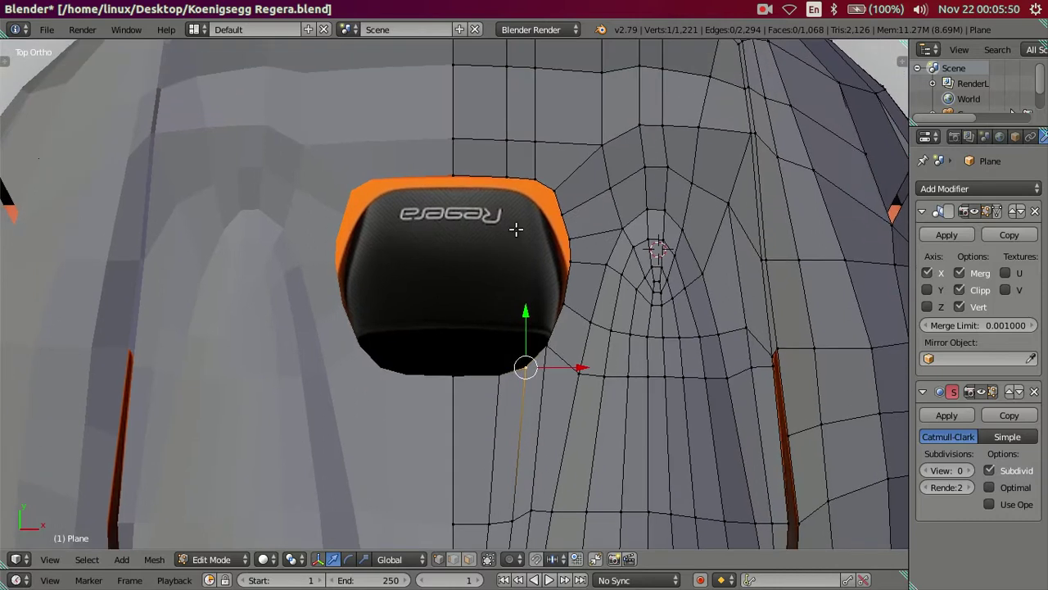
shift+middle_drag(516, 230, 517, 288)
scroll(517, 285, up, 1)
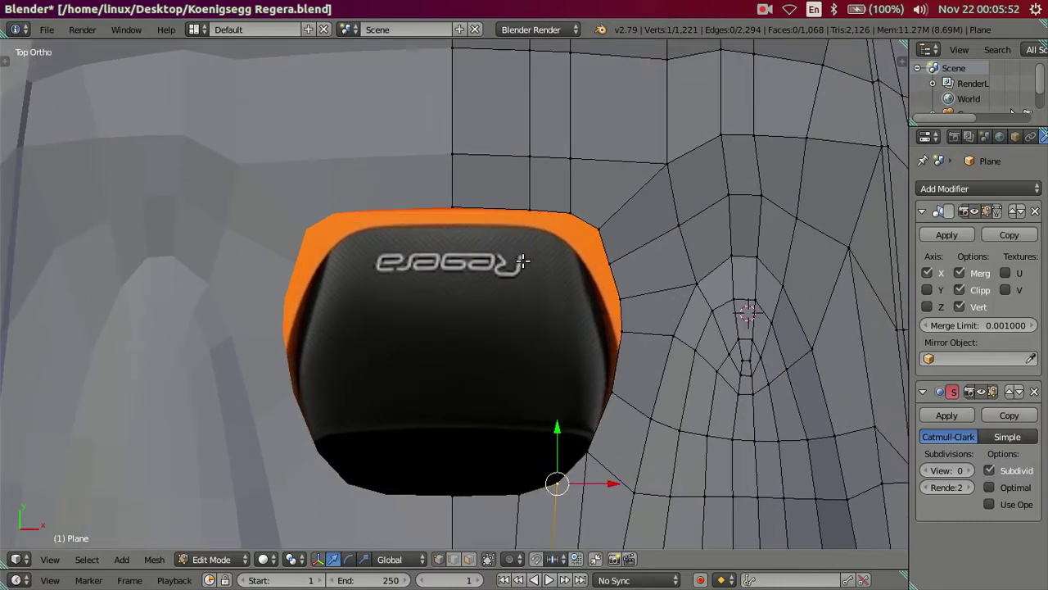
scroll(528, 262, up, 1)
scroll(543, 239, up, 1)
scroll(533, 241, up, 1)
right_click(539, 227)
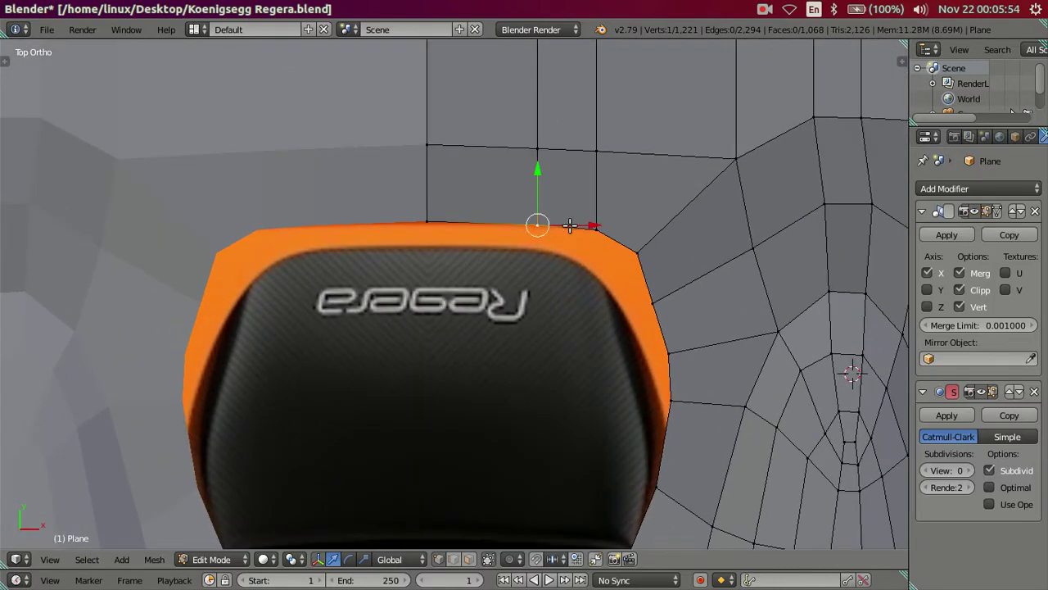
mouse_move(613, 233)
mouse_down()
mouse_move(627, 226)
mouse_move(638, 190)
mouse_up()
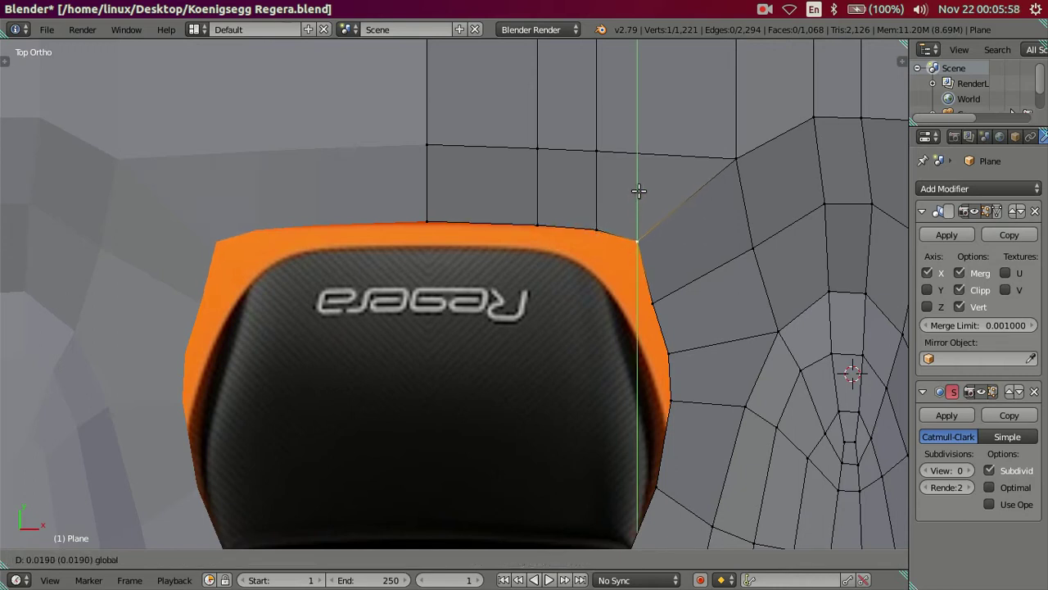
click(638, 190)
Reposition the next rim vertex along the orange panel edge.
right_click(663, 344)
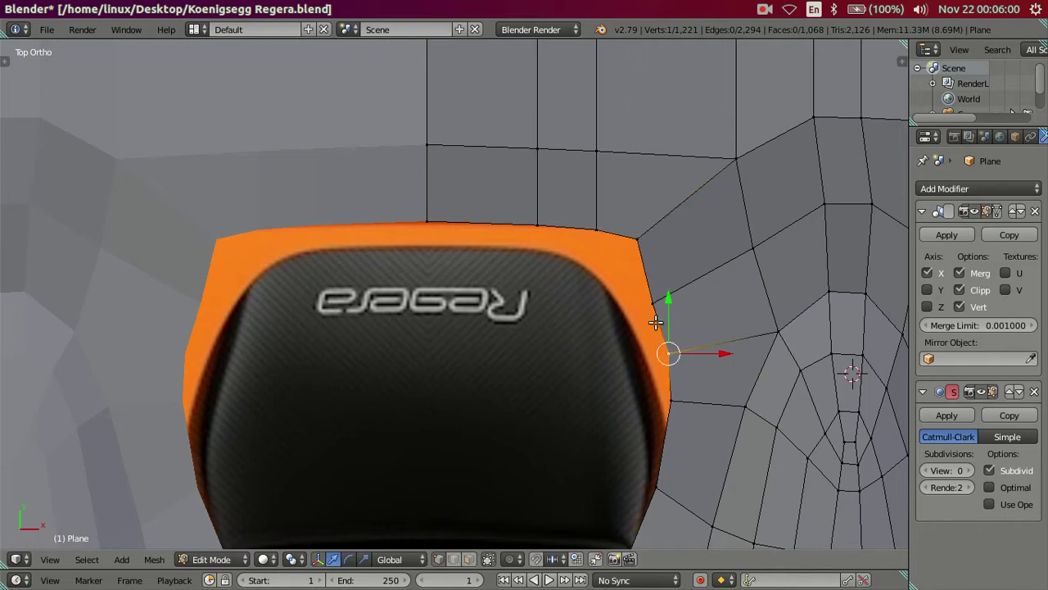
right_click(653, 303)
key(g)
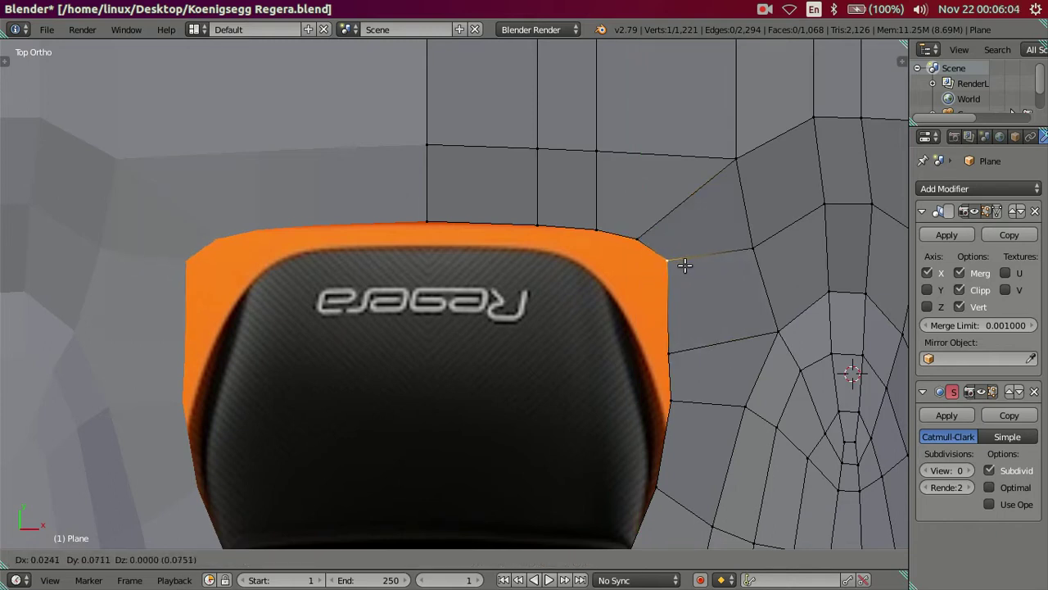
click(686, 264)
Slide the lower rim vertex and another edge vertex sideways onto the panel outline.
right_click(676, 385)
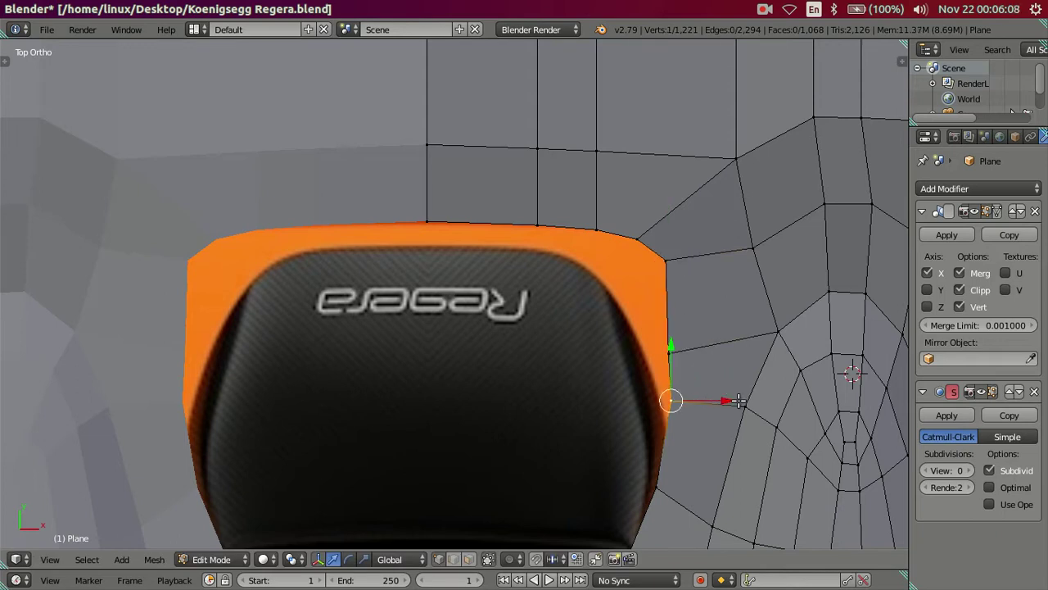
drag(735, 401, 729, 402)
scroll(623, 410, down, 2)
shift+scroll(606, 405, down, 3)
right_click(587, 436)
drag(624, 436, 631, 440)
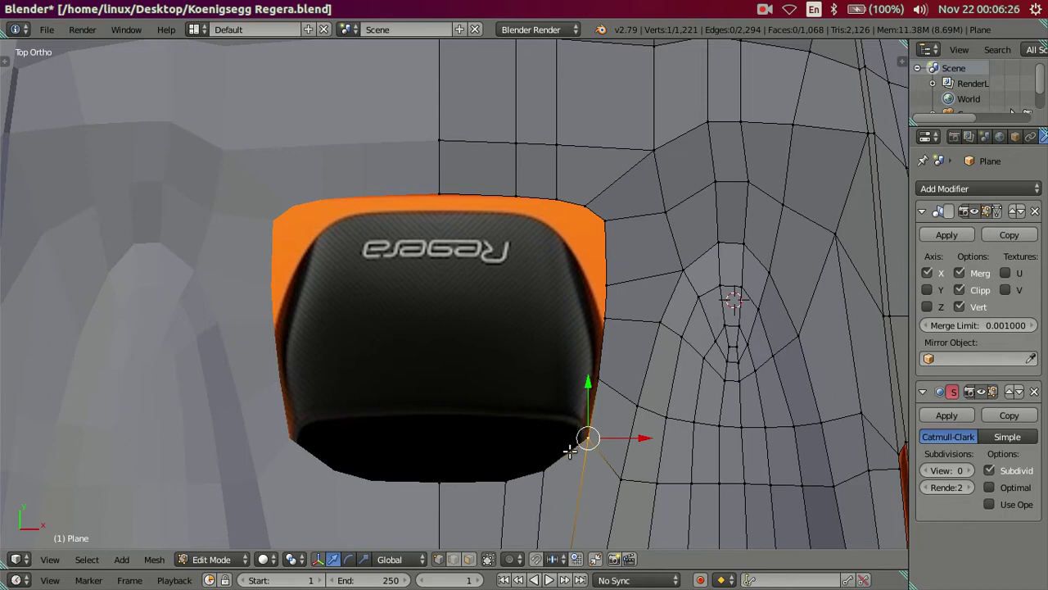
Extrude the panel's right-edge vertices horizontally left along X.
right_click(600, 376)
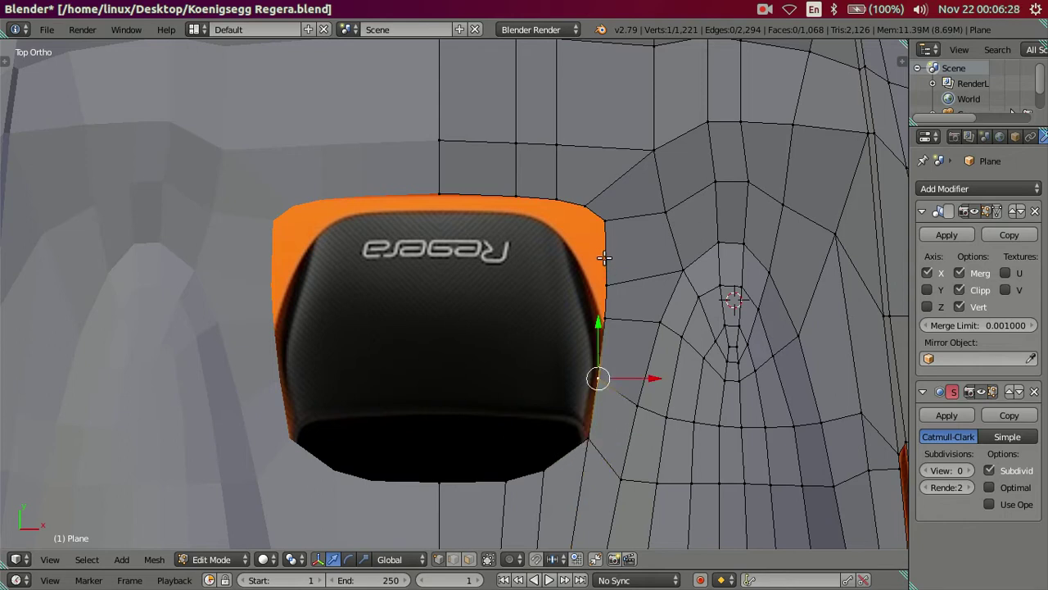
ctrl+right_click(606, 284)
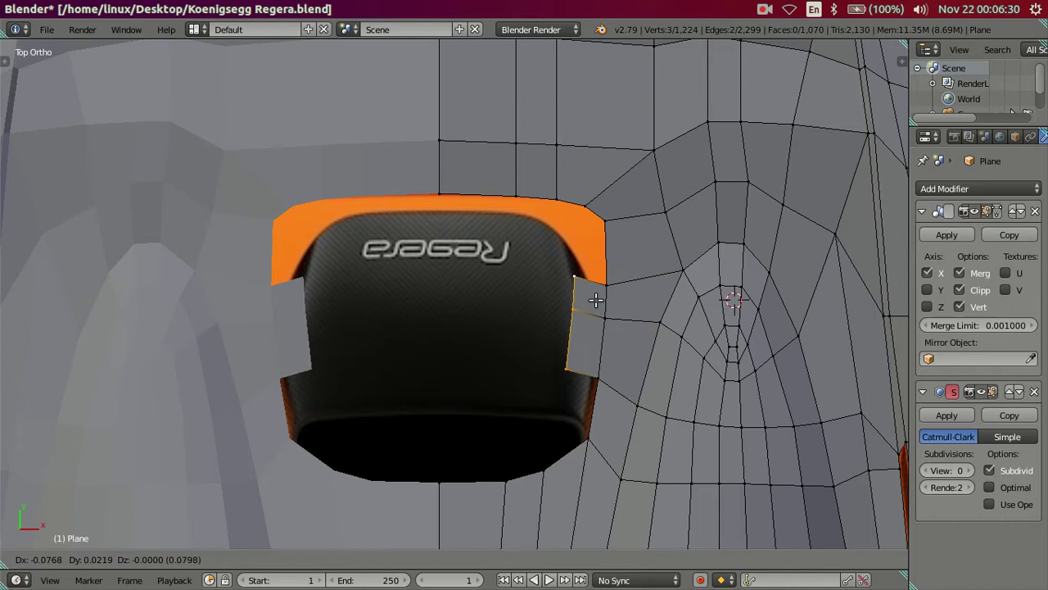
key(e)
key(x)
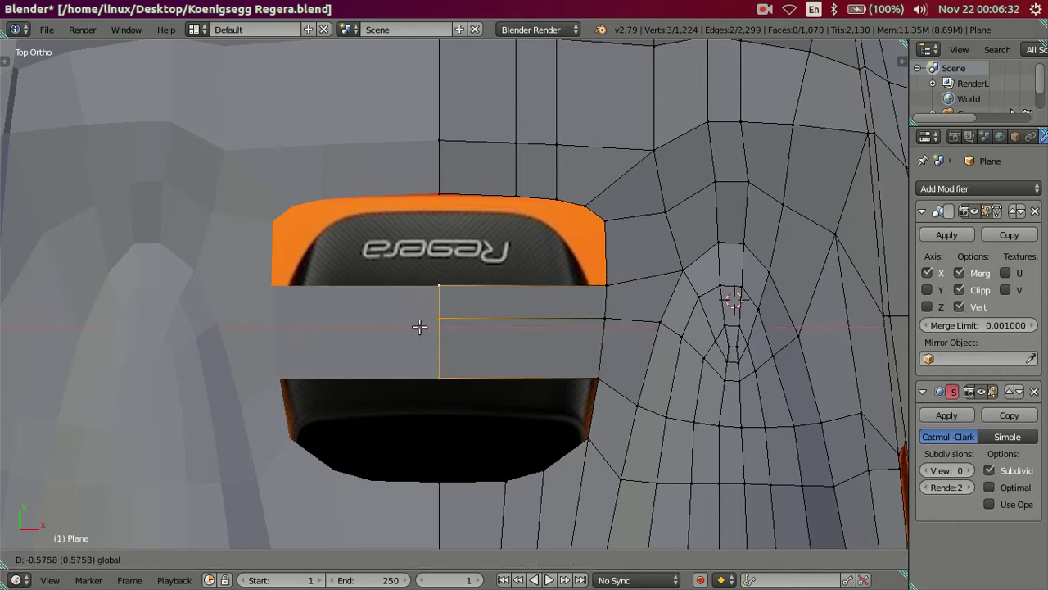
click(418, 319)
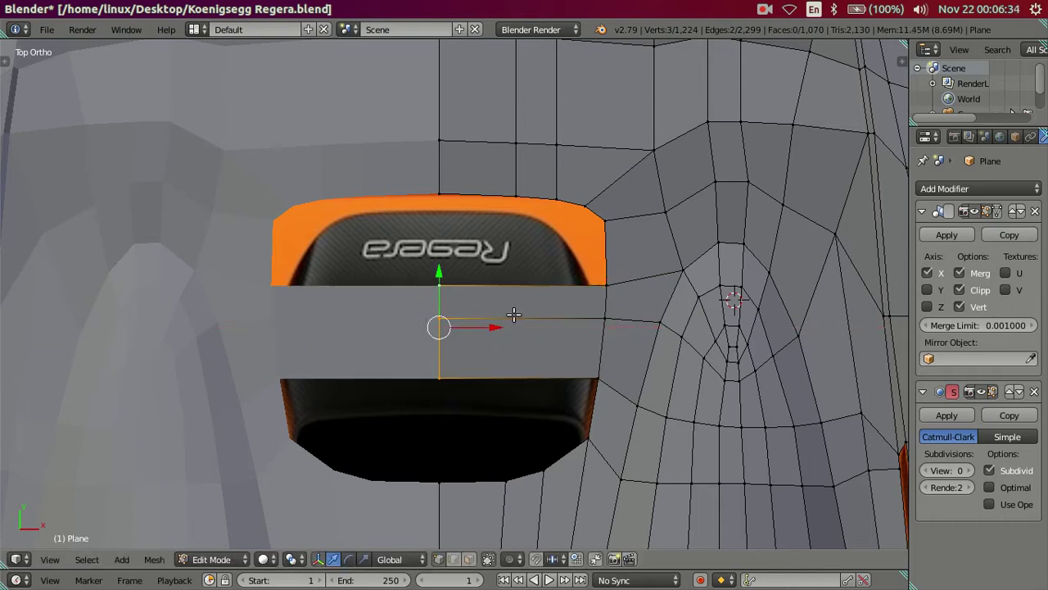
Add two vertical loop cuts through the newly extruded faces.
key(ctrl+r)
click(506, 295)
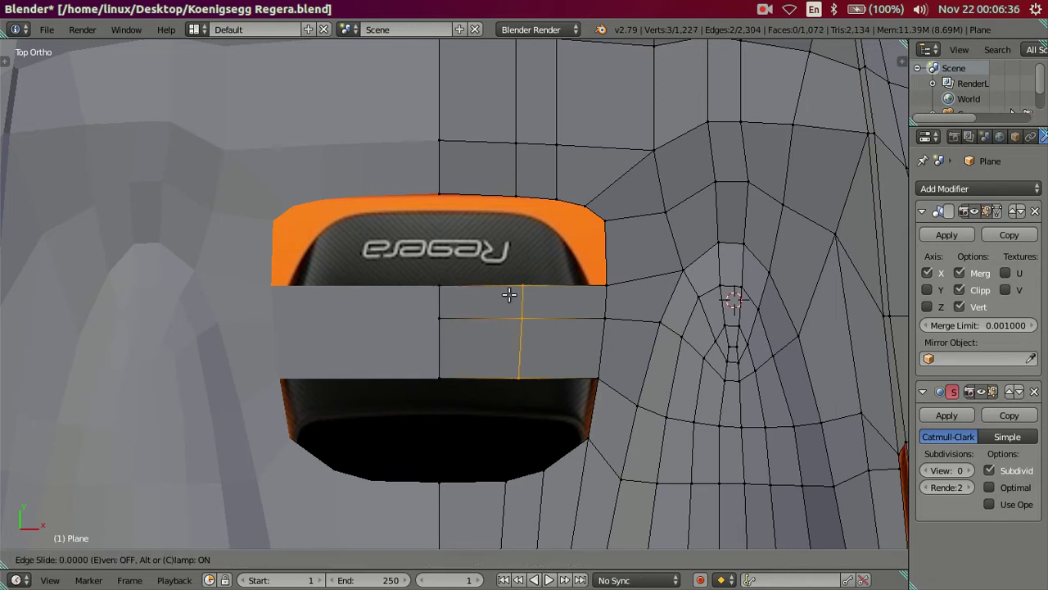
click(497, 295)
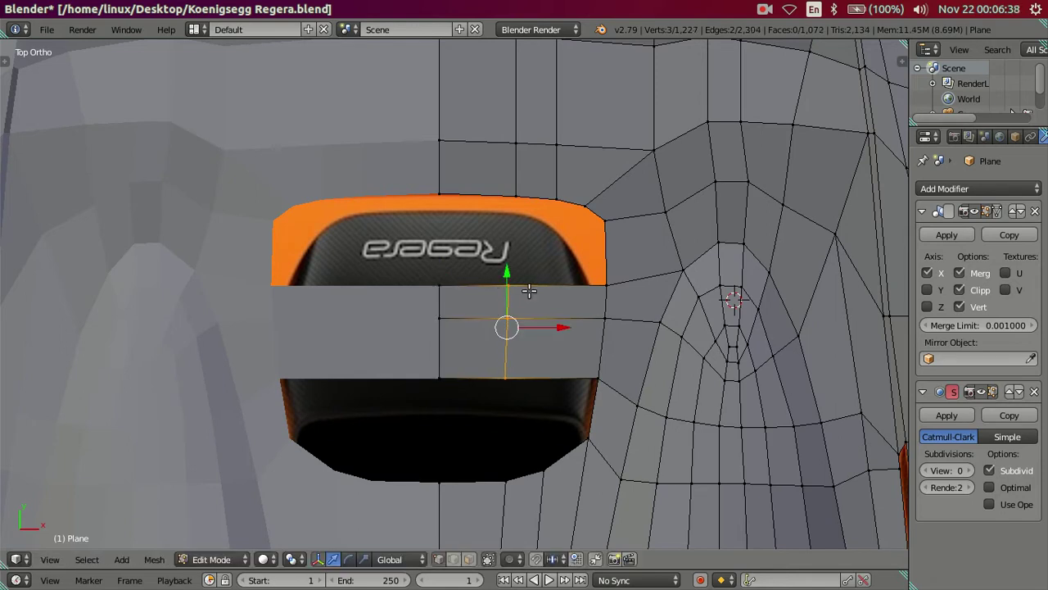
key(ctrl+r)
click(530, 292)
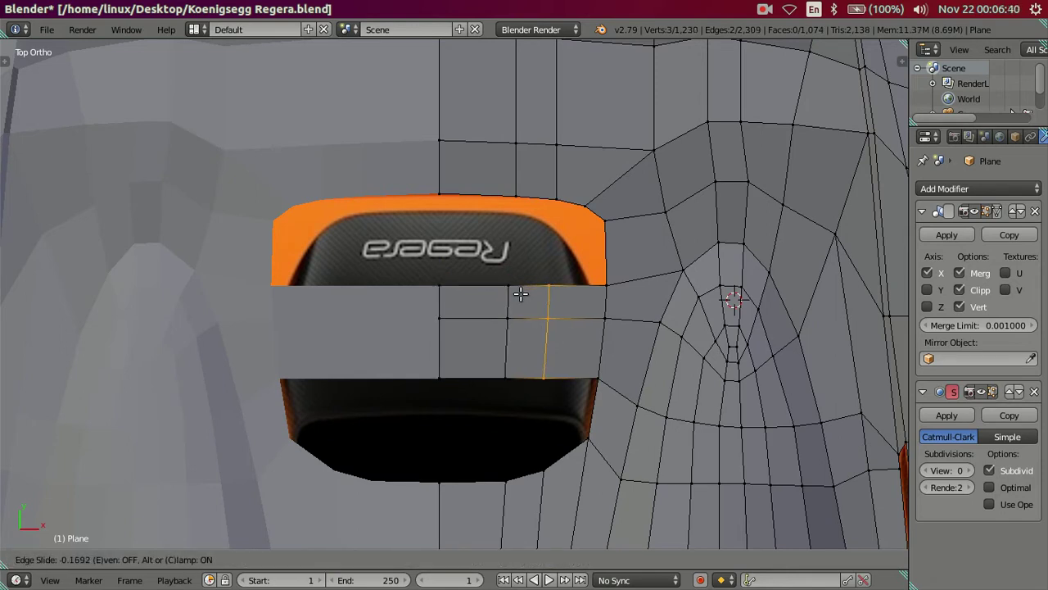
click(523, 297)
Raise the three bottom-edge vertices along Y toward the panel's lower outline.
key(a)
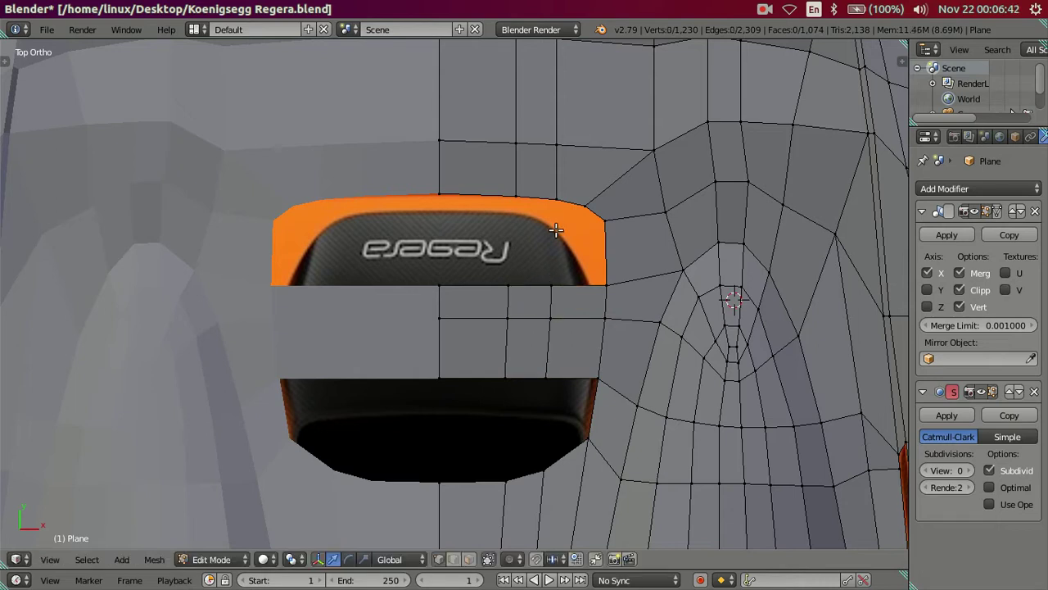
scroll(562, 230, up, 2)
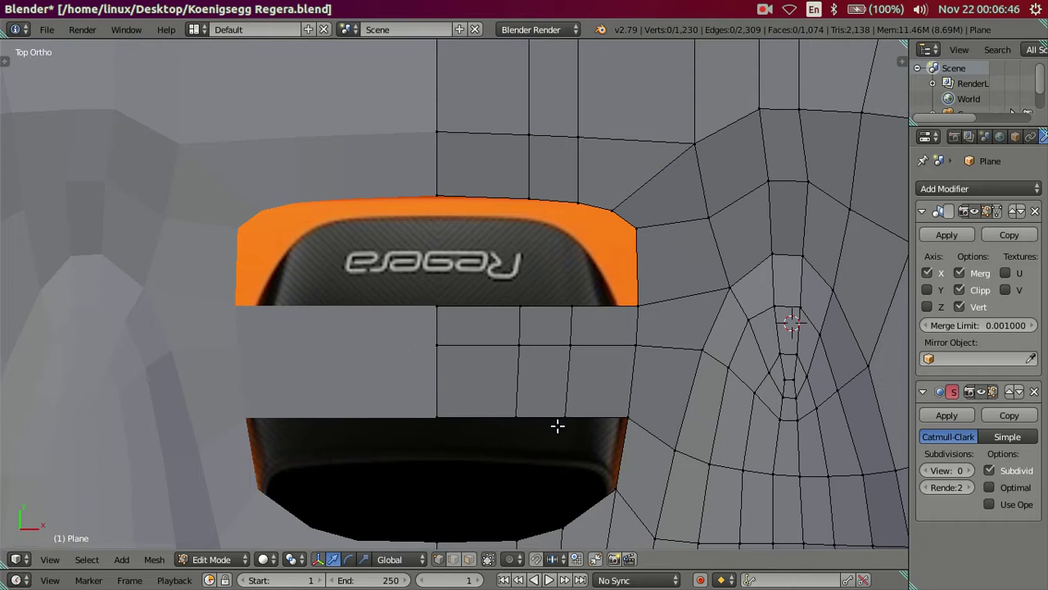
shift+middle_drag(557, 425, 560, 292)
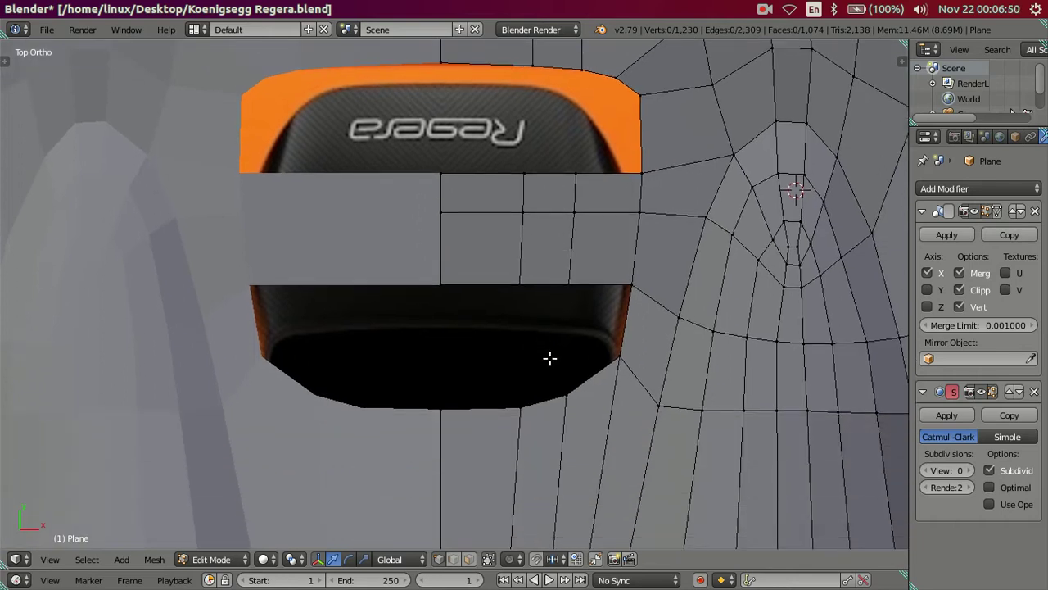
click(471, 405)
shift+click(511, 402)
shift+click(560, 385)
key(g)
key(y)
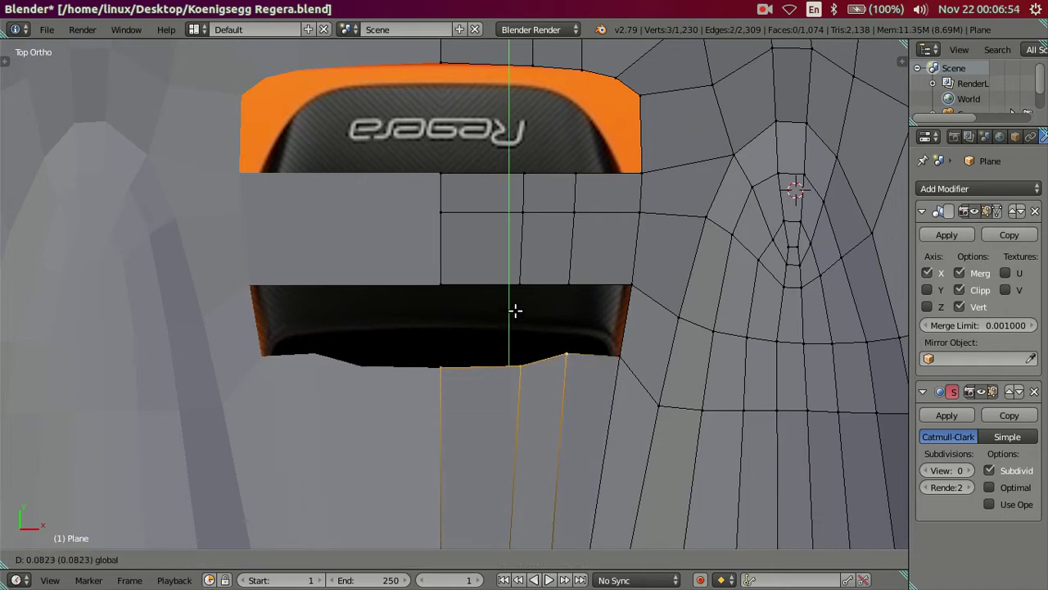
click(516, 312)
shift+click(536, 349)
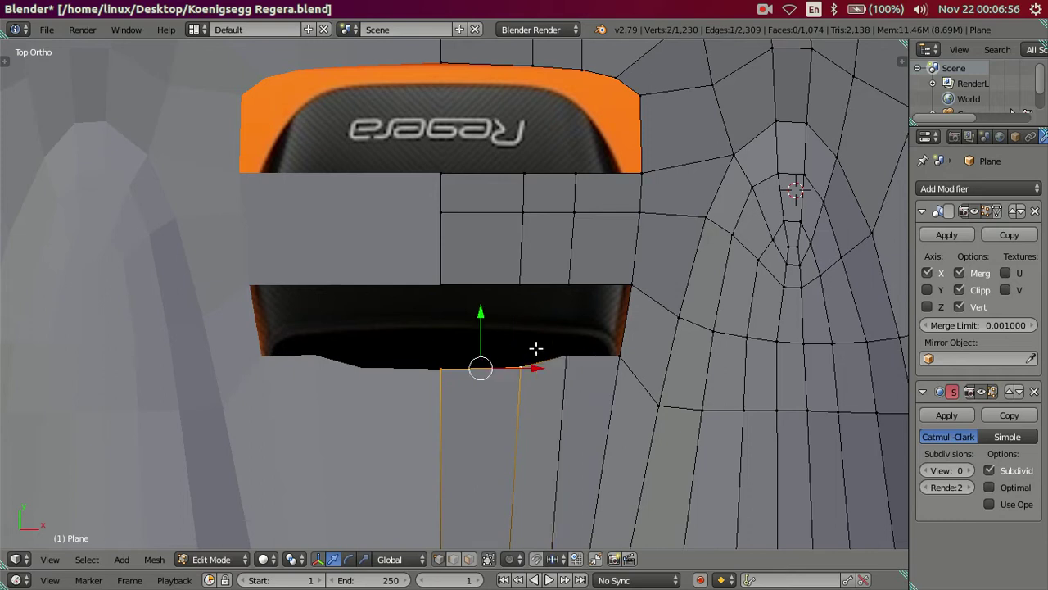
drag(481, 314, 483, 302)
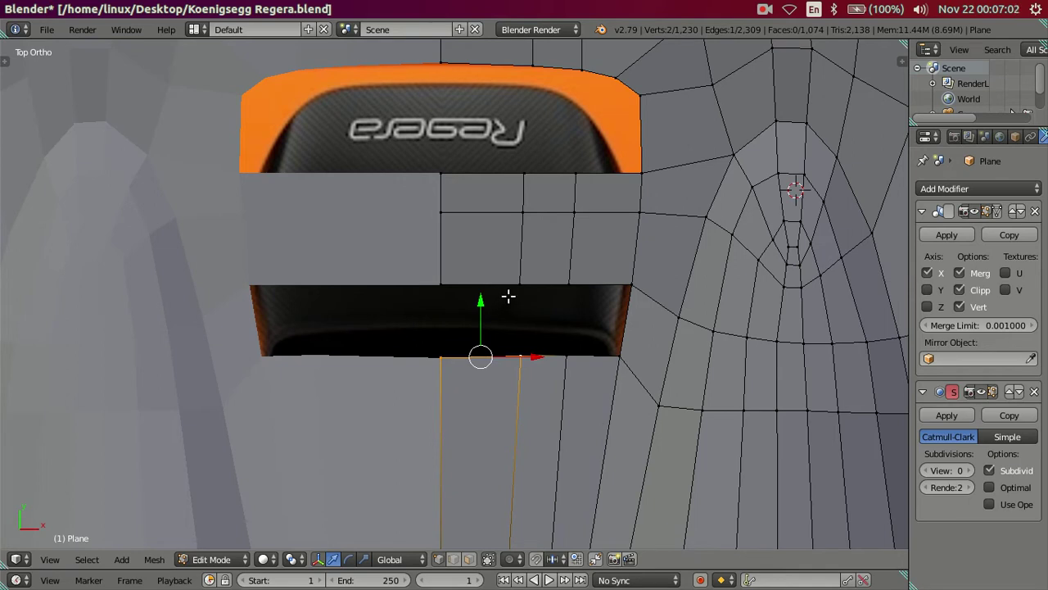
Fill the three open gaps beneath the panel with new faces.
click(565, 284)
shift+click(568, 347)
key(f)
click(517, 318)
ctrl+click(519, 347)
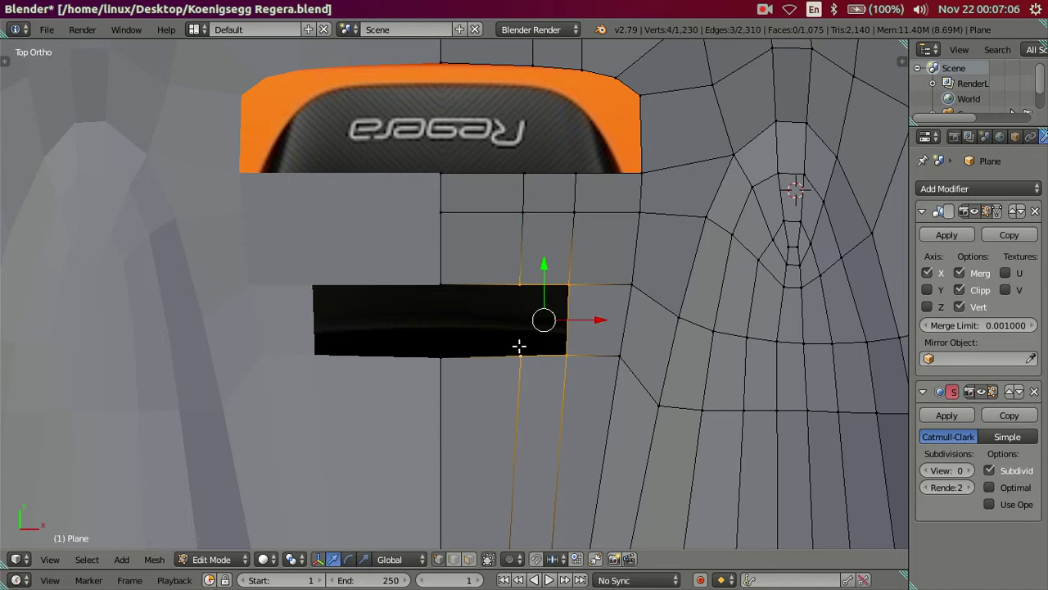
key(f)
click(439, 289)
ctrl+click(440, 351)
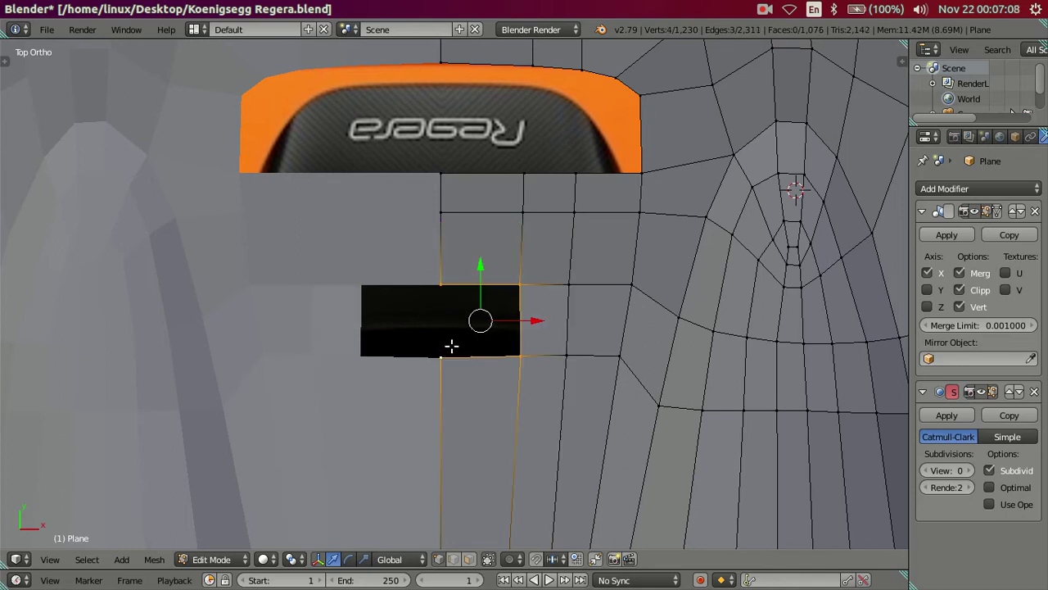
key(f)
Shift the top edge of the filled area slightly sideways.
click(520, 355)
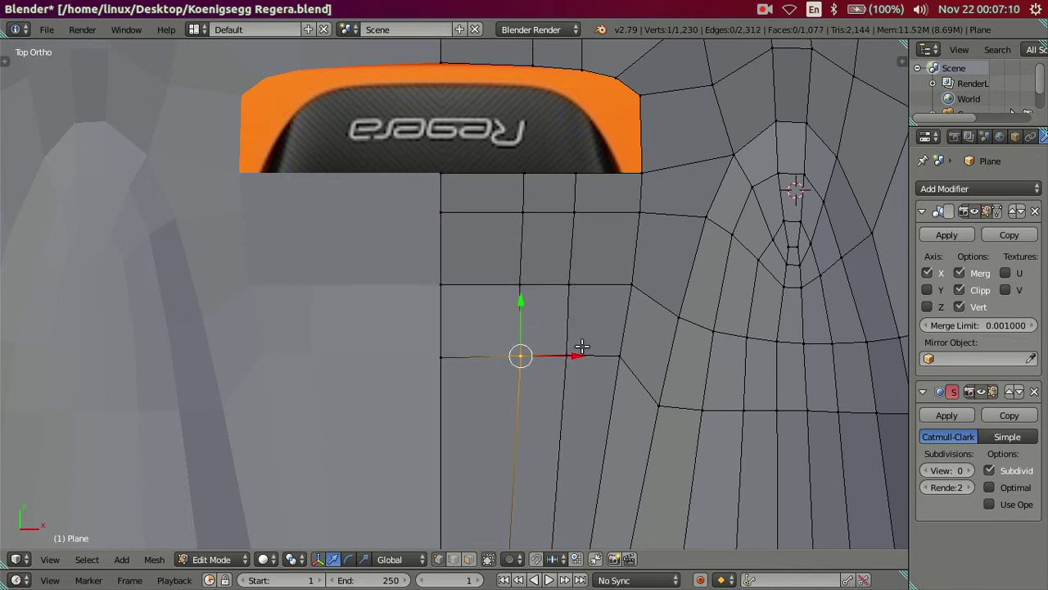
click(523, 282)
shift+click(570, 284)
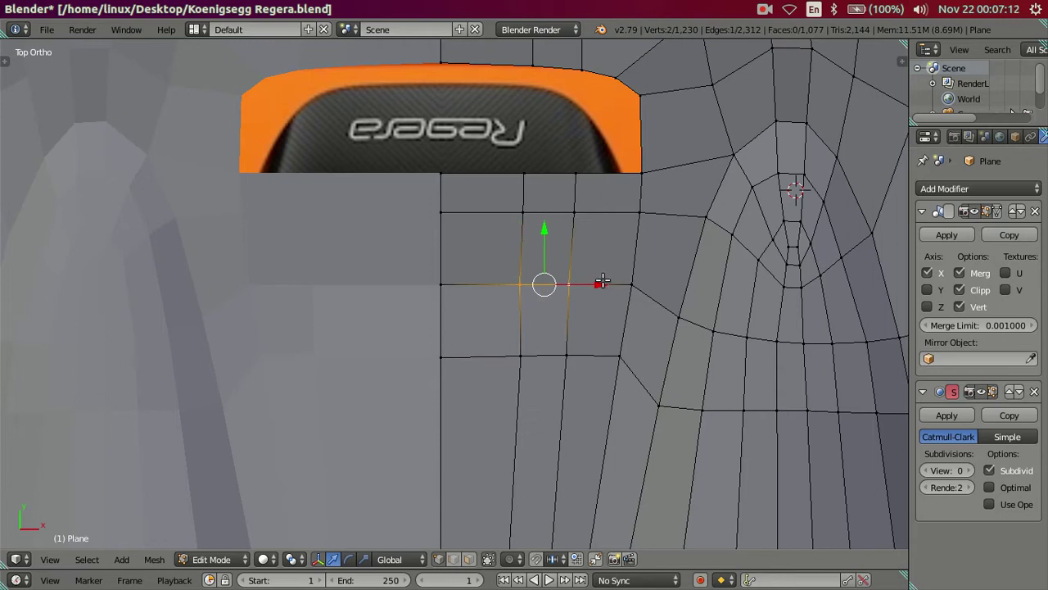
drag(601, 280, 599, 284)
Nudge the face above slightly right, then recentre the view on the panel.
shift+scroll(578, 320, up, 1)
shift+scroll(540, 303, up, 3)
click(503, 286)
shift+click(555, 286)
shift+click(504, 250)
shift+click(556, 250)
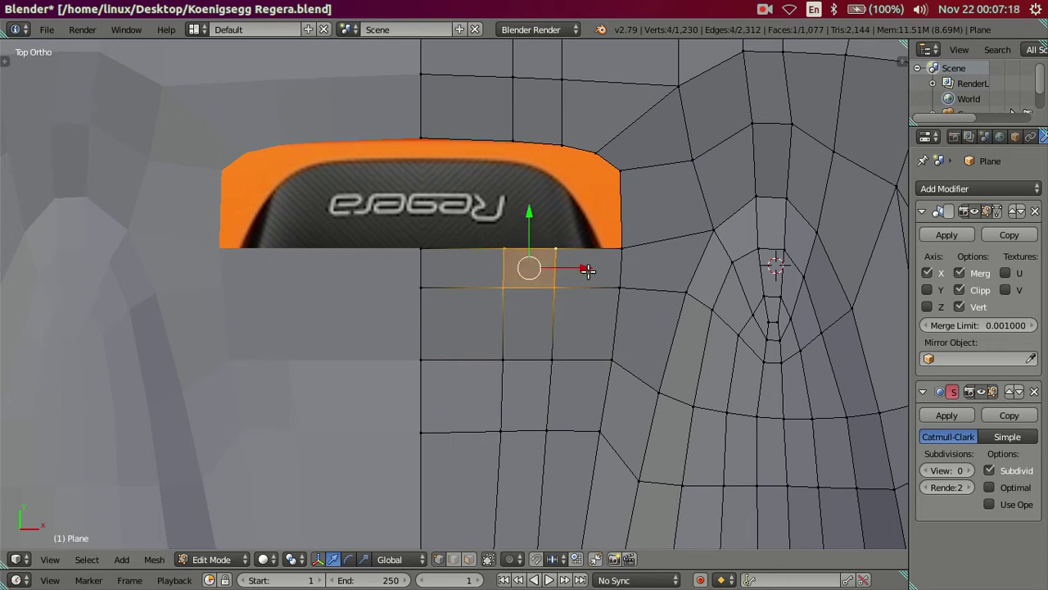
drag(587, 271, 588, 273)
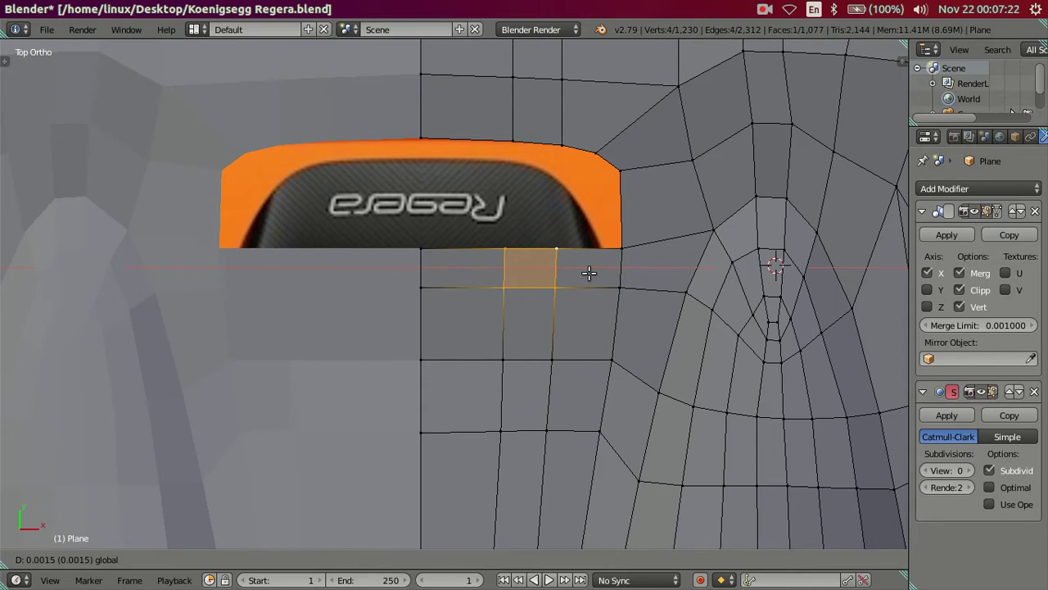
click(588, 273)
key(a)
shift+middle_drag(573, 269, 552, 359)
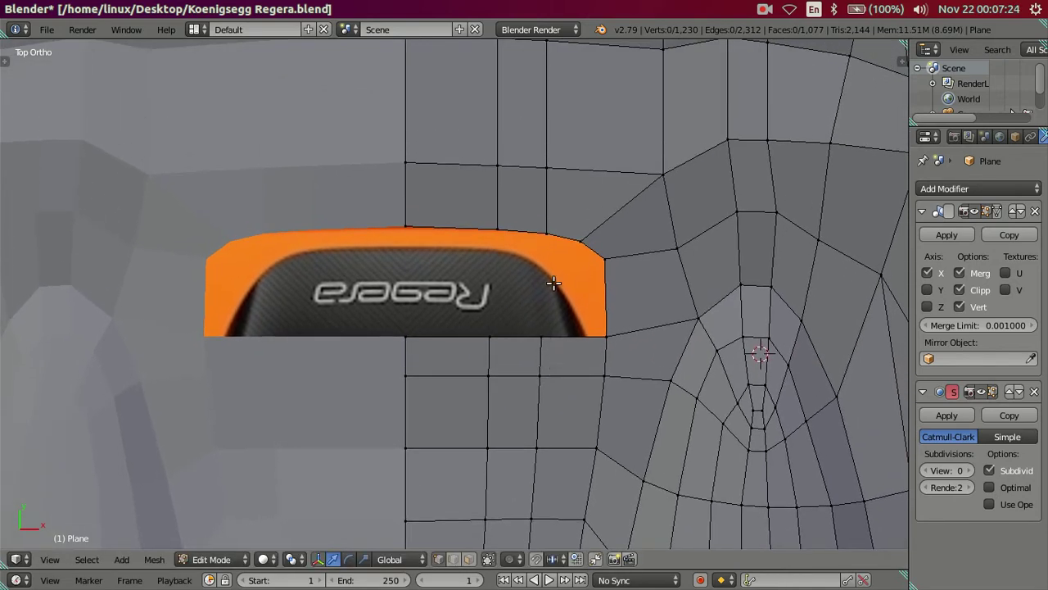
Move the panel's top-right corner vertex horizontally along X.
right_click(588, 240)
key(g)
key(x)
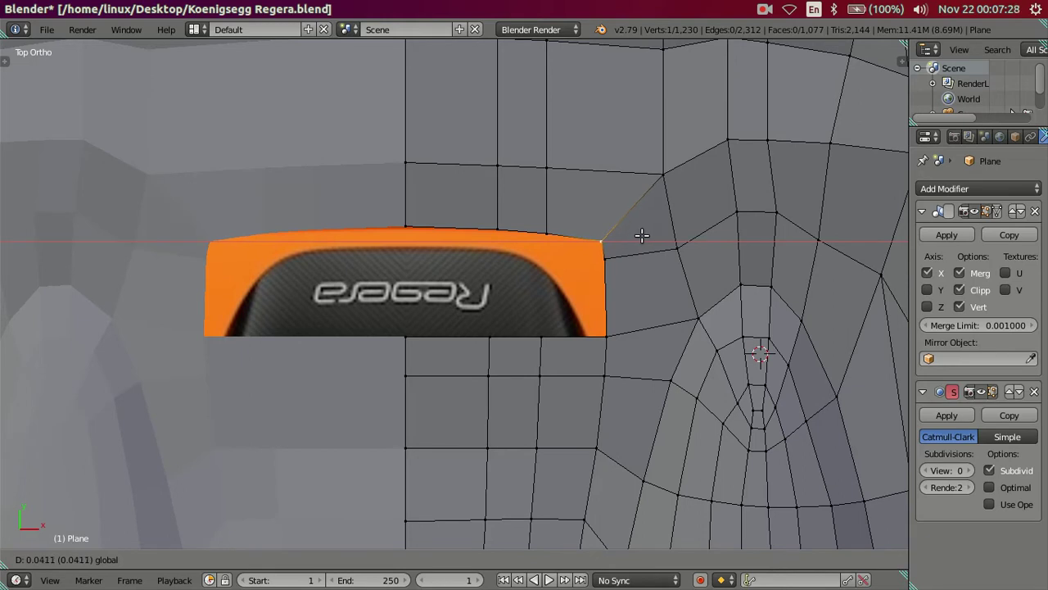
click(641, 236)
Extrude the mesh's upper boundary edge and raise it along Y over the panel.
right_click(537, 336)
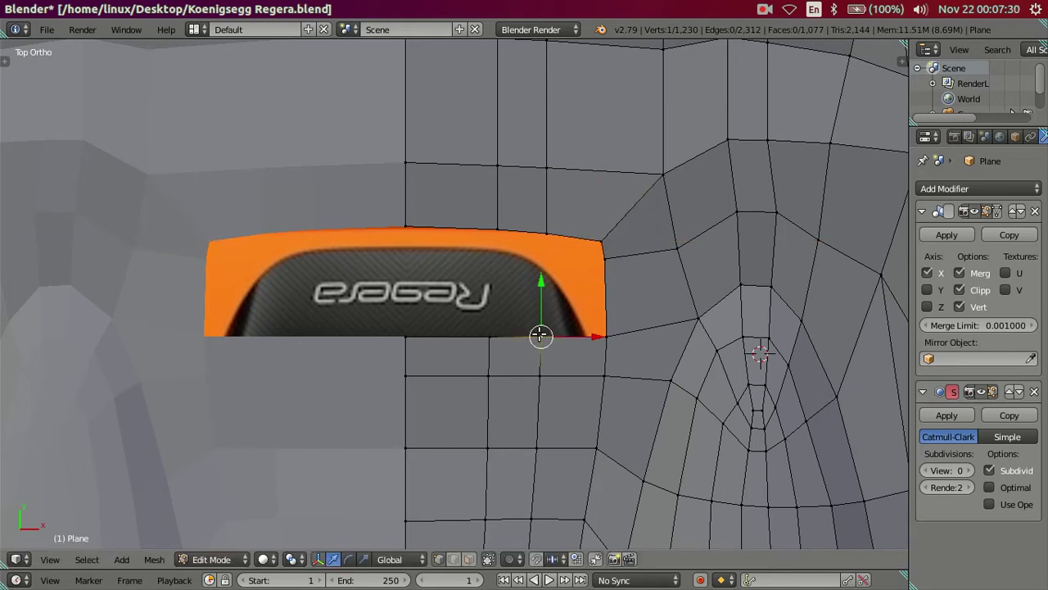
ctrl+right_click(391, 336)
key(e)
right_click(498, 295)
key(g)
key(y)
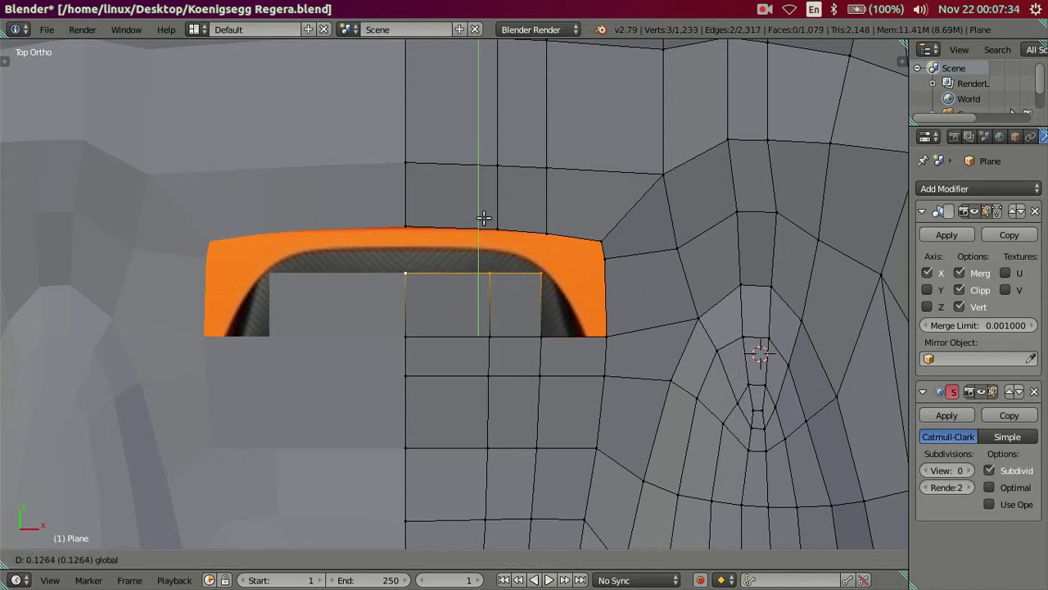
click(485, 213)
Fill the first two gaps over the Regera panel with faces.
right_click(479, 255)
shift+right_click(494, 226)
shift+right_click(402, 227)
shift+right_click(412, 254)
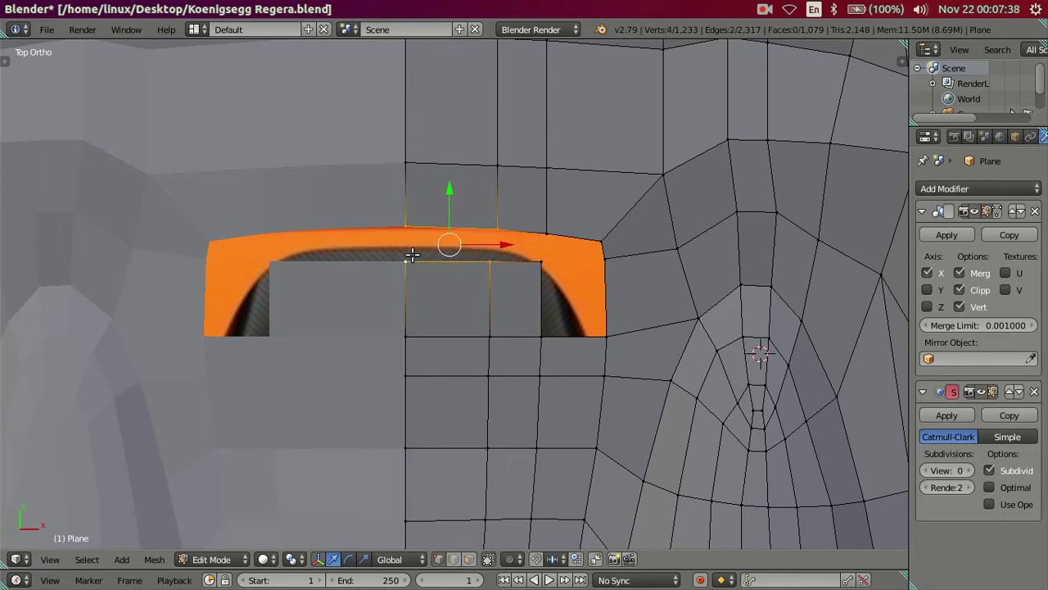
key(f)
right_click(539, 261)
ctrl+right_click(544, 243)
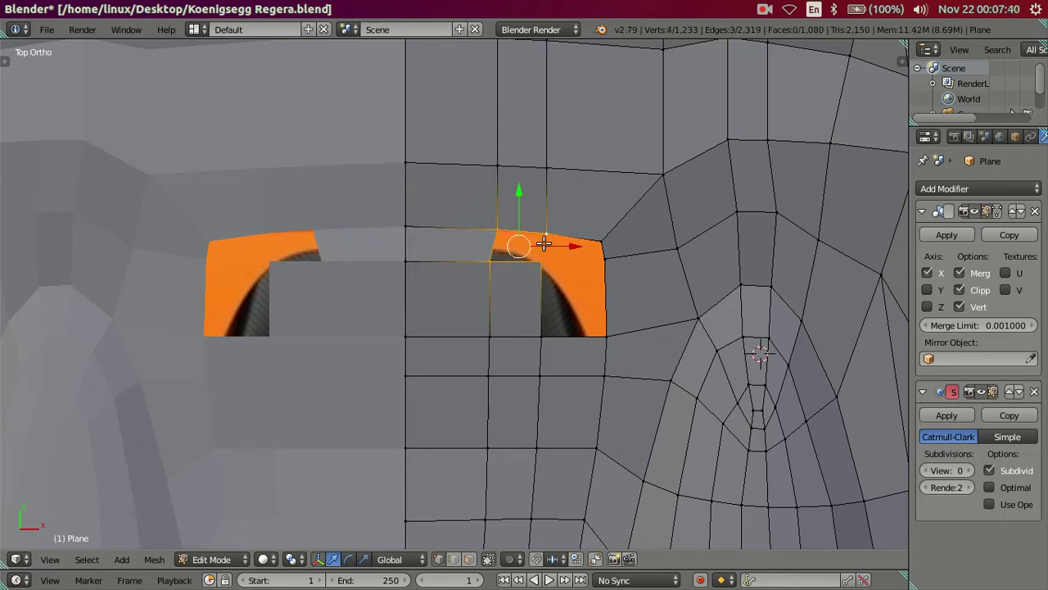
key(f)
Fill the third gap and select the four corners of the last gap.
right_click(574, 254)
ctrl+right_click(603, 260)
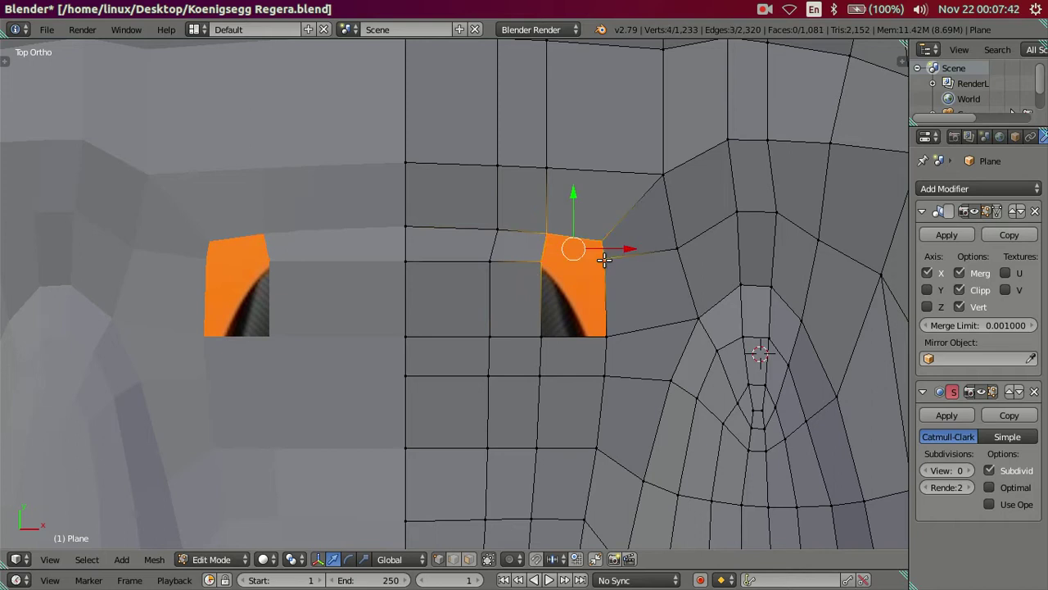
key(f)
right_click(606, 336)
ctrl+right_click(541, 336)
ctrl+right_click(541, 261)
ctrl+right_click(597, 262)
Fill the last gap with a face, then view the body's side at a low angle.
key(f)
key(a)
scroll(532, 295, down, 1)
scroll(512, 319, down, 3)
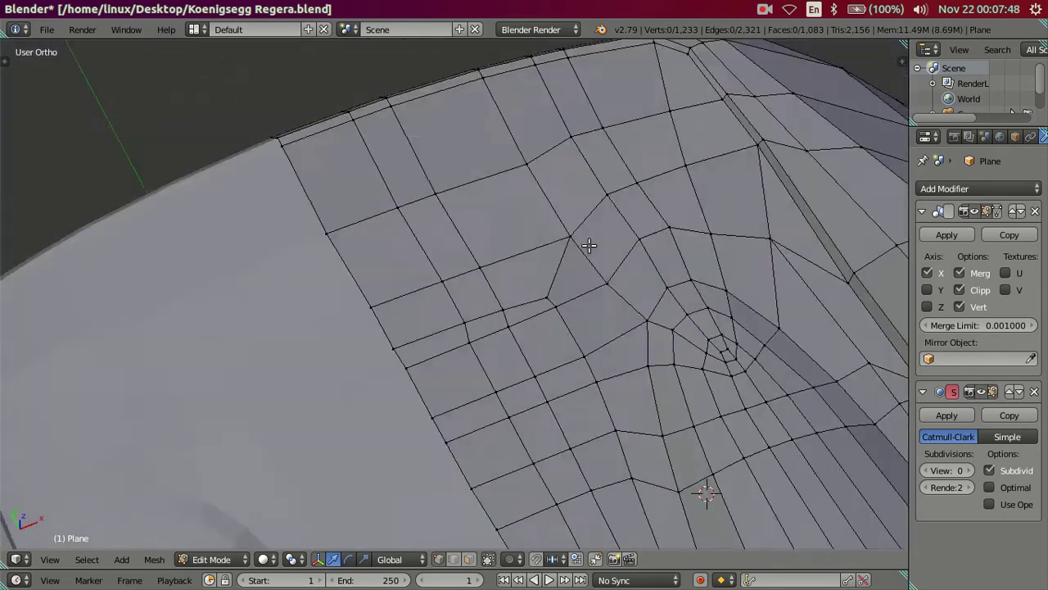
middle_drag(587, 244, 685, 187)
scroll(485, 360, up, 1)
mouse_move(485, 360)
middle_down()
mouse_move(435, 416)
mouse_move(448, 429)
middle_up()
scroll(449, 430, up, 1)
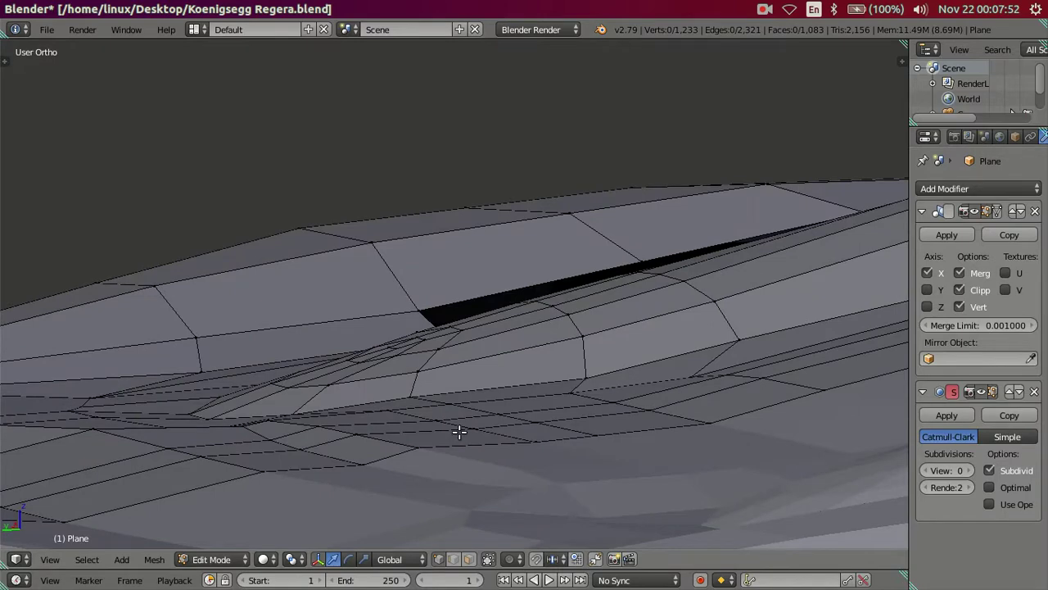
scroll(458, 430, up, 1)
scroll(328, 398, up, 2)
scroll(367, 402, up, 2)
scroll(338, 391, up, 1)
Select the side-groove edge loop, lower it, then push its right part further down.
right_click(103, 366)
alt+right_click(508, 403)
mouse_move(346, 407)
middle_down()
mouse_move(572, 396)
mouse_move(457, 391)
middle_up()
middle_drag(394, 378, 484, 359)
shift+right_click(239, 426)
drag(442, 354, 432, 434)
shift+right_click(243, 432)
shift+right_click(249, 432)
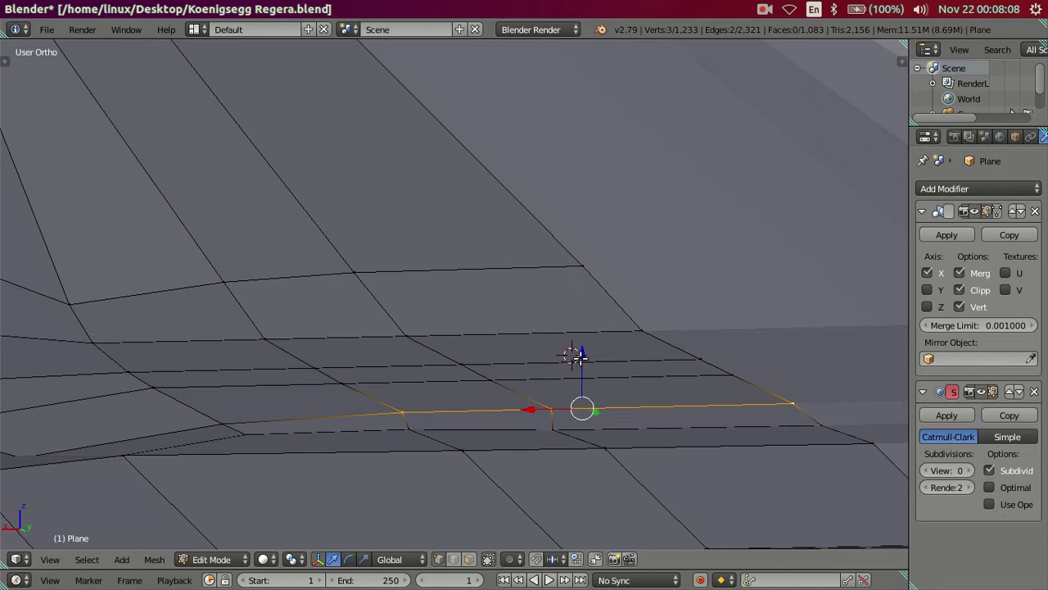
drag(580, 354, 584, 366)
Inspect the deepened groove from new angles and preview the body outside edit mode.
shift+right_click(413, 419)
middle_drag(426, 419, 483, 422)
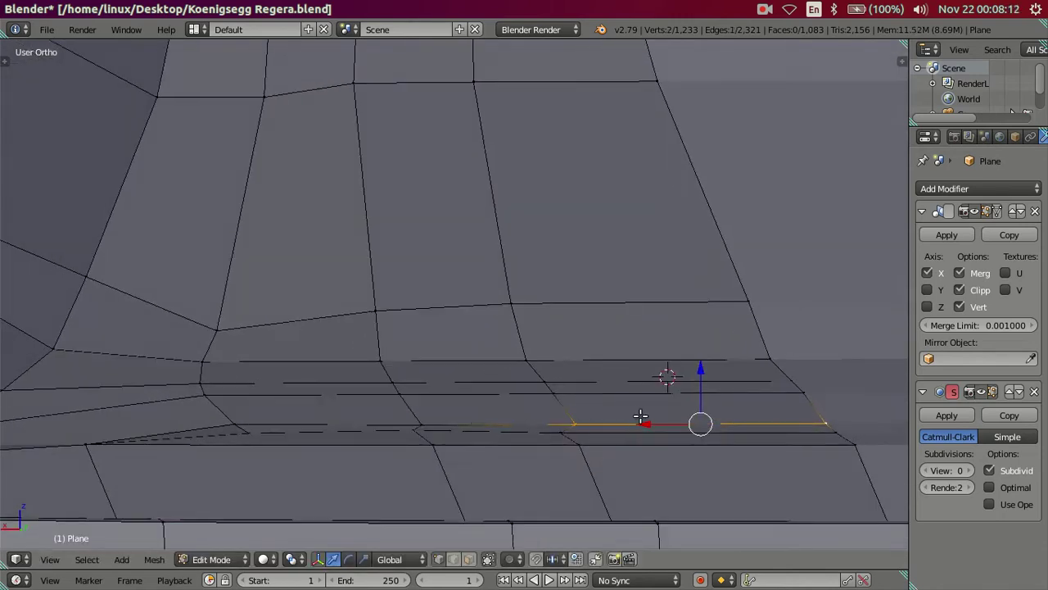
mouse_move(704, 409)
middle_down()
mouse_move(772, 433)
mouse_move(625, 421)
mouse_move(528, 385)
mouse_move(505, 402)
mouse_move(459, 402)
mouse_move(466, 442)
mouse_move(434, 396)
mouse_move(418, 395)
mouse_move(510, 328)
mouse_move(475, 401)
middle_up()
key(a)
key(Tab)
key(Tab)
scroll(475, 401, down, 2)
Select the connected hood vent piece and separate it into its own object.
mouse_move(440, 314)
middle_down()
mouse_move(482, 359)
mouse_move(406, 286)
middle_up()
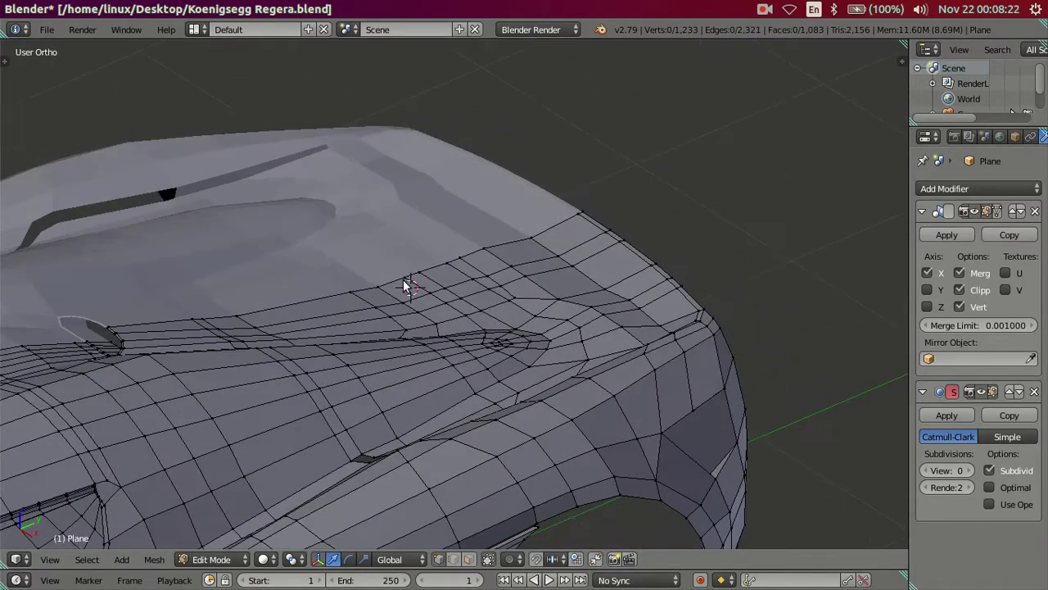
key(Tab)
scroll(409, 287, up, 2)
key(Tab)
key(a)
key(a)
key(l)
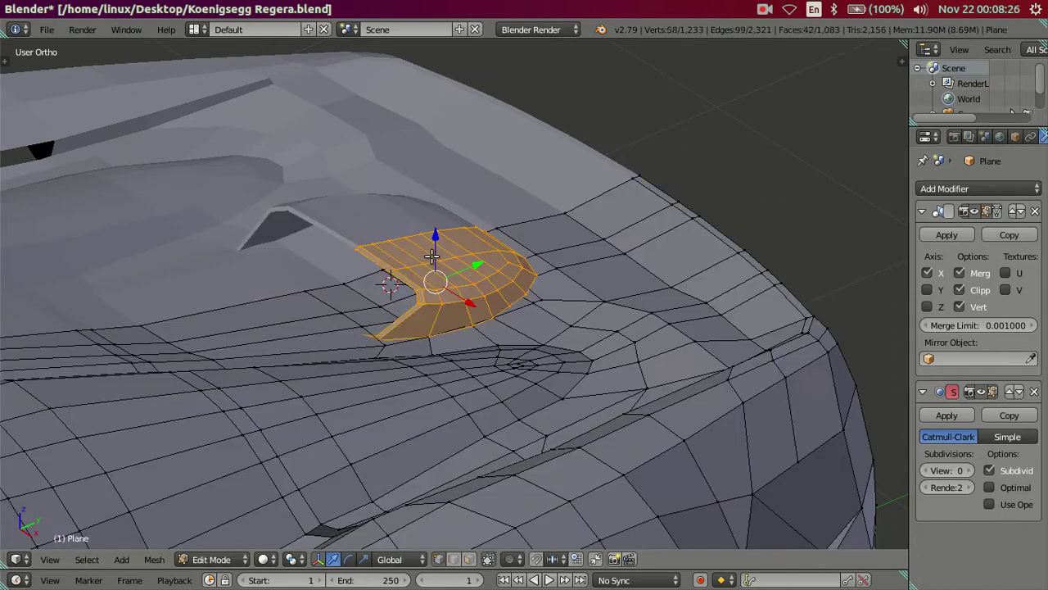
right_click(432, 256)
key(l)
key(p)
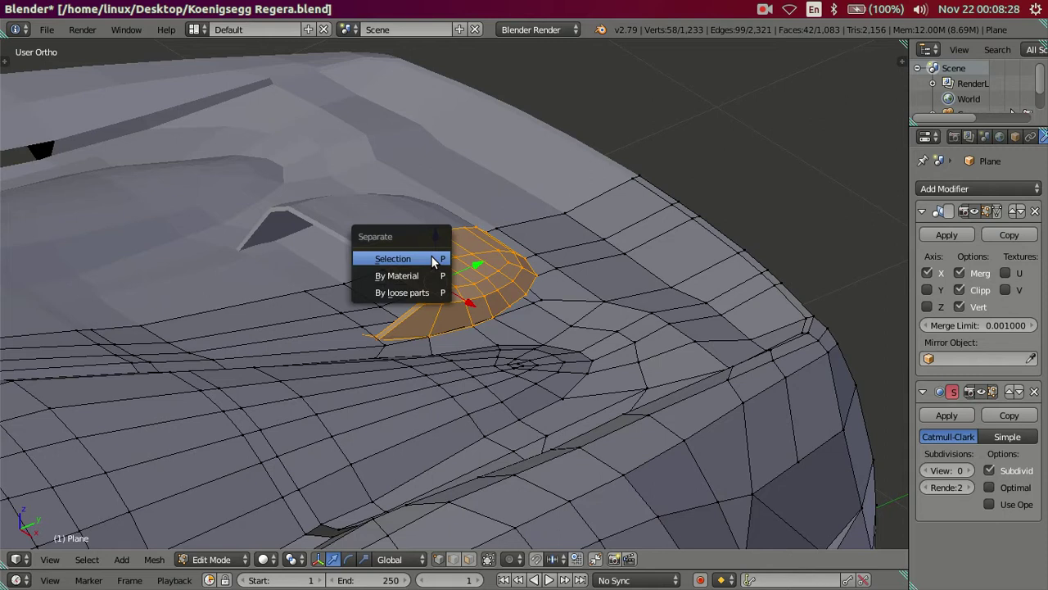
click(432, 256)
Move the Plane.001 vent object to another layer and resume editing the Plane body.
key(Tab)
right_click(446, 257)
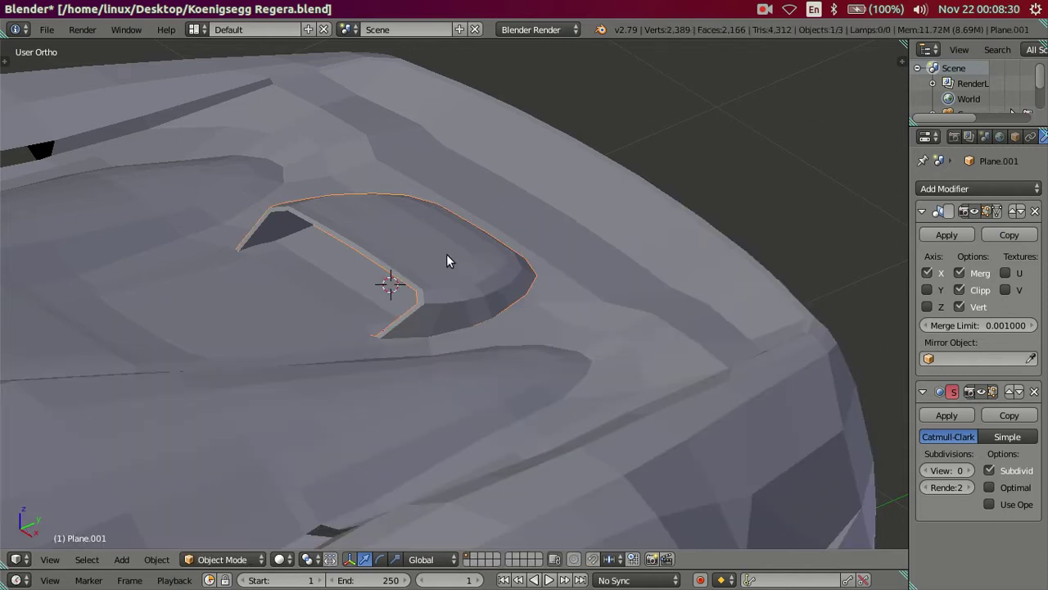
key(m)
click(572, 291)
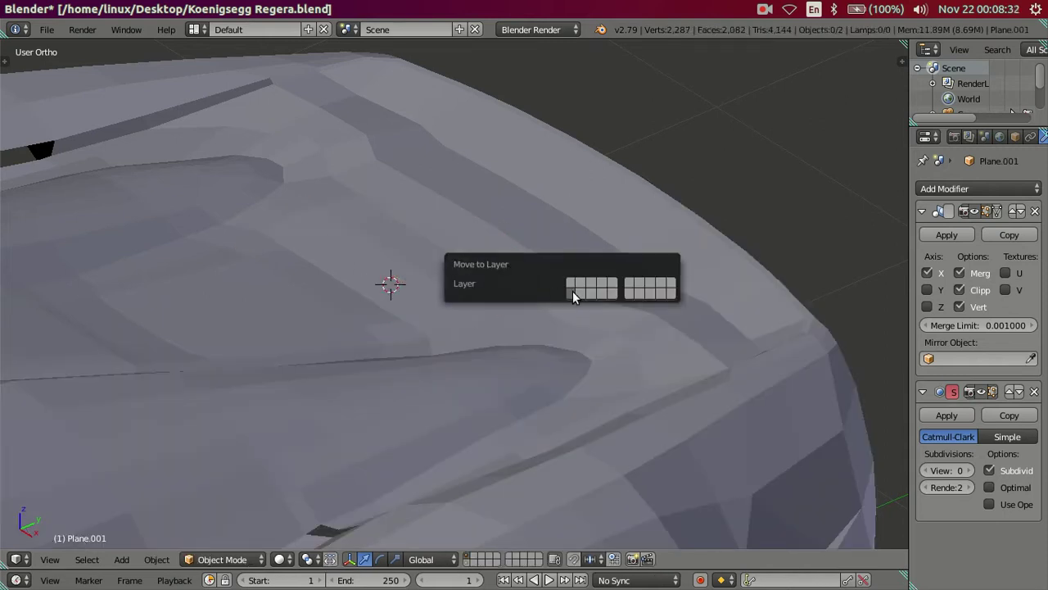
right_click(383, 301)
key(Tab)
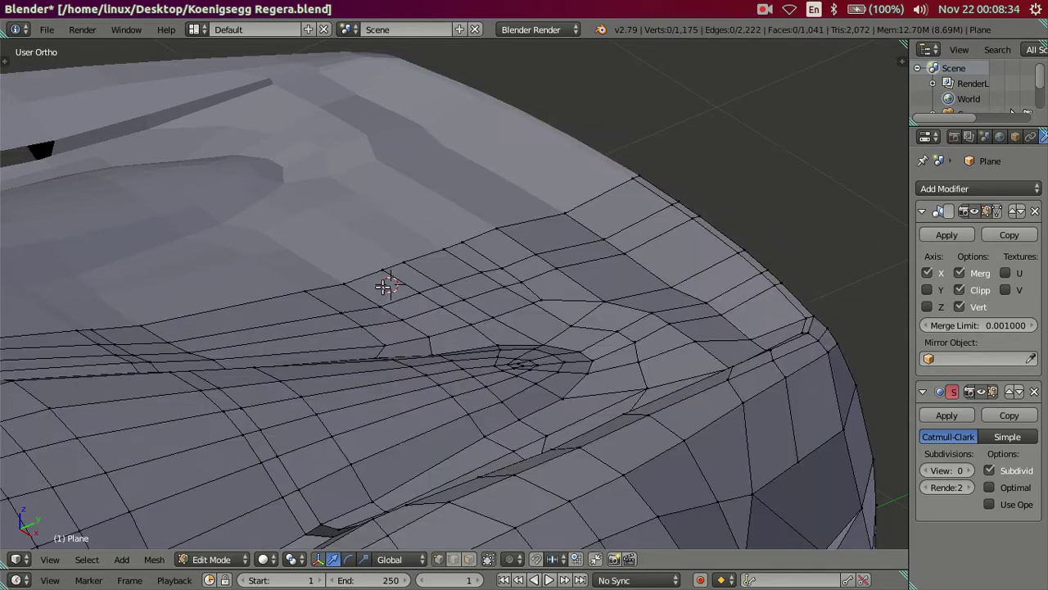
In top view, move the vertex beside the hood recess along Y.
scroll(393, 295, up, 3)
mouse_move(402, 386)
middle_down()
mouse_move(373, 331)
mouse_move(347, 316)
mouse_move(303, 318)
mouse_move(182, 356)
middle_up()
scroll(386, 339, up, 1)
mouse_move(386, 339)
middle_down()
mouse_move(356, 347)
mouse_move(360, 339)
middle_up()
key(KP_7)
shift+middle_drag(417, 292, 427, 364)
right_click(531, 263)
key(g)
key(y)
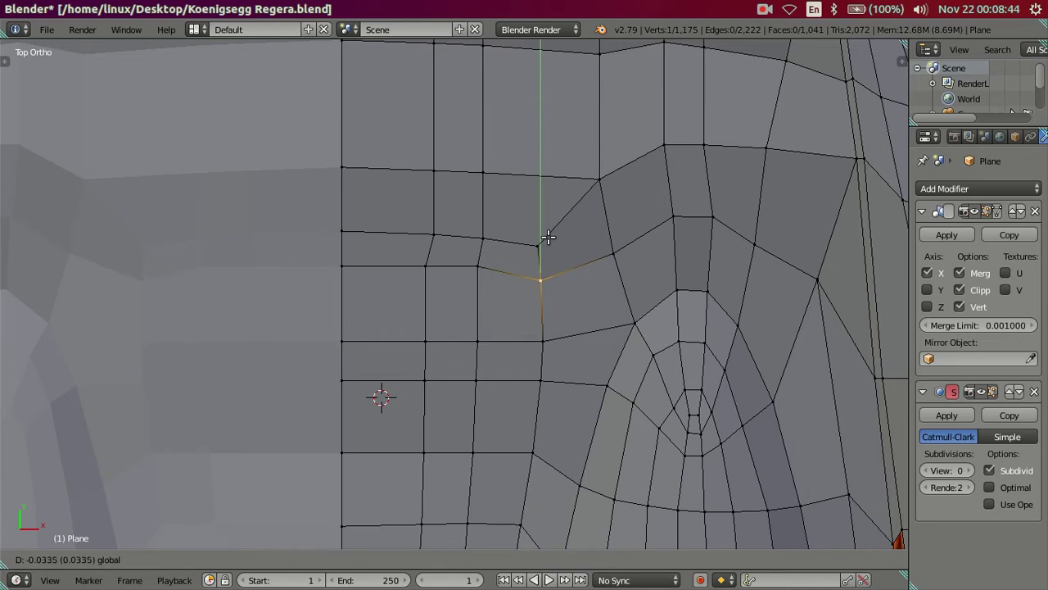
click(548, 236)
Select the vertex row leading into the recess and move it along Y.
right_click(475, 265)
ctrl+right_click(361, 269)
key(g)
key(y)
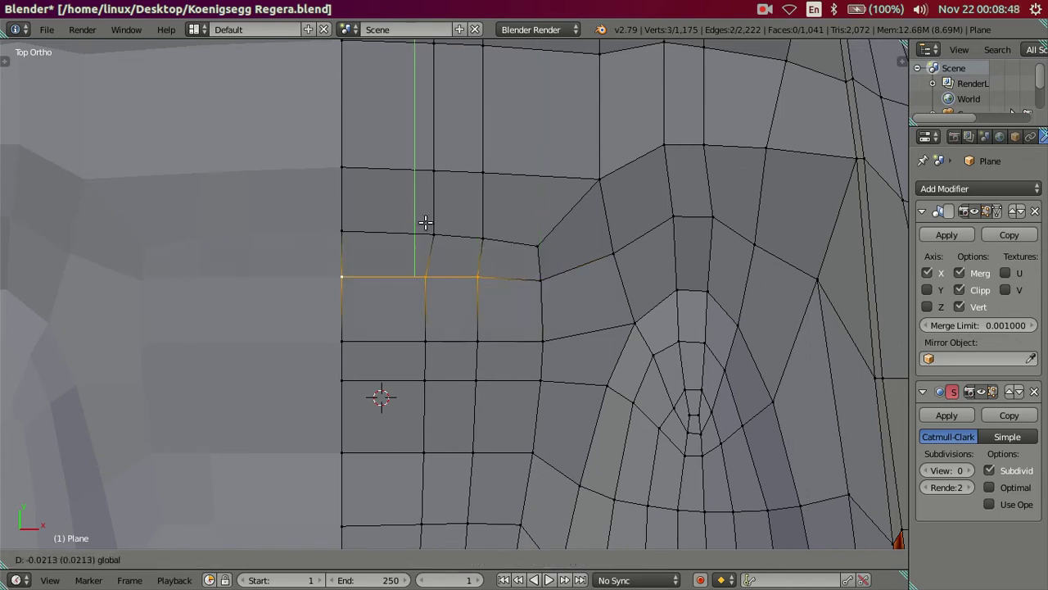
click(431, 230)
Slide a pair of hood edge vertices 0.0061 along X.
right_click(425, 282)
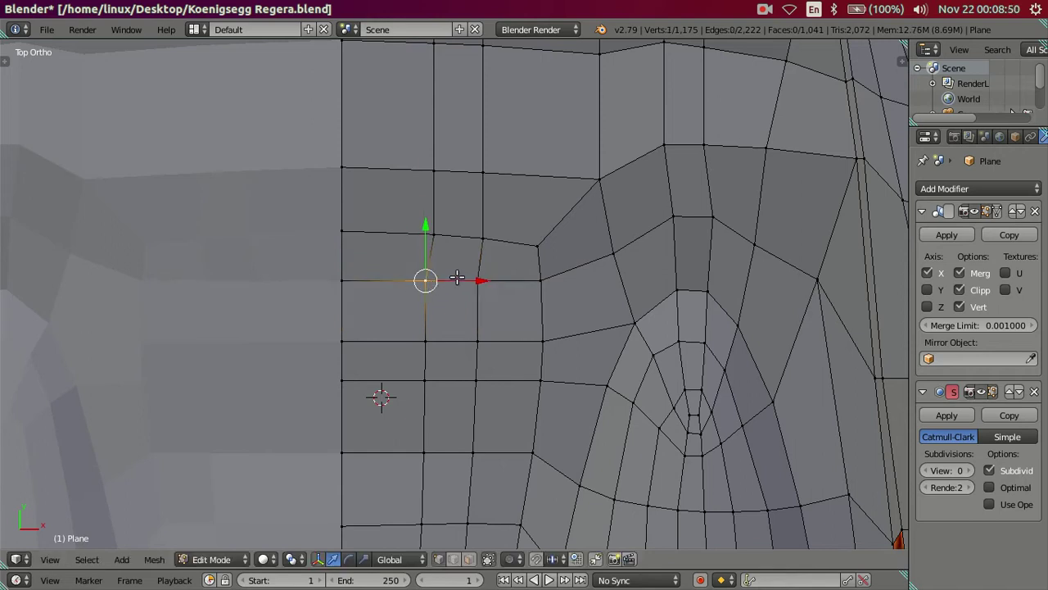
shift+right_click(487, 282)
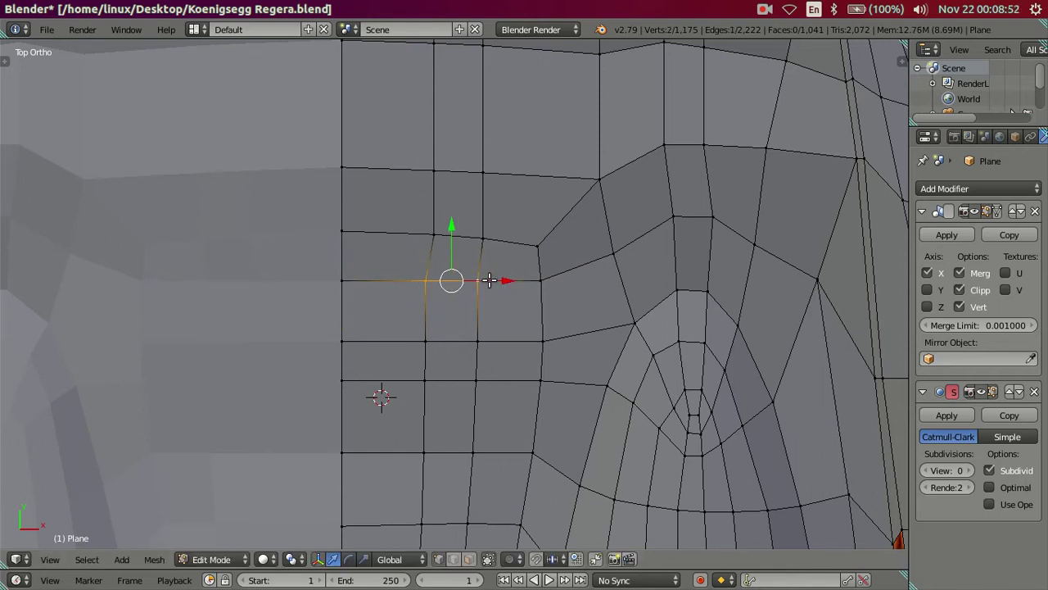
drag(502, 281, 505, 280)
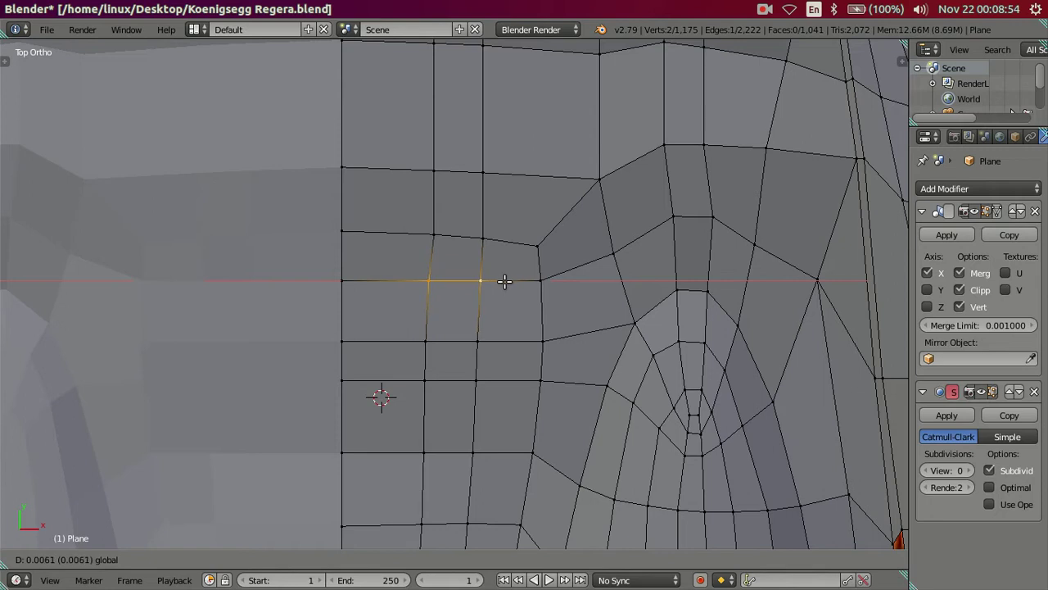
click(505, 281)
Open the 22regera_01_above_1440.jpg reference photo in the Image Viewer.
scroll(453, 283, up, 2)
shift+right_click(455, 276)
scroll(464, 287, down, 3)
key(a)
scroll(491, 311, down, 1)
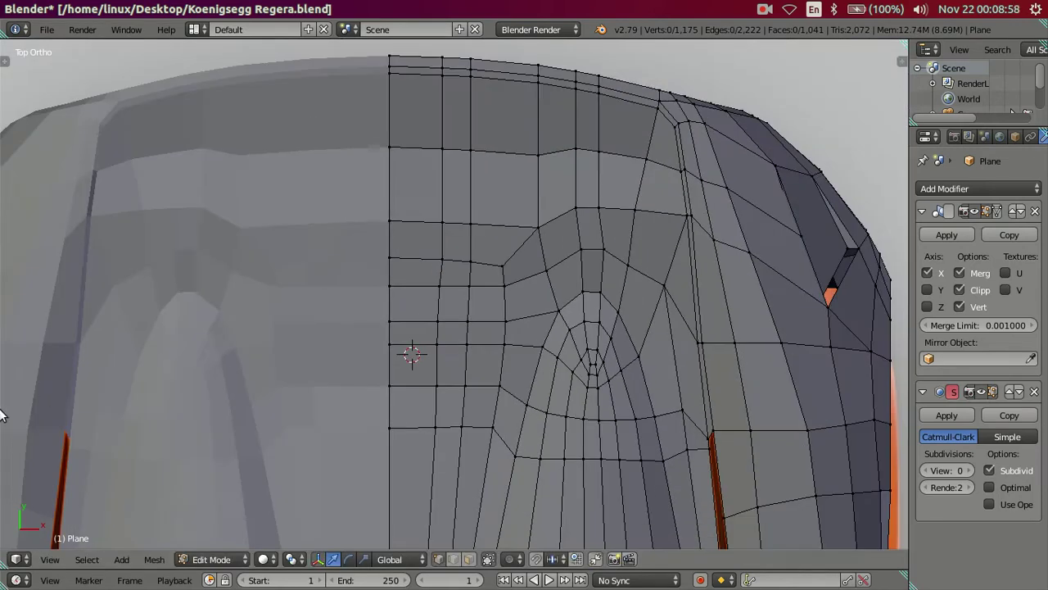
click(13, 312)
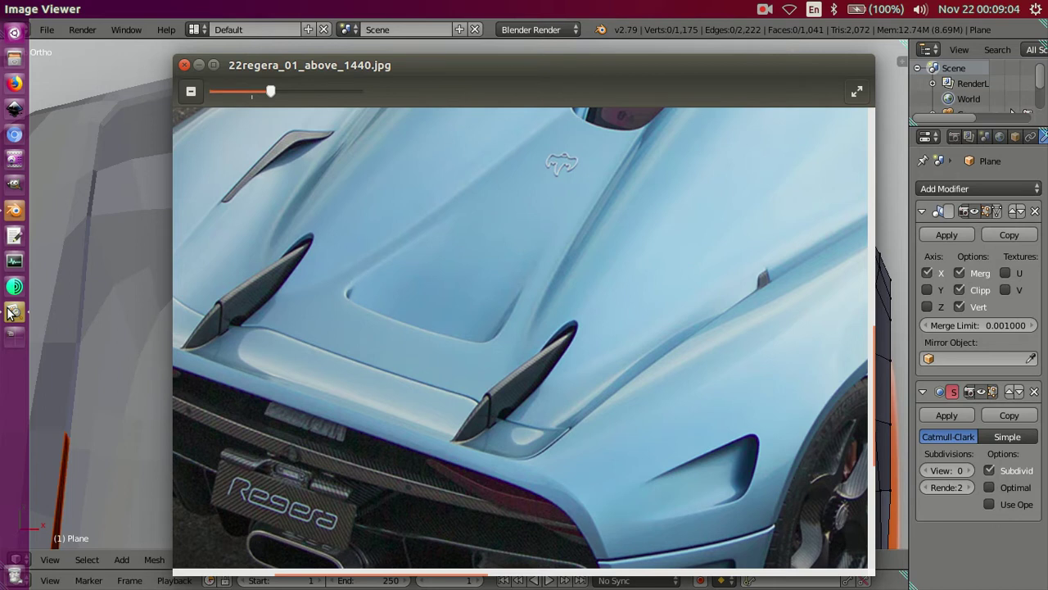
Back in Blender, slide a vertex beside the hood recess slightly along X.
click(87, 339)
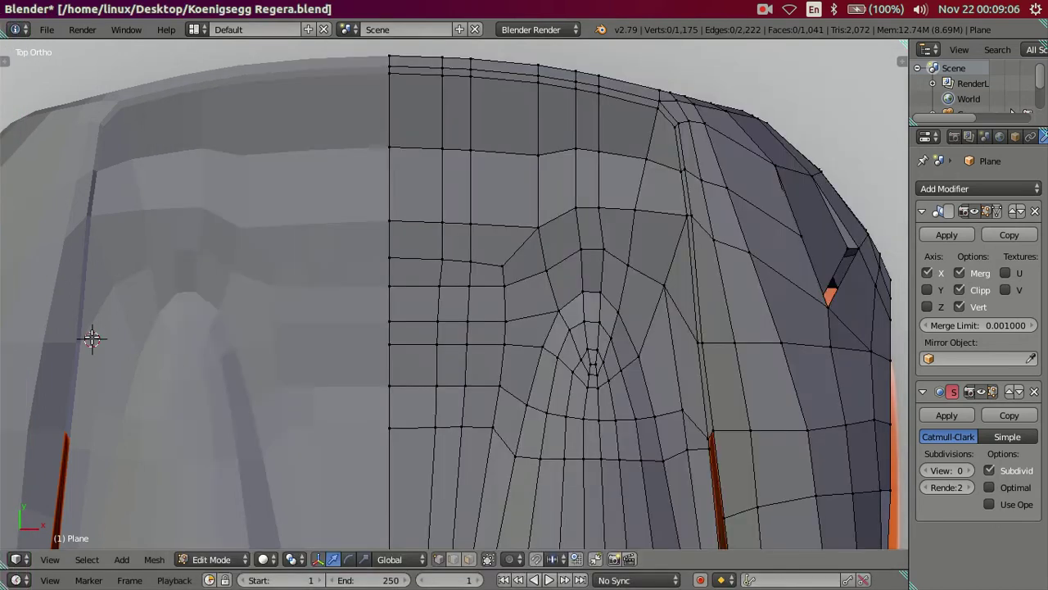
shift+middle_drag(416, 386, 424, 304)
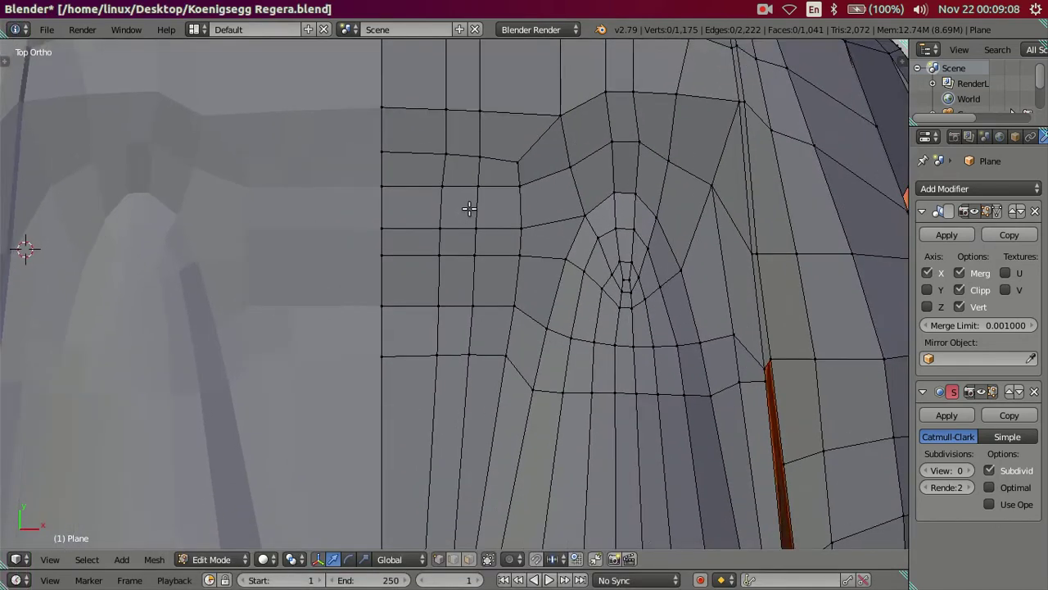
scroll(470, 208, up, 2)
scroll(461, 271, up, 1)
right_click(498, 240)
key(g)
key(x)
click(535, 230)
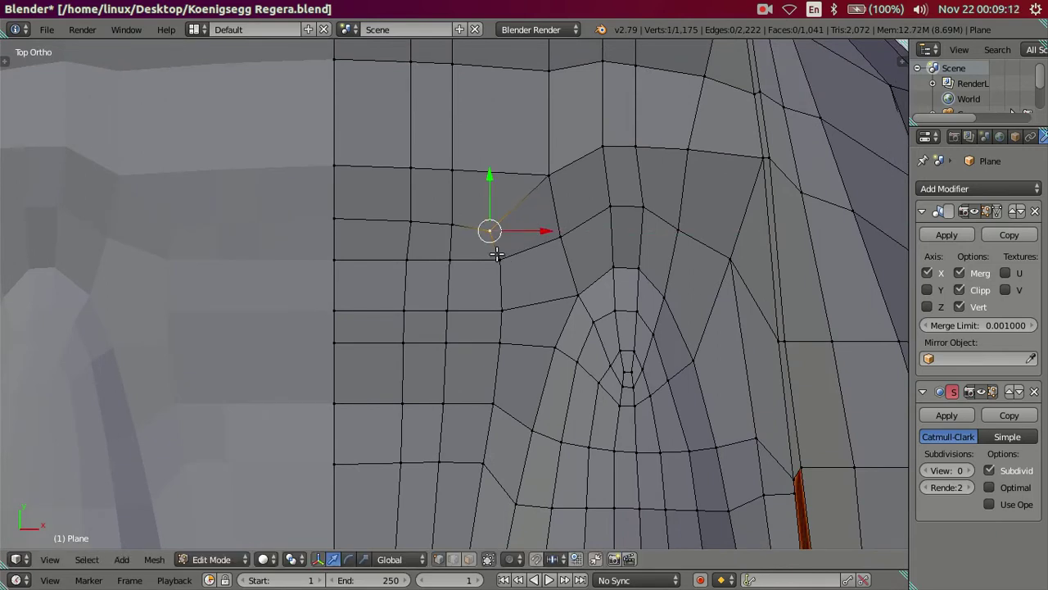
Select the vertex row running from the centre seam and slide it along Y.
right_click(501, 258)
key(g)
key(y)
key(Escape)
right_click(488, 228)
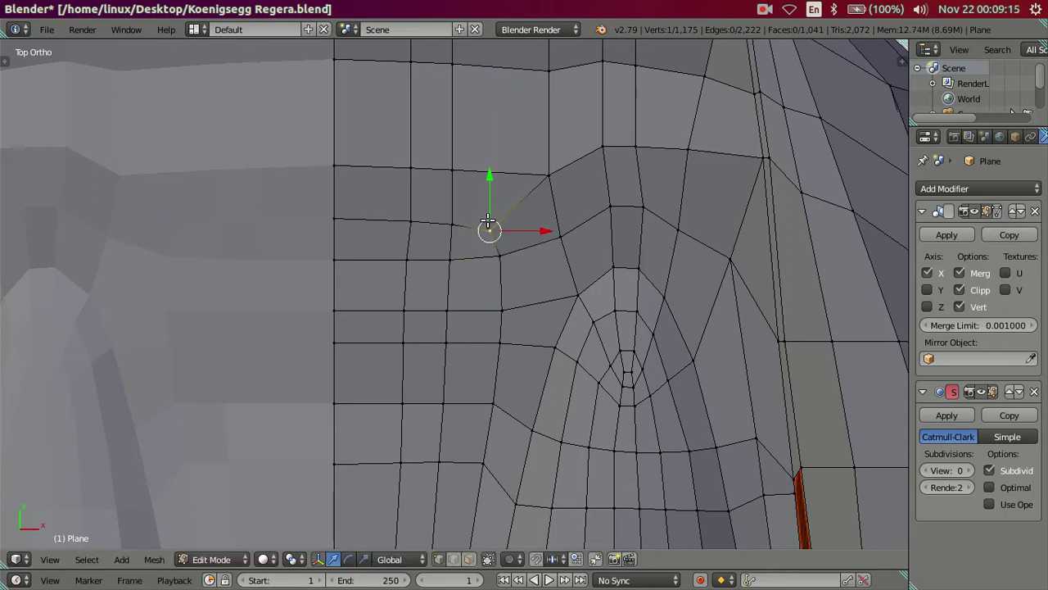
right_click(337, 260)
right_click(448, 258)
shift+right_click(407, 258)
shift+right_click(336, 258)
key(g)
key(y)
click(399, 203)
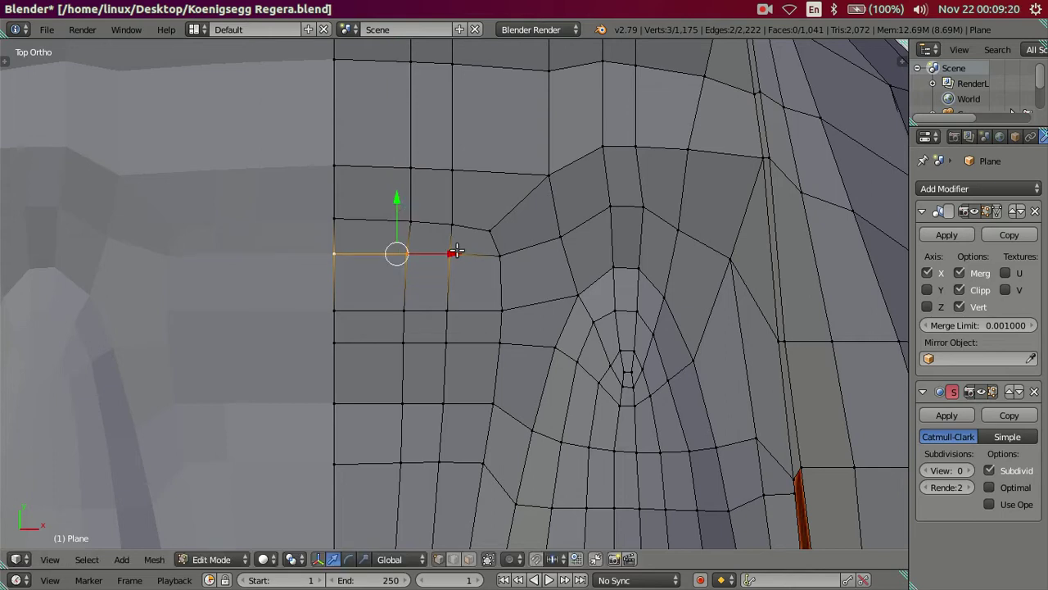
Shift the three-vertex column beside the recess 0.0110 sideways.
key(a)
scroll(482, 304, down, 3)
scroll(497, 283, up, 1)
scroll(498, 283, up, 2)
right_click(507, 201)
ctrl+right_click(492, 317)
shift+right_click(493, 308)
drag(538, 236, 553, 235)
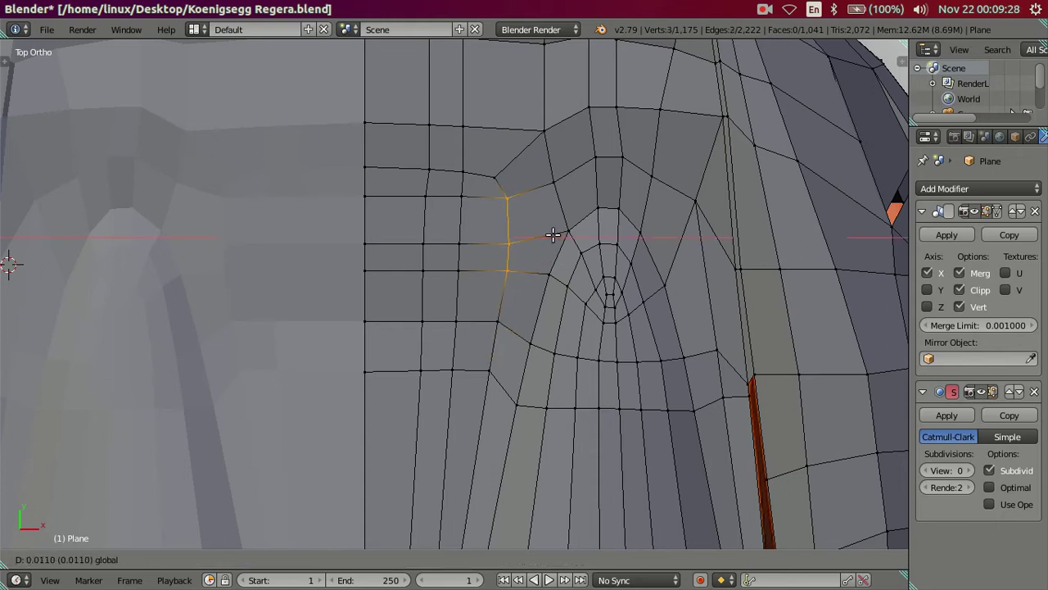
click(555, 235)
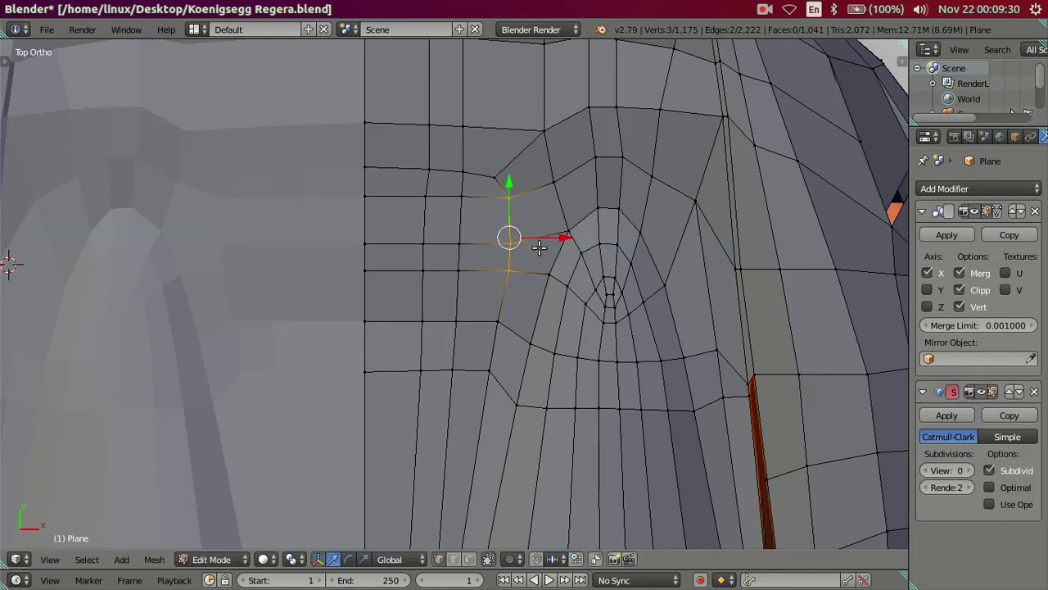
Select a pair of vertices below the recess and begin nudging them along X.
scroll(554, 235, up, 2)
right_click(533, 260)
shift+middle_drag(534, 259, 517, 332)
shift+right_click(508, 403)
drag(562, 368, 567, 370)
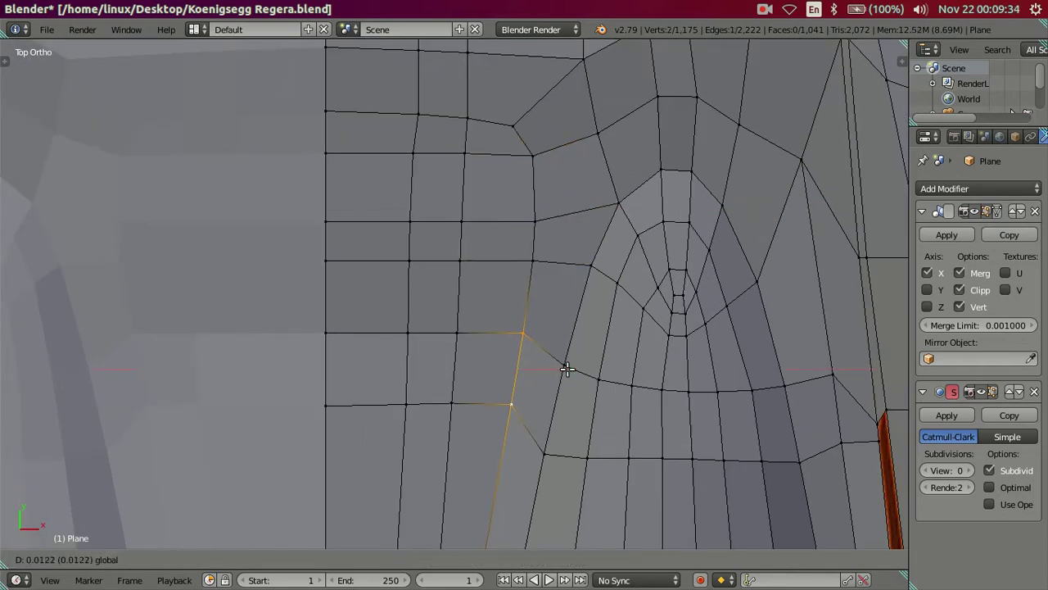
Confirm the vertex-pair nudge and check the whole body outside Edit Mode before returning.
click(567, 368)
scroll(533, 369, down, 4)
key(Tab)
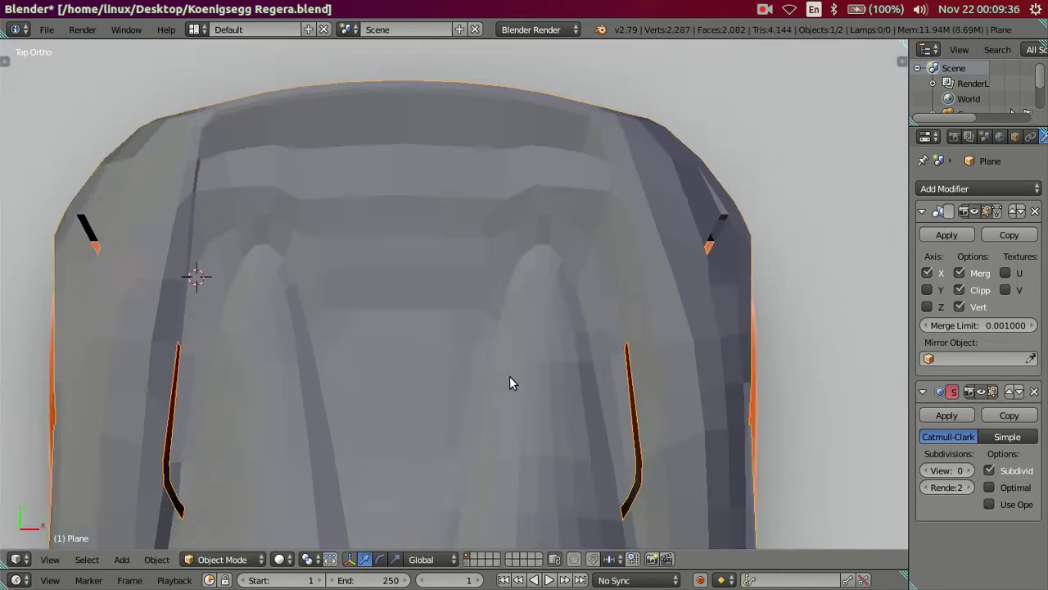
scroll(509, 376, down, 2)
scroll(483, 360, up, 2)
scroll(481, 349, up, 3)
key(Tab)
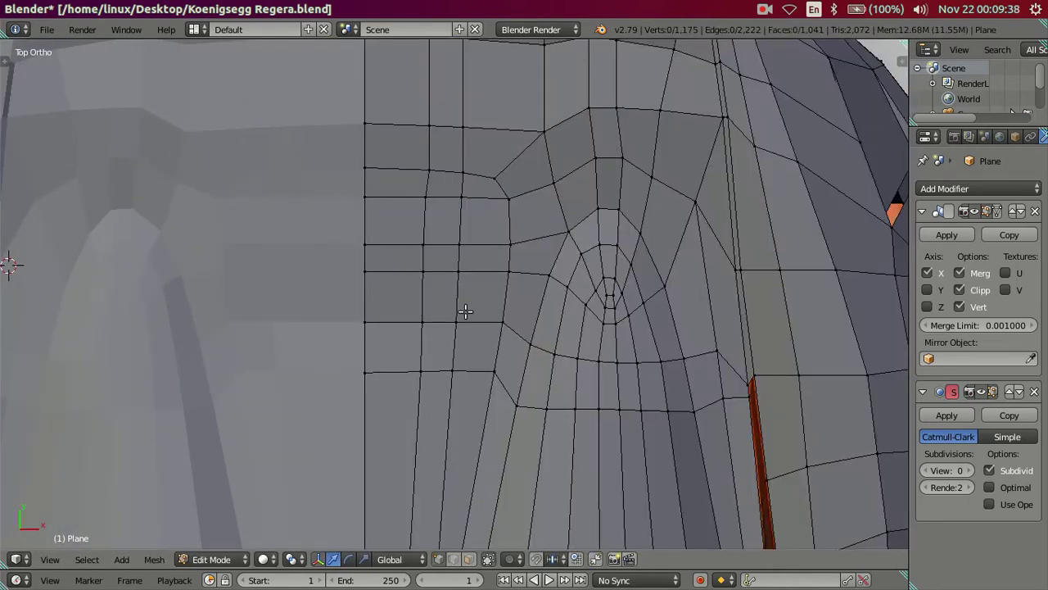
scroll(426, 260, up, 1)
scroll(427, 261, up, 2)
scroll(355, 269, up, 3)
Nudge a centre-seam vertex and an adjacent edge along Y (-0.0097 and -0.0035).
right_click(293, 220)
key(g)
key(y)
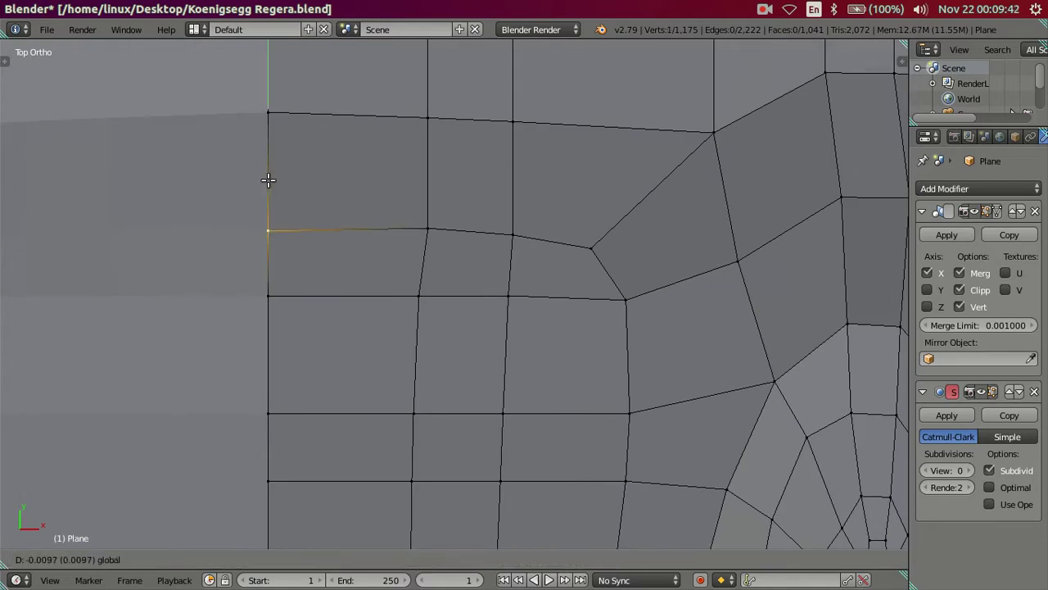
click(269, 180)
shift+right_click(420, 215)
key(g)
key(y)
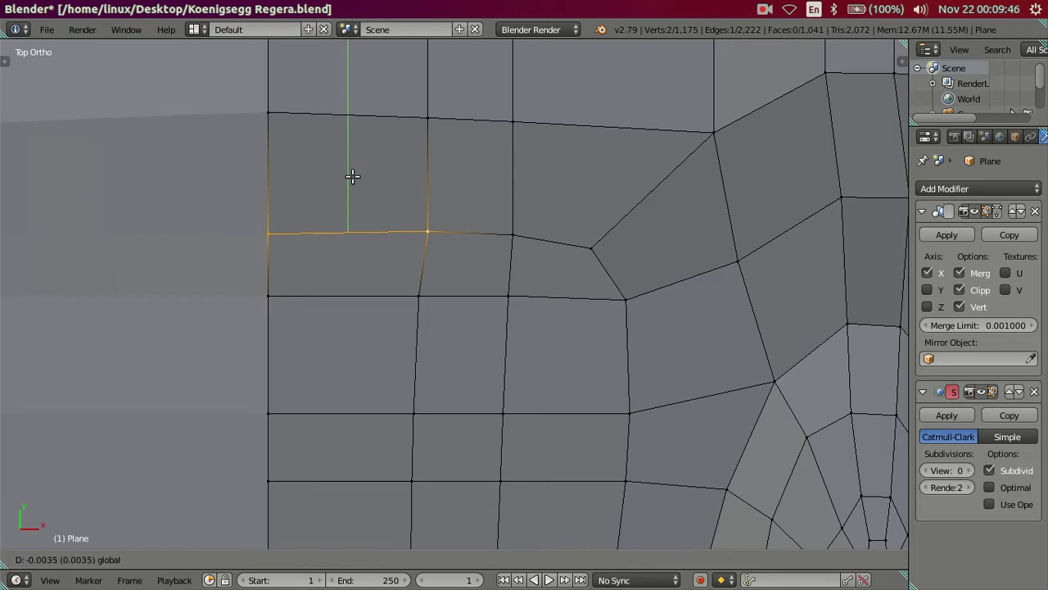
click(353, 177)
Select the edge path across the row leading into the recess.
key(a)
scroll(379, 205, up, 1)
right_click(336, 258)
ctrl+right_click(533, 266)
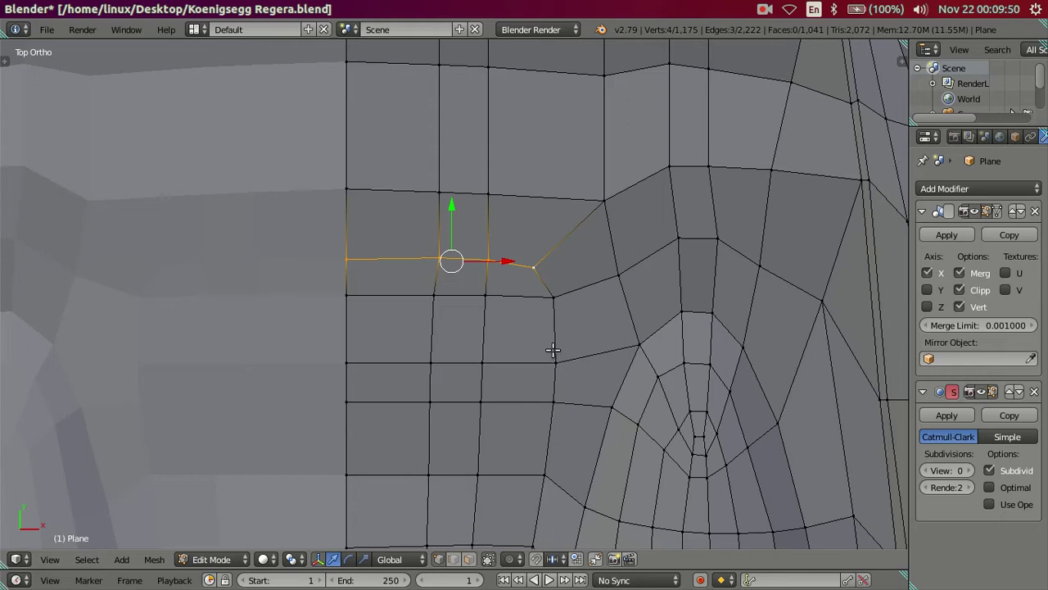
Check the Regera reference photo, then extend the hood edge selection and try a cancelled extrude.
click(12, 309)
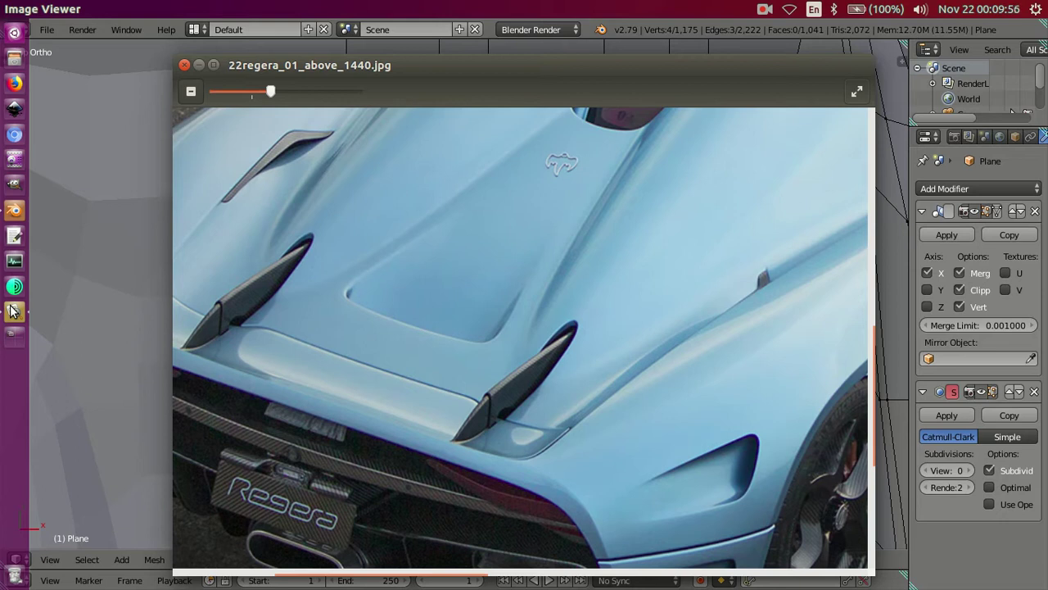
click(13, 213)
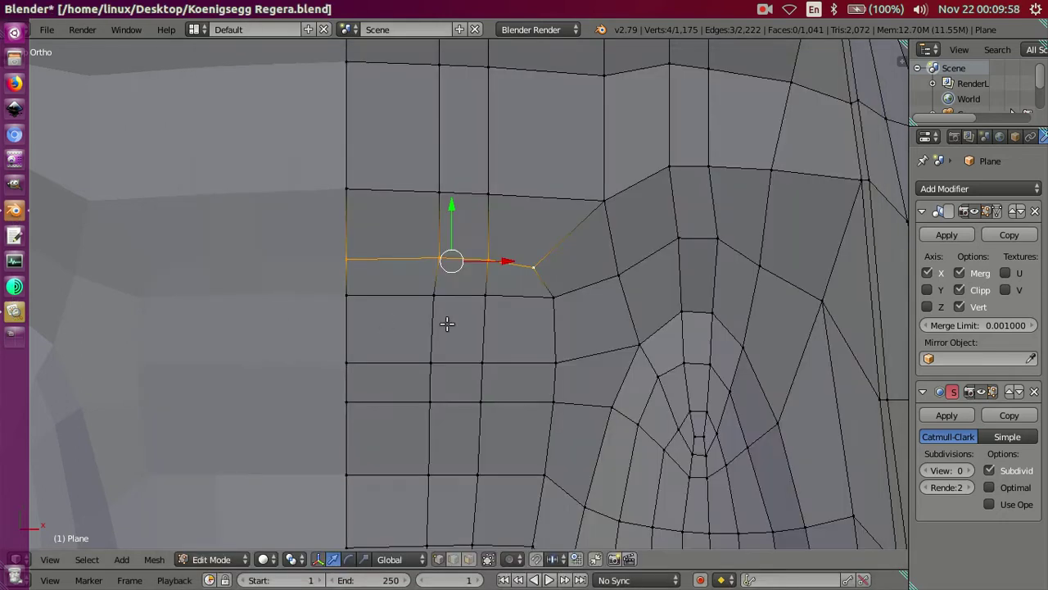
shift+right_click(553, 295)
middle_drag(533, 353, 588, 255)
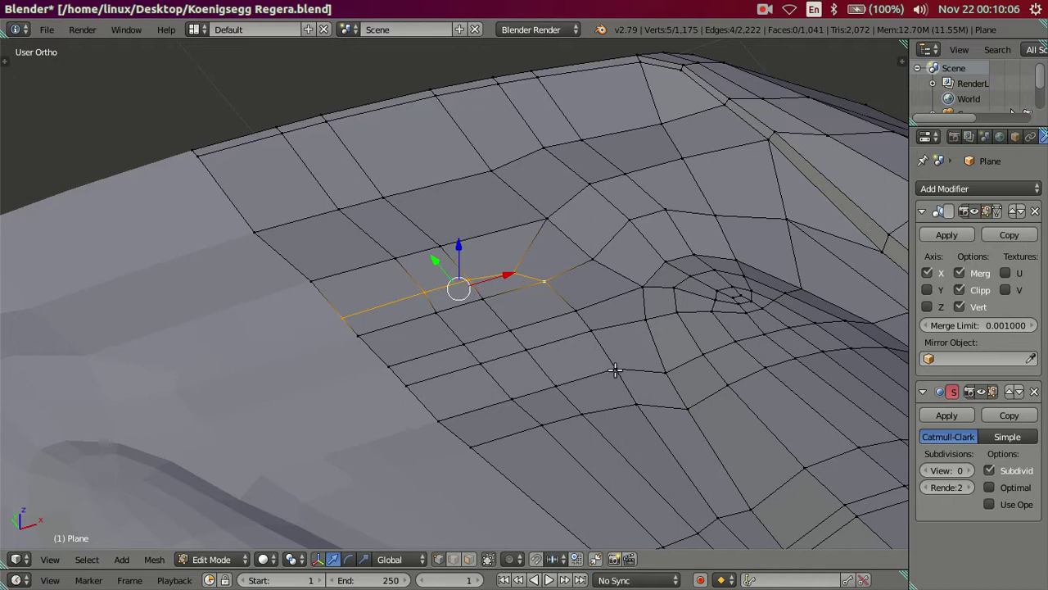
ctrl+right_click(615, 368)
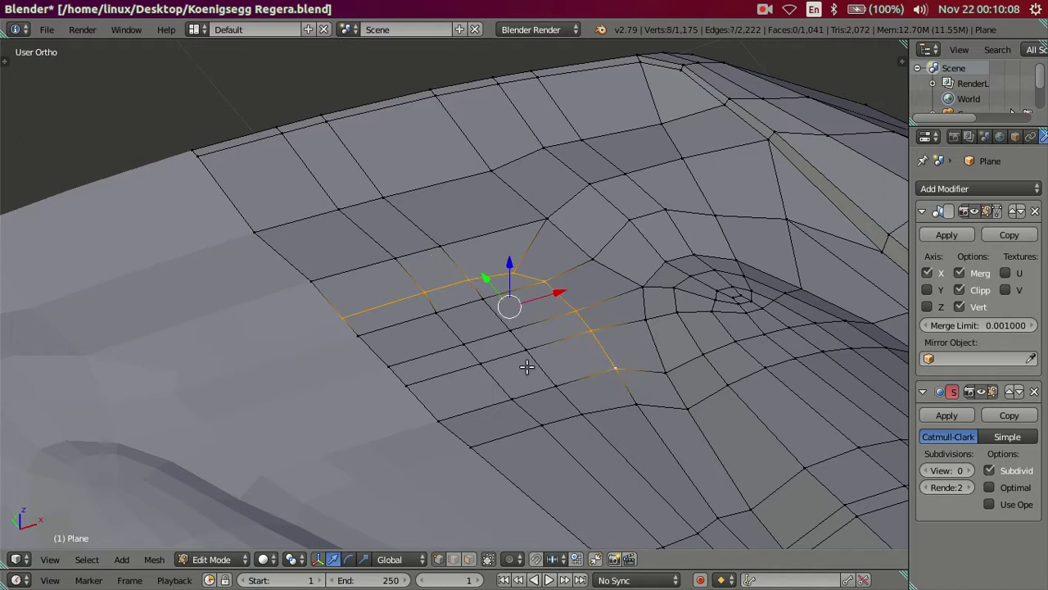
key(e)
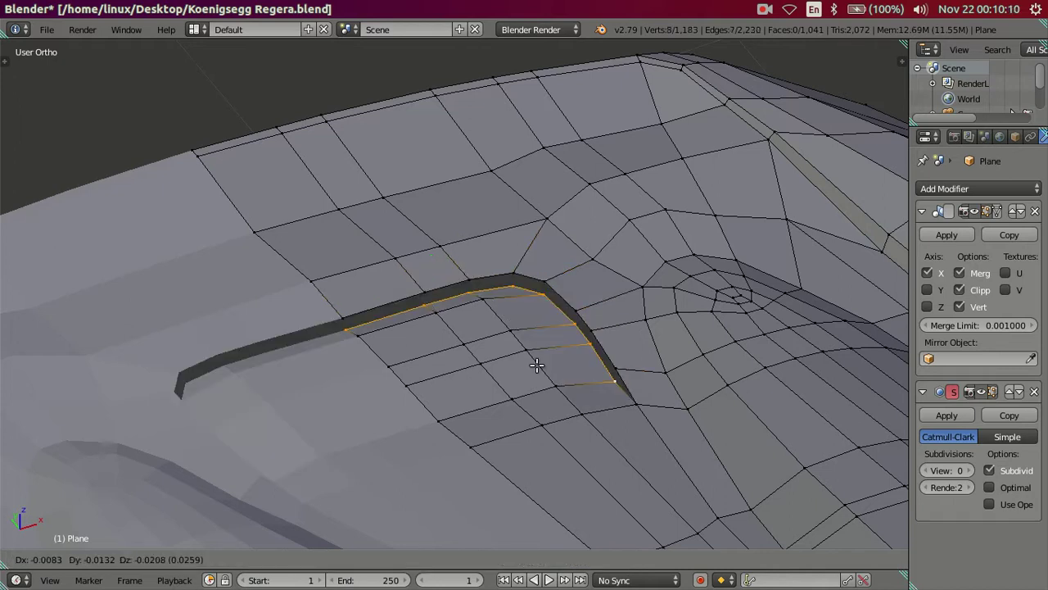
right_click(537, 365)
Circle-select a 12-face patch on the car's side panel.
mouse_move(533, 363)
middle_down()
mouse_move(571, 335)
mouse_move(465, 356)
middle_up()
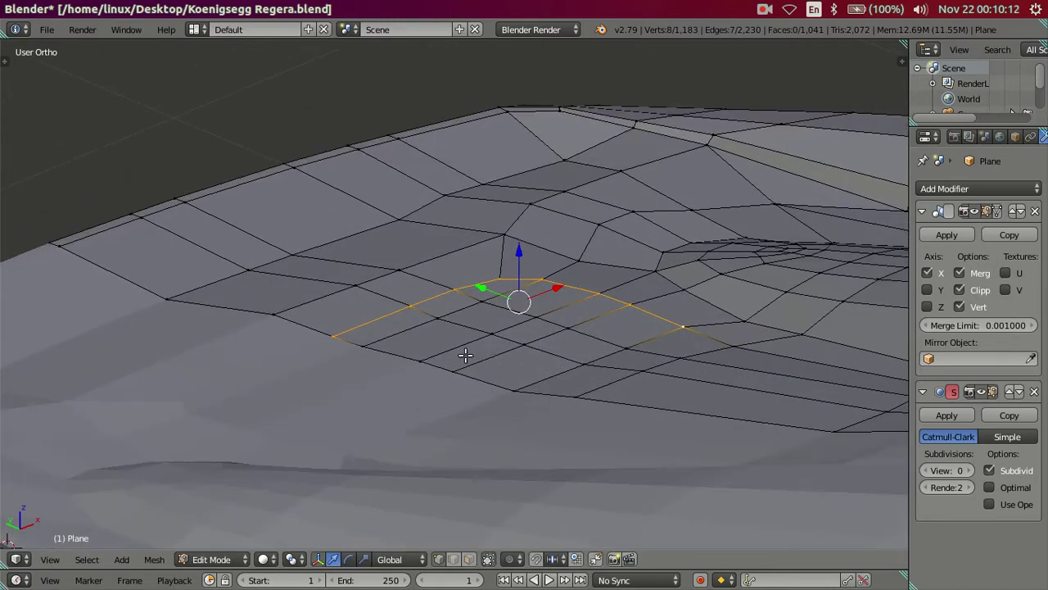
alt+shift+right_click(376, 346)
key(c)
drag(423, 363, 461, 371)
mouse_move(502, 342)
mouse_down()
mouse_move(554, 335)
mouse_move(536, 320)
mouse_move(628, 335)
mouse_move(524, 390)
mouse_up()
right_click(514, 388)
mouse_move(514, 388)
middle_down()
mouse_move(608, 349)
mouse_move(574, 407)
mouse_move(620, 417)
mouse_move(552, 395)
middle_up()
Lower the side face patch, then drop it further without the rear two columns.
drag(503, 353, 506, 369)
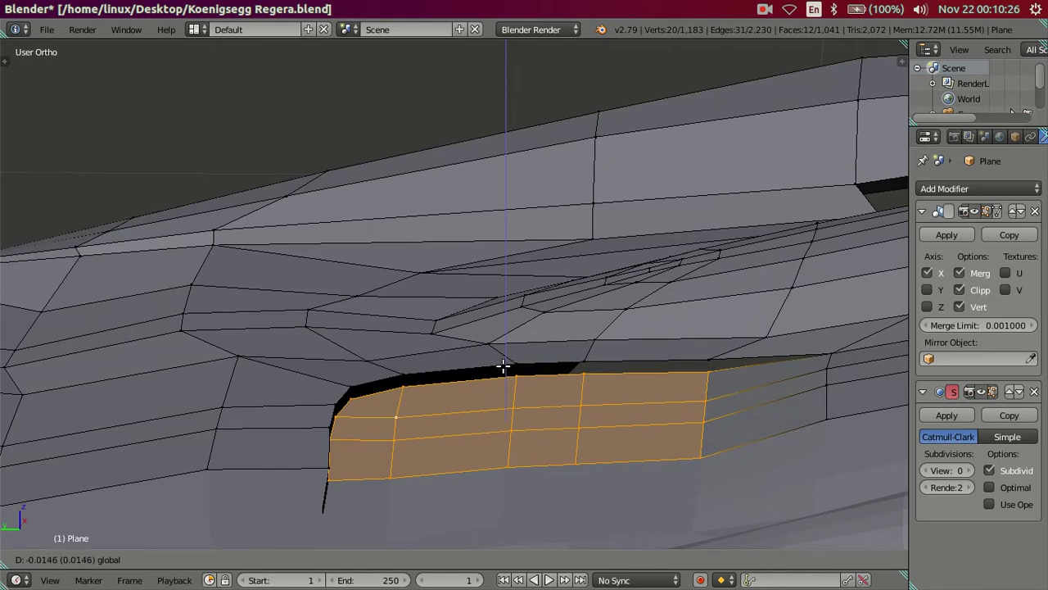
drag(505, 369, 503, 369)
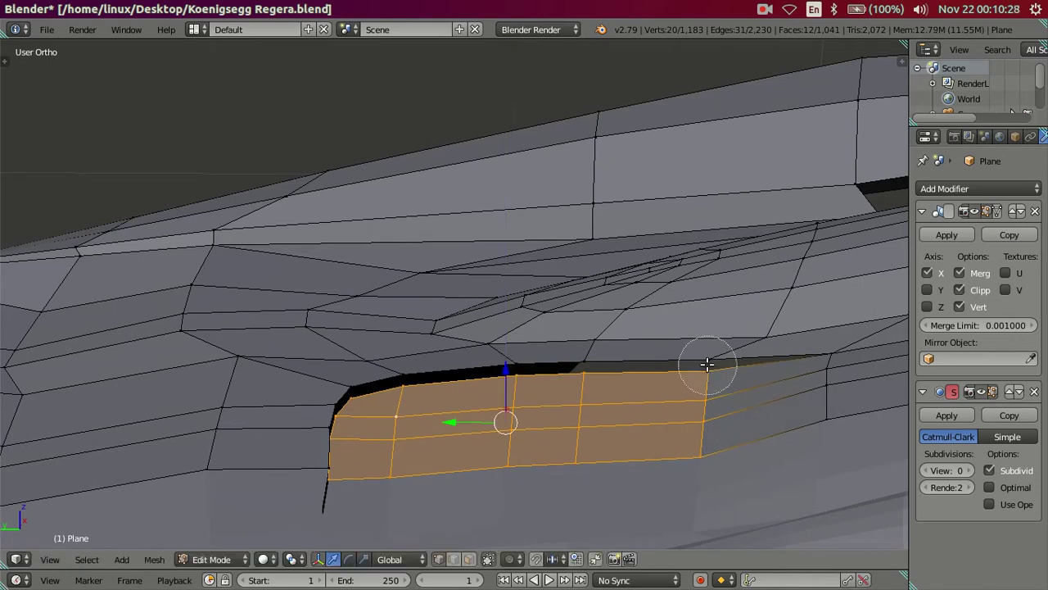
middle_drag(707, 363, 697, 433)
key(Escape)
drag(443, 364, 463, 378)
mouse_move(552, 401)
middle_down()
mouse_move(573, 385)
mouse_move(556, 357)
middle_up()
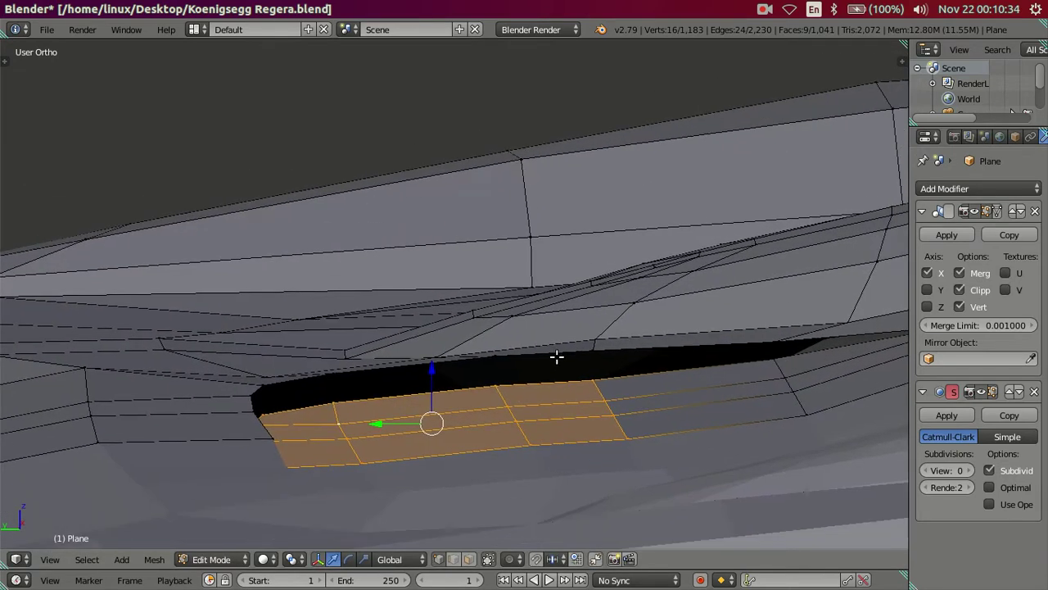
Deselect the right-side faces, sink the front faces deeper, and orbit around the body.
key(c)
mouse_move(632, 382)
middle_down()
mouse_move(614, 386)
mouse_move(632, 432)
mouse_move(590, 414)
middle_up()
right_click(632, 432)
drag(368, 370, 374, 382)
mouse_move(401, 393)
middle_down()
mouse_move(424, 363)
mouse_move(564, 420)
mouse_move(586, 441)
middle_up()
mouse_move(602, 379)
middle_down()
mouse_move(484, 350)
mouse_move(444, 424)
mouse_move(374, 398)
mouse_move(288, 407)
mouse_move(571, 344)
mouse_move(273, 344)
mouse_move(297, 276)
mouse_move(321, 282)
mouse_move(270, 281)
mouse_move(707, 384)
middle_up()
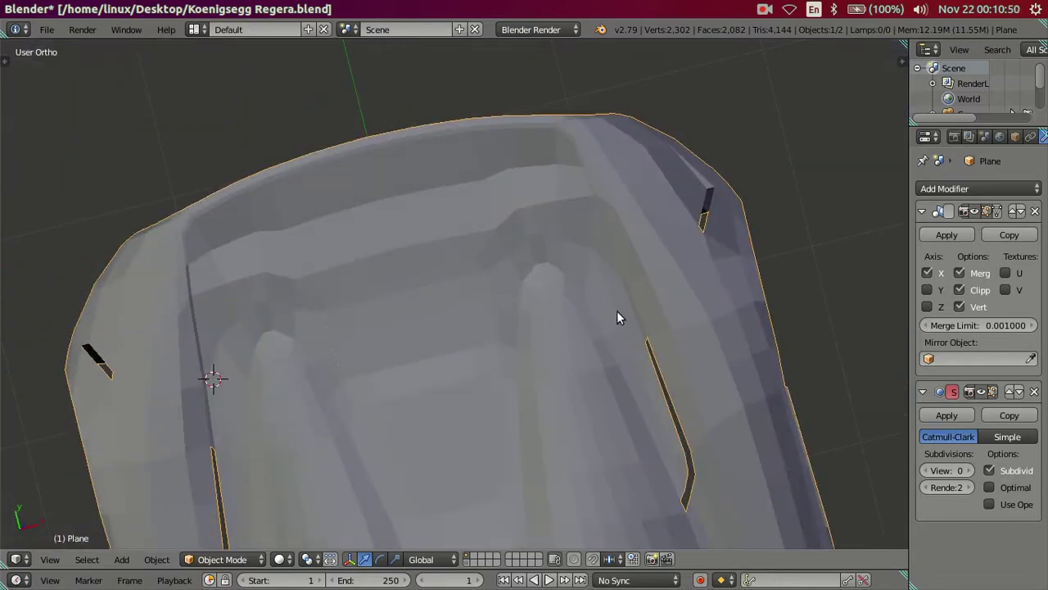
Deepen the groove faces, then lower just the front portion further.
scroll(606, 310, up, 3)
scroll(573, 295, up, 3)
scroll(559, 262, up, 2)
key(Tab)
mouse_move(575, 284)
middle_down()
mouse_move(636, 234)
mouse_move(508, 328)
mouse_move(530, 327)
middle_up()
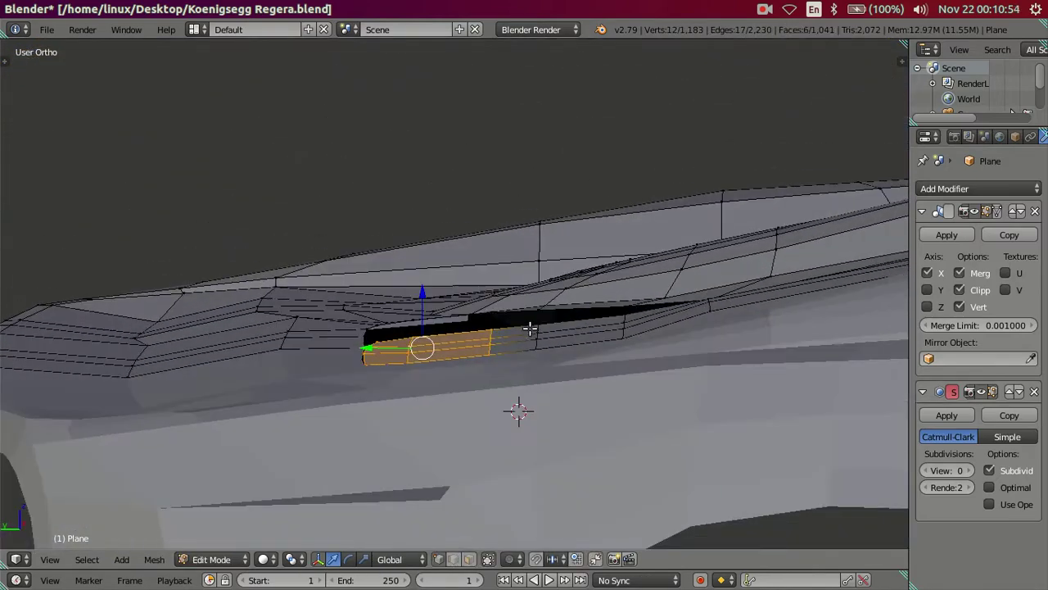
scroll(530, 329, up, 2)
scroll(421, 335, up, 2)
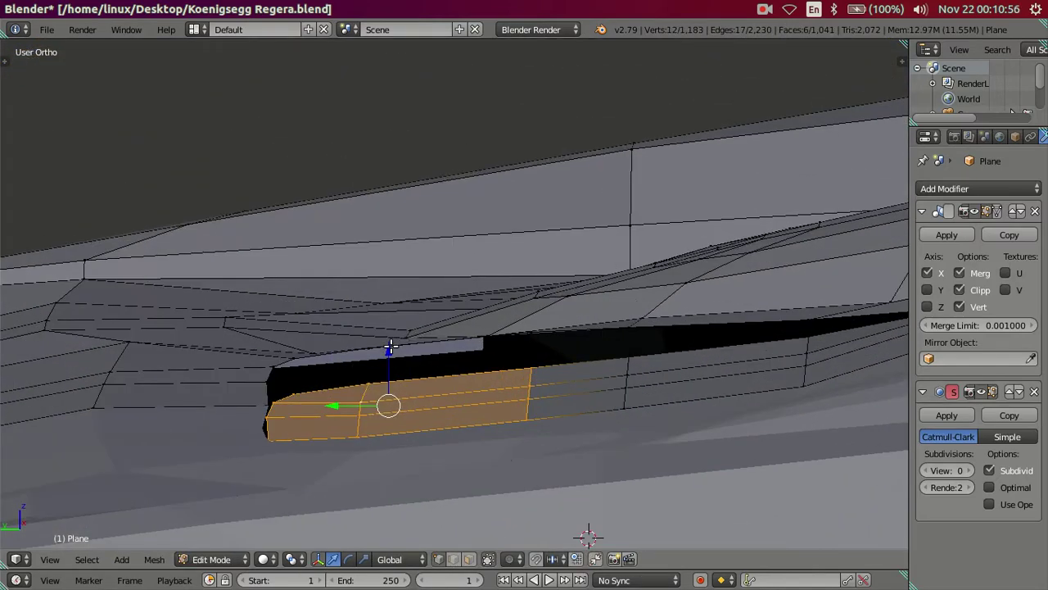
drag(389, 351, 391, 357)
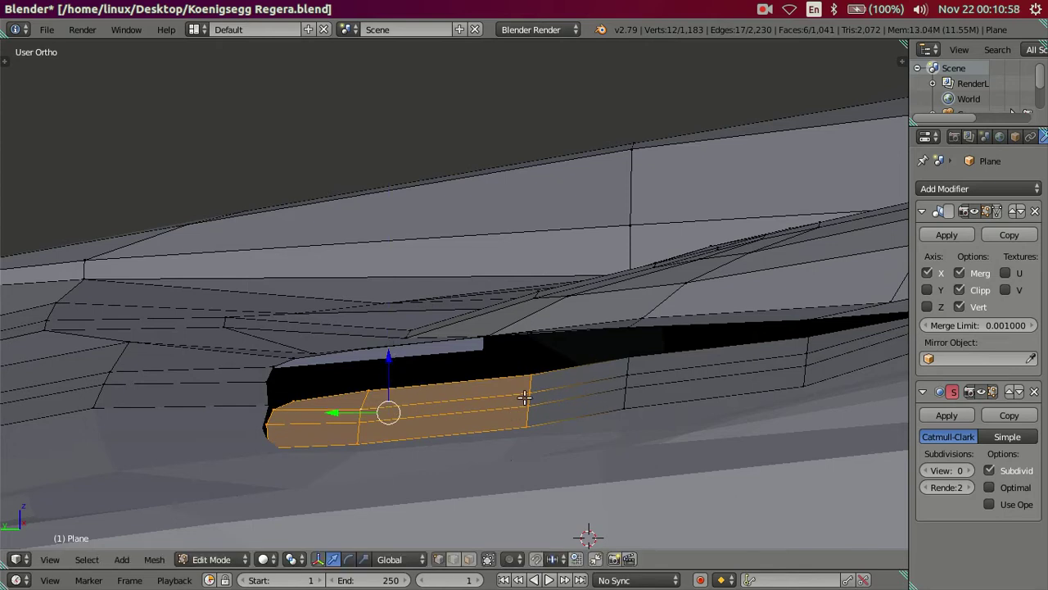
key(c)
middle_drag(537, 375, 533, 402)
right_click(524, 430)
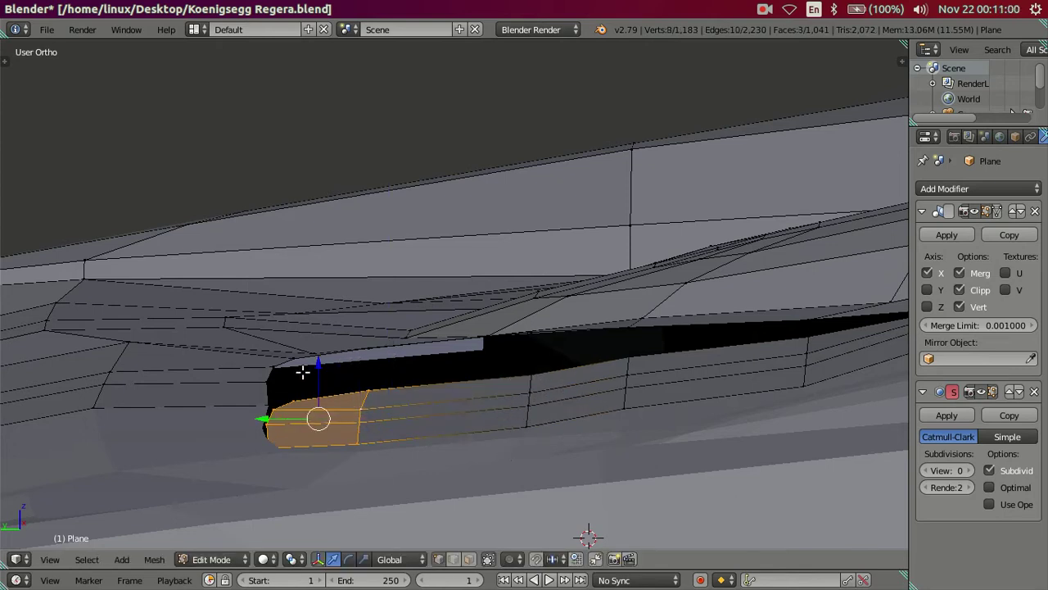
drag(319, 367, 323, 373)
Lower only the groove's front edge vertically along Z.
key(c)
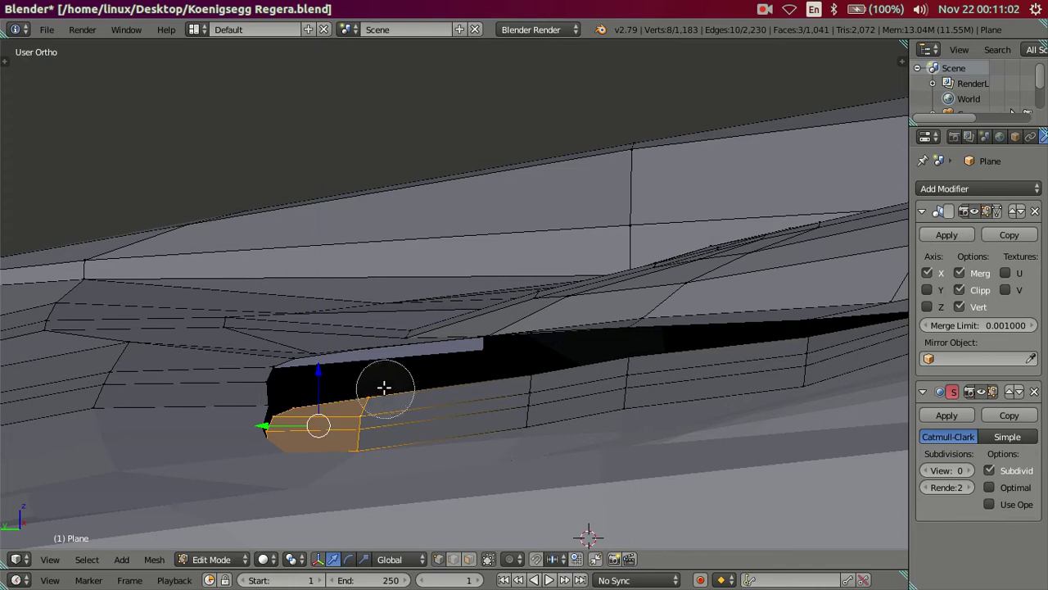
middle_drag(384, 386, 368, 428)
right_click(361, 460)
key(g)
key(z)
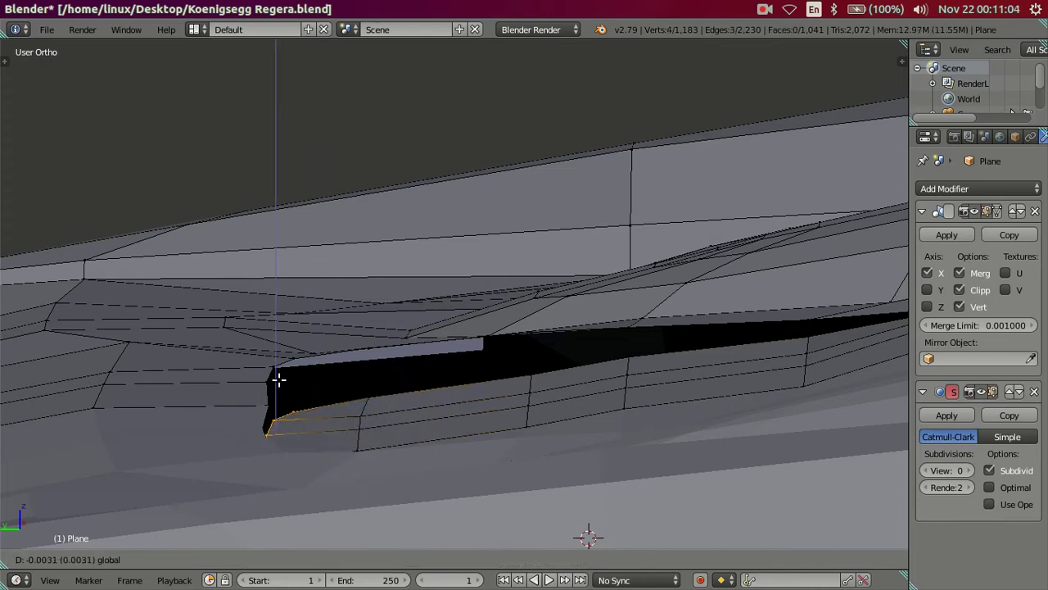
click(280, 382)
key(a)
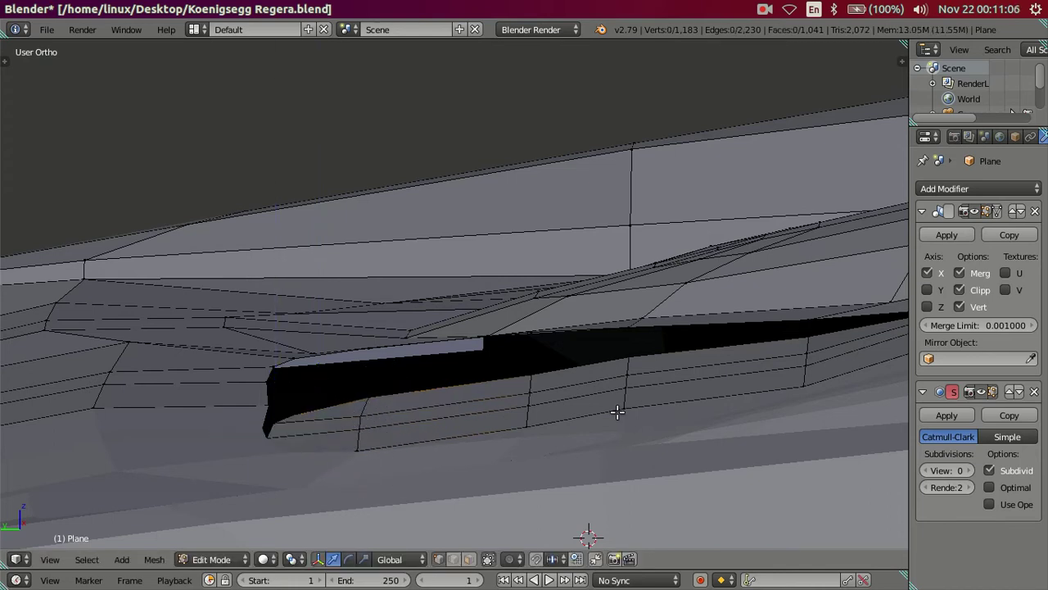
Lower the vertical edge loop across the groove by -0.0043 on Z.
alt+right_click(626, 396)
key(g)
key(z)
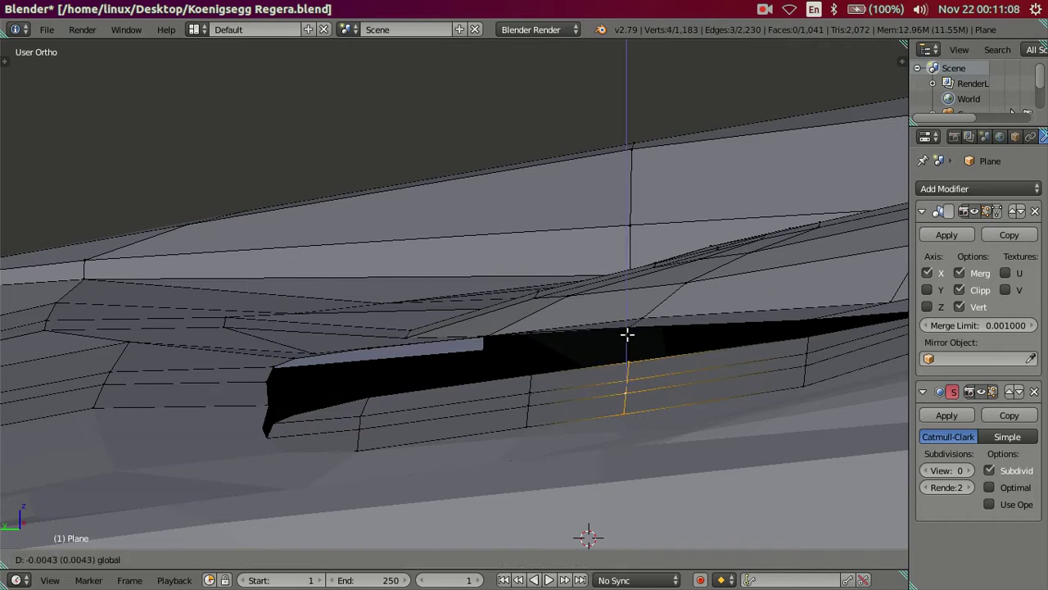
click(627, 334)
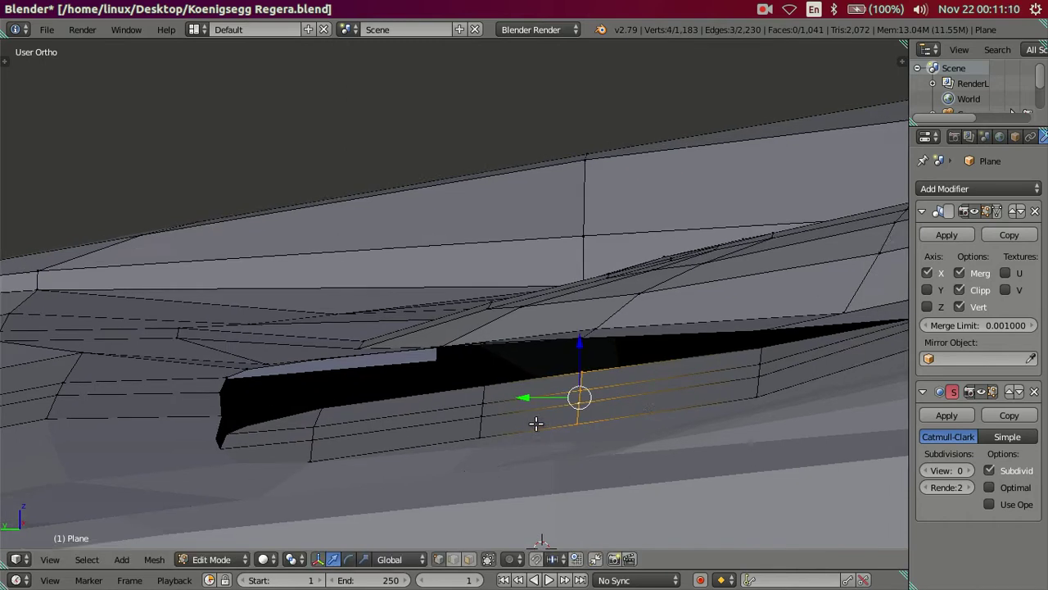
ctrl+scroll(486, 426, down, 3)
key(a)
scroll(644, 412, up, 3)
scroll(632, 409, down, 2)
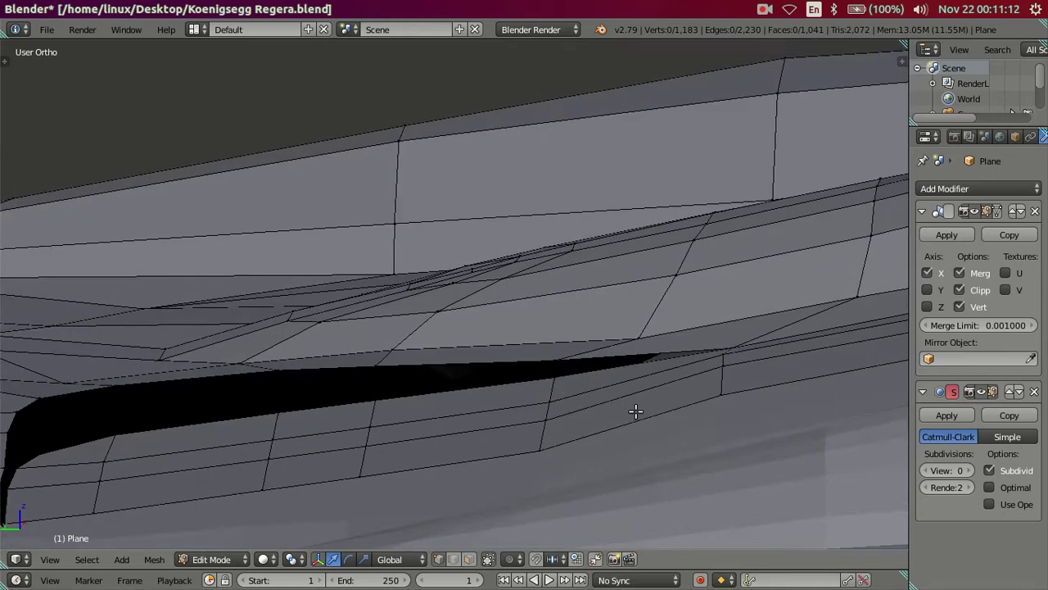
scroll(638, 409, down, 2)
Raise the next edge loop along the groove by 0.0019, then select a vertex at its end.
mouse_move(639, 410)
middle_down()
mouse_move(529, 421)
mouse_move(509, 397)
middle_up()
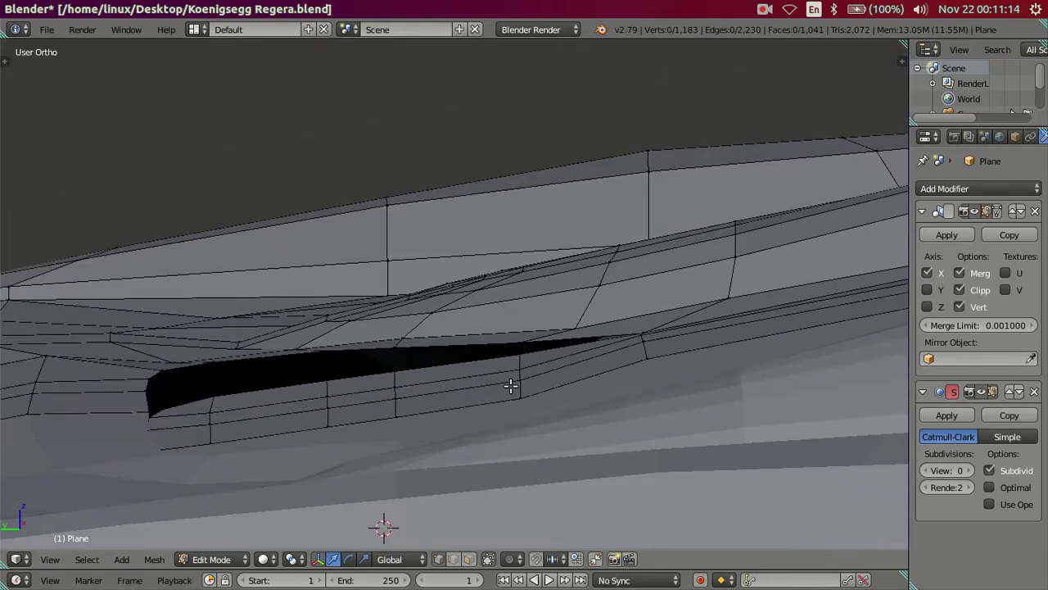
alt+right_click(520, 387)
scroll(521, 387, up, 2)
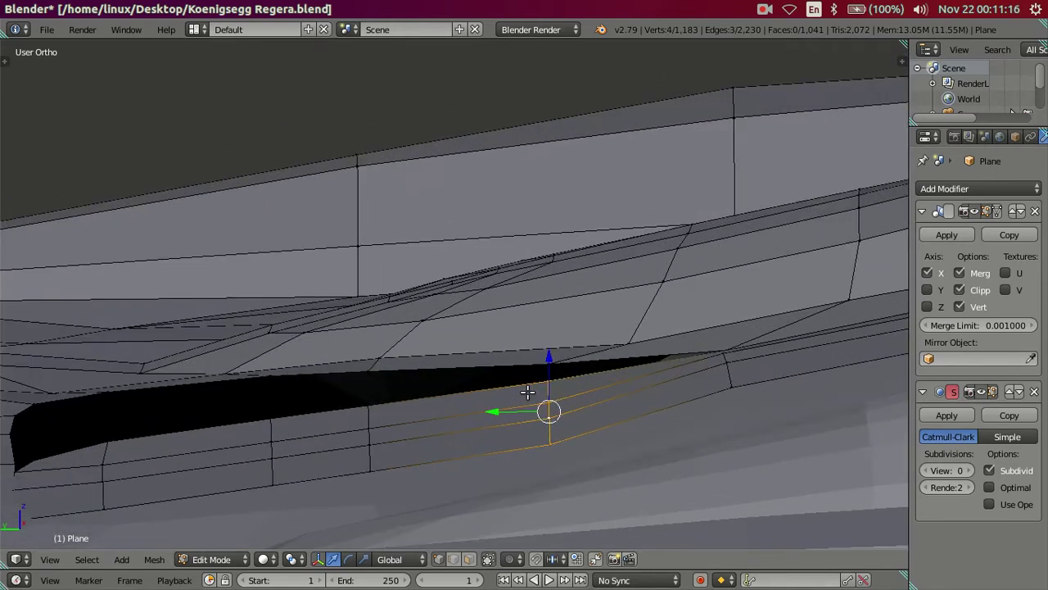
drag(541, 357, 550, 354)
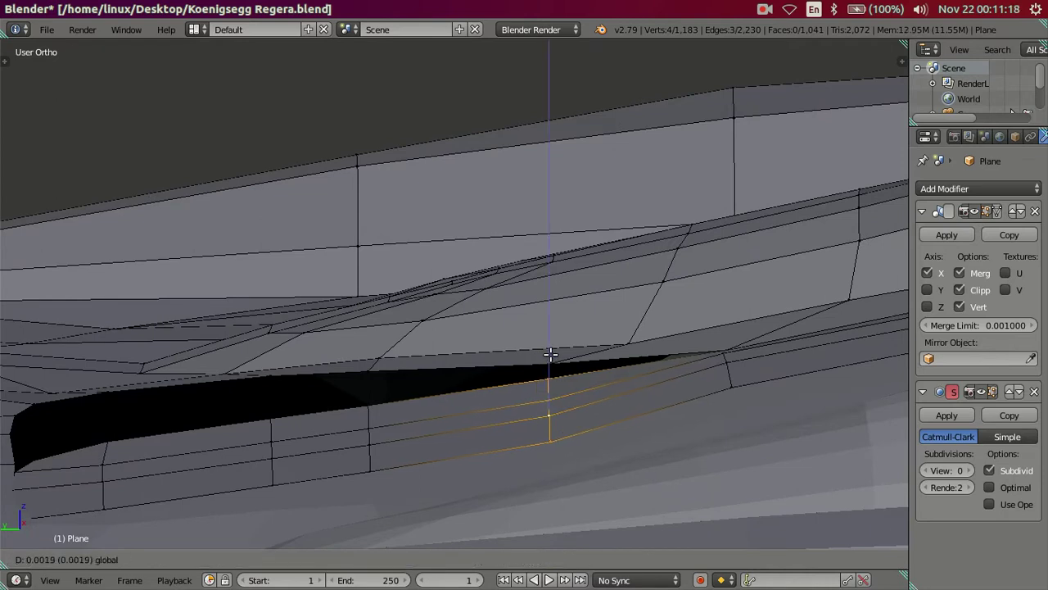
click(551, 354)
key(a)
mouse_move(585, 421)
middle_down()
mouse_move(550, 435)
mouse_move(557, 386)
mouse_move(591, 335)
middle_up()
right_click(585, 325)
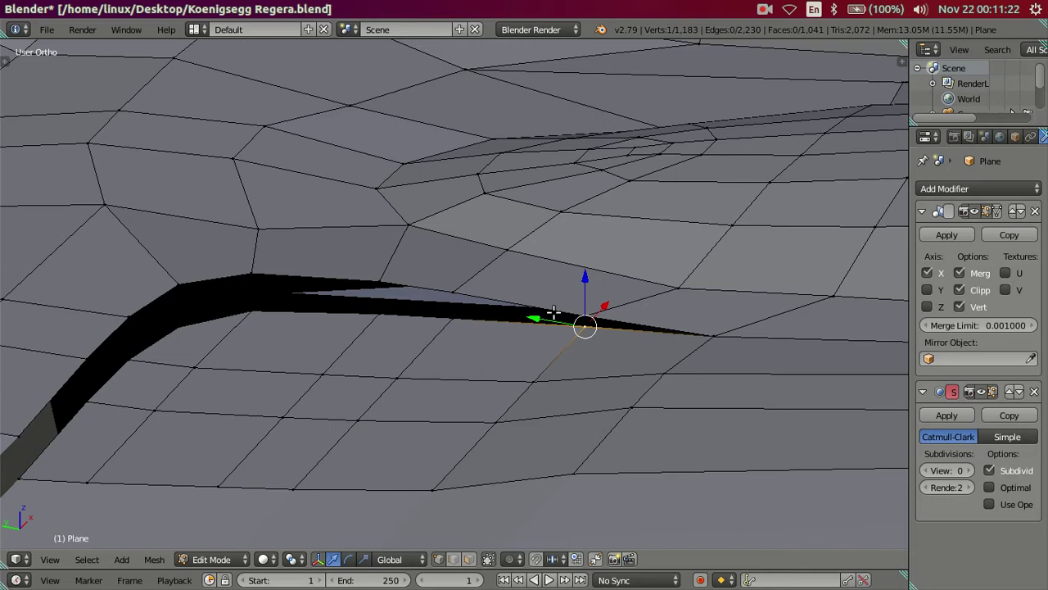
Try a face on three vertices at the groove tip, undo it, and select vertices along the groove edge.
ctrl+right_click(583, 311)
key(f)
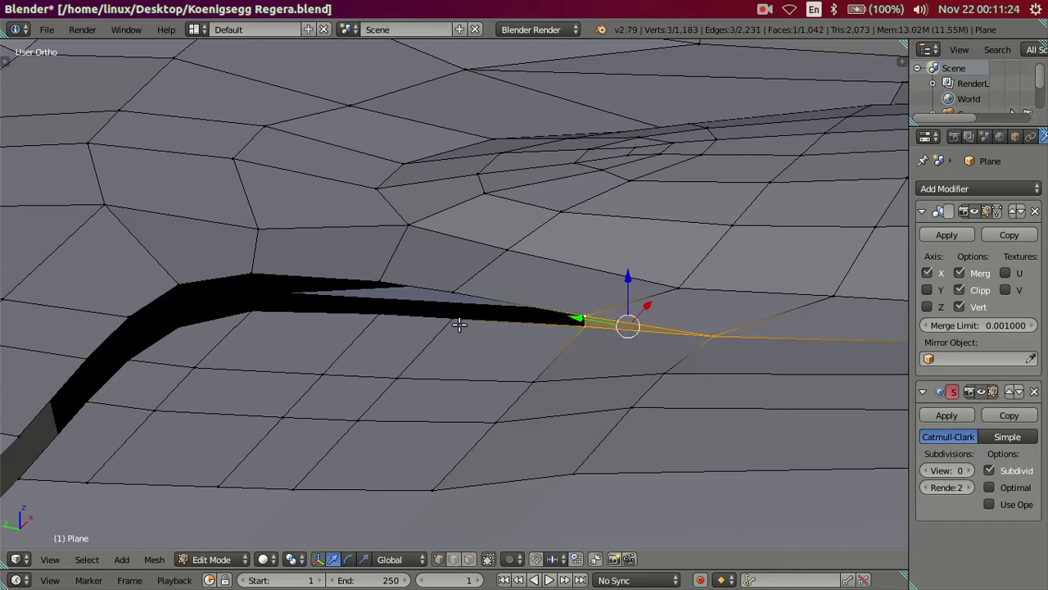
key(ctrl+z)
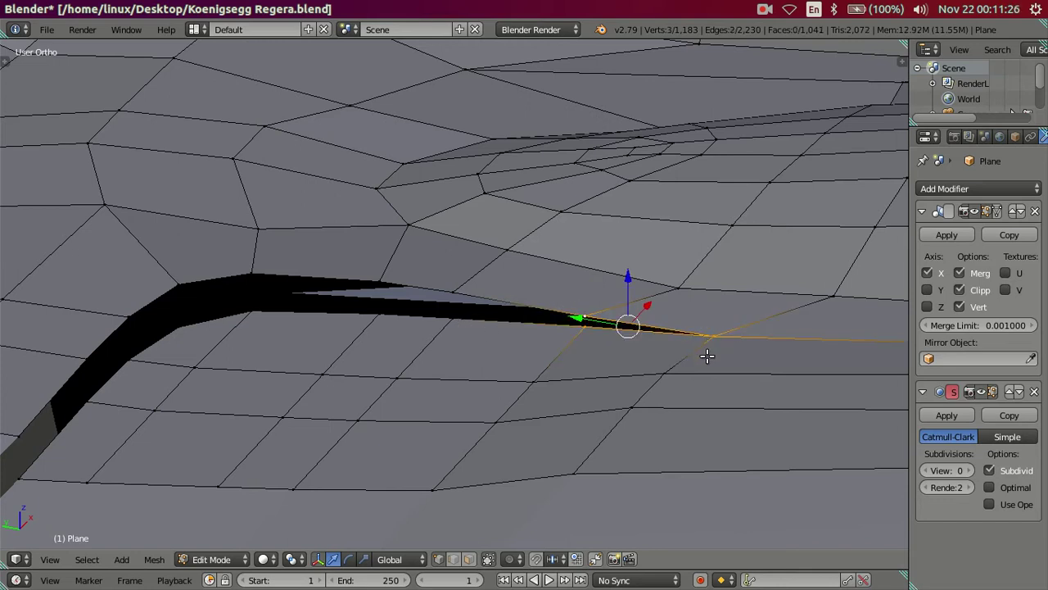
right_click(709, 337)
key(g)
key(Escape)
right_click(585, 321)
alt+right_click(591, 315)
Fill quad faces across the first two gaps at the groove's tapering end.
right_click(435, 322)
shift+right_click(459, 286)
key(f)
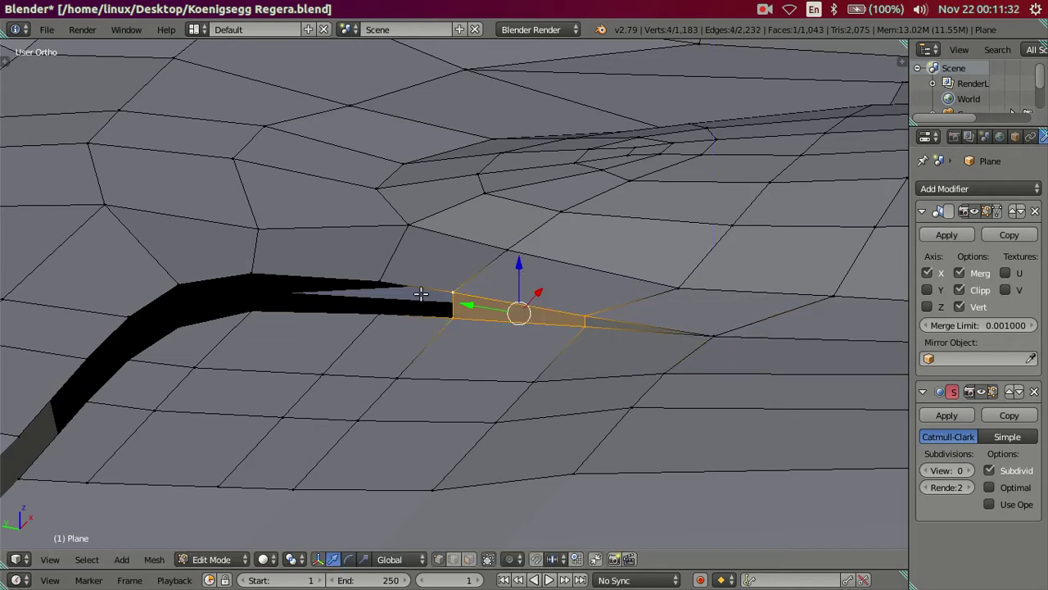
right_click(382, 316)
middle_drag(477, 303, 434, 296)
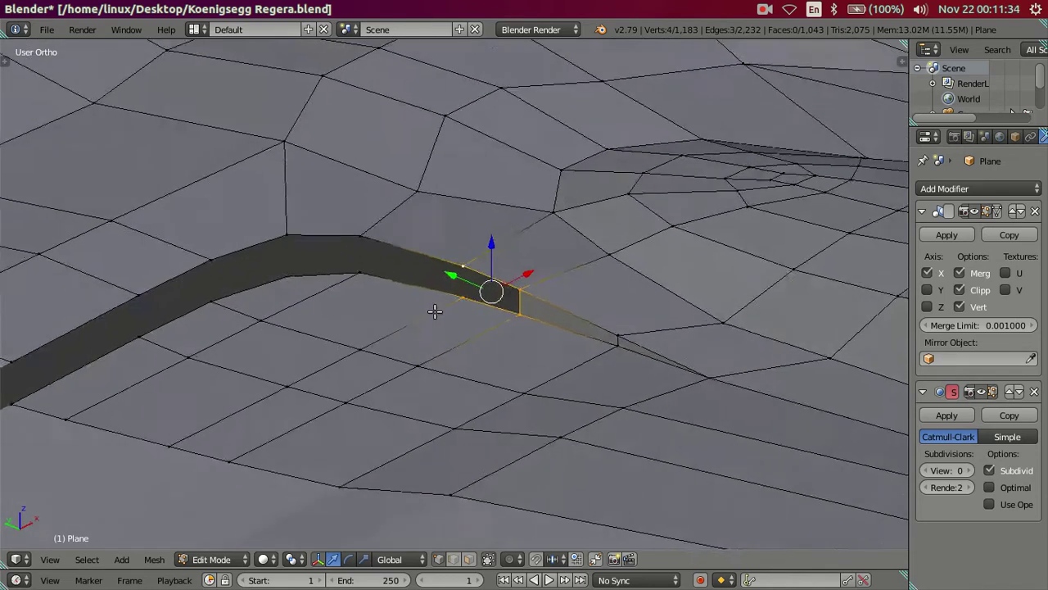
key(f)
Fill the remaining gaps with faces and inspect the closed groove wall across the hood.
right_click(429, 266)
ctrl+right_click(432, 229)
key(f)
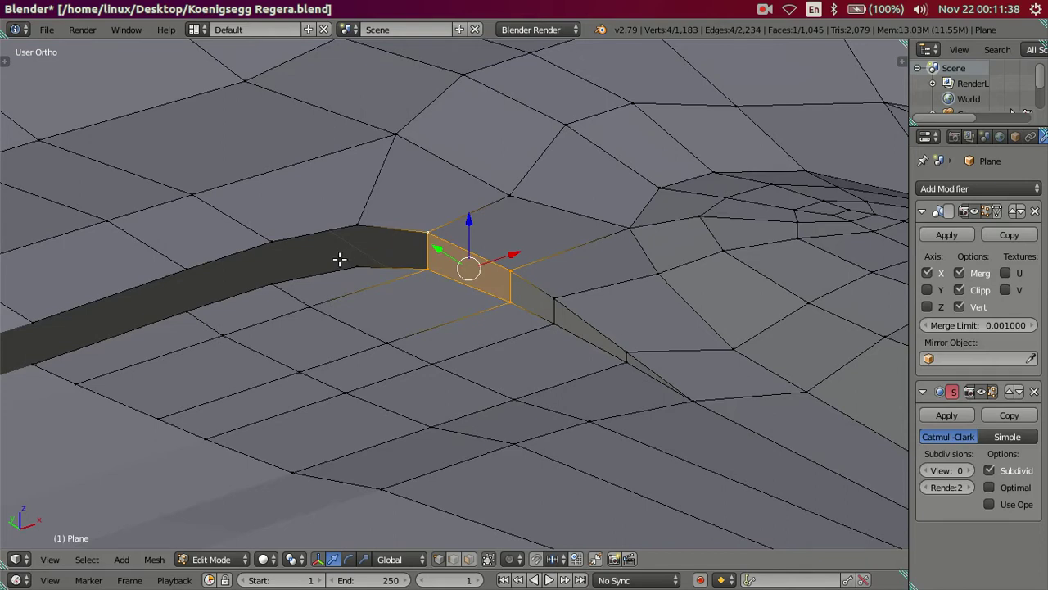
right_click(340, 259)
ctrl+right_click(358, 222)
key(f)
key(a)
mouse_move(412, 285)
middle_down()
mouse_move(444, 311)
mouse_move(402, 325)
mouse_move(449, 311)
middle_up()
mouse_move(548, 329)
middle_down()
mouse_move(531, 352)
mouse_move(554, 321)
mouse_move(558, 277)
middle_up()
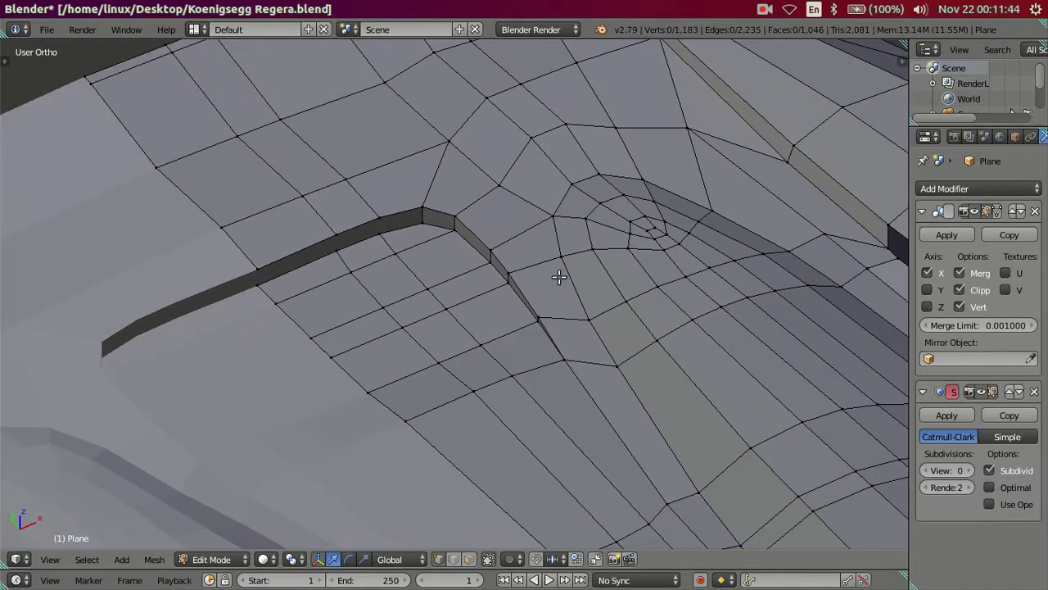
In top view, select the intake outline vertices and slide them sideways along X.
key(KP_7)
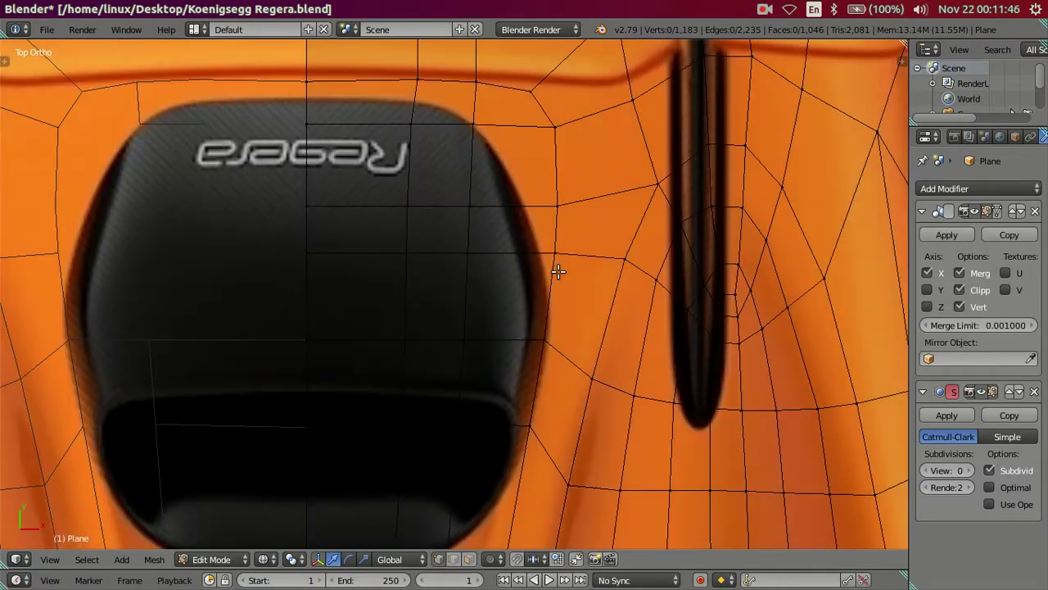
shift+middle_drag(561, 284, 543, 365)
key(c)
mouse_move(533, 387)
mouse_down()
mouse_move(543, 196)
mouse_move(532, 164)
mouse_up()
right_click(555, 237)
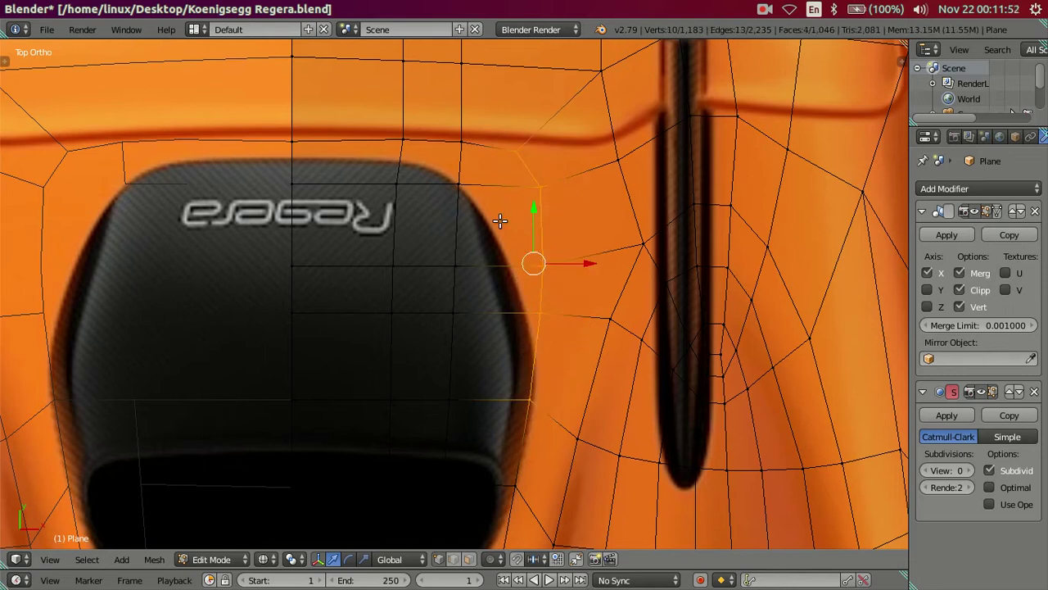
shift+middle_drag(491, 176, 492, 199)
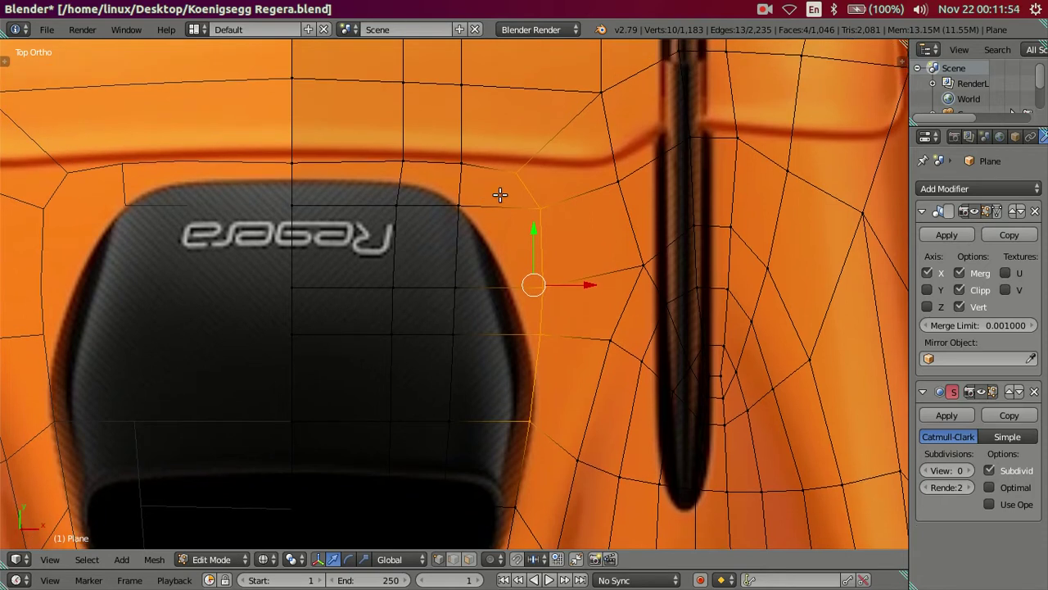
drag(592, 284, 590, 286)
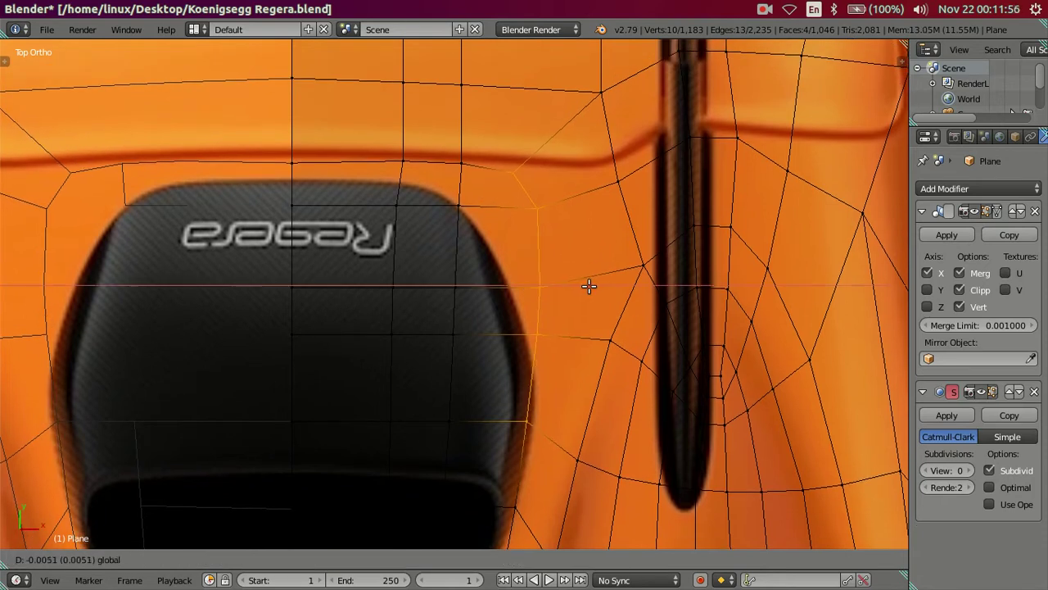
click(585, 286)
Add the vertex beside the scoop edge and nudge the selection slightly left.
shift+middle_drag(578, 425, 556, 263)
key(x)
key(c)
click(494, 373)
key(Escape)
drag(580, 179, 576, 178)
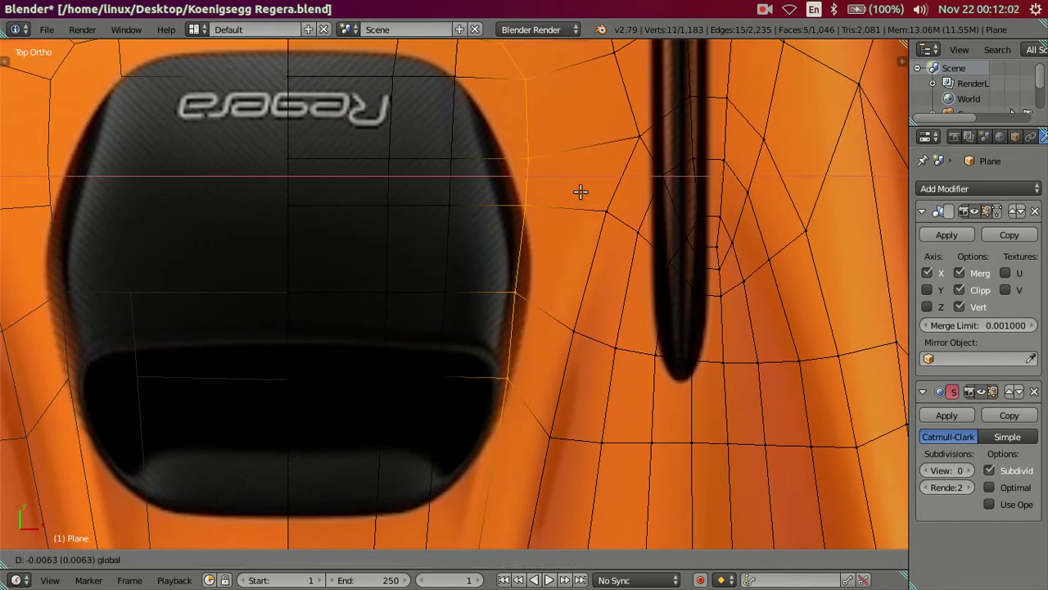
Drop the stray vertices right of the scoop and slide the rest left along X.
key(c)
middle_click(508, 386)
key(Escape)
drag(575, 154, 578, 154)
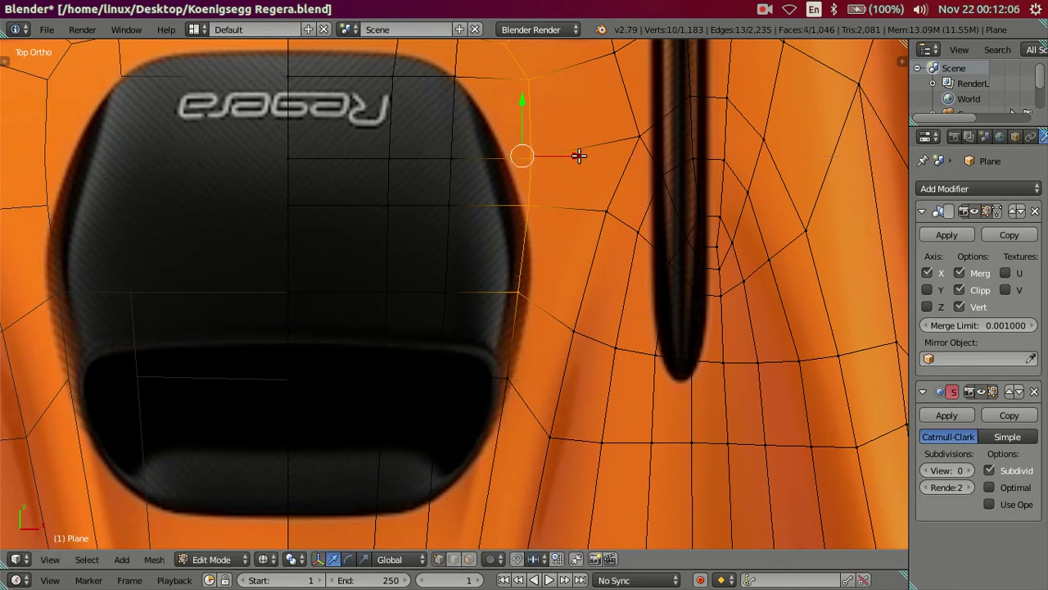
shift+scroll(573, 205, up, 2)
key(c)
middle_click(503, 402)
key(Escape)
drag(569, 229, 561, 227)
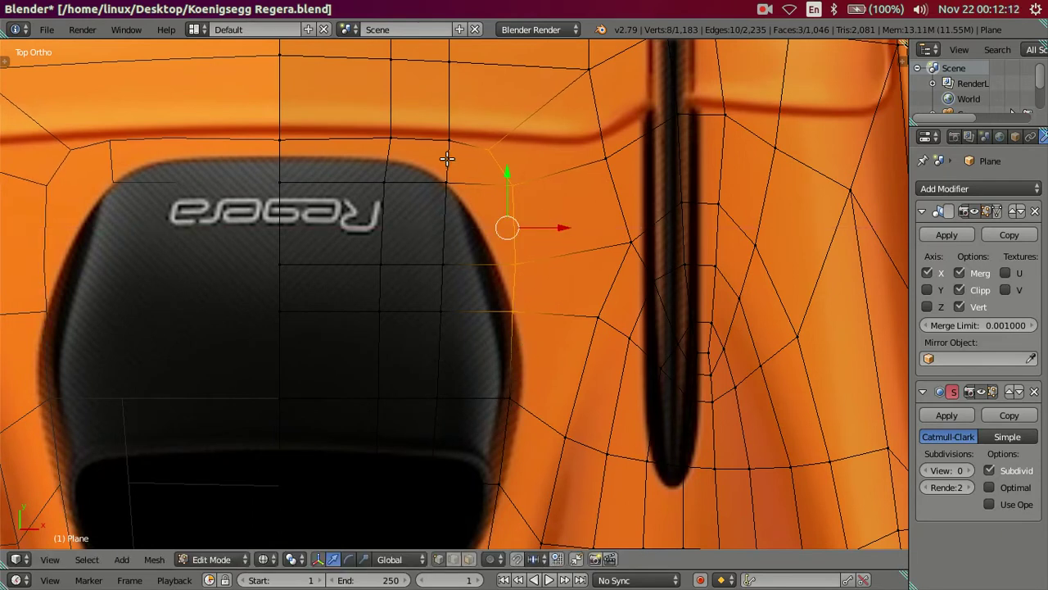
Move a vertex on the hood crease line onto the reference image's crease.
shift+middle_drag(445, 156, 433, 260)
key(a)
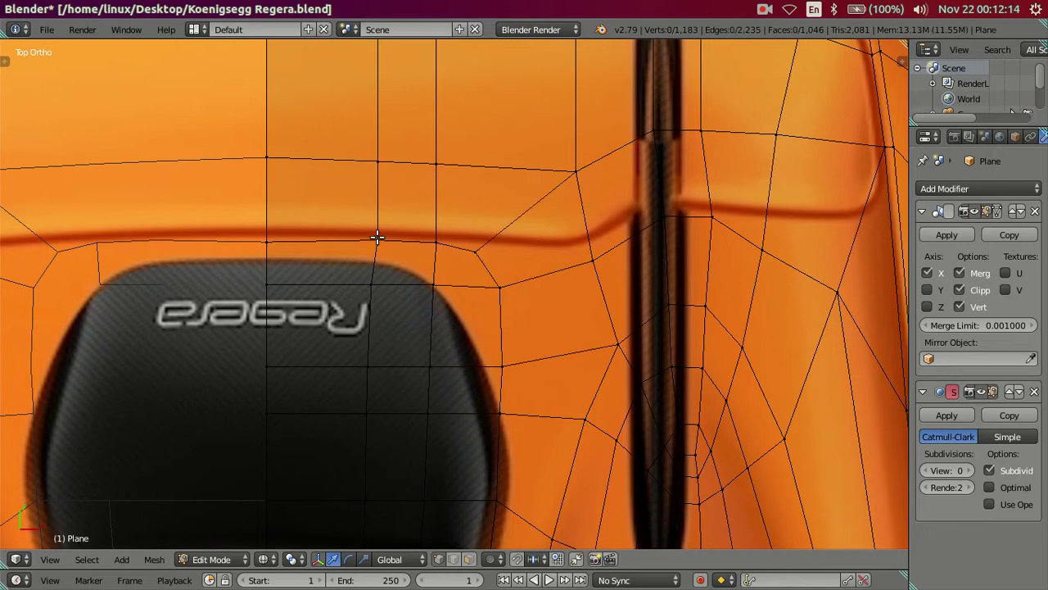
right_click(376, 237)
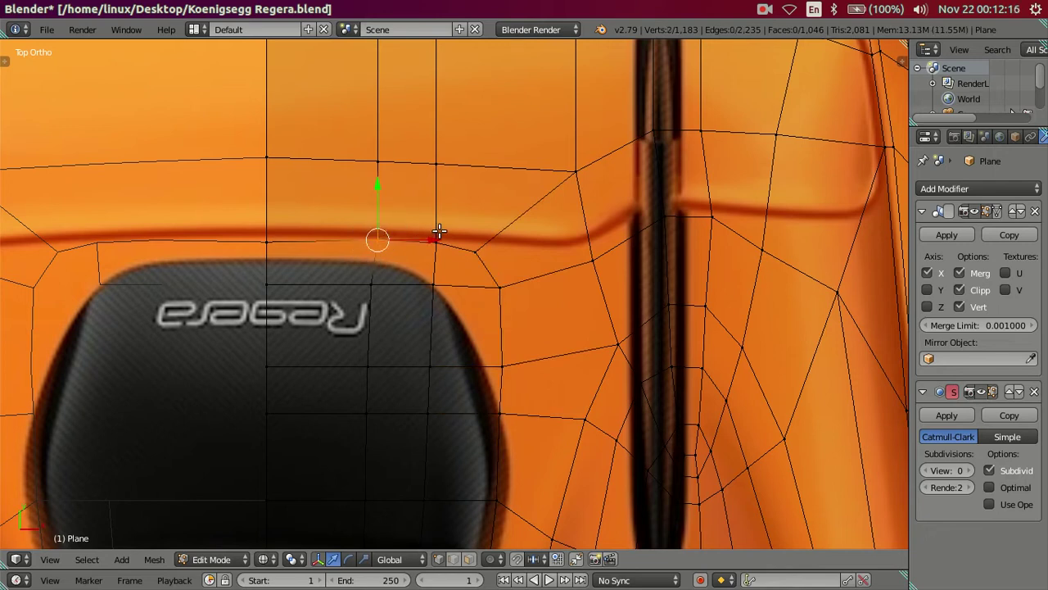
key(g)
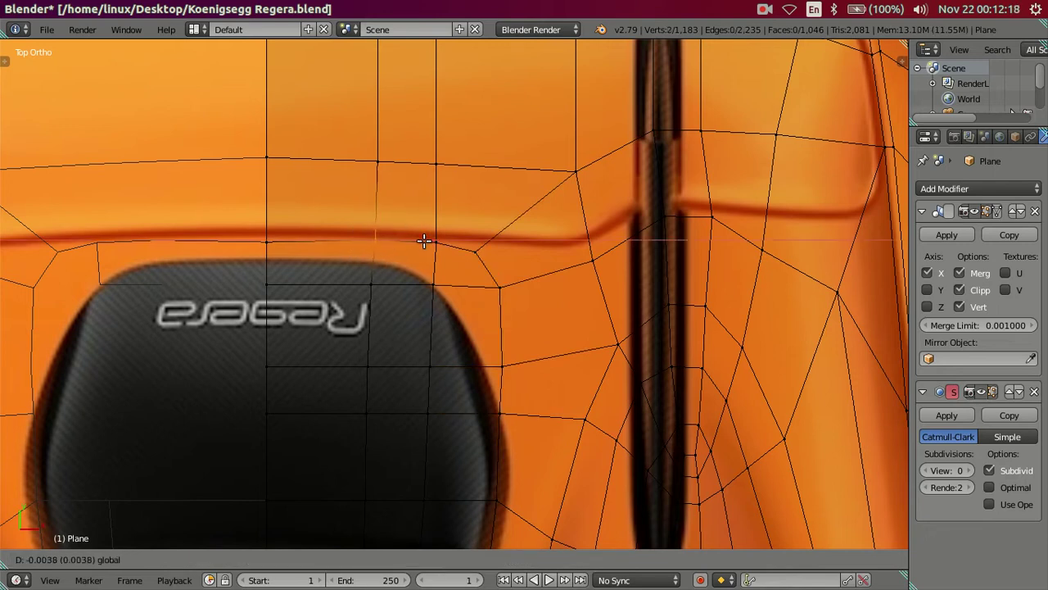
click(422, 240)
key(a)
key(x)
key(Escape)
Move the crease vertex above the scoop vertically along Y.
right_click(438, 233)
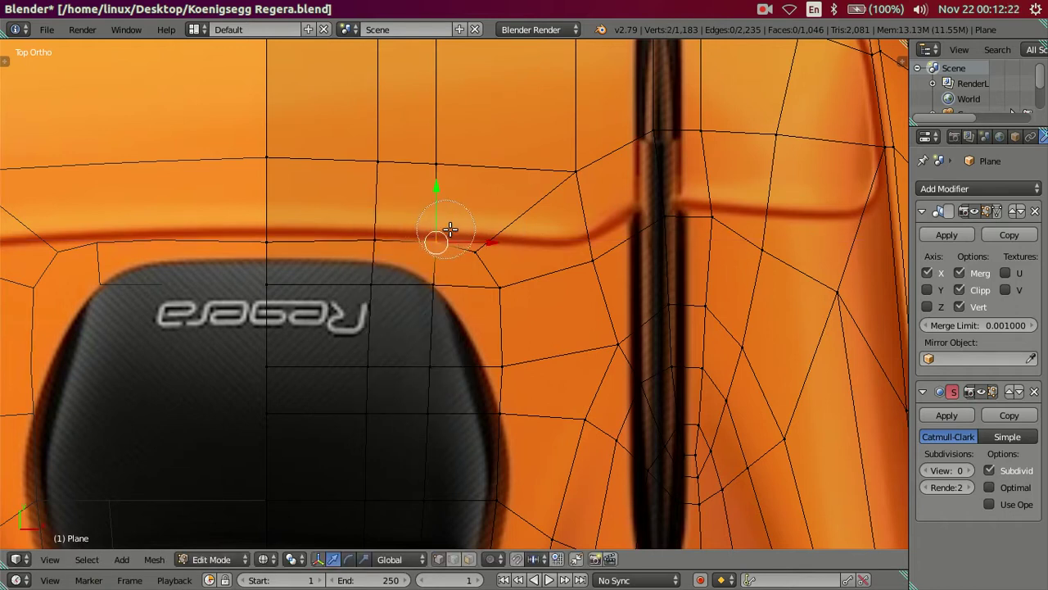
key(a)
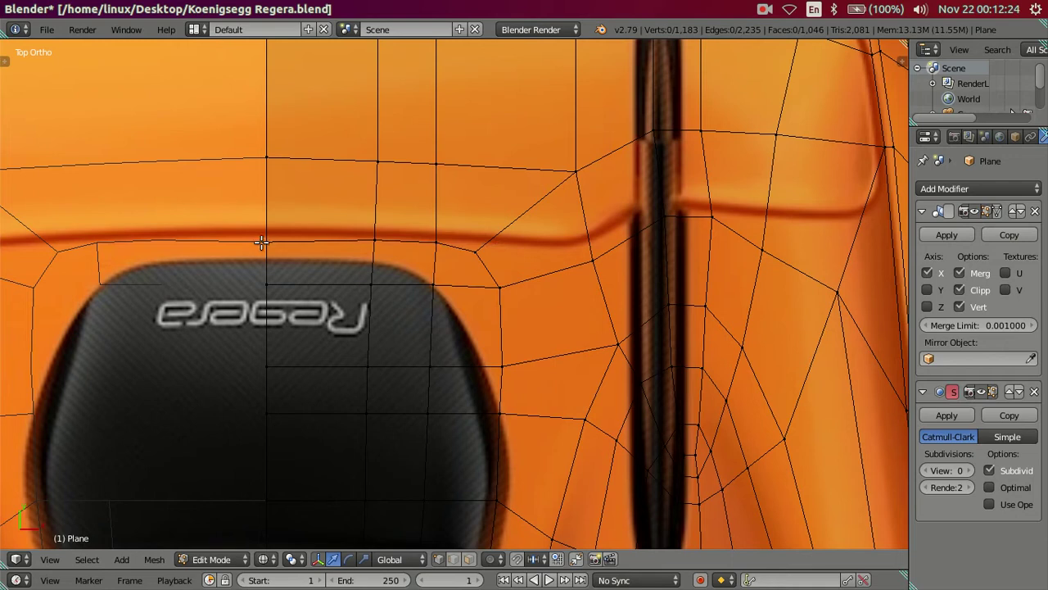
right_click(267, 238)
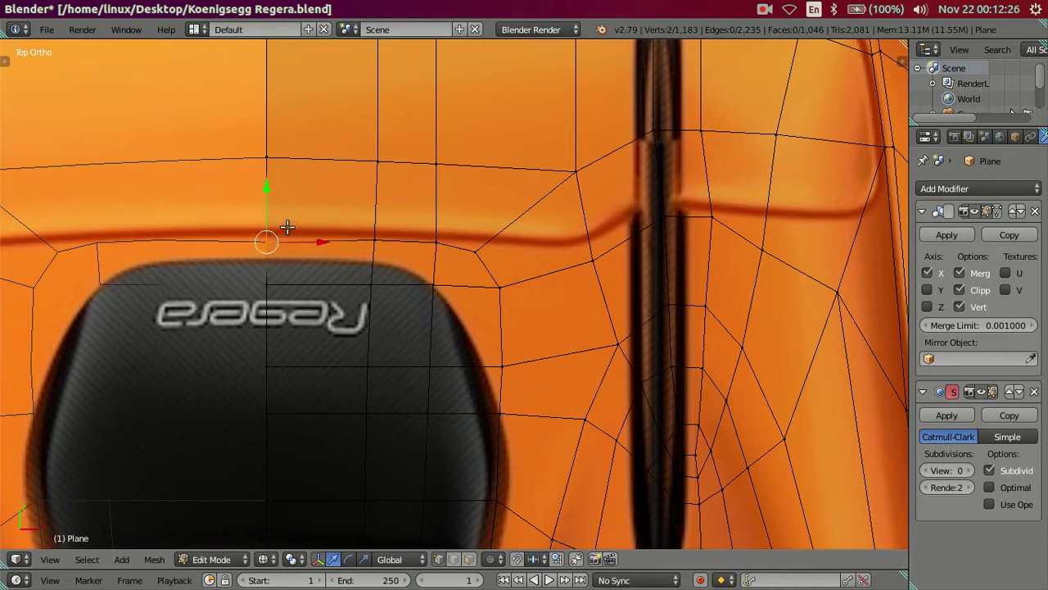
scroll(287, 227, up, 2)
key(g)
key(y)
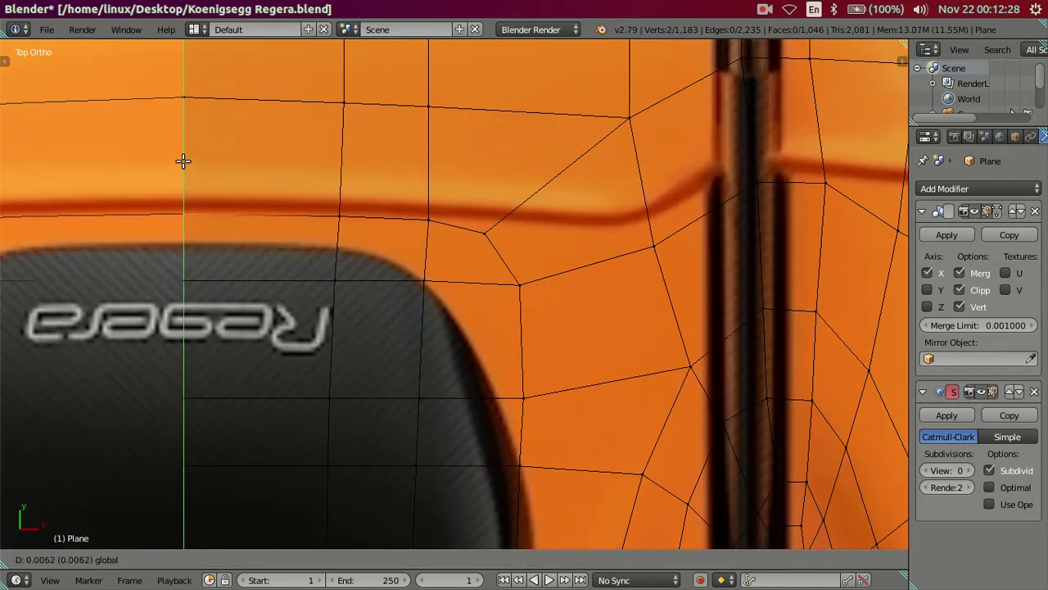
click(183, 163)
Raise the Subdivision Surface viewport level to 2 and view the smoothed hood in Object Mode.
mouse_move(204, 175)
middle_down()
mouse_move(346, 276)
mouse_move(412, 286)
mouse_move(512, 198)
mouse_move(503, 328)
mouse_move(437, 374)
mouse_move(443, 326)
mouse_move(403, 373)
mouse_move(473, 398)
mouse_move(515, 386)
mouse_move(445, 366)
mouse_move(484, 375)
mouse_move(662, 325)
mouse_move(681, 341)
mouse_move(569, 308)
mouse_move(565, 360)
middle_up()
click(968, 471)
click(968, 471)
key(Tab)
key(Tab)
key(Tab)
scroll(562, 376, up, 2)
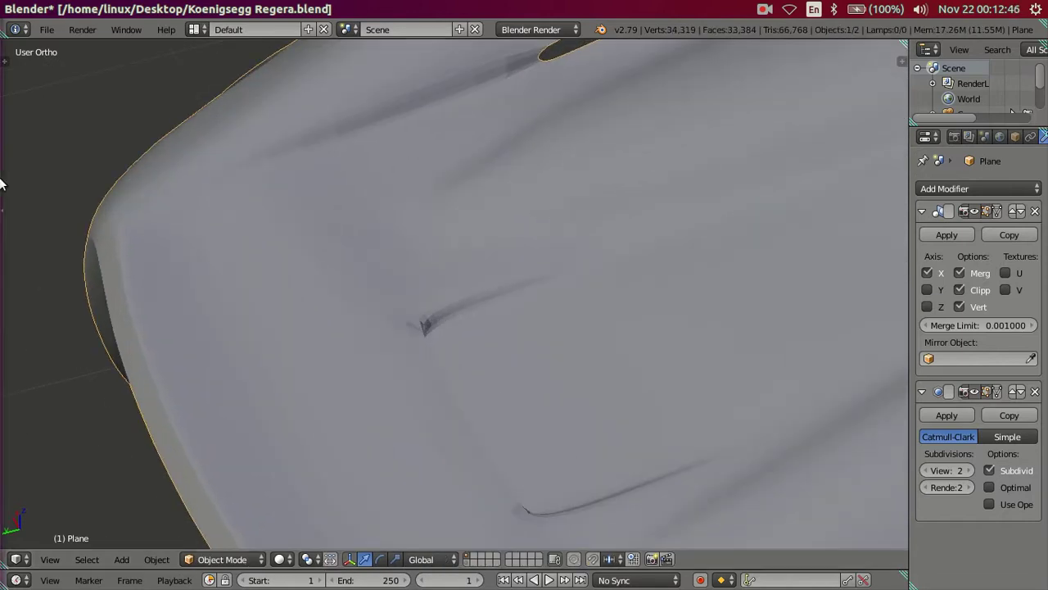
Compare with the overhead Regera reference photo, then return to Edit Mode over the hood.
click(14, 312)
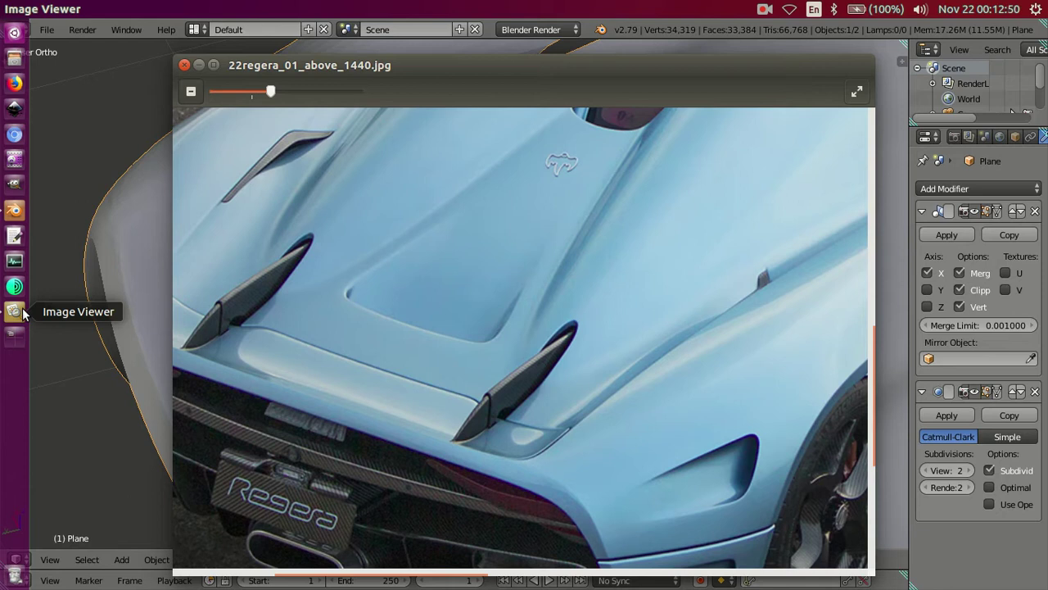
mouse_move(520, 338)
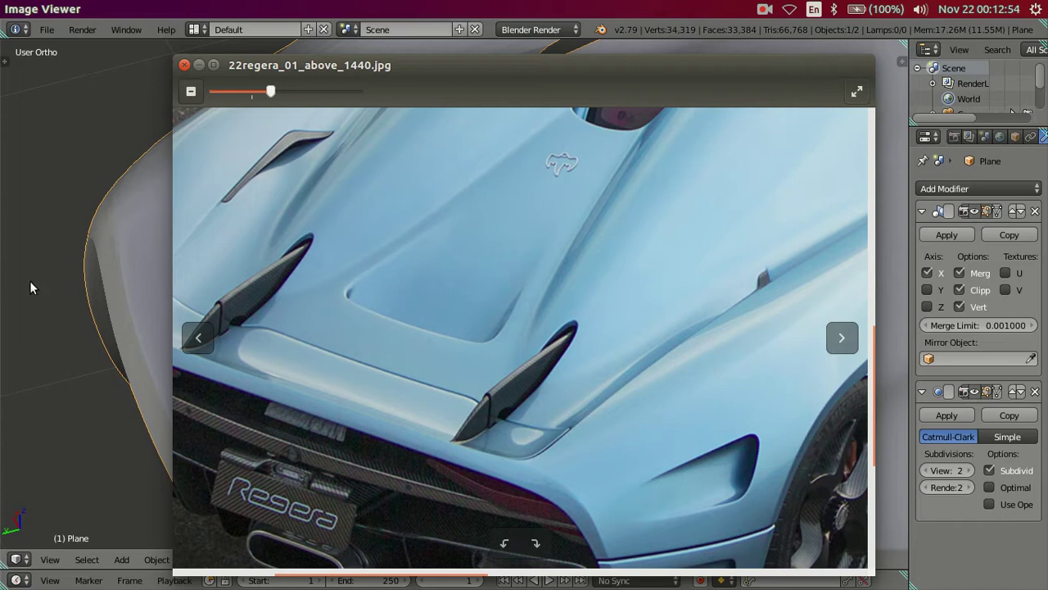
click(41, 263)
key(Tab)
scroll(382, 361, up, 3)
scroll(484, 352, up, 3)
mouse_move(484, 352)
middle_down()
mouse_move(368, 405)
mouse_move(431, 400)
mouse_move(432, 416)
mouse_move(369, 344)
middle_up()
scroll(363, 404, up, 2)
scroll(375, 391, up, 2)
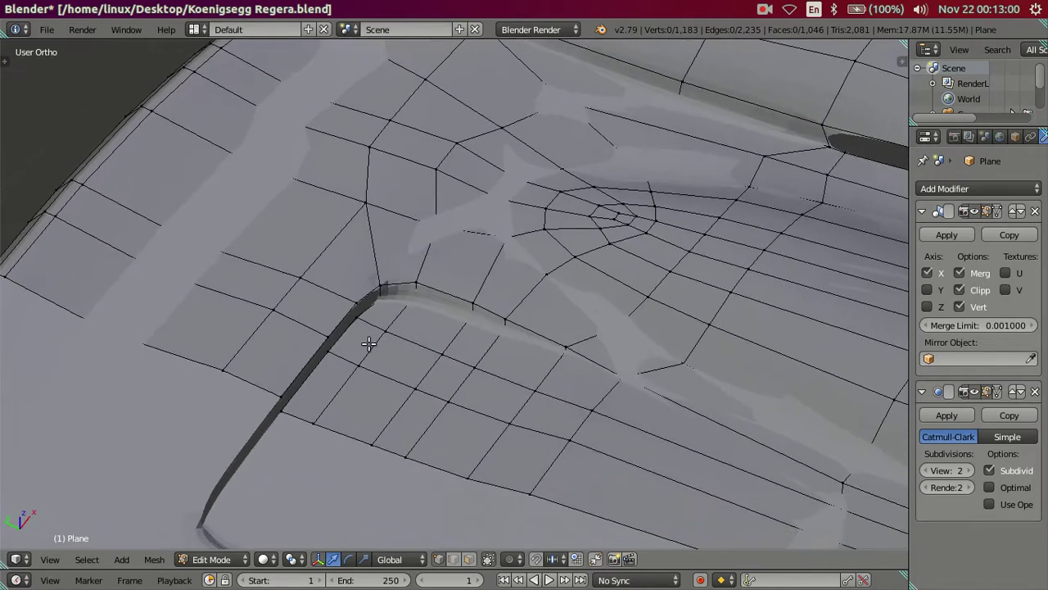
Turn the subdivision preview off and select the groove strip vertices beside the scoop.
scroll(368, 344, up, 1)
key(ctrl+0)
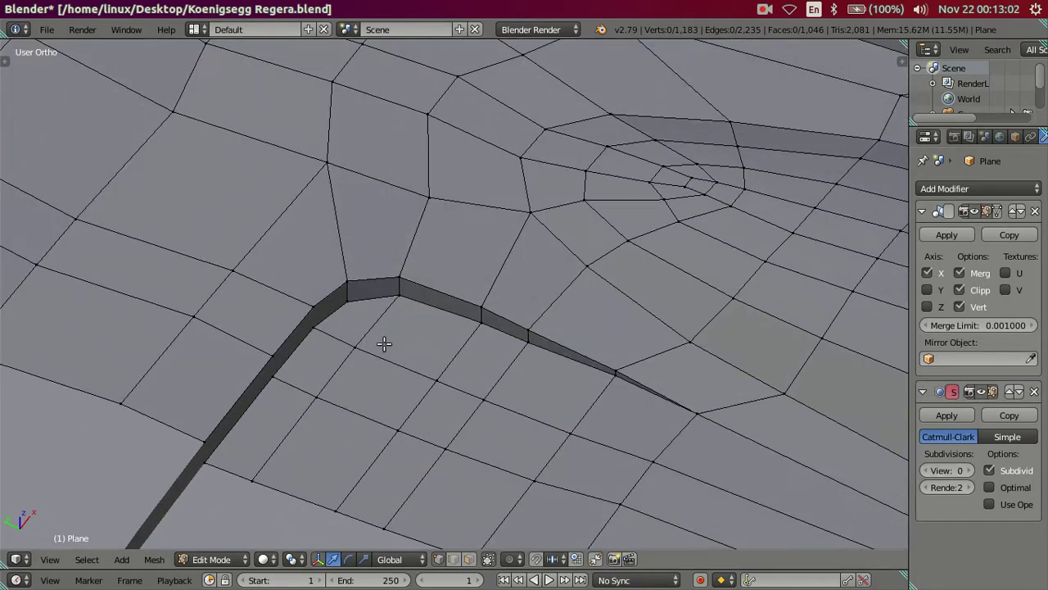
right_click(350, 281)
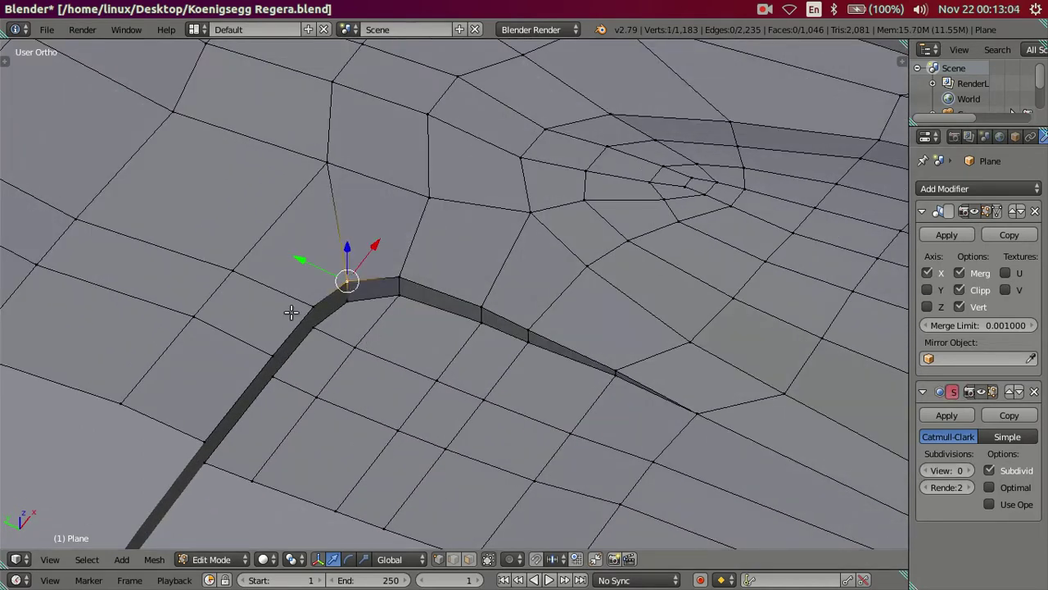
ctrl+right_click(185, 424)
ctrl+right_click(402, 275)
ctrl+right_click(258, 486)
shift+right_click(340, 309)
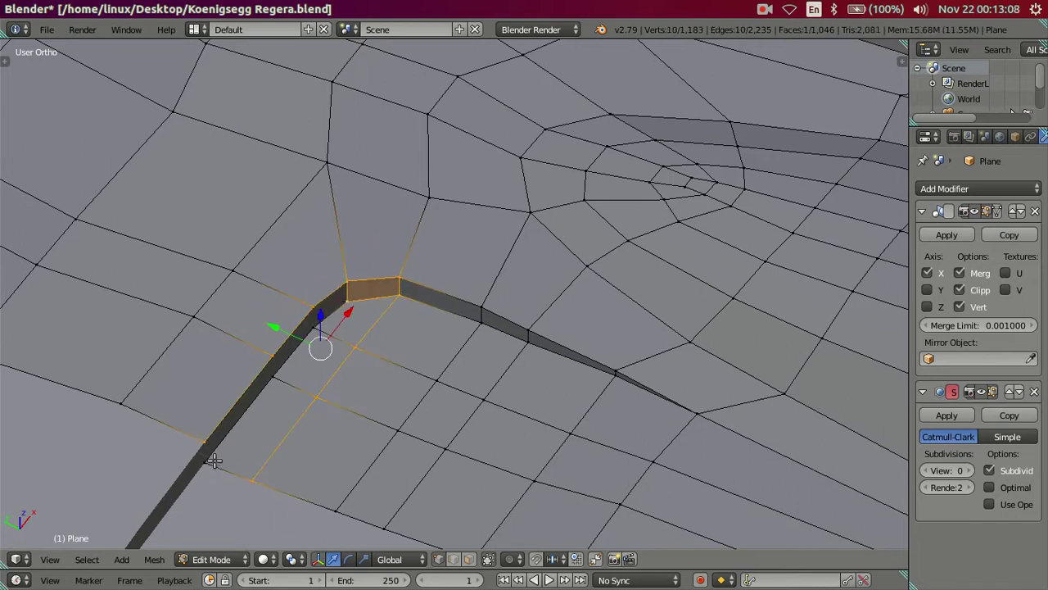
ctrl+right_click(213, 461)
In top view, move the selected groove strip along Y to match the reference edge.
middle_drag(213, 461, 383, 378)
key(KP_Decimal)
key(KP_7)
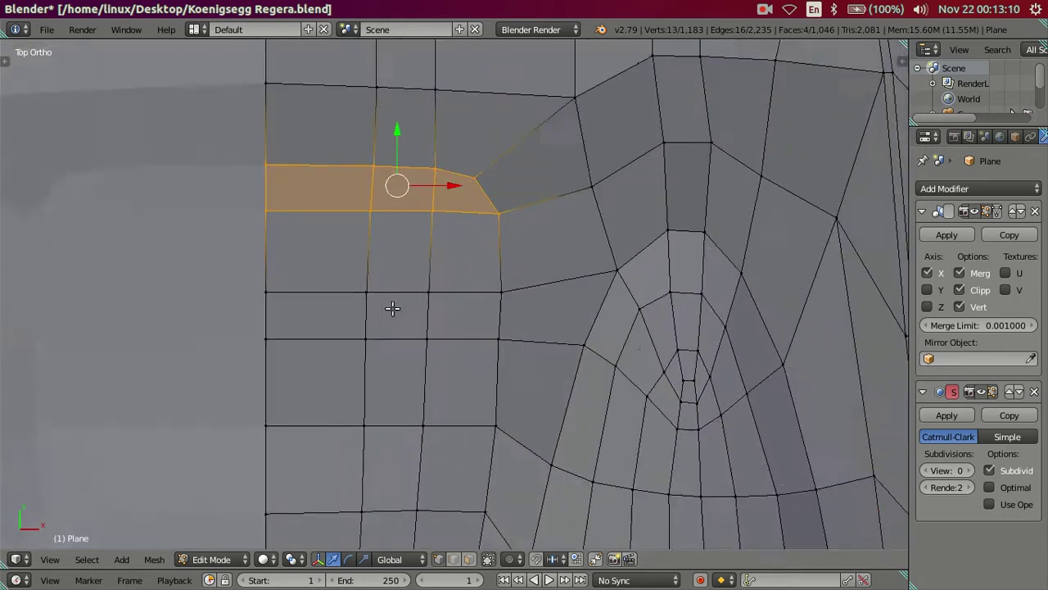
key(g)
key(y)
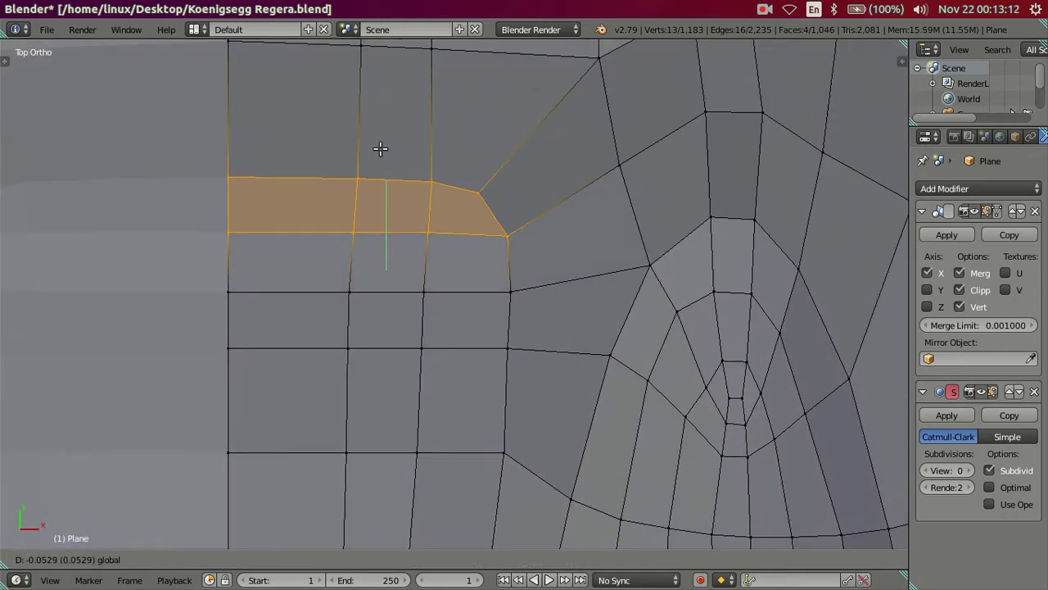
click(380, 148)
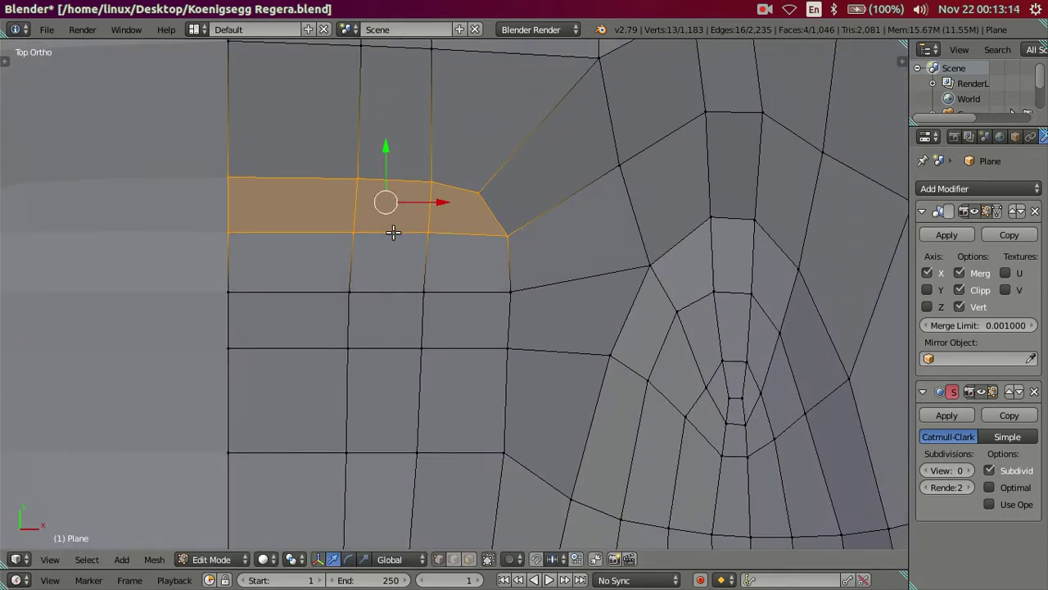
In wireframe, trim the selection to the strip's top edge and lower it by -0.0011.
key(z)
shift+right_click(495, 207)
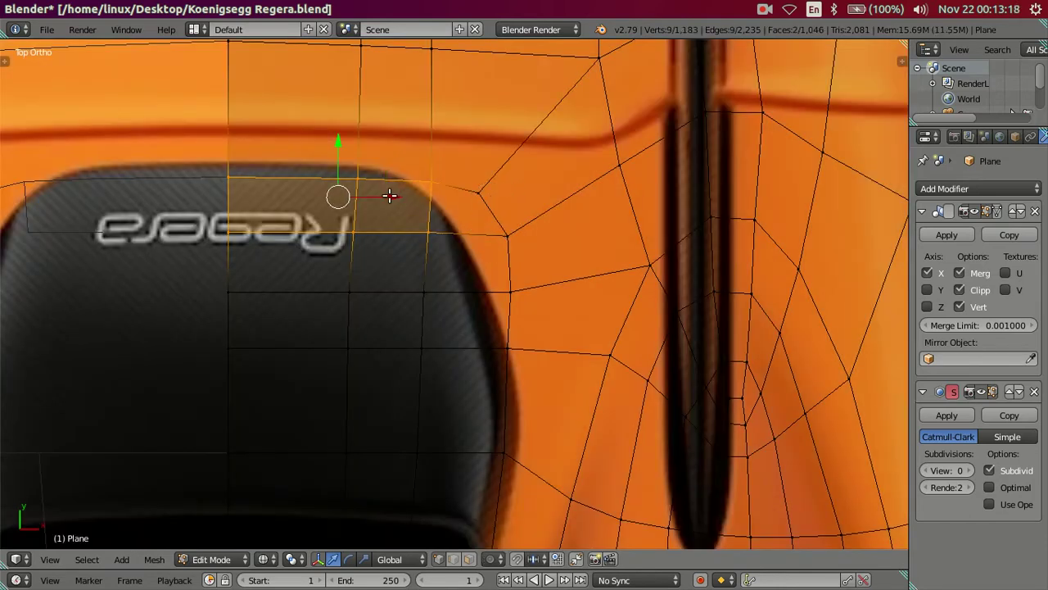
drag(392, 197, 386, 197)
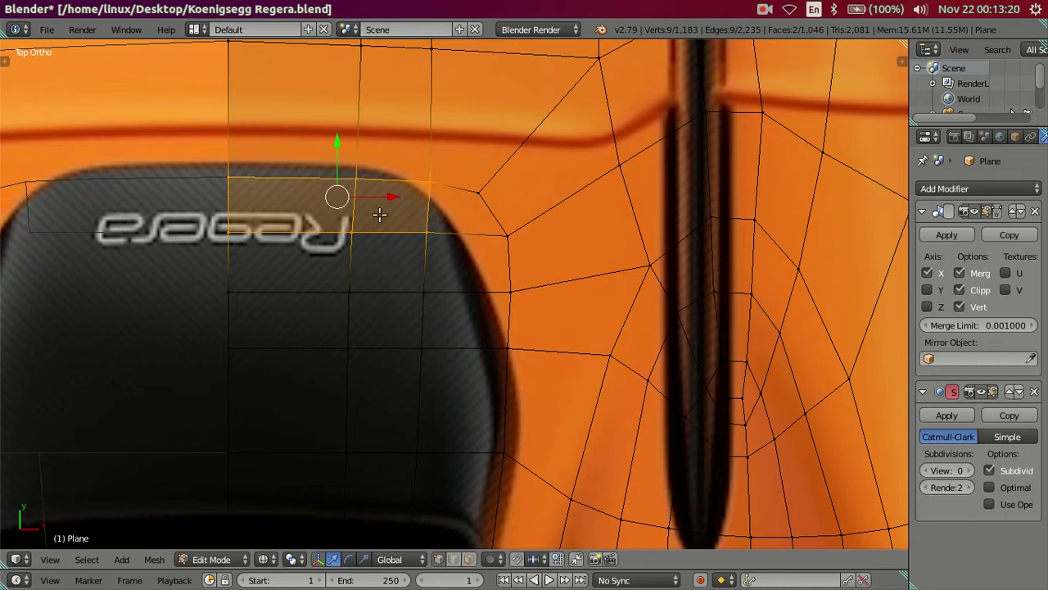
key(c)
middle_drag(240, 245, 428, 250)
key(Escape)
drag(395, 178, 394, 176)
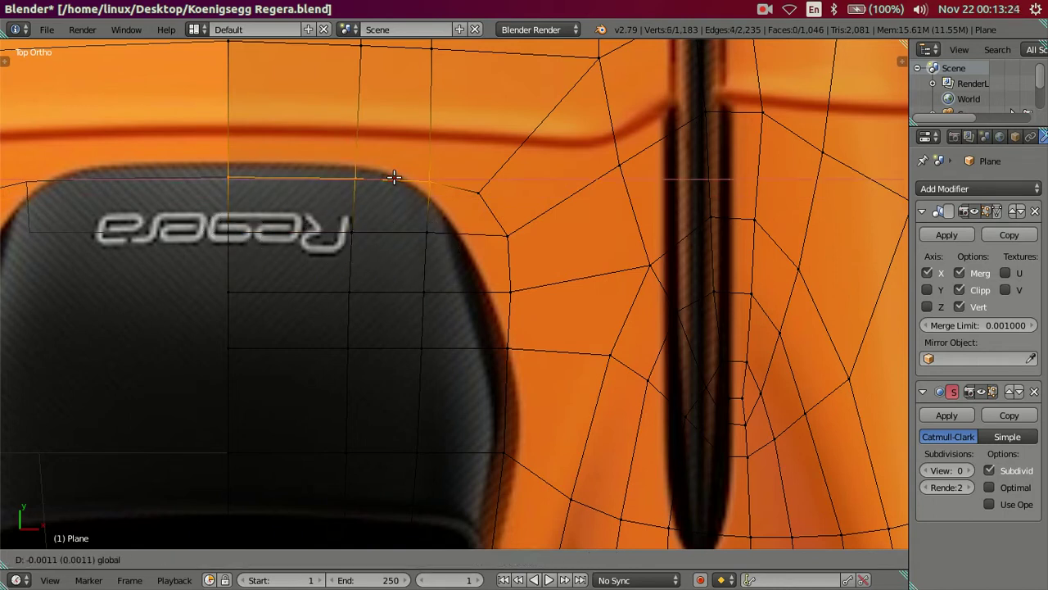
key(a)
scroll(394, 179, down, 3)
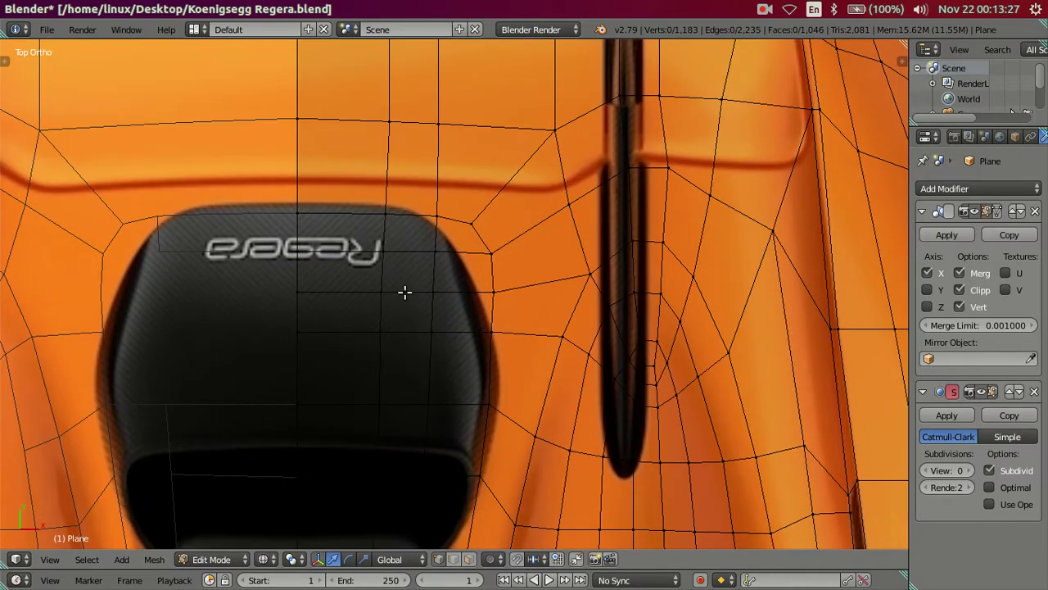
key(alt+z)
From an oblique view, select the edge loop along the dark hood groove, then open the Regera reference photo.
mouse_move(480, 298)
middle_down()
mouse_move(519, 230)
mouse_move(573, 204)
middle_up()
scroll(410, 334, up, 2)
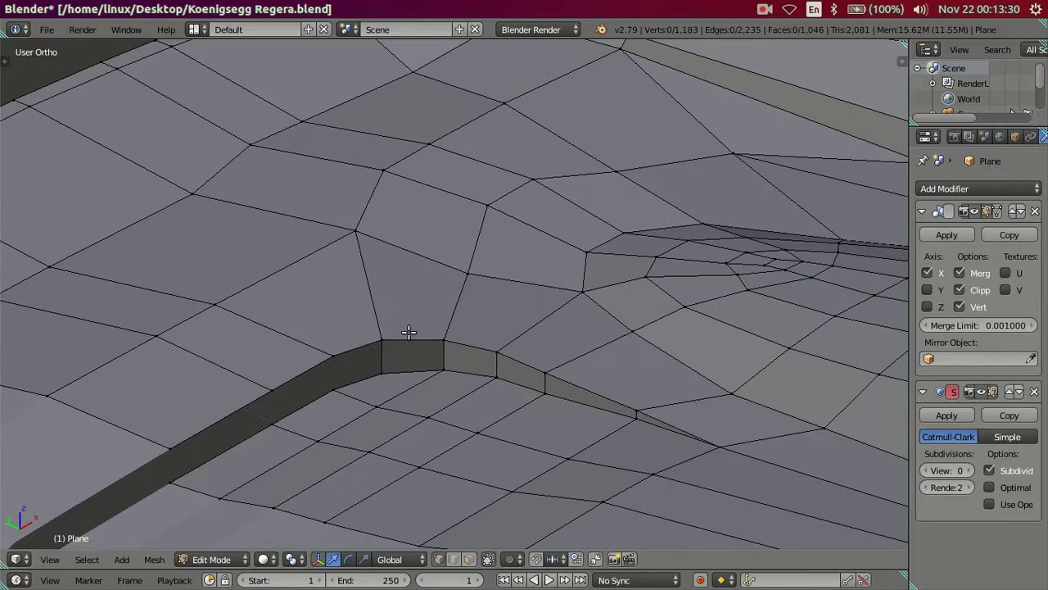
scroll(473, 375, up, 2)
mouse_move(519, 361)
middle_down()
mouse_move(536, 363)
mouse_move(492, 381)
mouse_move(428, 439)
mouse_move(371, 377)
mouse_move(456, 401)
mouse_move(461, 381)
mouse_move(432, 384)
mouse_move(457, 384)
mouse_move(435, 410)
mouse_move(475, 484)
middle_up()
alt+right_click(369, 377)
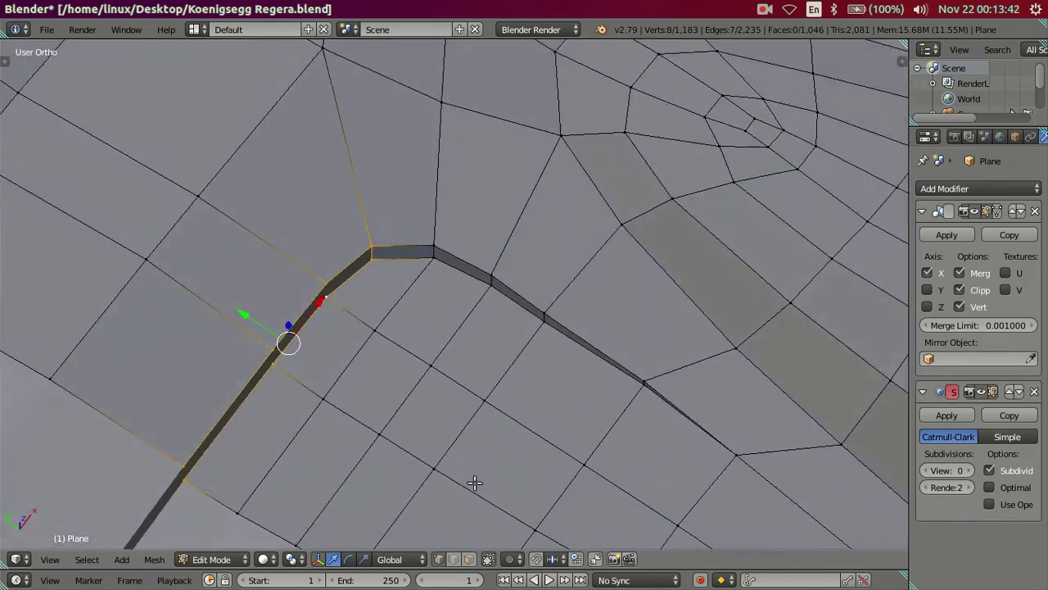
mouse_move(1, 318)
click(13, 317)
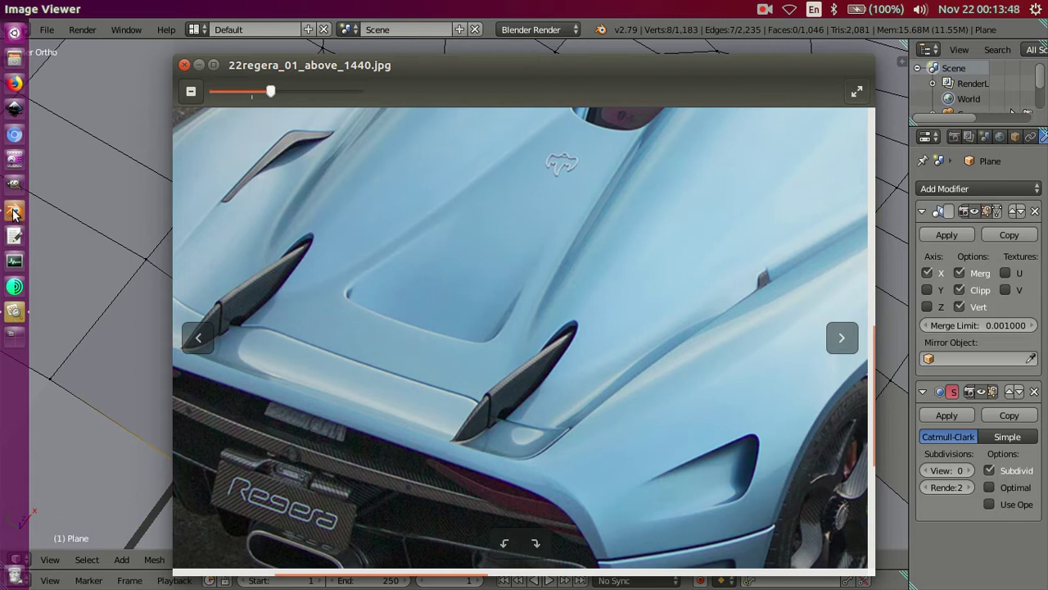
Go back from the reference photo to the Blender model and orbit to a new view.
click(13, 212)
mouse_move(194, 249)
middle_down()
mouse_move(492, 293)
mouse_move(468, 218)
mouse_move(607, 423)
mouse_move(606, 407)
mouse_move(549, 398)
mouse_move(498, 276)
middle_up()
Delete the face at the dark groove strip's corner bend, then view the smoothed body in Object Mode.
scroll(500, 271, up, 5)
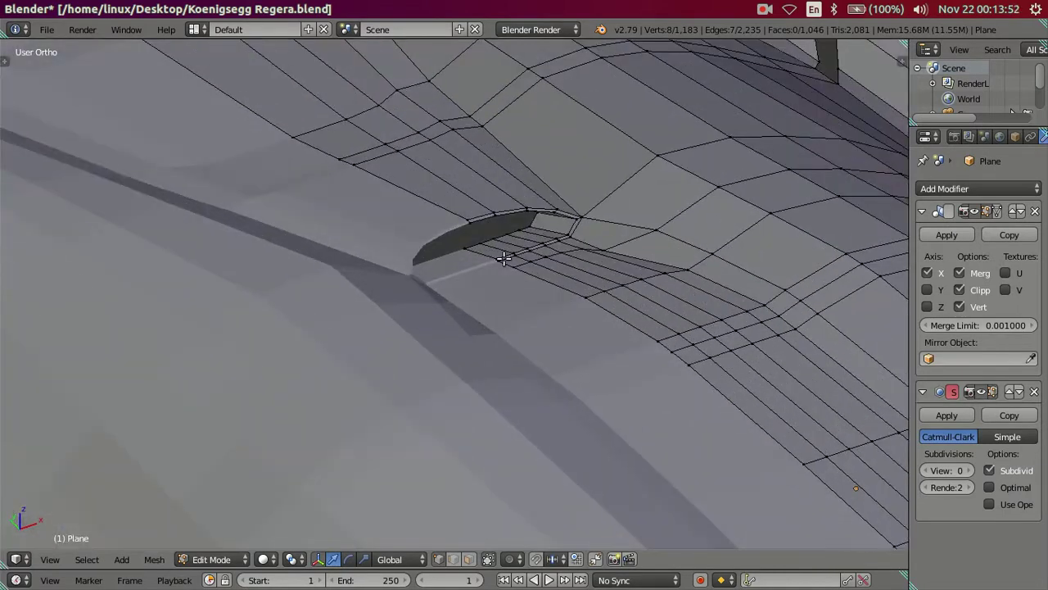
scroll(504, 259, down, 3)
mouse_move(435, 251)
middle_down()
mouse_move(450, 304)
mouse_move(417, 286)
mouse_move(508, 304)
mouse_move(533, 327)
mouse_move(501, 276)
mouse_move(541, 297)
middle_up()
scroll(501, 276, up, 2)
shift+middle_drag(379, 246, 582, 337)
middle_drag(469, 347, 470, 321)
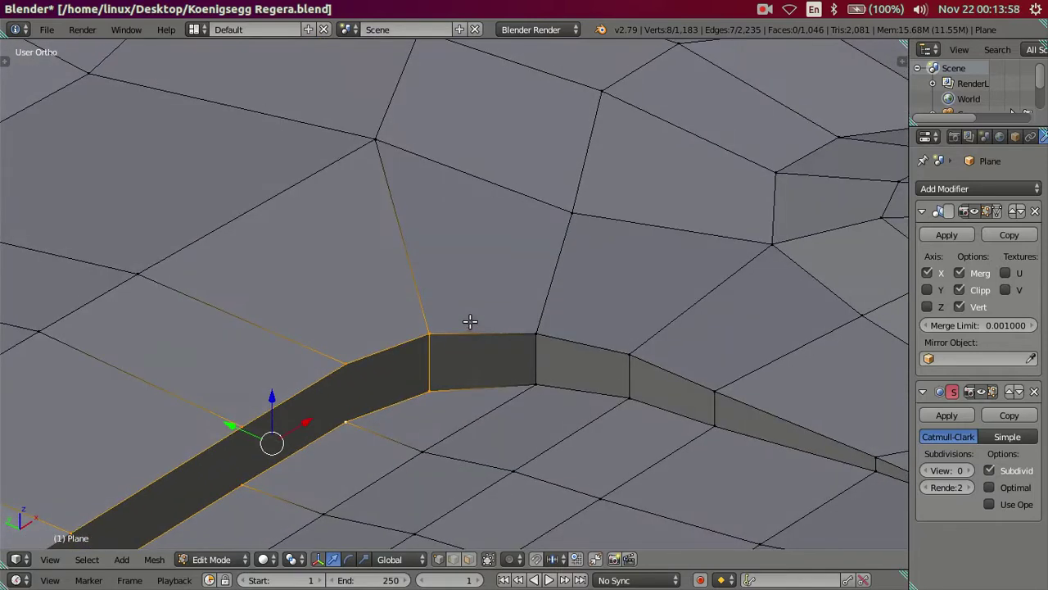
click(470, 558)
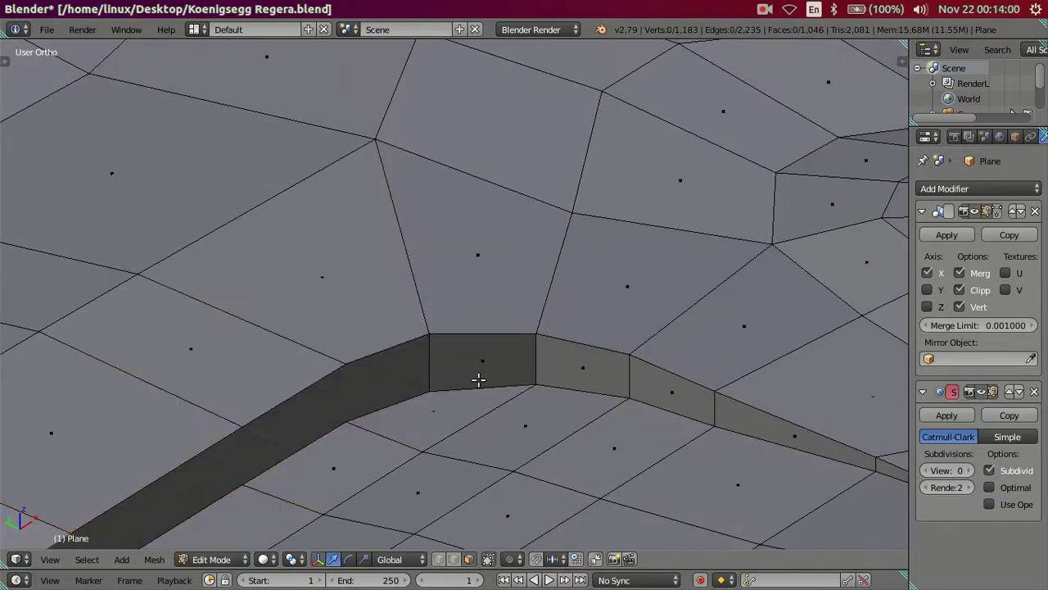
right_click(482, 357)
key(x)
click(471, 396)
mouse_move(468, 386)
middle_down()
mouse_move(539, 400)
mouse_move(559, 439)
mouse_move(428, 398)
mouse_move(370, 351)
mouse_move(521, 345)
mouse_move(583, 381)
mouse_move(506, 342)
mouse_move(596, 305)
mouse_move(641, 306)
mouse_move(598, 306)
mouse_move(500, 273)
middle_up()
key(Tab)
key(Tab)
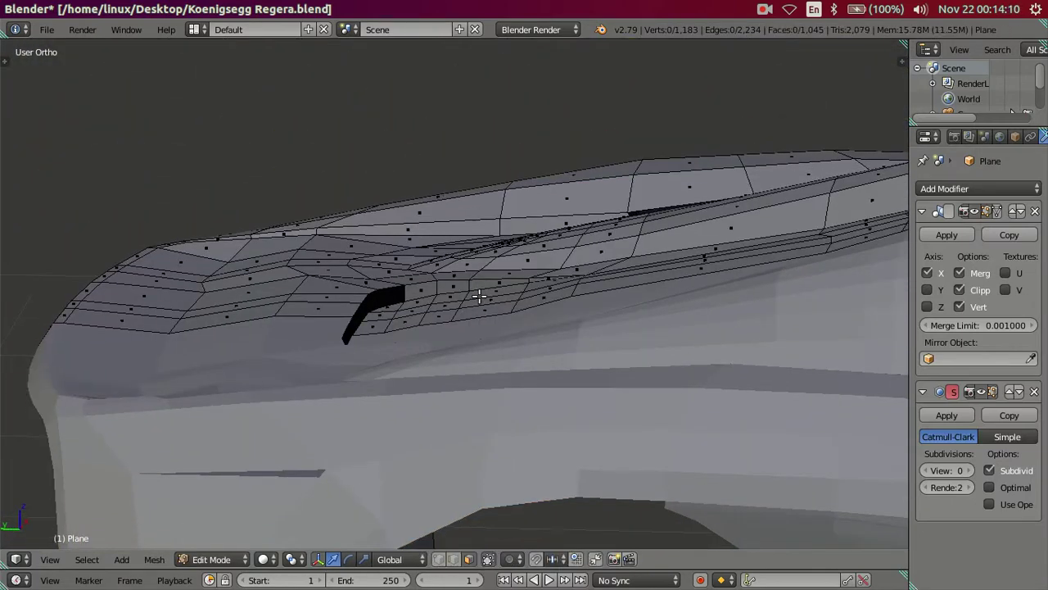
Select three faces beside the black side groove and raise them slightly.
scroll(494, 328, up, 3)
scroll(467, 328, up, 2)
right_click(246, 286)
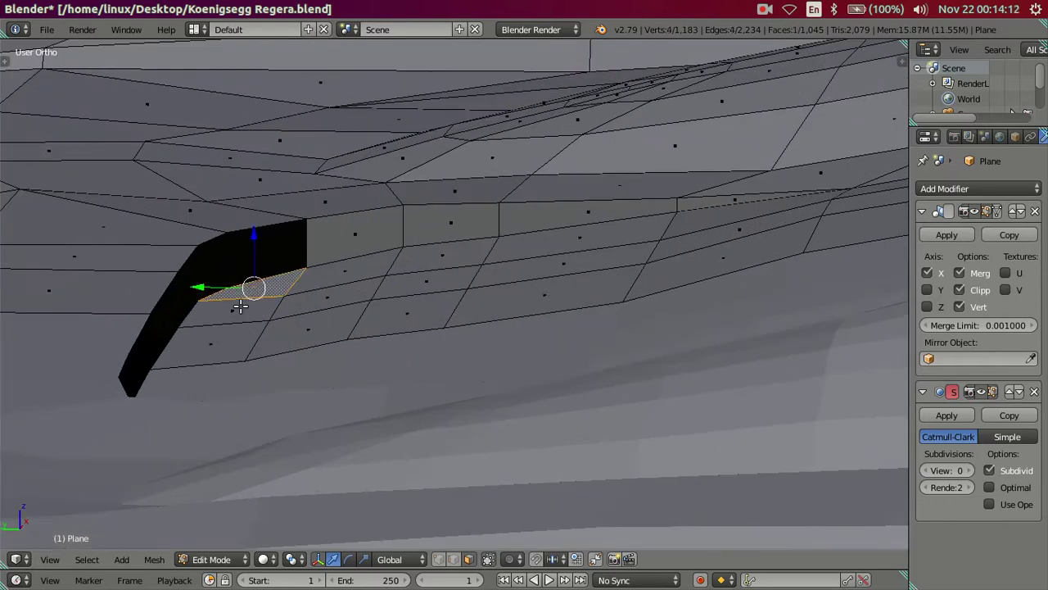
shift+right_click(231, 310)
shift+right_click(211, 340)
shift+right_click(325, 281)
shift+right_click(332, 277)
drag(235, 264, 236, 258)
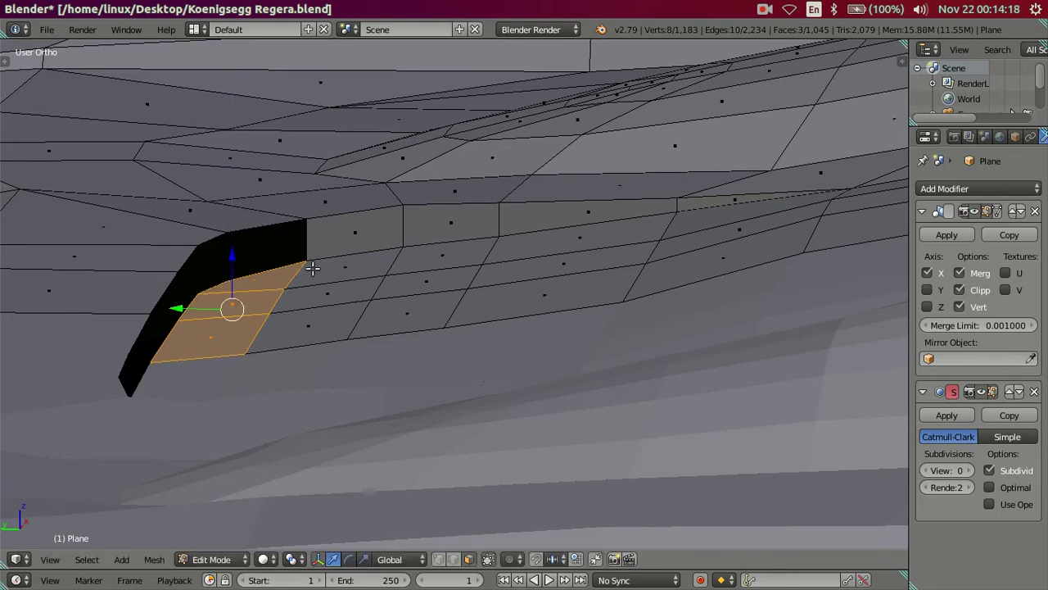
Extend the face selection rightward across the side panel beside the groove.
shift+right_click(348, 263)
shift+right_click(331, 291)
shift+right_click(299, 328)
shift+right_click(401, 307)
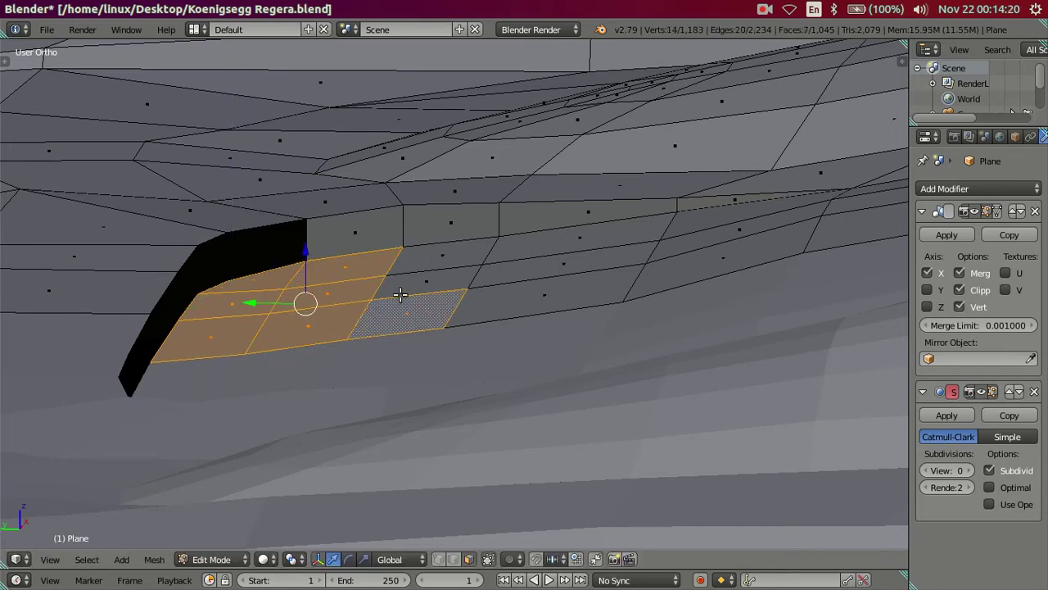
shift+right_click(430, 282)
shift+right_click(442, 255)
shift+middle_drag(557, 271, 524, 281)
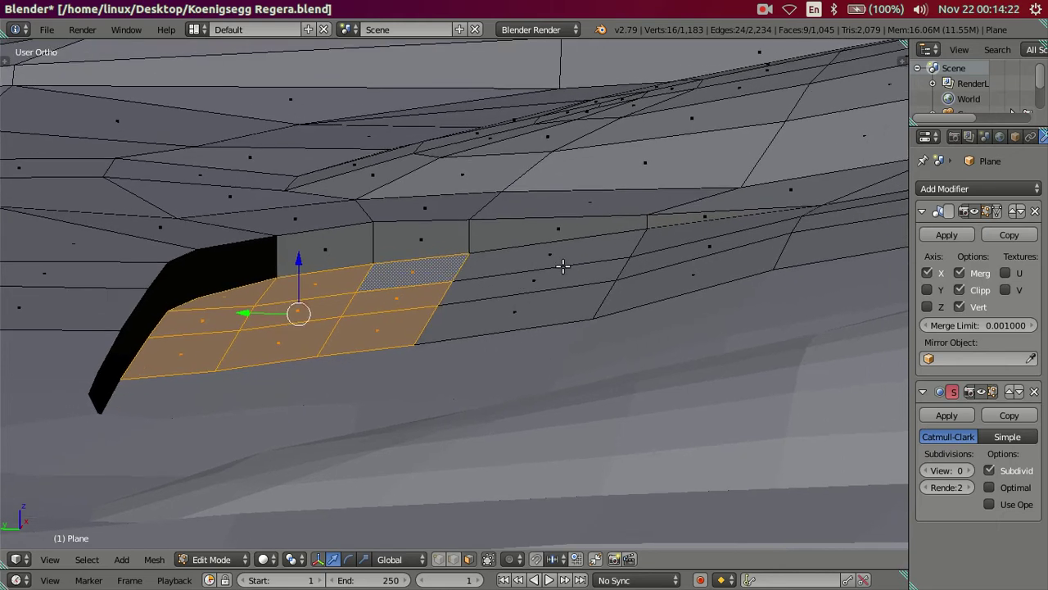
shift+right_click(557, 262)
shift+right_click(524, 316)
shift+right_click(530, 273)
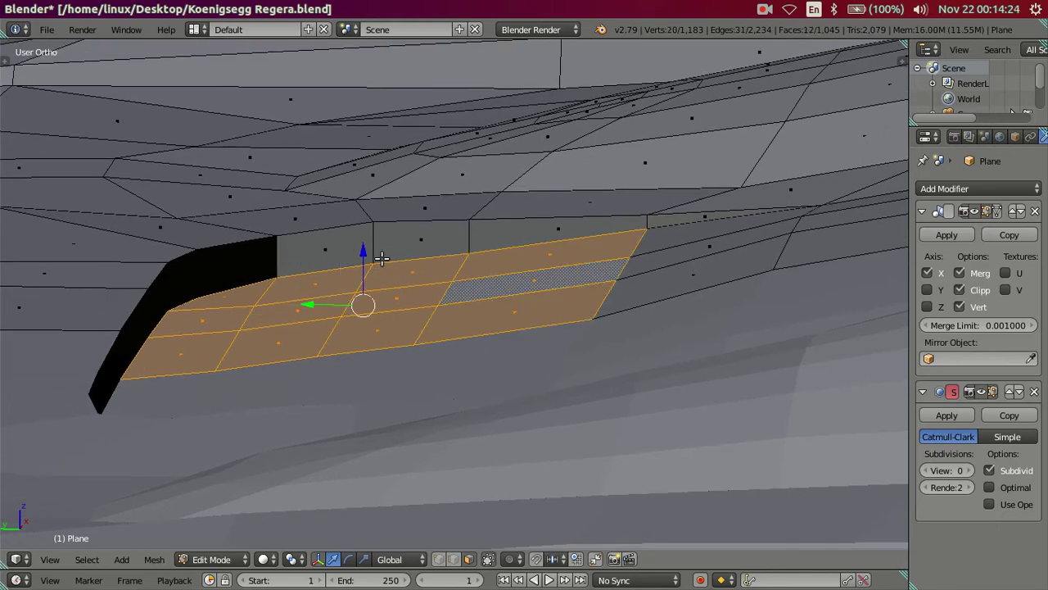
Trim the selection back to the groove-side columns and shift those faces slightly down.
shift+right_click(476, 266)
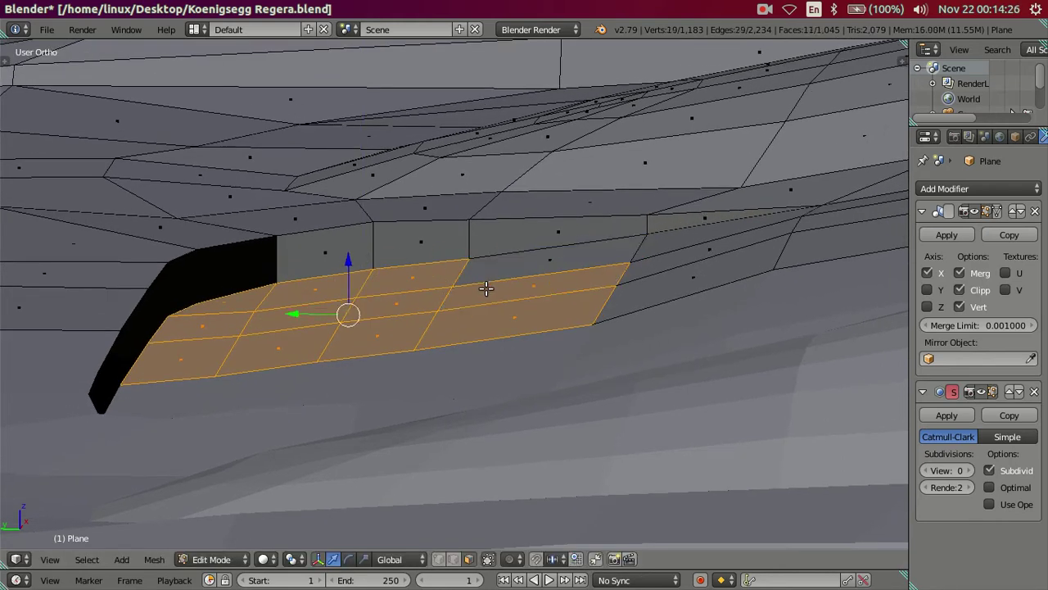
shift+right_click(487, 290)
shift+right_click(454, 312)
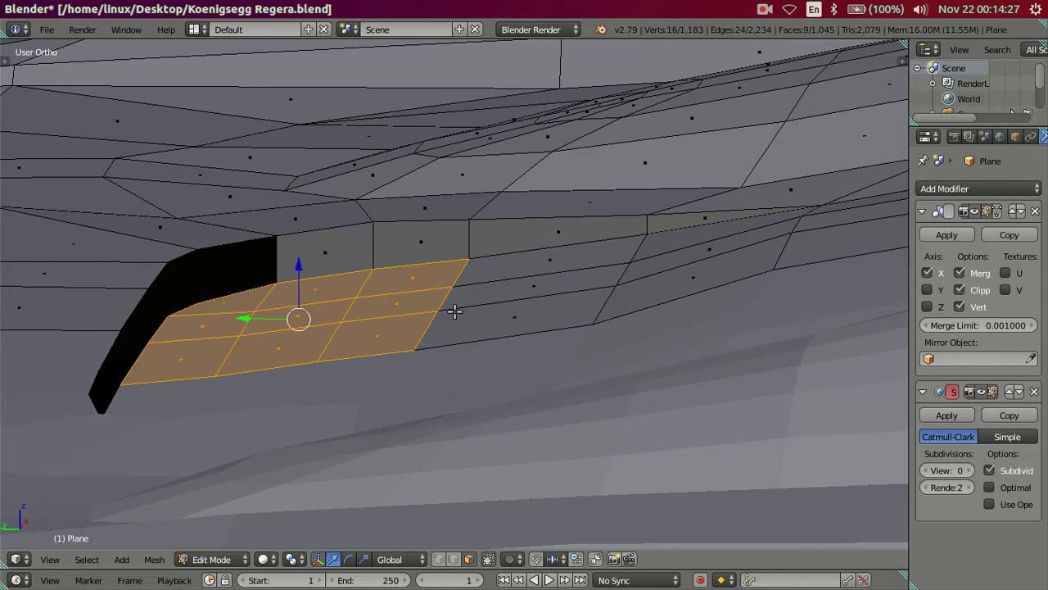
shift+right_click(410, 282)
shift+right_click(401, 310)
shift+right_click(381, 335)
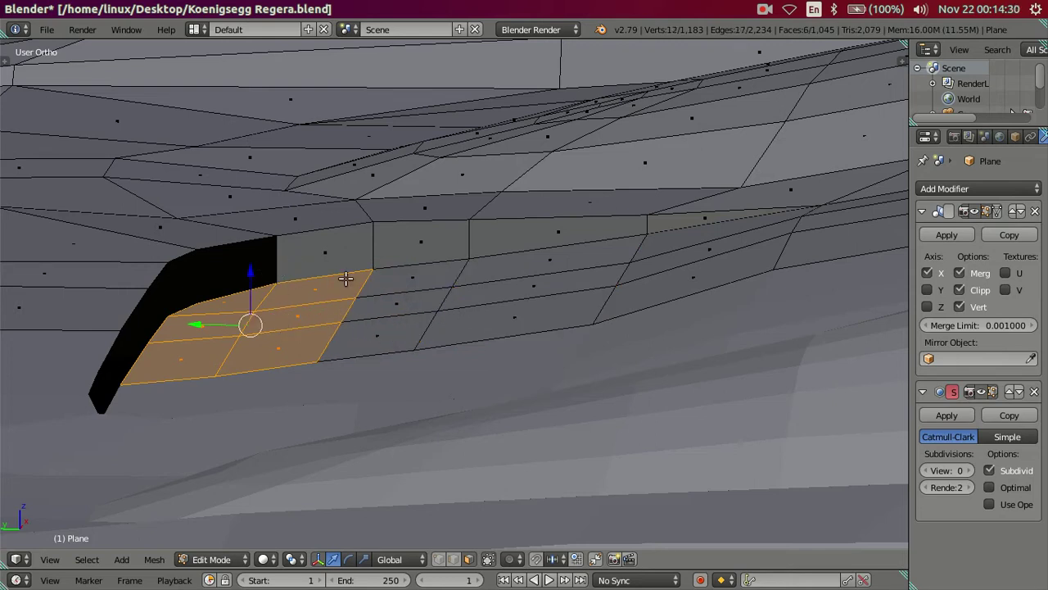
shift+right_click(426, 279)
shift+right_click(418, 305)
shift+right_click(377, 332)
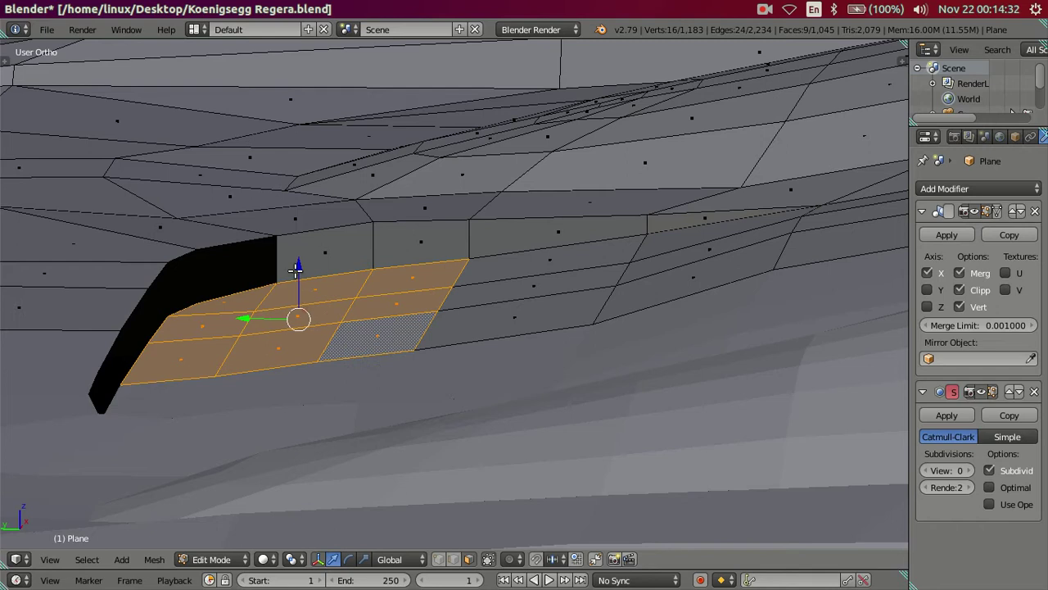
key(g)
click(293, 276)
Reduce the patch to a six-face strip and nudge it -0.0041 along Z.
shift+right_click(384, 291)
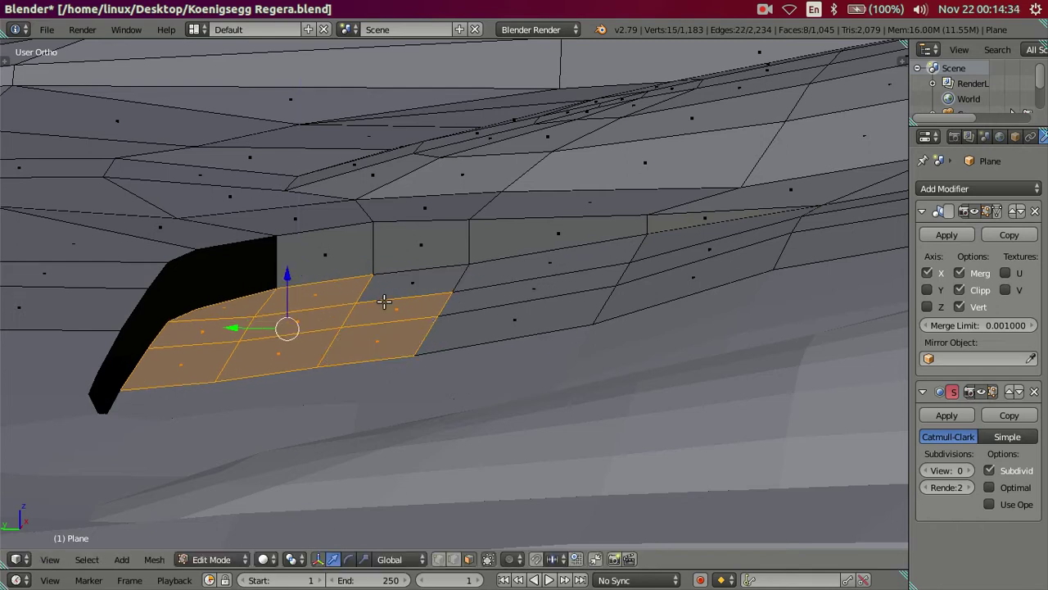
shift+right_click(384, 302)
shift+right_click(366, 346)
mouse_move(365, 347)
middle_down()
mouse_move(363, 325)
mouse_move(248, 321)
middle_up()
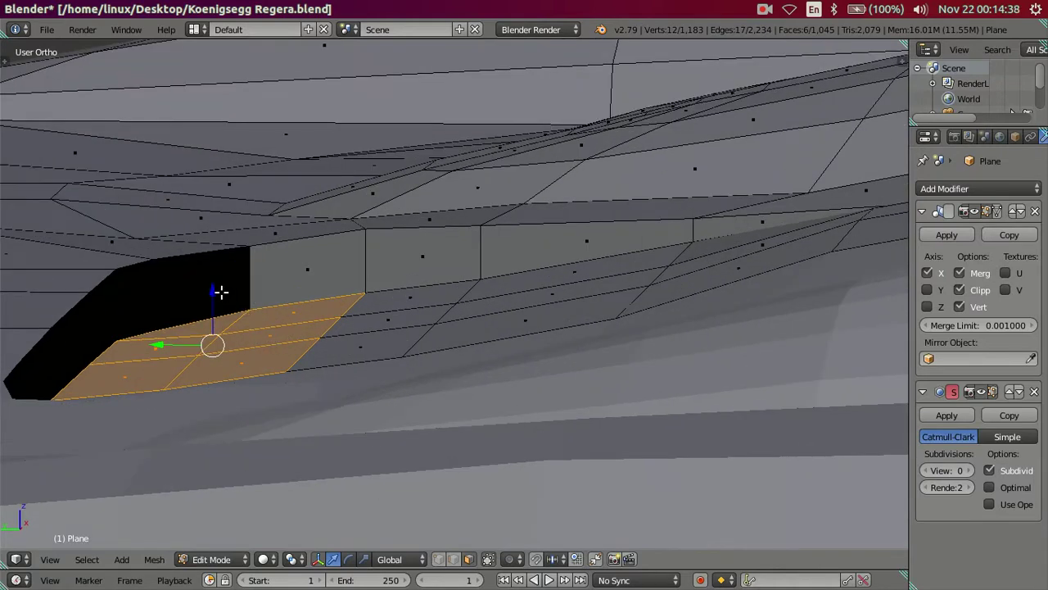
key(g)
key(z)
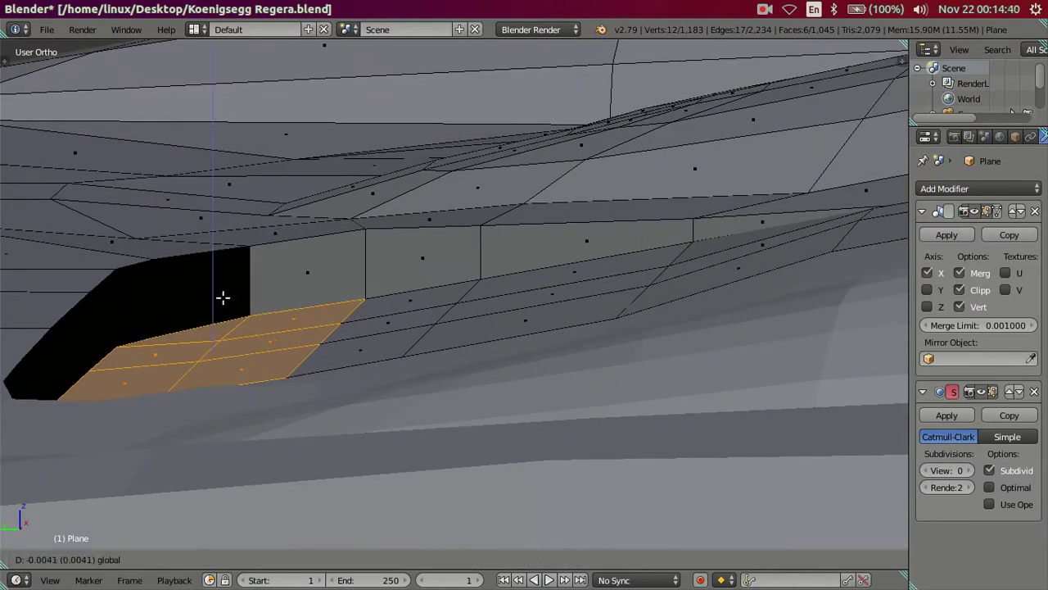
click(223, 297)
scroll(223, 298, down, 3)
mouse_move(223, 297)
middle_down()
mouse_move(452, 342)
mouse_move(304, 349)
mouse_move(515, 276)
middle_up()
key(Tab)
key(Tab)
In vertex mode, select the groove wall's open-end vertices and fill them with a face.
scroll(515, 276, up, 3)
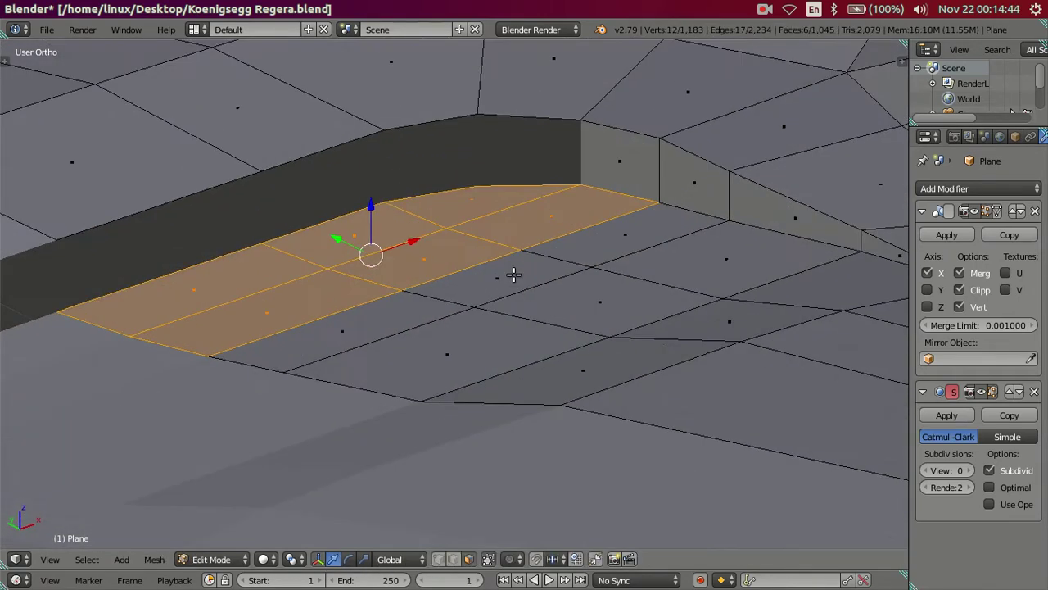
key(a)
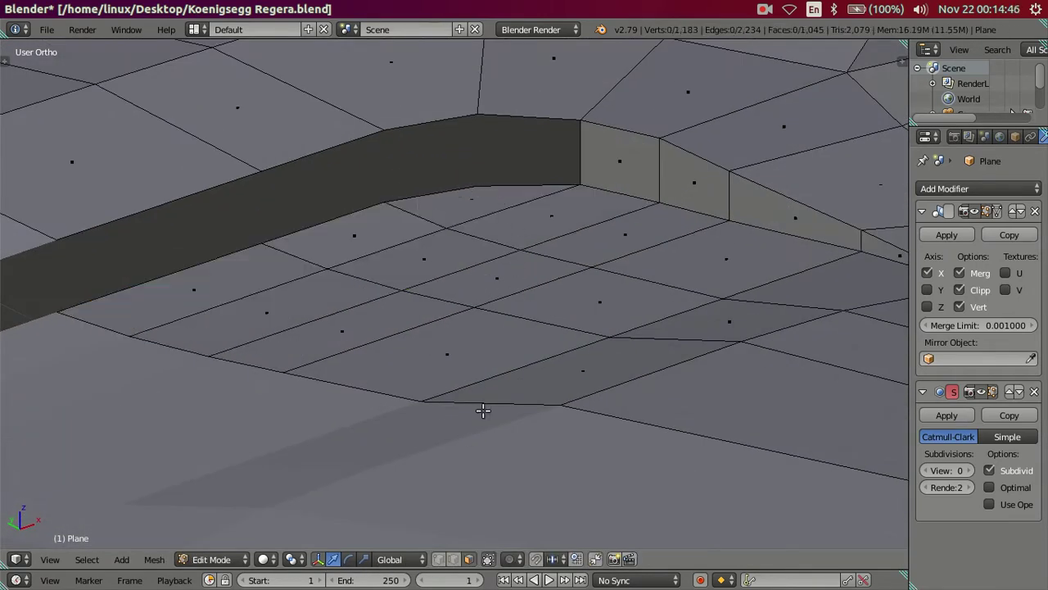
key(ctrl+Tab)
click(566, 223)
alt+right_click(443, 178)
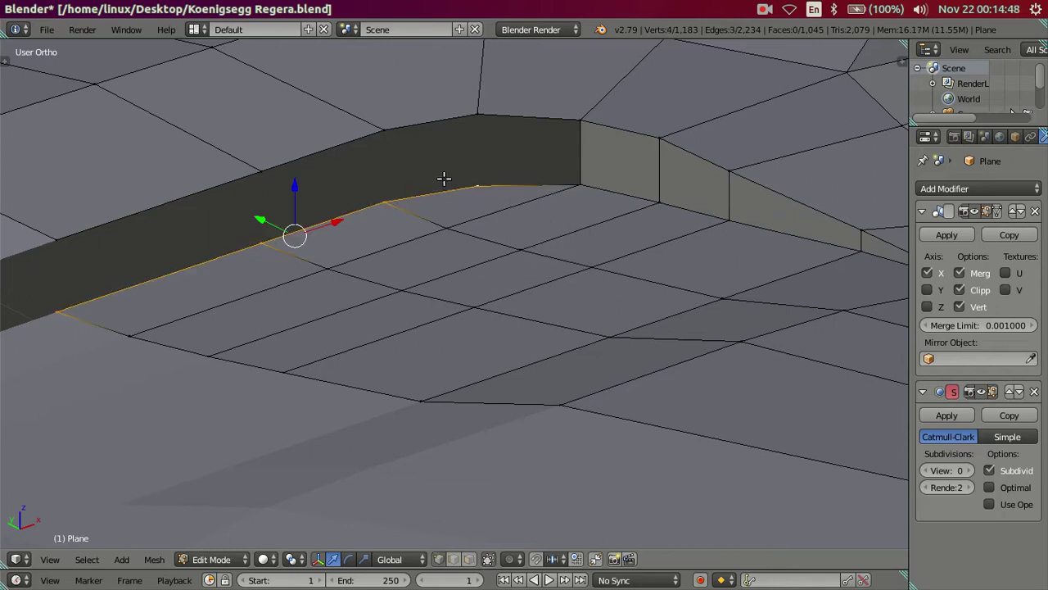
alt+right_click(441, 124)
alt+shift+right_click(286, 227)
mouse_move(493, 239)
middle_down()
mouse_move(573, 320)
mouse_move(590, 314)
mouse_move(541, 328)
mouse_move(563, 285)
mouse_move(559, 320)
middle_up()
right_click(593, 241)
mouse_move(595, 210)
middle_down()
mouse_move(743, 311)
mouse_move(744, 290)
mouse_move(649, 240)
middle_up()
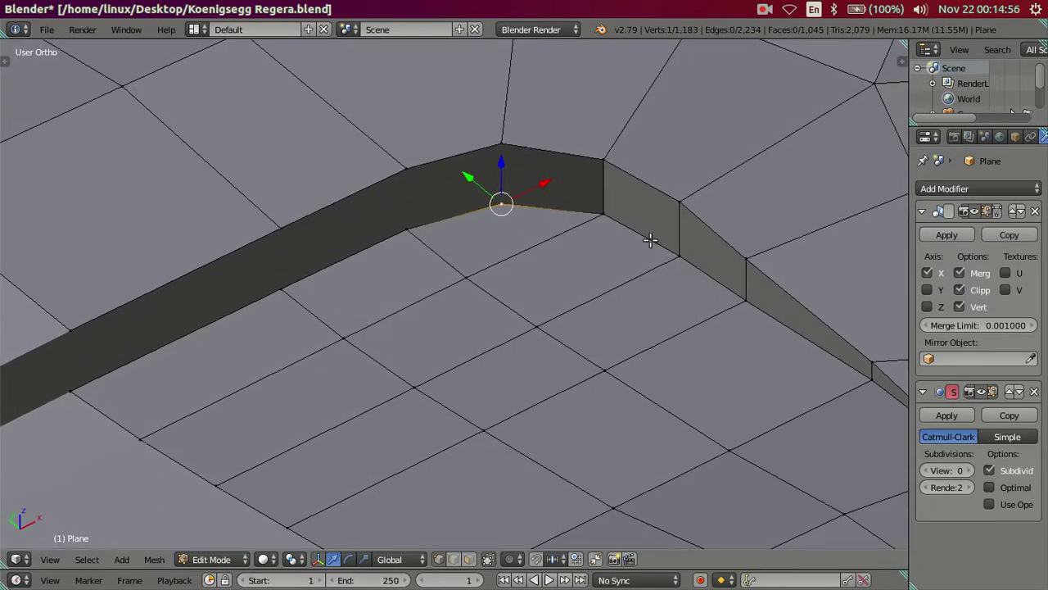
ctrl+right_click(504, 149)
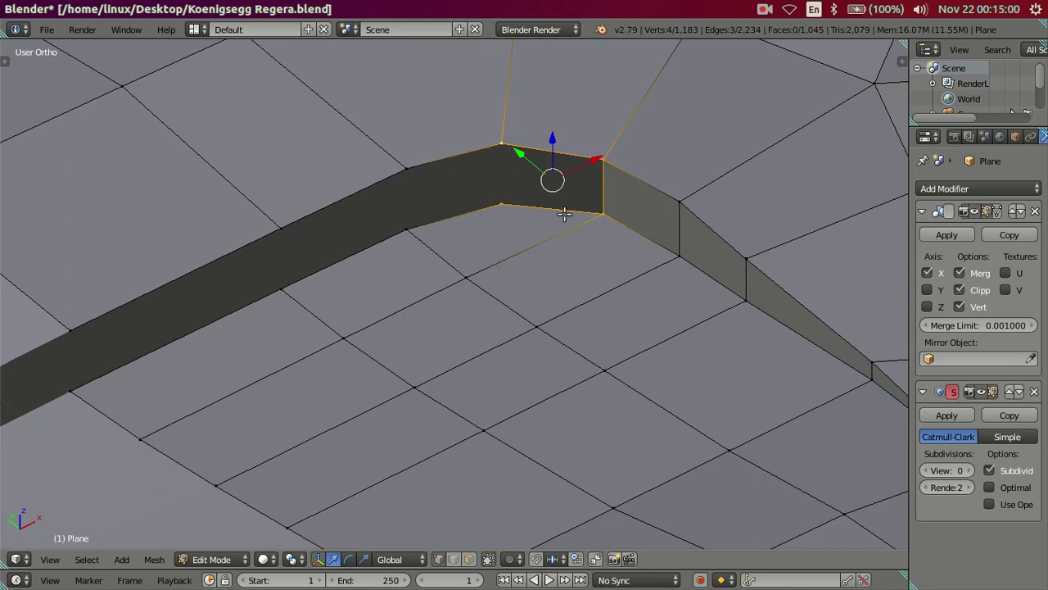
key(f)
Select the edge loop running along the groove strip.
right_click(490, 196)
alt+right_click(450, 220)
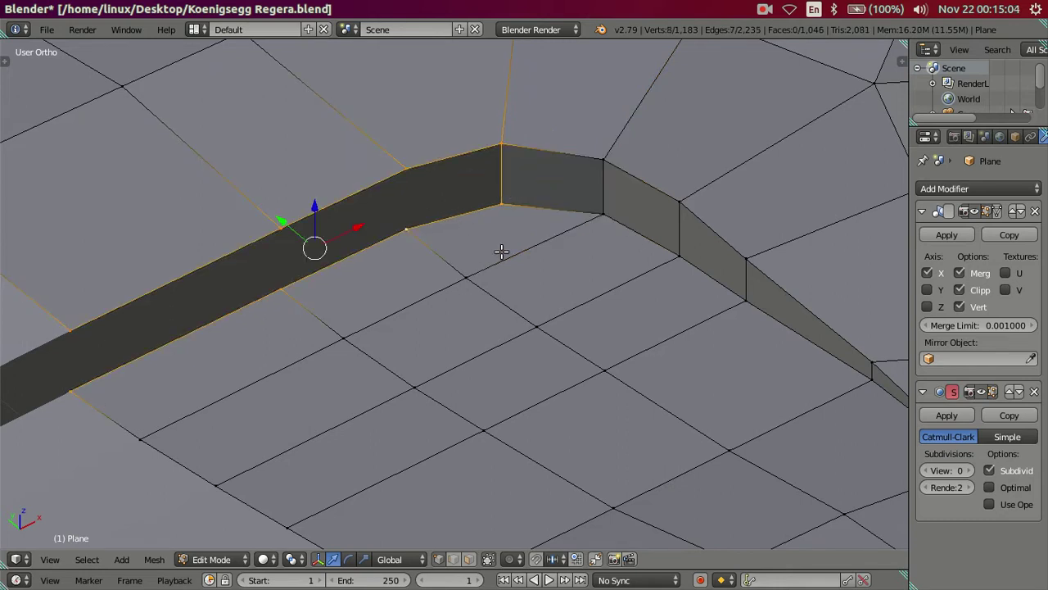
shift+middle_drag(501, 251, 611, 318)
Extrude the strip's edge loop and flatten it by scaling along Z.
key(e)
key(s)
right_click(684, 334)
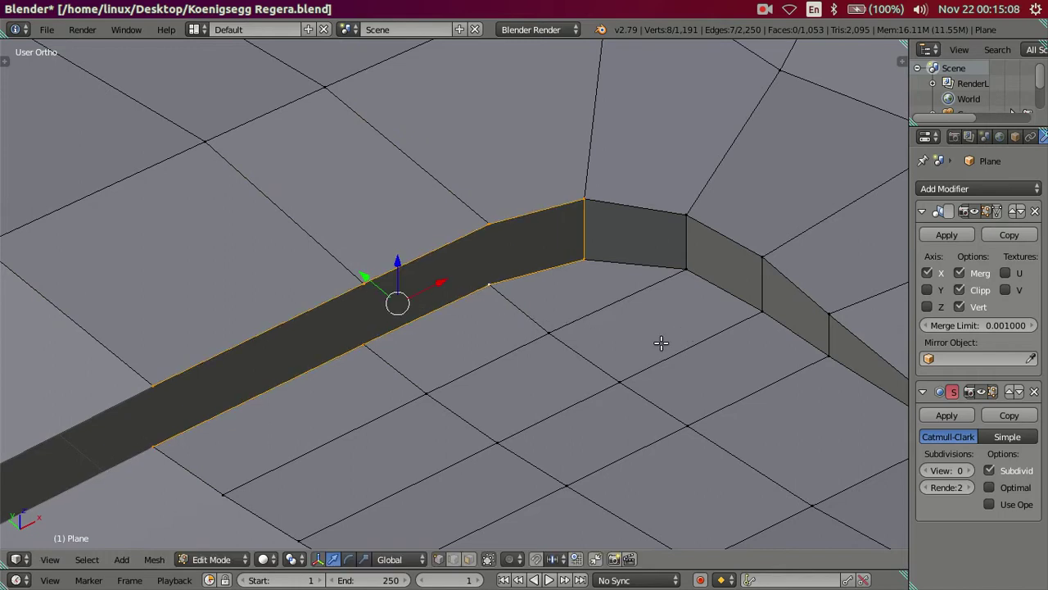
key(s)
key(z)
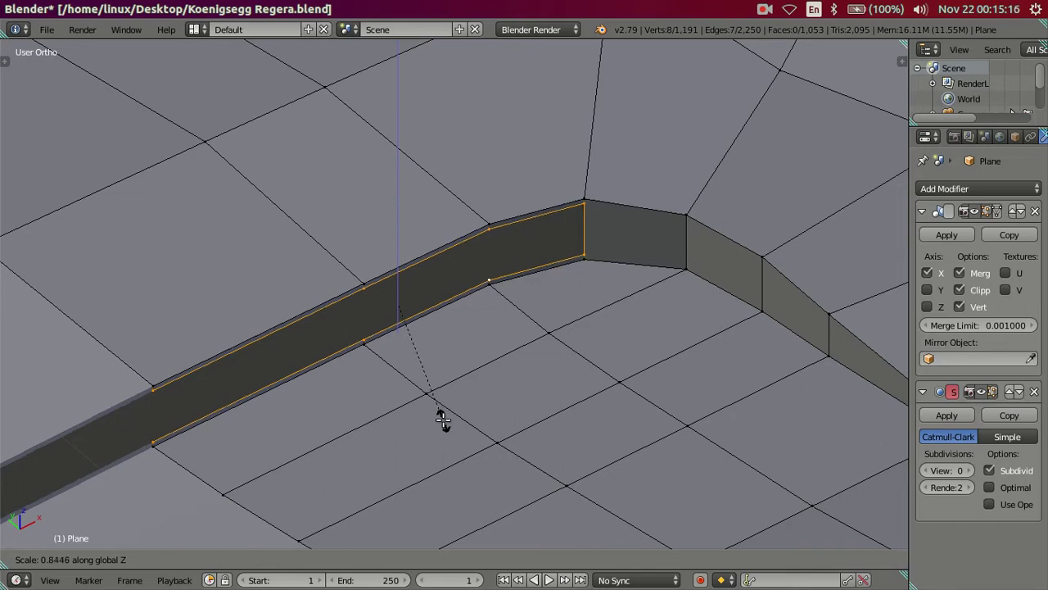
click(442, 418)
mouse_move(442, 418)
middle_down()
mouse_move(466, 442)
mouse_move(443, 371)
middle_up()
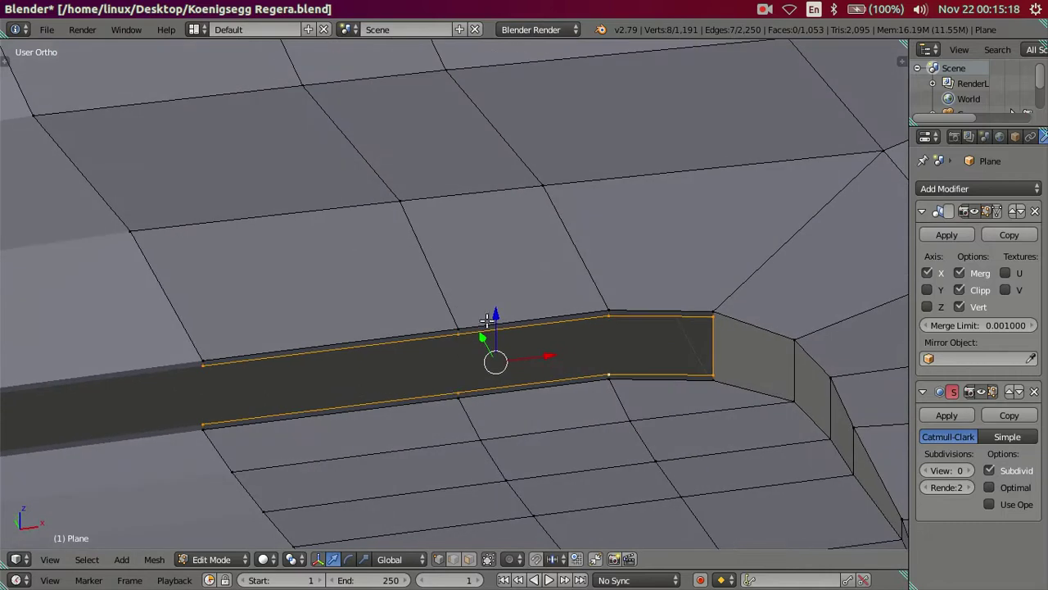
In wireframe, circle-deselect the loop's left vertices, leaving only the bend's end vertex.
key(g)
key(Escape)
mouse_move(578, 349)
shift+middle_down()
mouse_move(533, 328)
mouse_move(434, 331)
shift+middle_up()
key(z)
key(c)
scroll(105, 378, down, 2)
mouse_move(105, 379)
middle_down()
mouse_move(424, 348)
mouse_move(440, 335)
middle_up()
key(Escape)
mouse_move(525, 347)
shift+middle_down()
mouse_move(503, 367)
mouse_move(587, 361)
shift+middle_up()
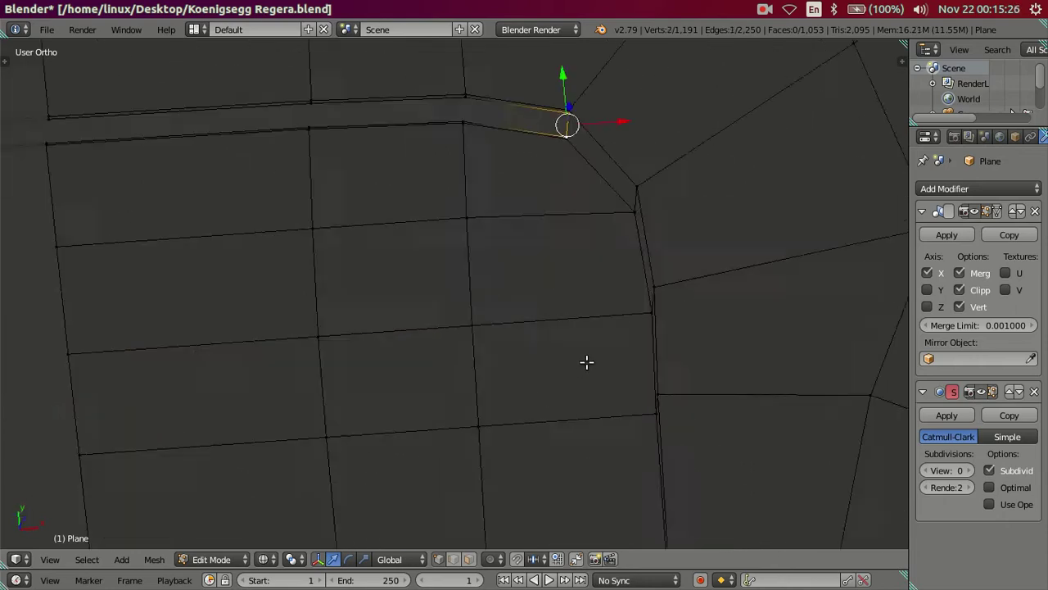
In Top view, move the bend vertex 0.0006 onto the reference photo outline.
key(KP_7)
mouse_move(629, 205)
shift+middle_down()
mouse_move(554, 194)
mouse_move(557, 292)
mouse_move(625, 281)
mouse_move(624, 361)
shift+middle_up()
scroll(557, 292, up, 3)
key(g)
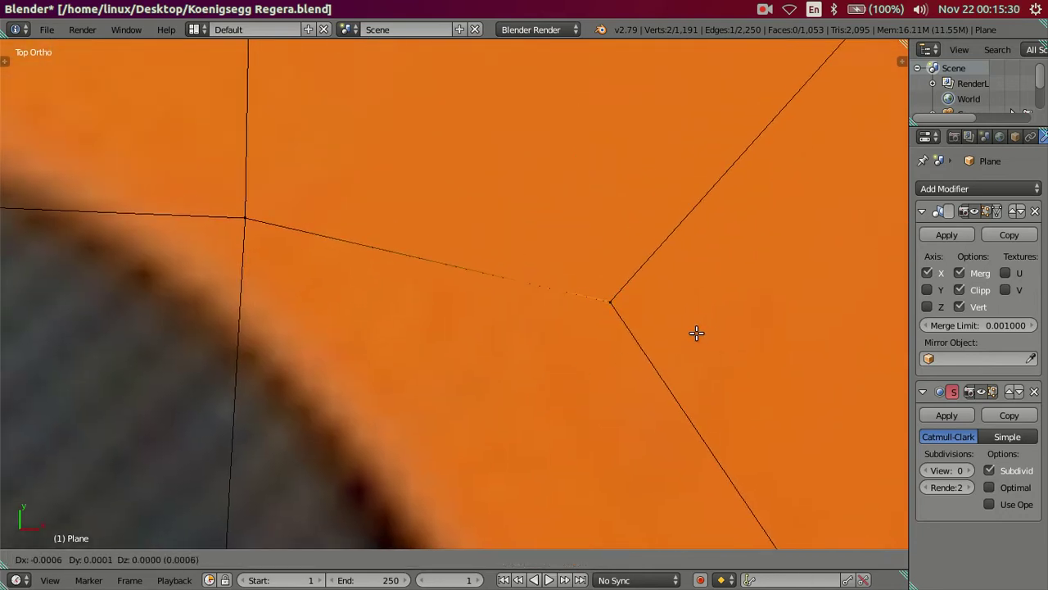
click(685, 330)
key(a)
mouse_move(593, 337)
middle_down()
mouse_move(547, 358)
mouse_move(473, 325)
mouse_move(449, 400)
mouse_move(444, 327)
mouse_move(520, 265)
mouse_move(433, 440)
mouse_move(410, 357)
mouse_move(446, 330)
middle_up()
Select the edge loop along the groove wall and shift it along Y.
alt+right_click(382, 346)
scroll(446, 330, up, 1)
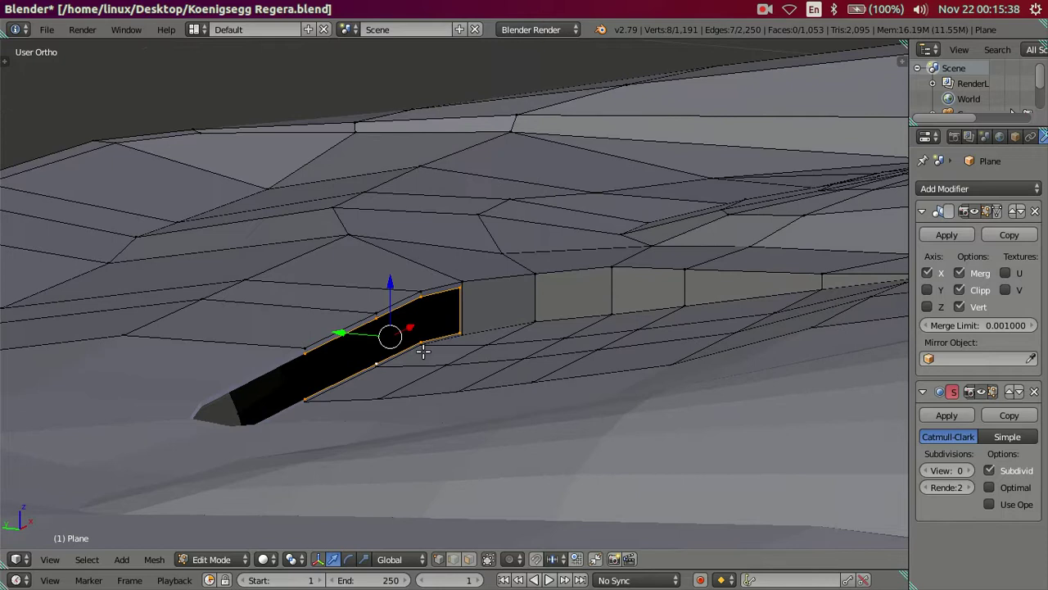
scroll(343, 367, up, 1)
key(g)
key(y)
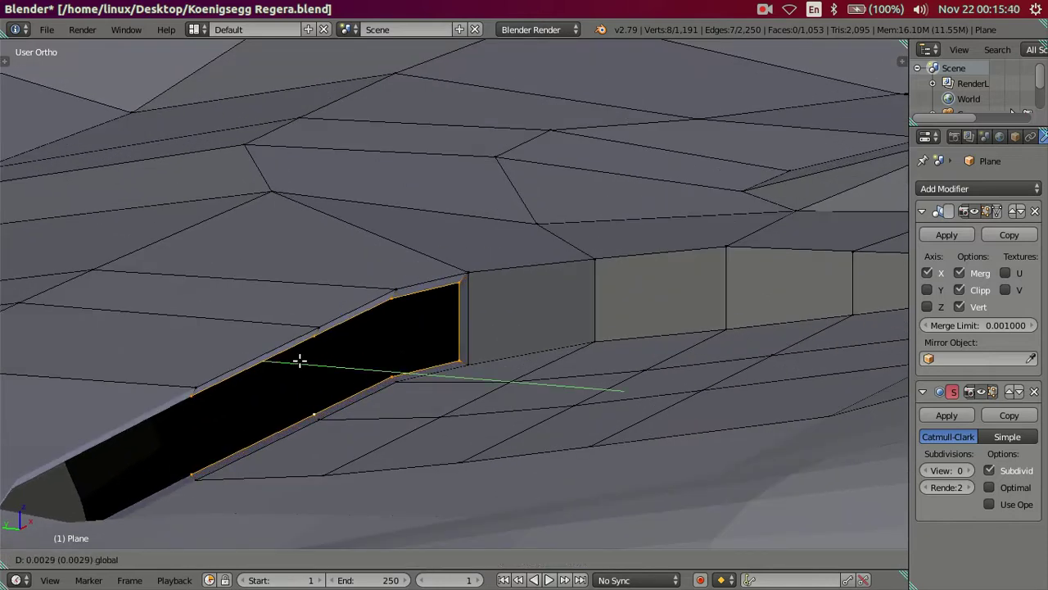
click(306, 363)
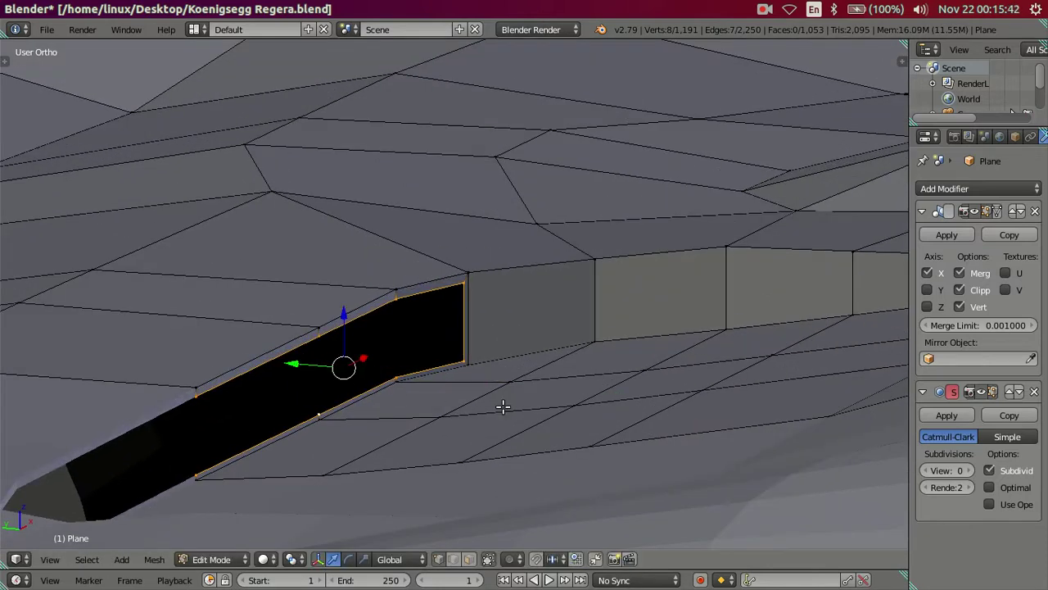
Shift the loop further along Y to deepen the side recess, checking in wireframe.
key(g)
right_click(445, 402)
middle_drag(471, 398, 326, 390)
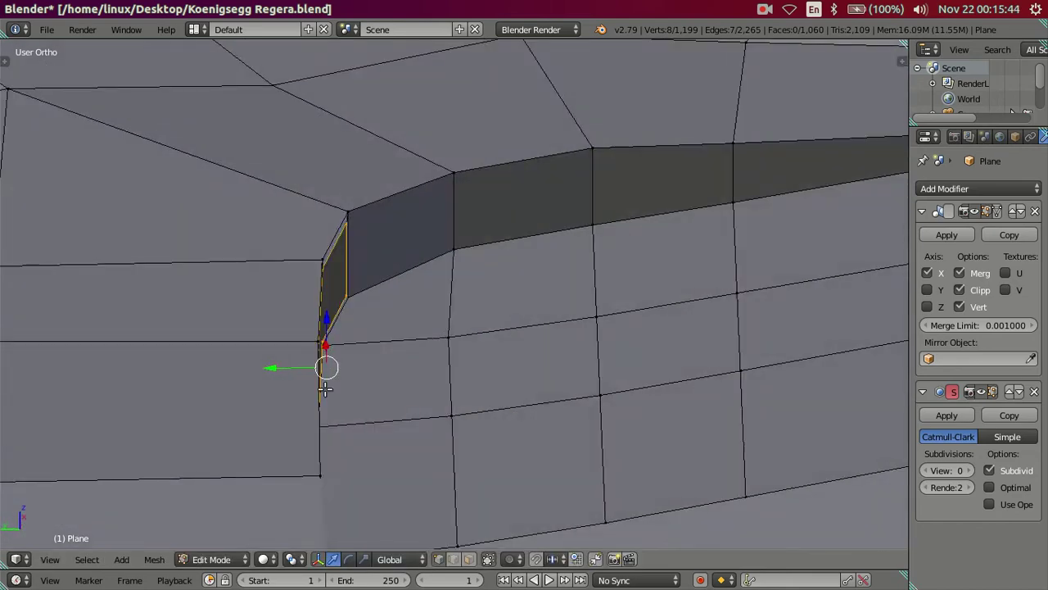
key(g)
key(y)
click(201, 359)
mouse_move(631, 402)
middle_down()
mouse_move(548, 379)
mouse_move(468, 402)
mouse_move(456, 423)
mouse_move(482, 499)
mouse_move(497, 421)
mouse_move(480, 398)
mouse_move(554, 369)
mouse_move(538, 380)
middle_up()
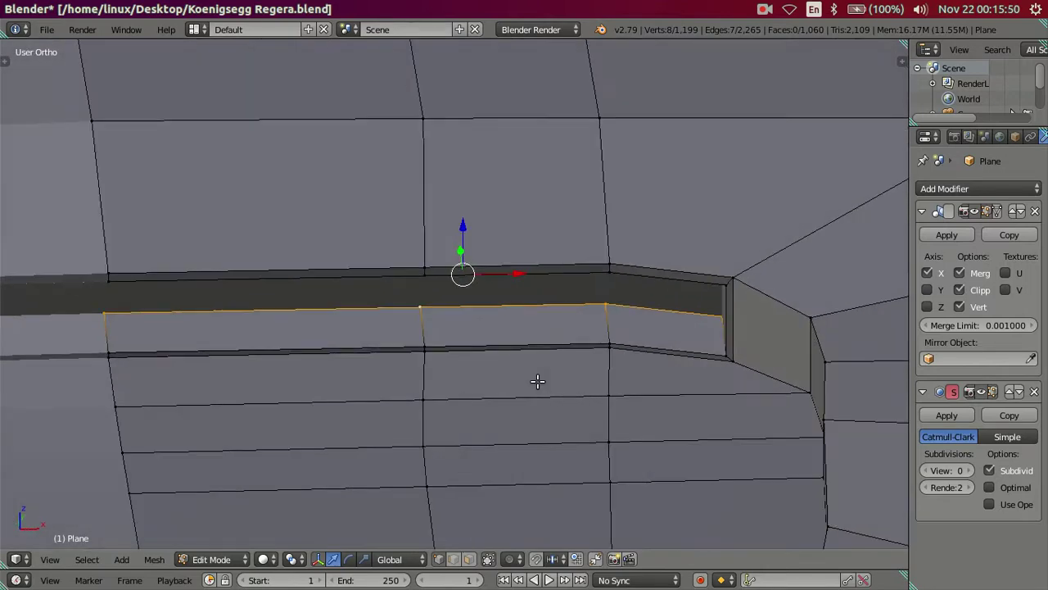
mouse_move(582, 293)
middle_down()
mouse_move(707, 286)
mouse_move(319, 327)
middle_up()
drag(273, 317, 241, 303)
mouse_move(363, 344)
middle_down()
mouse_move(391, 327)
mouse_move(314, 353)
mouse_move(259, 334)
middle_up()
key(z)
Lower the selected edges slightly along Z, then clear them and return to solid shading.
drag(195, 327, 199, 351)
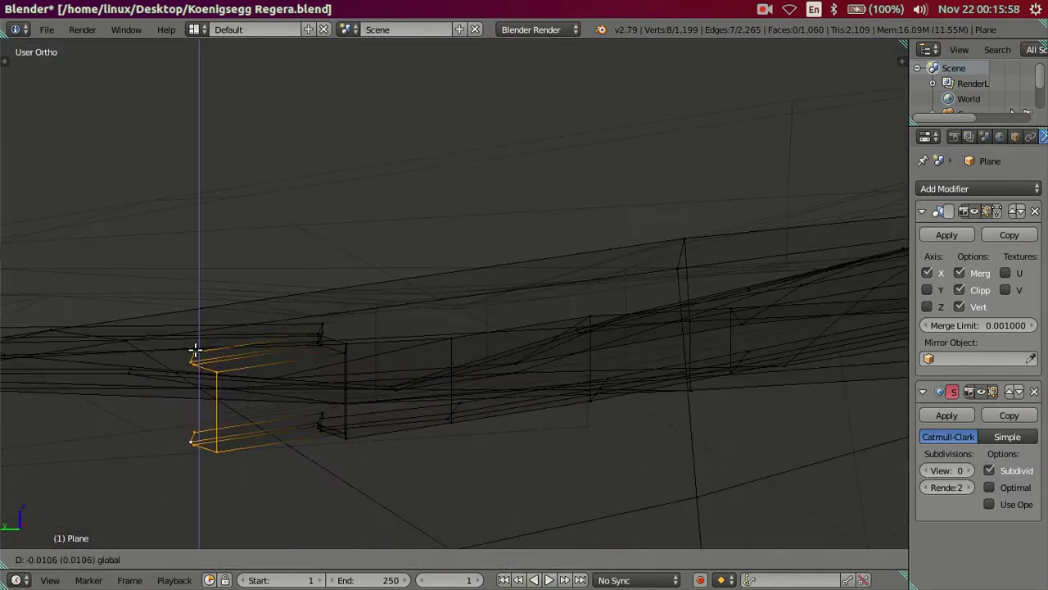
mouse_move(437, 410)
middle_down()
mouse_move(413, 420)
mouse_move(435, 421)
mouse_move(464, 398)
mouse_move(426, 415)
mouse_move(568, 398)
mouse_move(639, 344)
middle_up()
key(a)
key(z)
Select the vertex run down from the groove corner and slide it along X.
right_click(616, 321)
shift+right_click(636, 340)
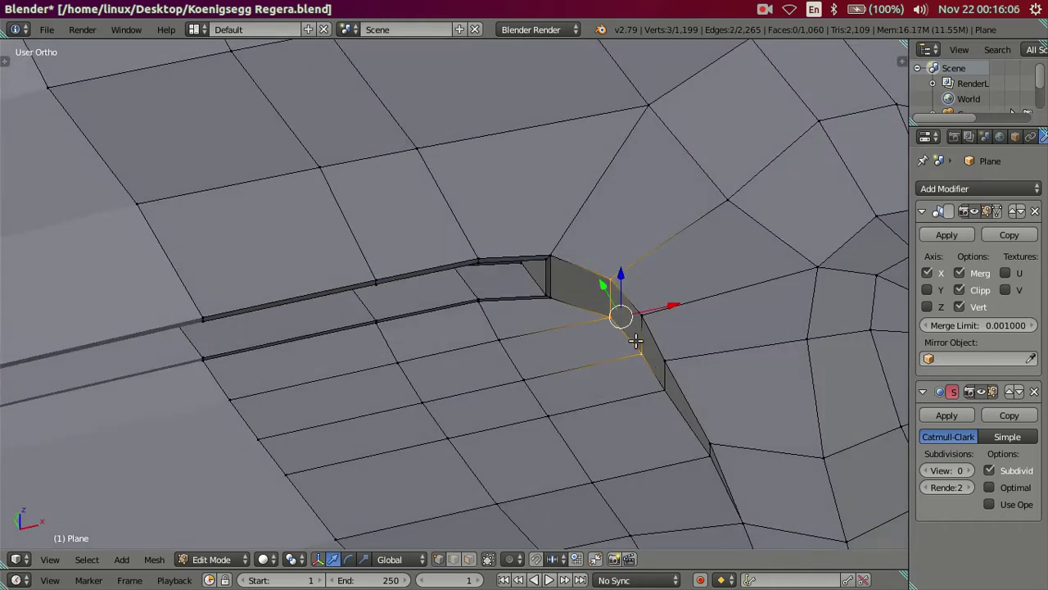
shift+right_click(660, 388)
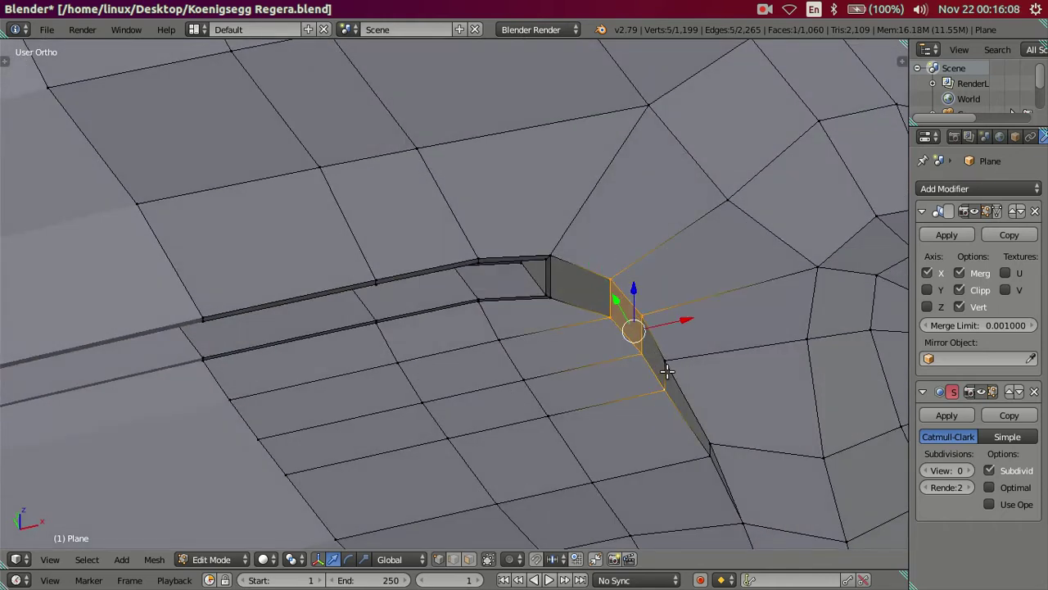
shift+right_click(707, 442)
mouse_move(706, 437)
shift+middle_down()
mouse_move(693, 325)
mouse_move(667, 393)
mouse_move(617, 377)
shift+middle_up()
shift+right_click(695, 403)
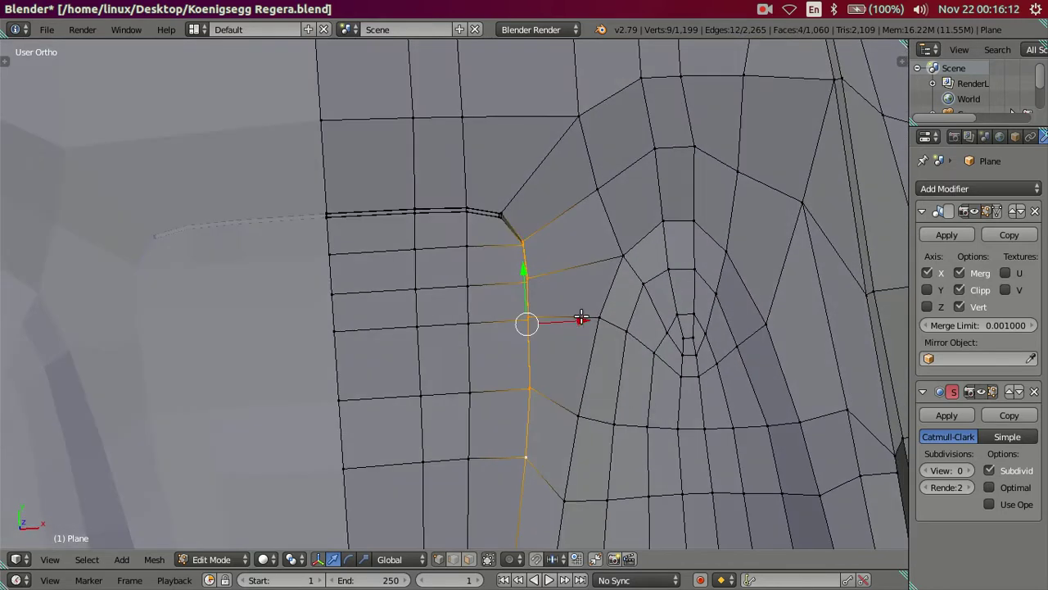
key(g)
key(x)
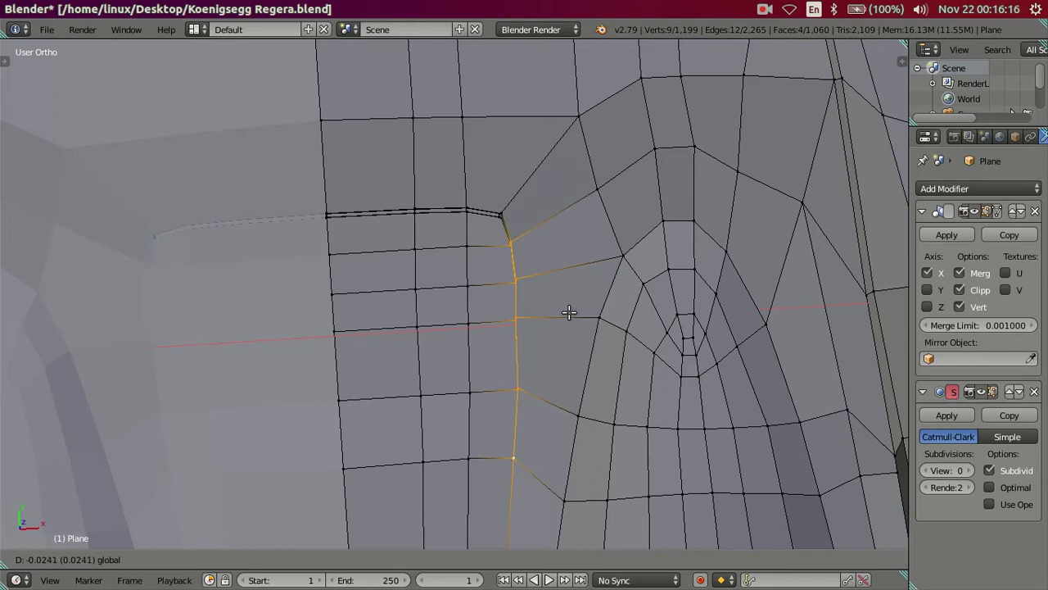
click(570, 312)
shift+right_click(512, 460)
right_click(513, 461)
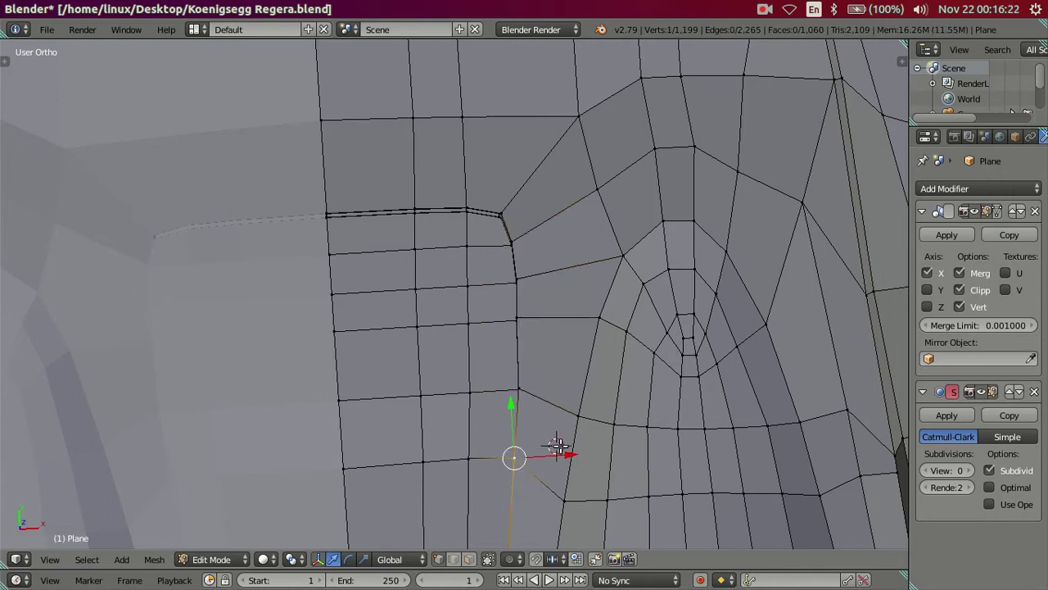
key(a)
In Top view, shift the two vertices below the groove corner right along X.
scroll(540, 410, up, 1)
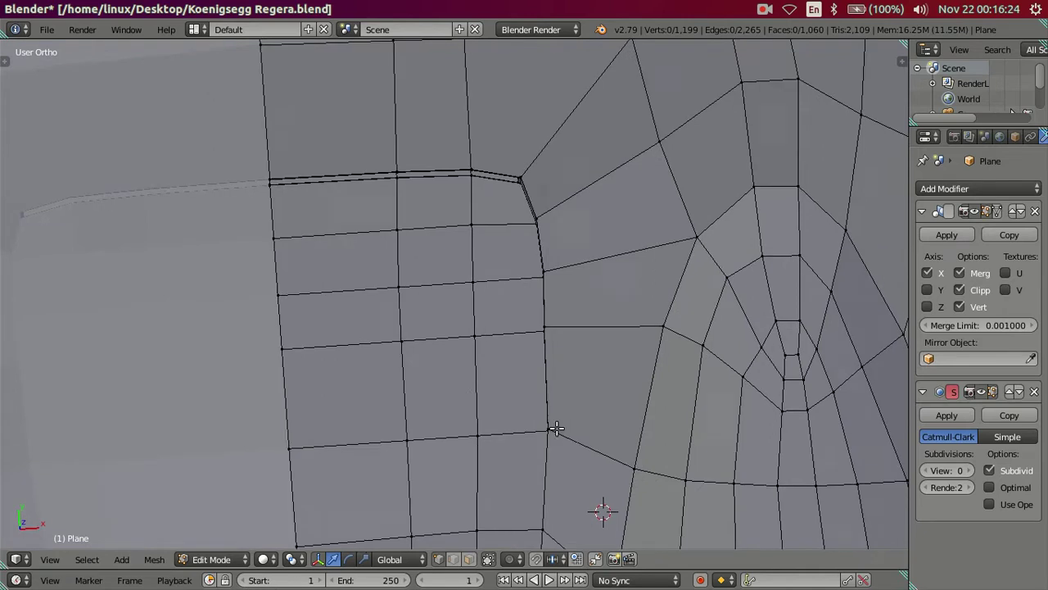
middle_drag(552, 426, 547, 299)
scroll(547, 299, up, 1)
right_click(592, 304)
shift+right_click(592, 304)
right_click(592, 288)
shift+right_click(589, 302)
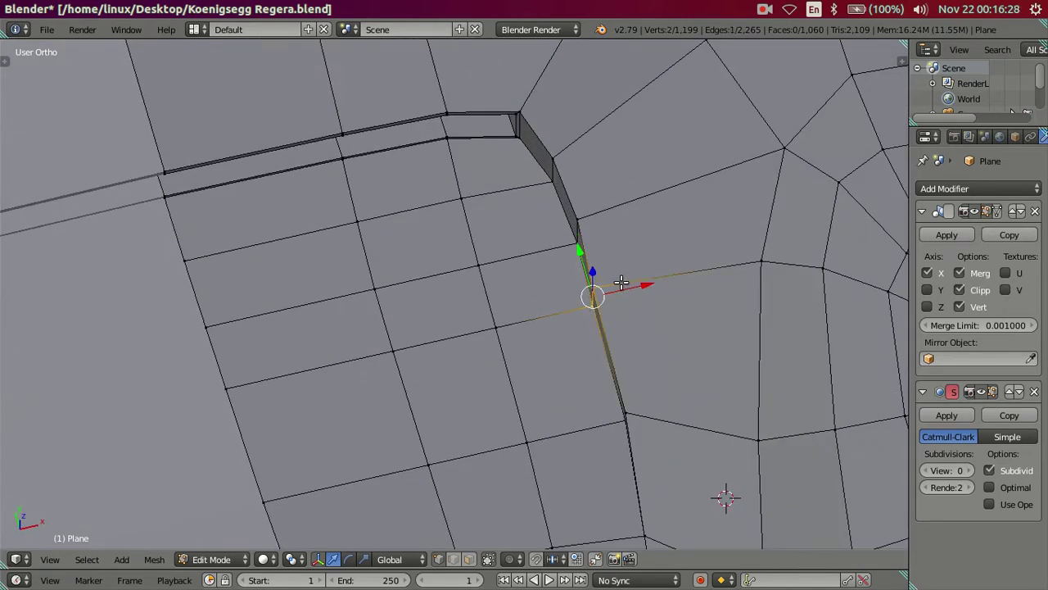
key(KP_7)
scroll(630, 291, up, 2)
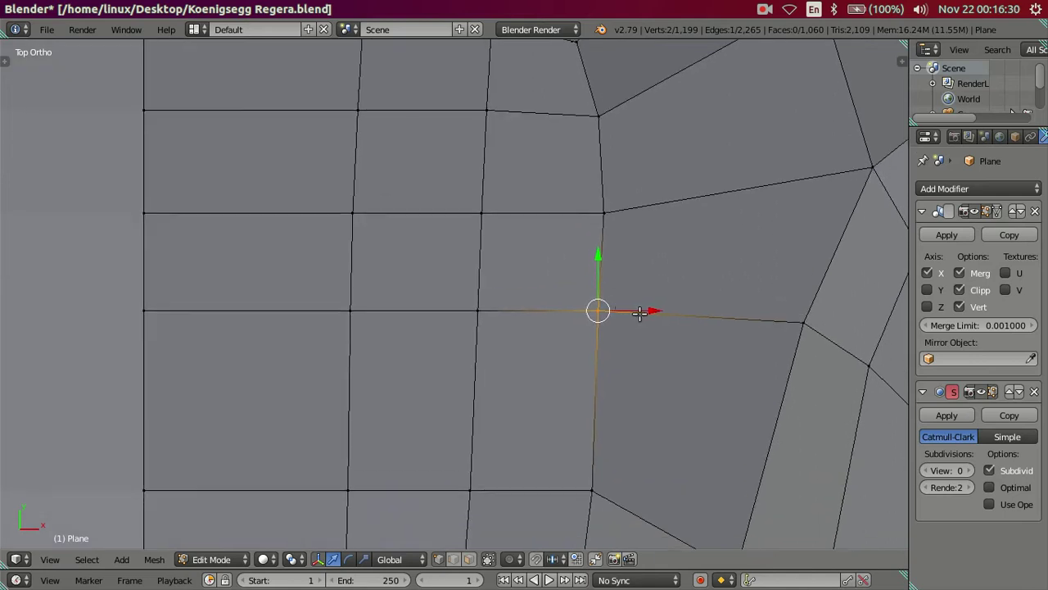
drag(640, 312, 642, 313)
key(a)
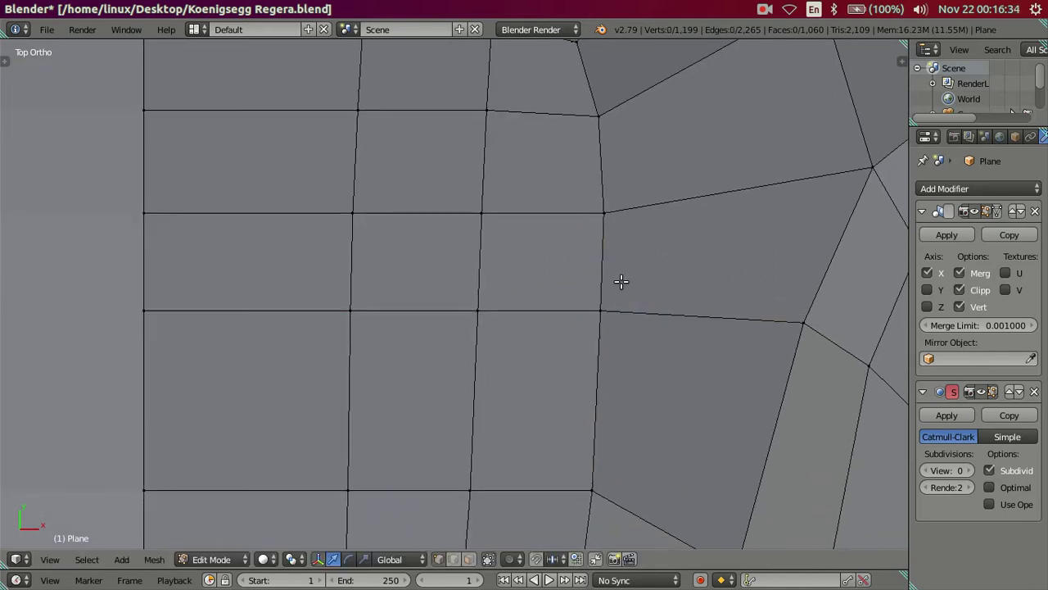
Select the vertex below the vent corner.
scroll(617, 232, down, 1)
scroll(587, 348, down, 2)
scroll(579, 363, down, 1)
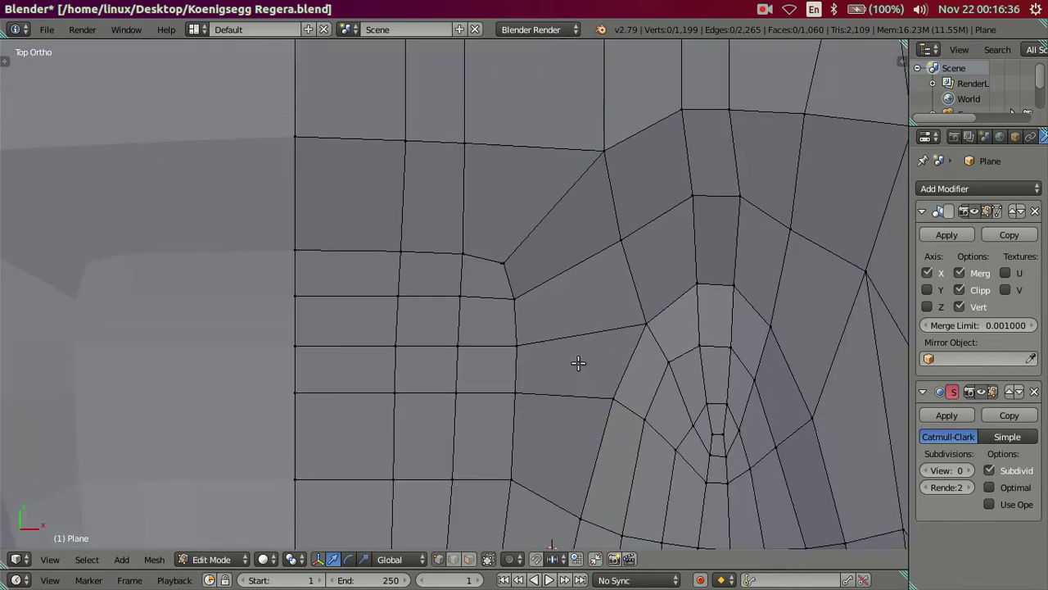
scroll(555, 349, up, 1)
scroll(554, 351, up, 1)
scroll(551, 385, down, 2)
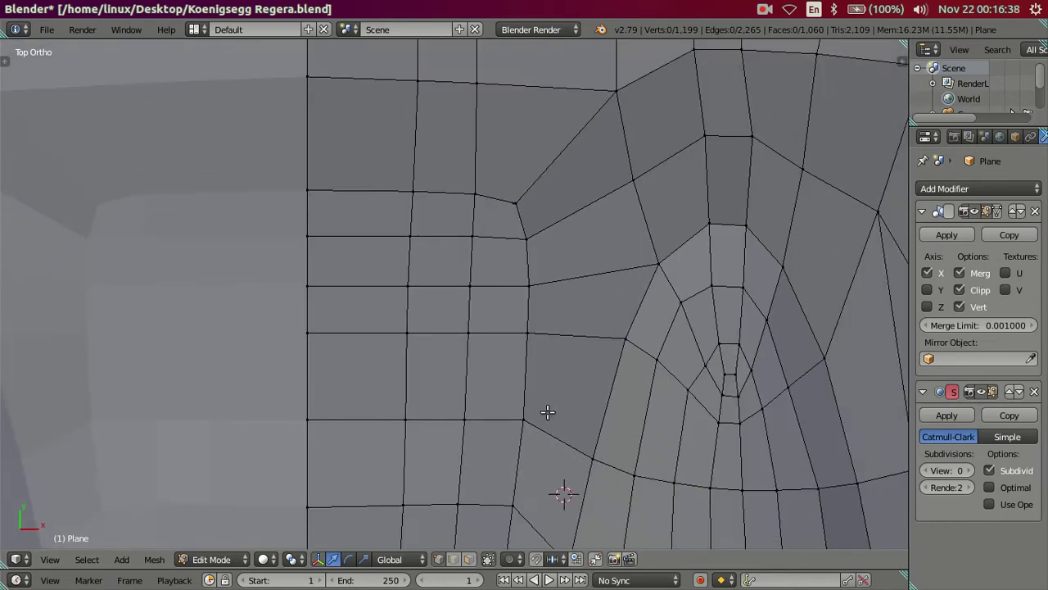
right_click(524, 427)
key(ctrl+space)
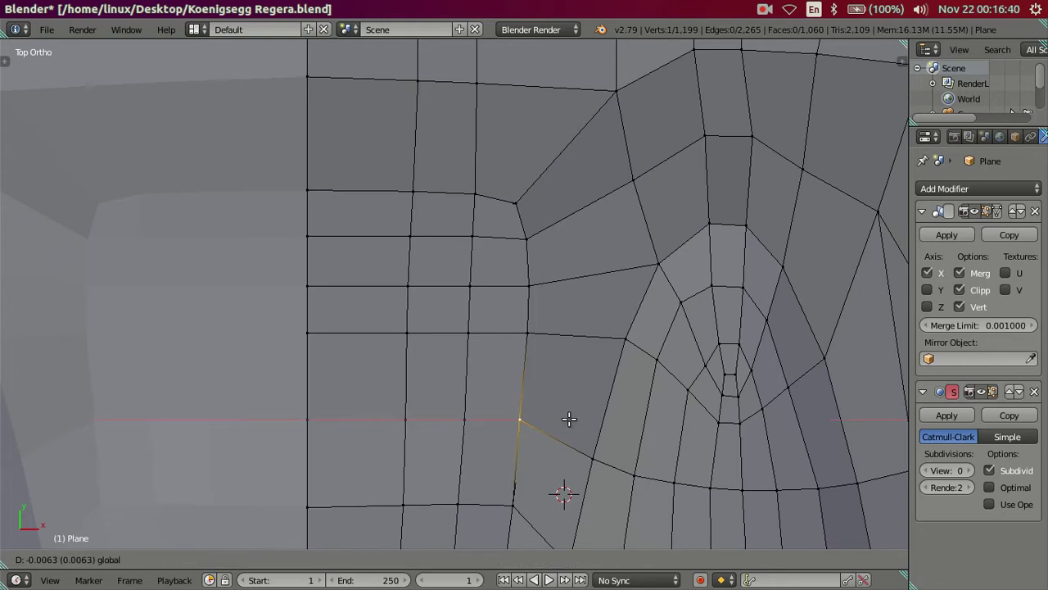
key(ctrl+space)
mouse_move(604, 424)
middle_down()
mouse_move(650, 330)
mouse_move(665, 342)
middle_up()
Add a second vertex and slide both along X in Top view to straighten the edge.
shift+right_click(684, 315)
key(KP_7)
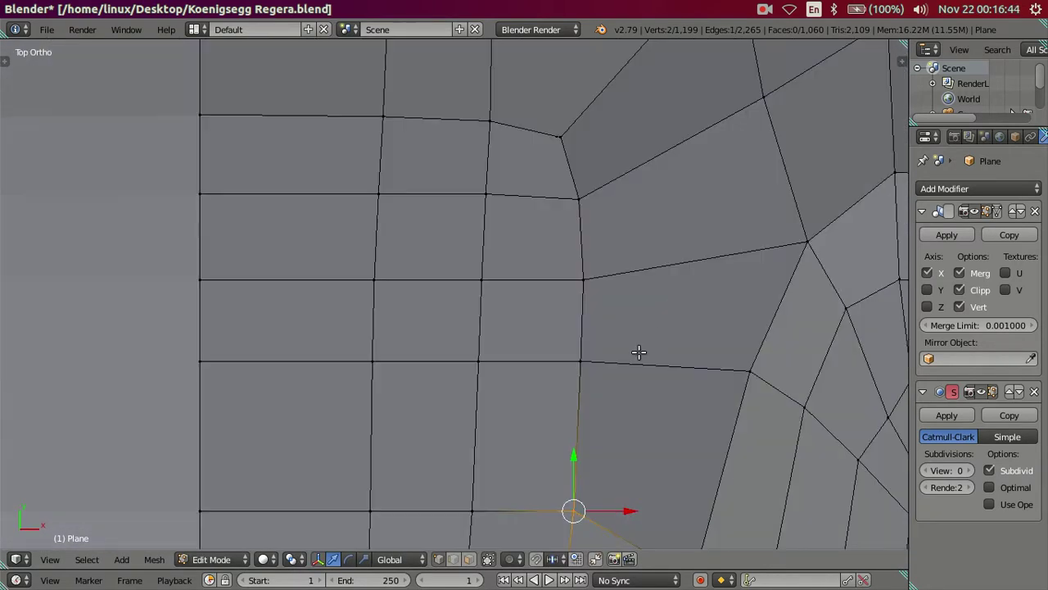
shift+scroll(637, 259, down, 5)
drag(626, 326, 625, 325)
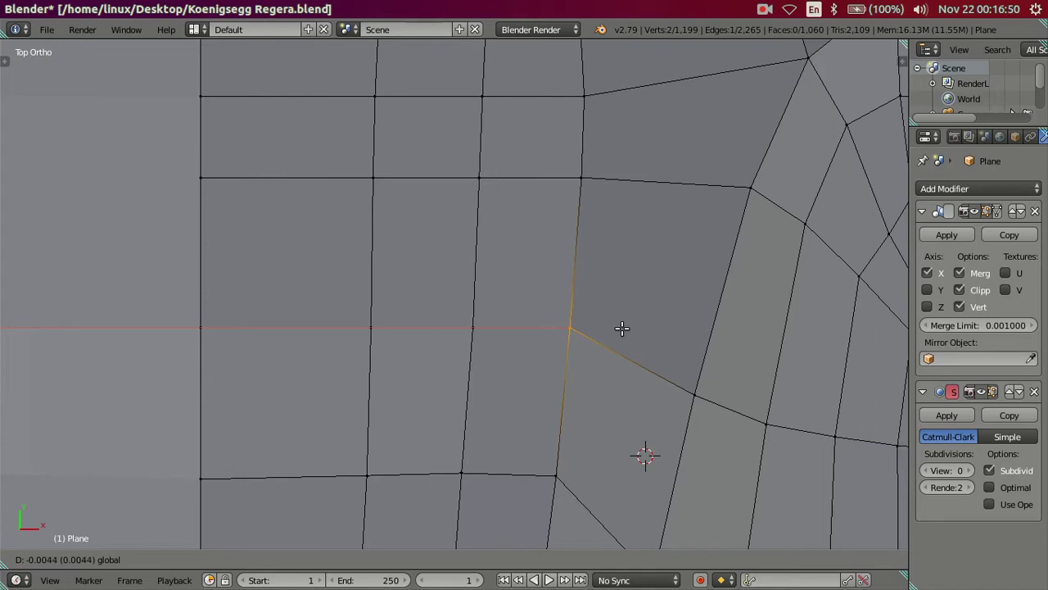
drag(623, 328, 612, 328)
right_click(472, 327)
key(a)
scroll(463, 301, down, 4)
middle_drag(463, 301, 533, 205)
Preview the car body smoothed at subdivision level 2.
key(Tab)
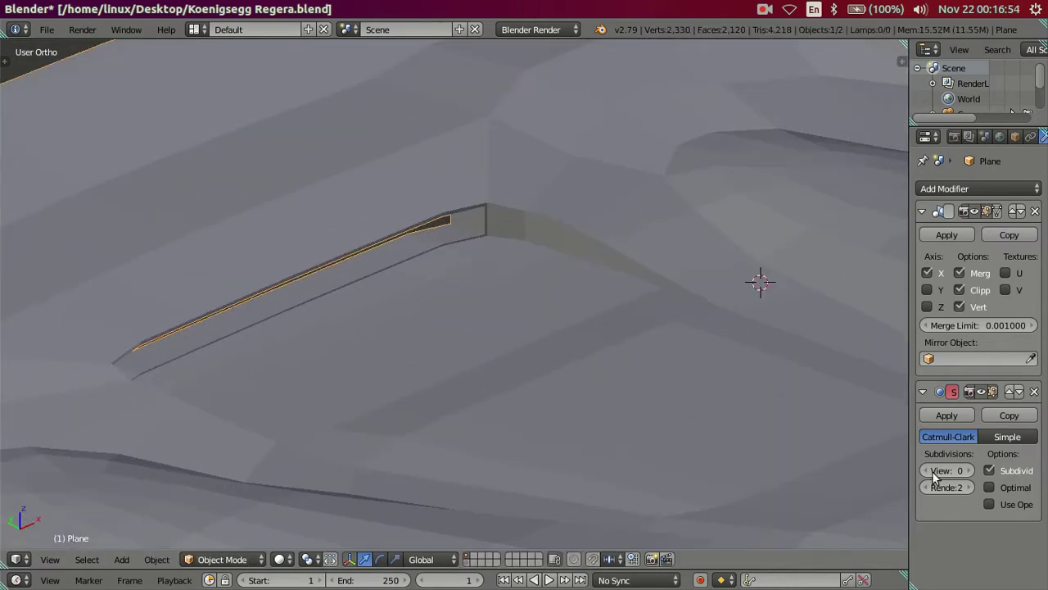
key(ctrl+2)
mouse_move(858, 442)
middle_down()
mouse_move(357, 299)
mouse_move(405, 274)
mouse_move(480, 306)
mouse_move(522, 344)
mouse_move(529, 308)
middle_up()
Add a loop cut around the groove corner and slide it close to tighten the crease.
key(Tab)
scroll(327, 271, up, 2)
scroll(350, 288, up, 1)
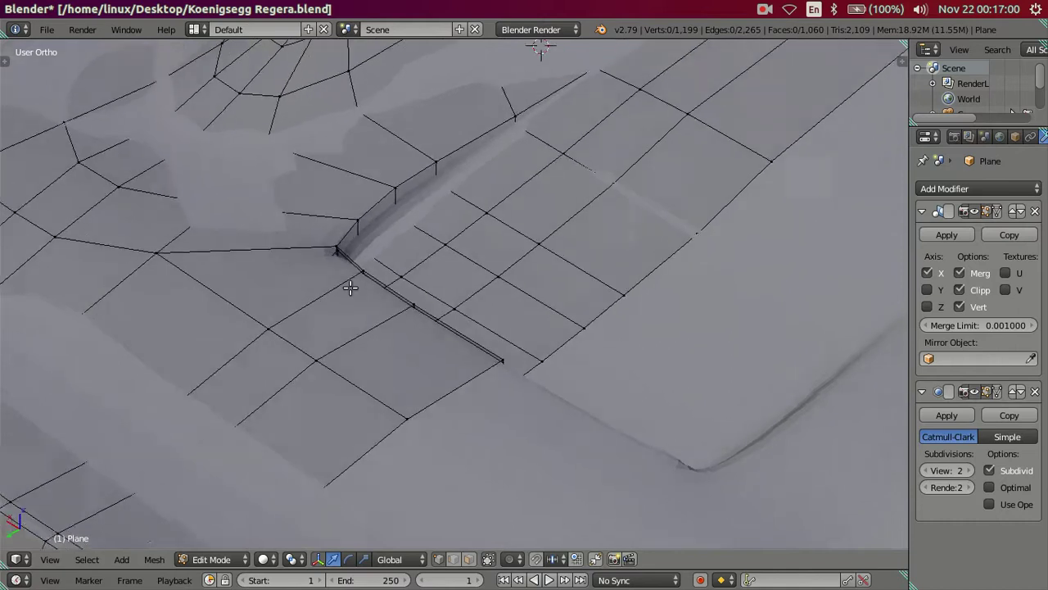
middle_drag(350, 287, 345, 298)
key(ctrl+r)
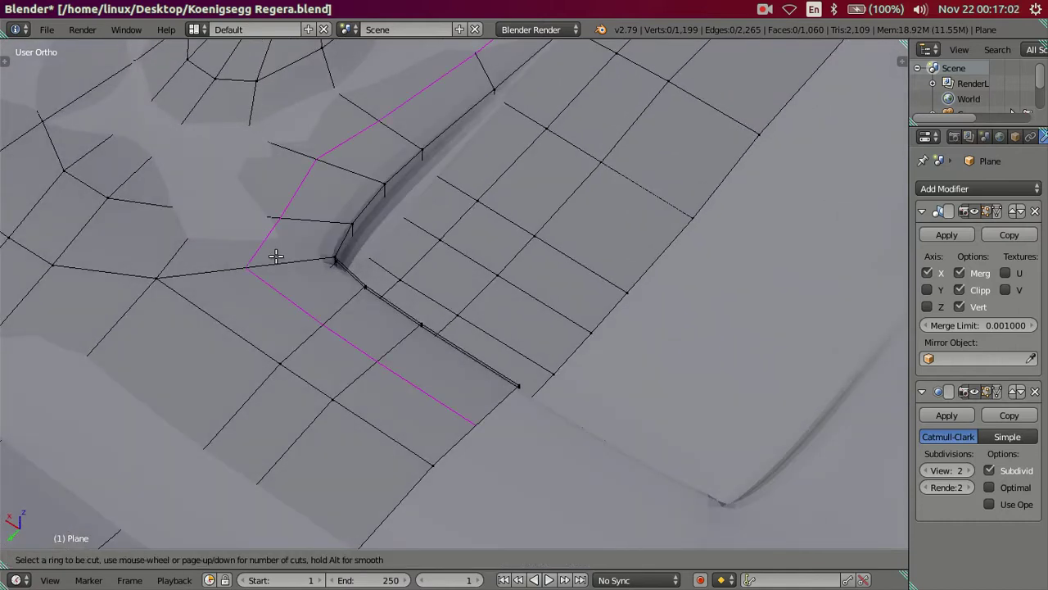
click(276, 257)
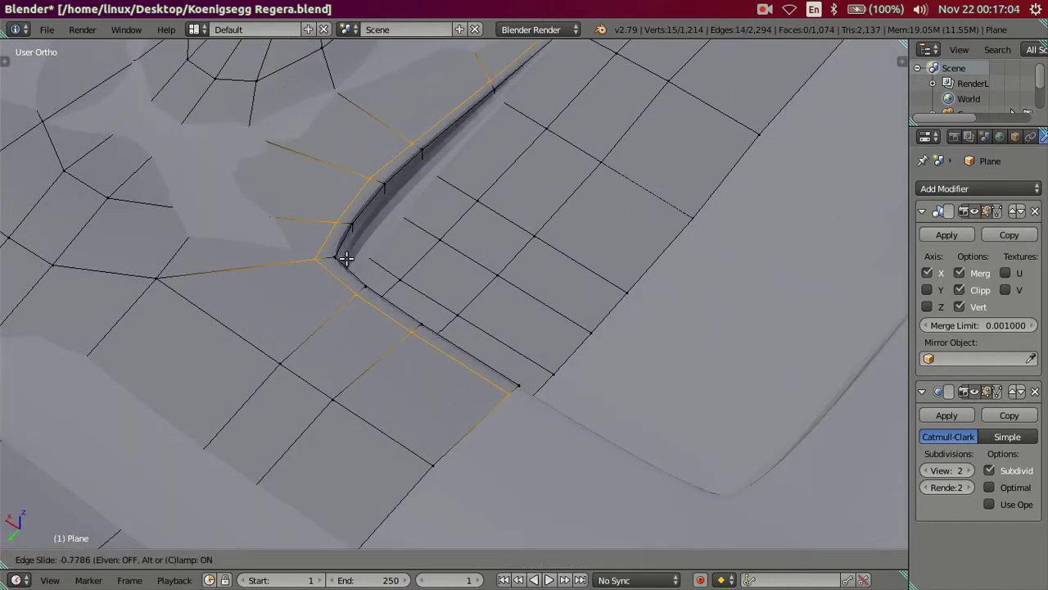
click(346, 258)
scroll(351, 262, down, 4)
Inspect the tightened crease on the smoothed hood from several angles.
key(Tab)
middle_drag(472, 317, 472, 268)
scroll(406, 261, up, 3)
mouse_move(405, 262)
middle_down()
mouse_move(335, 260)
mouse_move(290, 286)
mouse_move(276, 330)
mouse_move(281, 288)
mouse_move(265, 358)
mouse_move(287, 358)
mouse_move(398, 295)
mouse_move(488, 283)
mouse_move(482, 297)
middle_up()
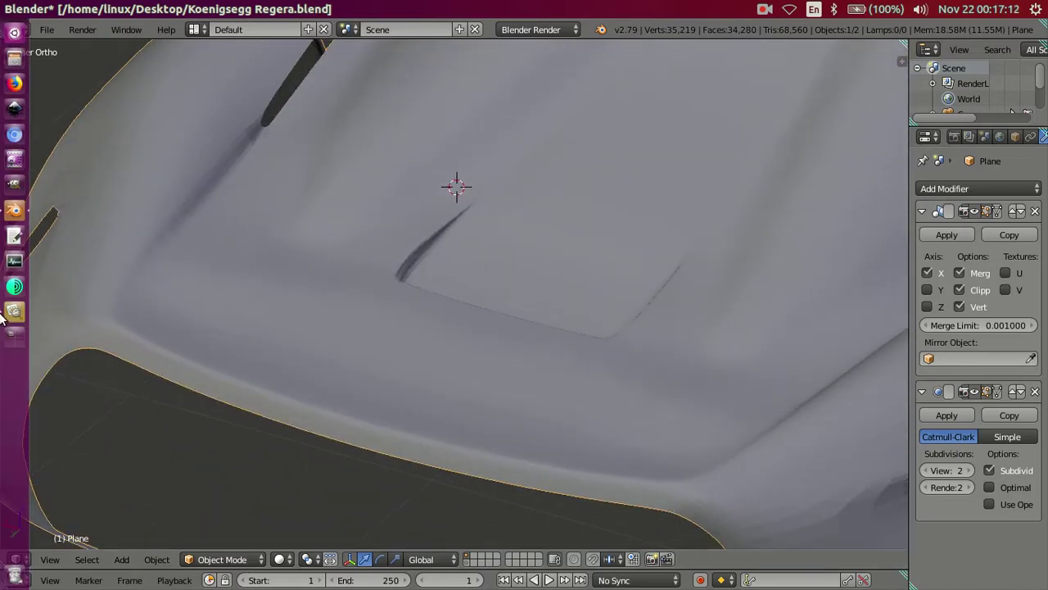
Compare the hood with the 22regera_01_above_1440.jpg reference, then return to the Blender model.
click(8, 312)
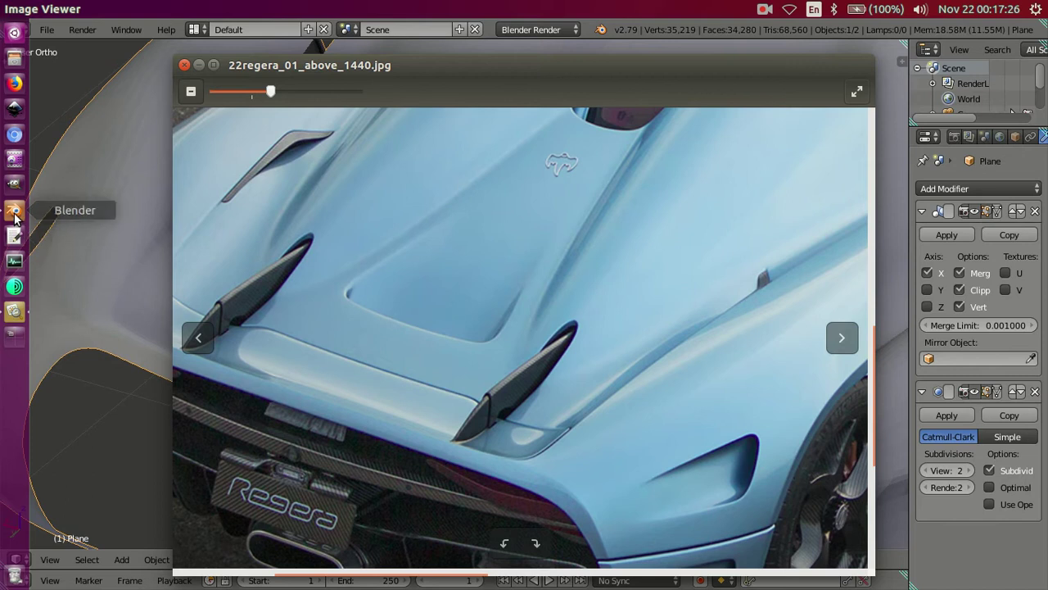
click(14, 211)
mouse_move(511, 342)
middle_down()
mouse_move(443, 344)
mouse_move(437, 394)
middle_up()
Dissolve the new edge loop and drop the subdivision preview back to level 0.
key(Tab)
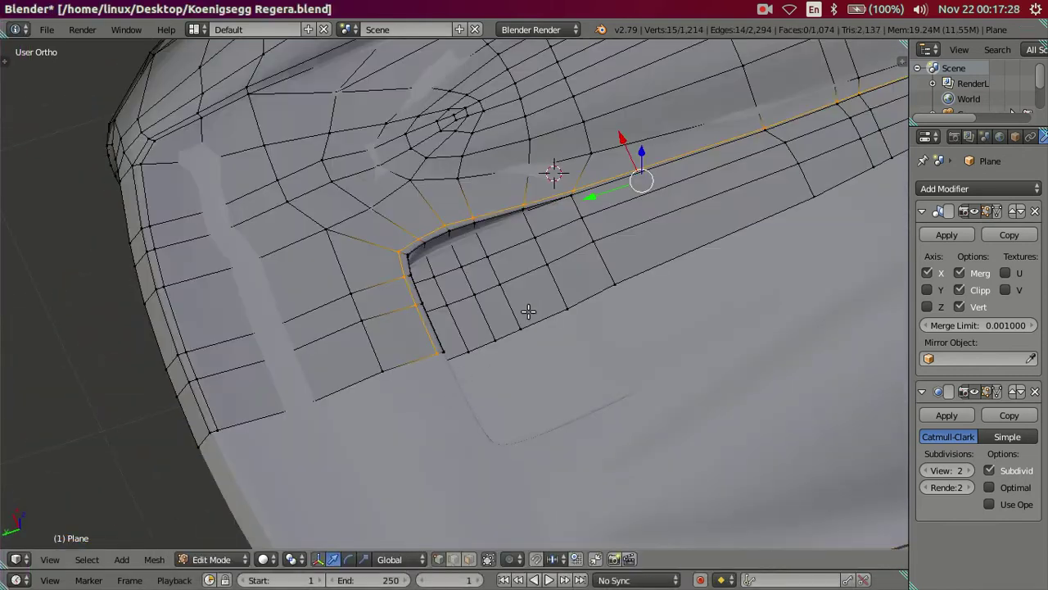
key(ctrl+x)
mouse_move(533, 302)
middle_down()
mouse_move(566, 326)
mouse_move(463, 297)
middle_up()
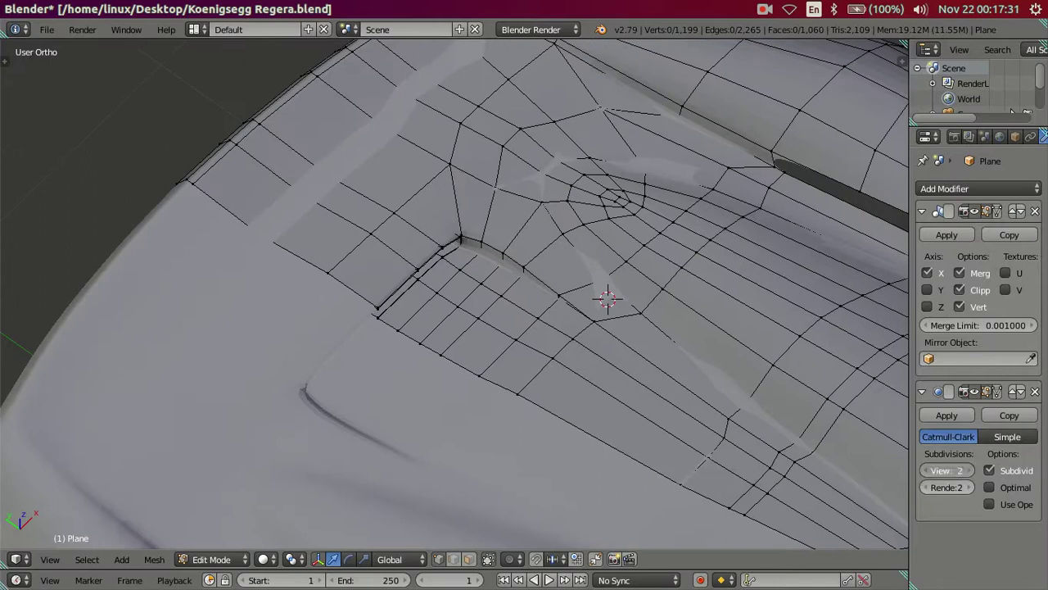
key(ctrl+0)
middle_drag(603, 297, 478, 355)
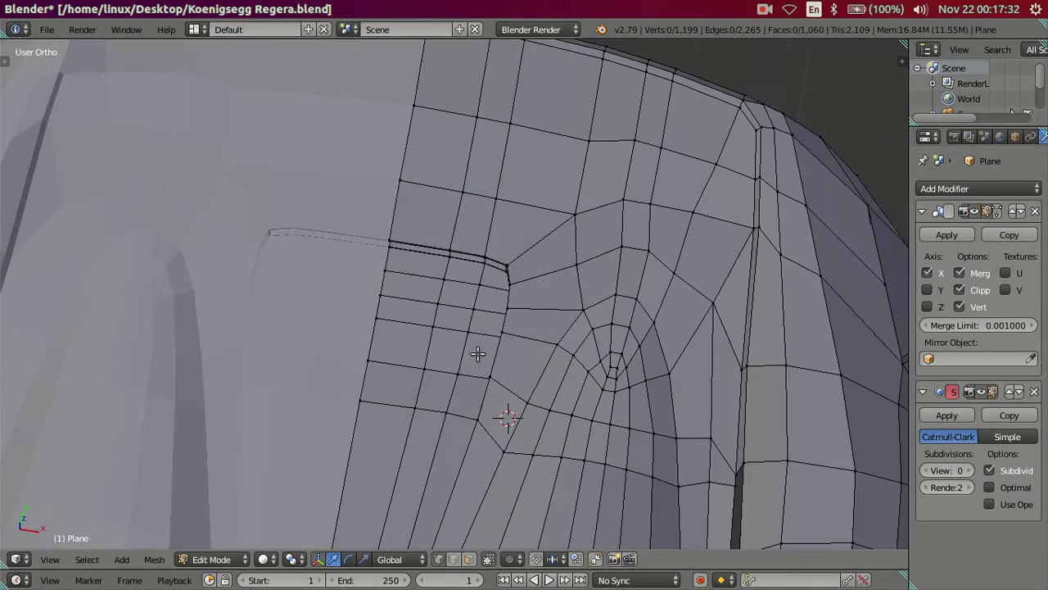
scroll(479, 352, up, 3)
middle_drag(508, 313, 547, 270)
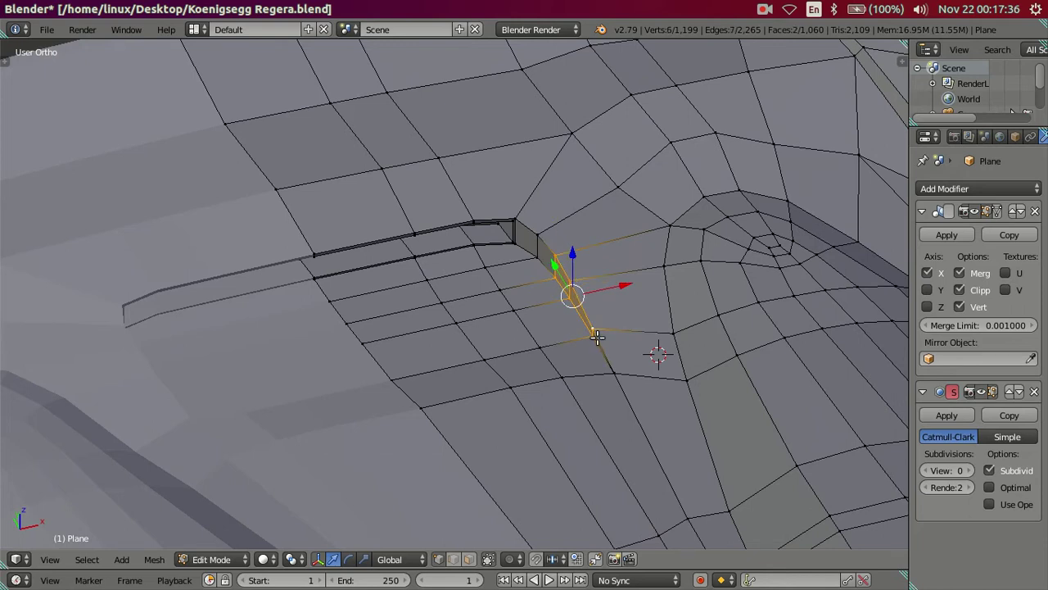
In top view, slide the selected edge slightly left along X.
key(KP_7)
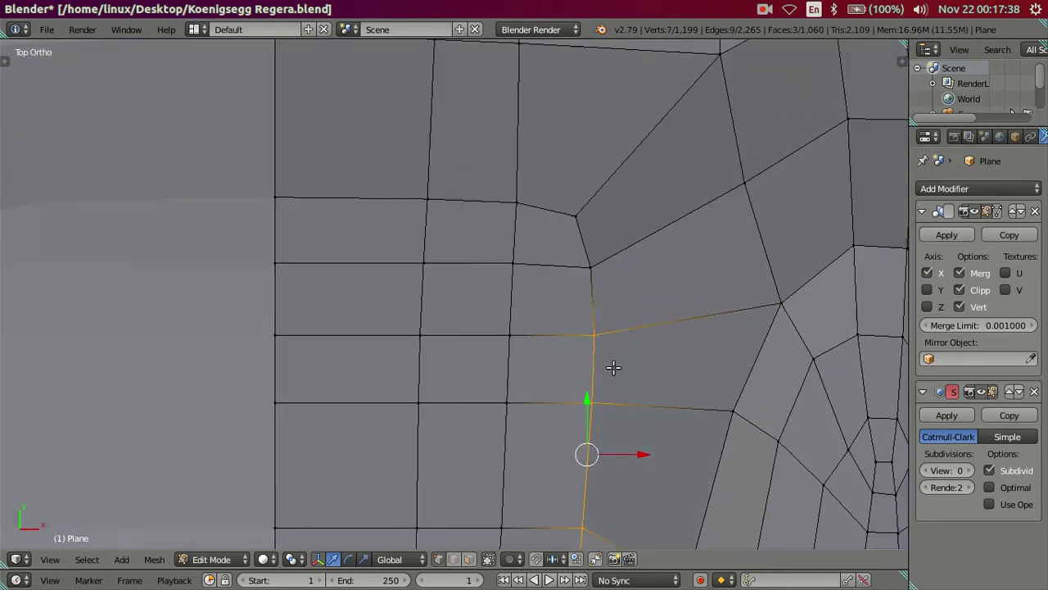
shift+middle_drag(613, 367, 599, 304)
drag(624, 370, 615, 367)
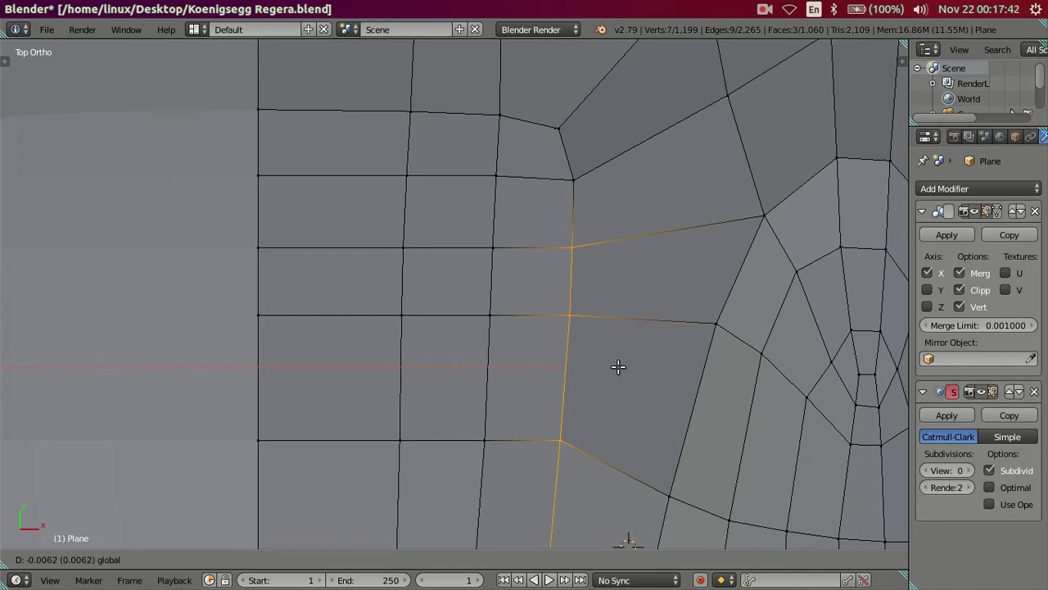
drag(619, 366, 618, 366)
shift+middle_drag(613, 365, 611, 295)
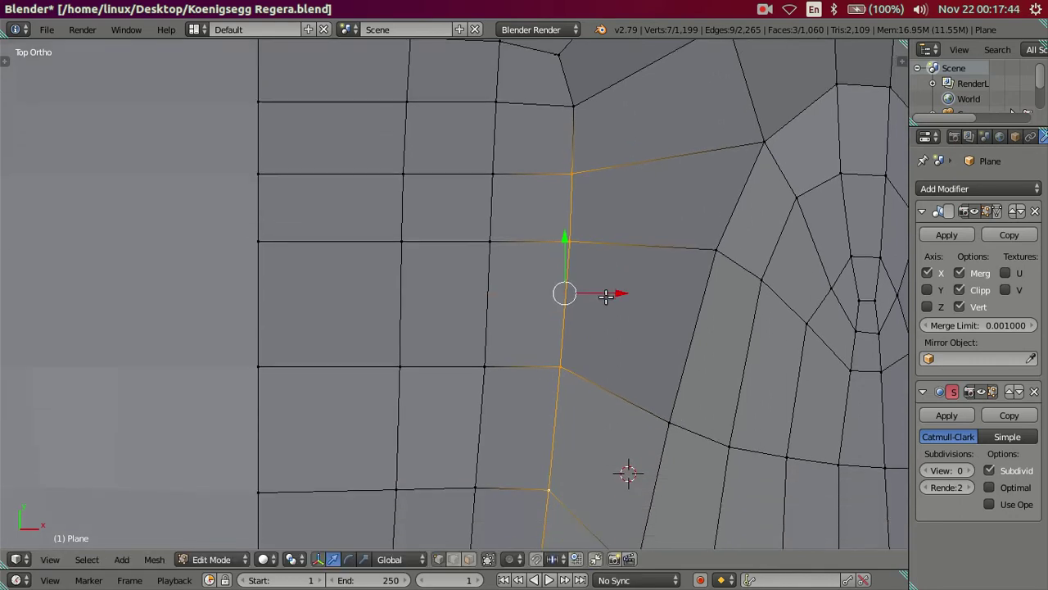
scroll(608, 295, down, 2)
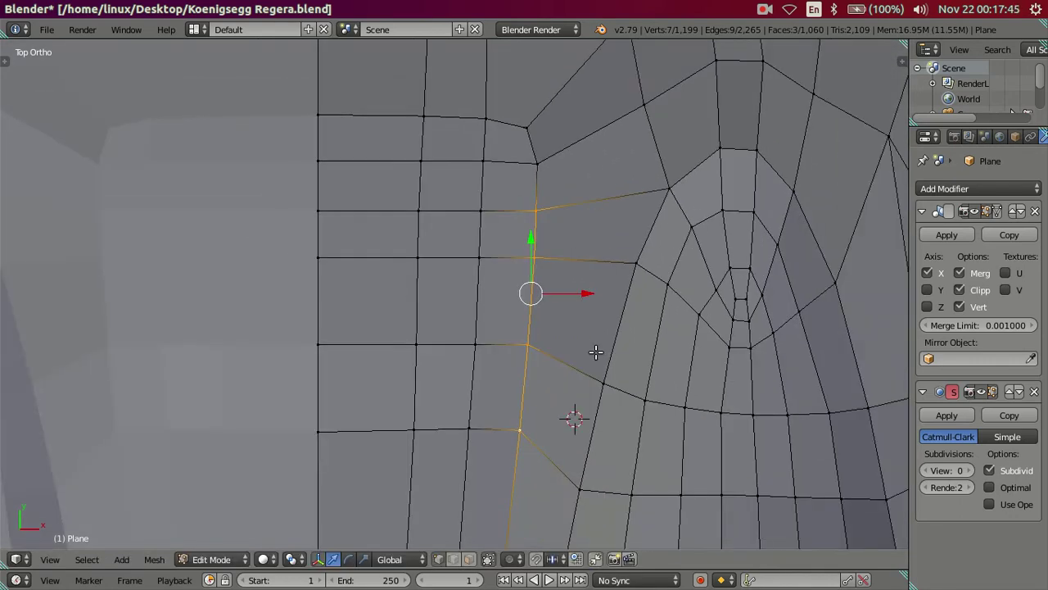
Rotate the selected edges slightly and shift them along X, then deselect.
key(r)
click(716, 436)
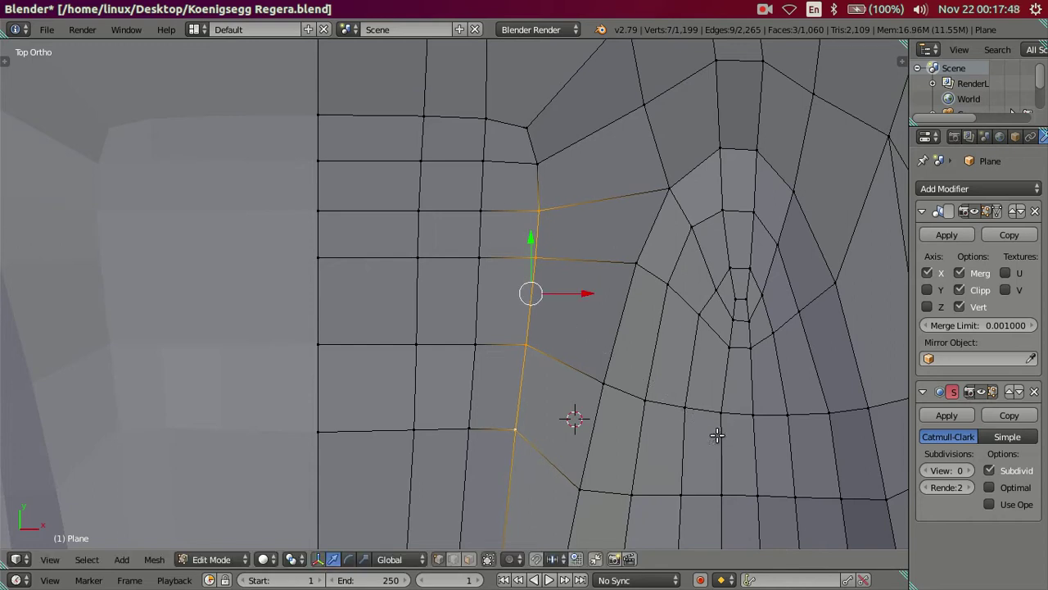
click(588, 292)
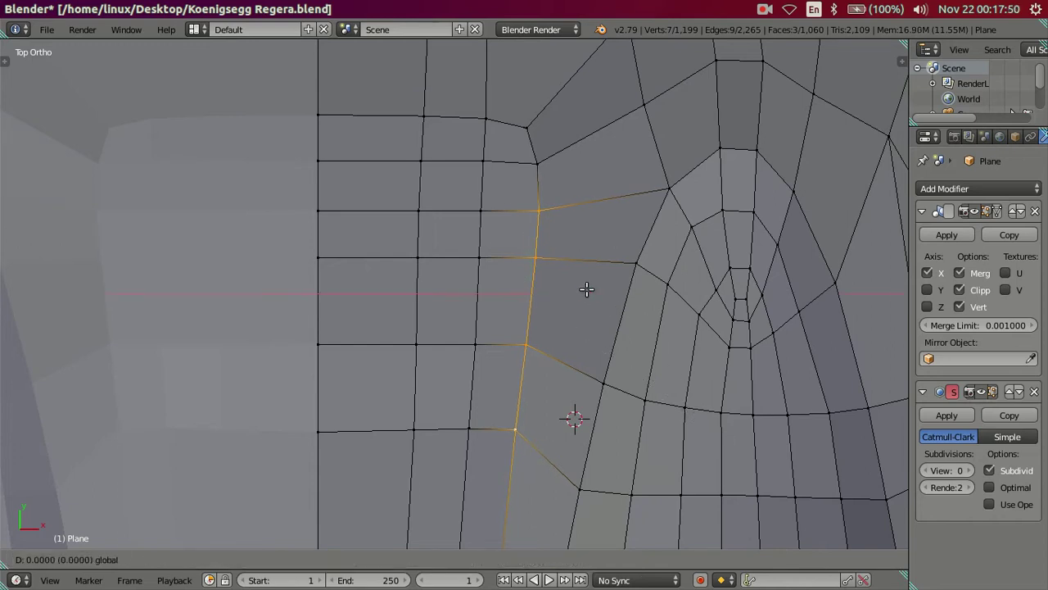
click(583, 291)
key(a)
scroll(457, 327, down, 3)
Lower the three-vertex edge row beneath the side groove by -0.0008.
middle_drag(453, 317, 513, 321)
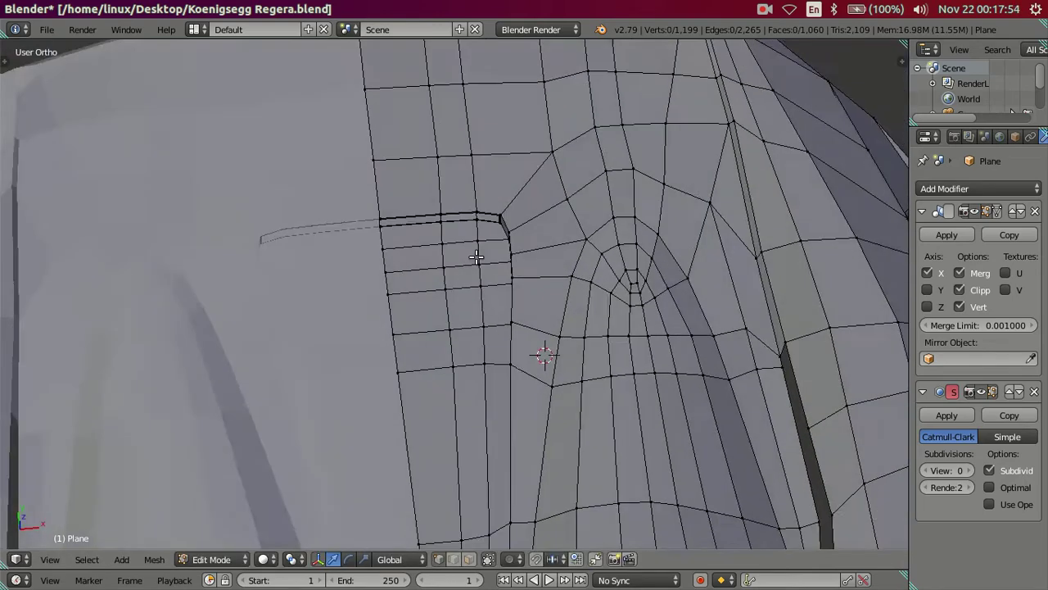
scroll(512, 321, up, 2)
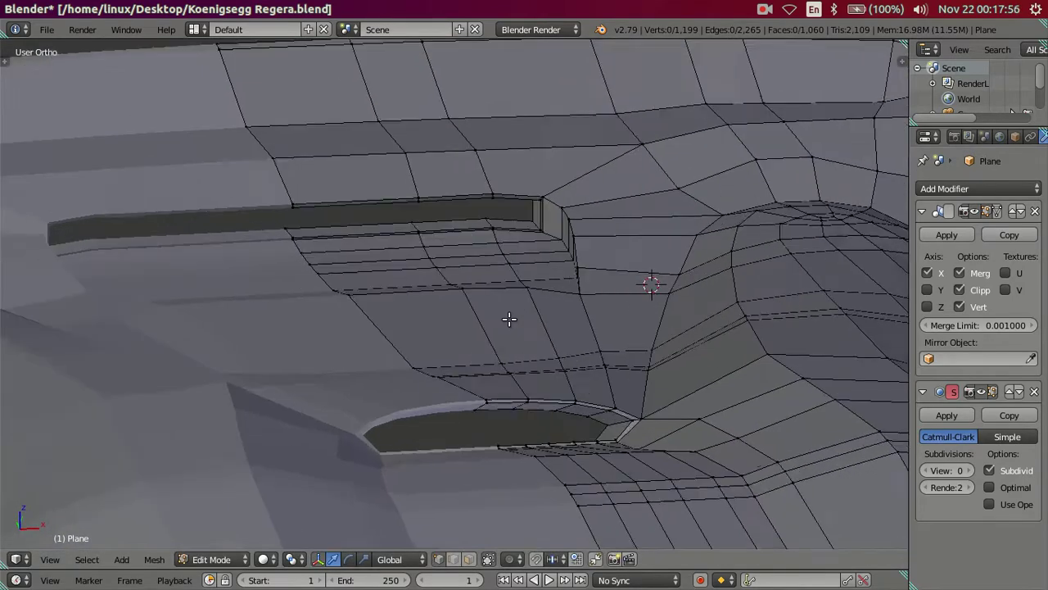
scroll(508, 318, up, 1)
scroll(494, 311, up, 1)
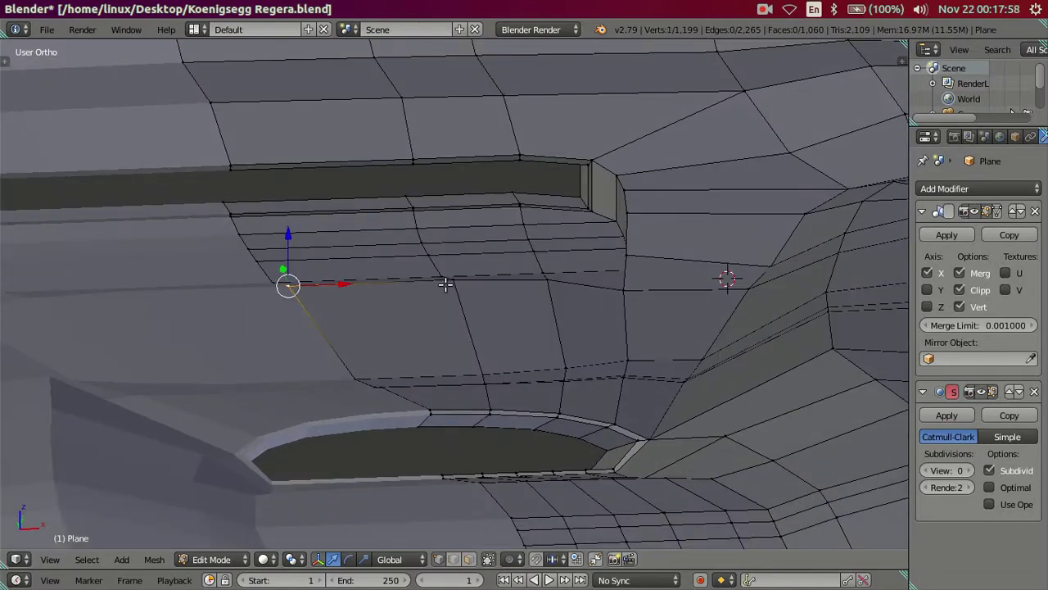
drag(432, 241, 430, 245)
mouse_move(430, 245)
middle_down()
mouse_move(565, 276)
mouse_move(628, 305)
mouse_move(697, 274)
mouse_move(519, 290)
mouse_move(459, 278)
middle_up()
Check the recess on the smoothed body outside mesh editing.
key(Tab)
key(Tab)
scroll(500, 291, up, 3)
scroll(494, 292, up, 2)
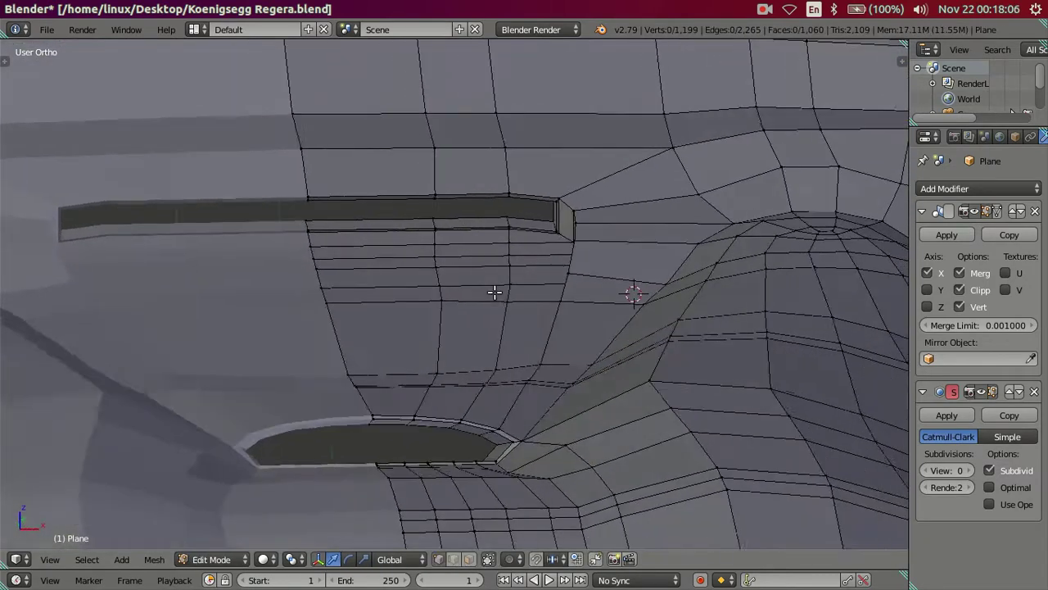
scroll(493, 290, up, 3)
scroll(521, 284, up, 2)
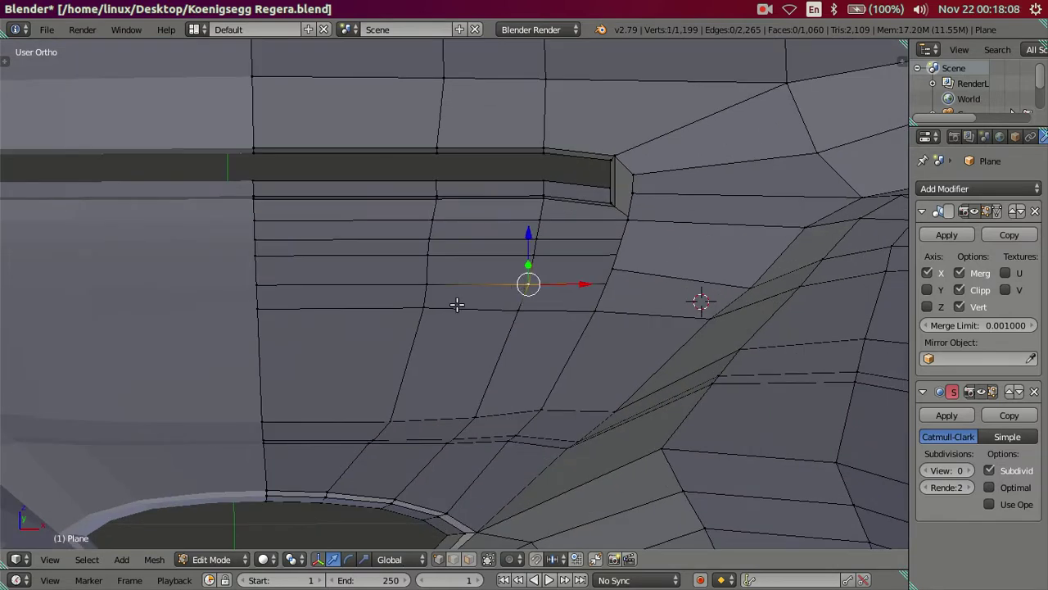
middle_drag(525, 267, 520, 268)
scroll(519, 270, up, 2)
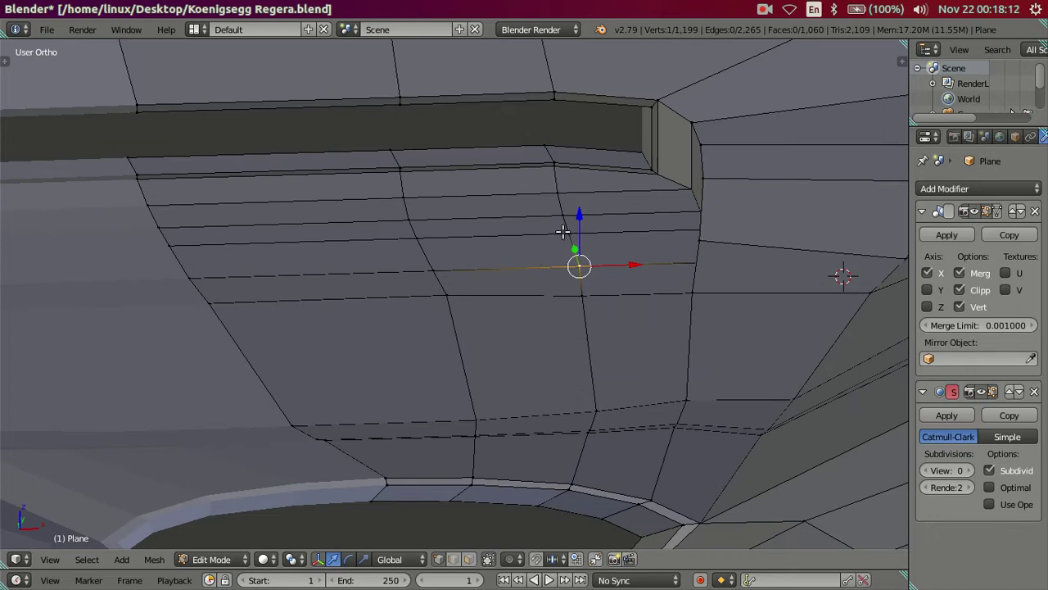
alt+right_click(559, 182)
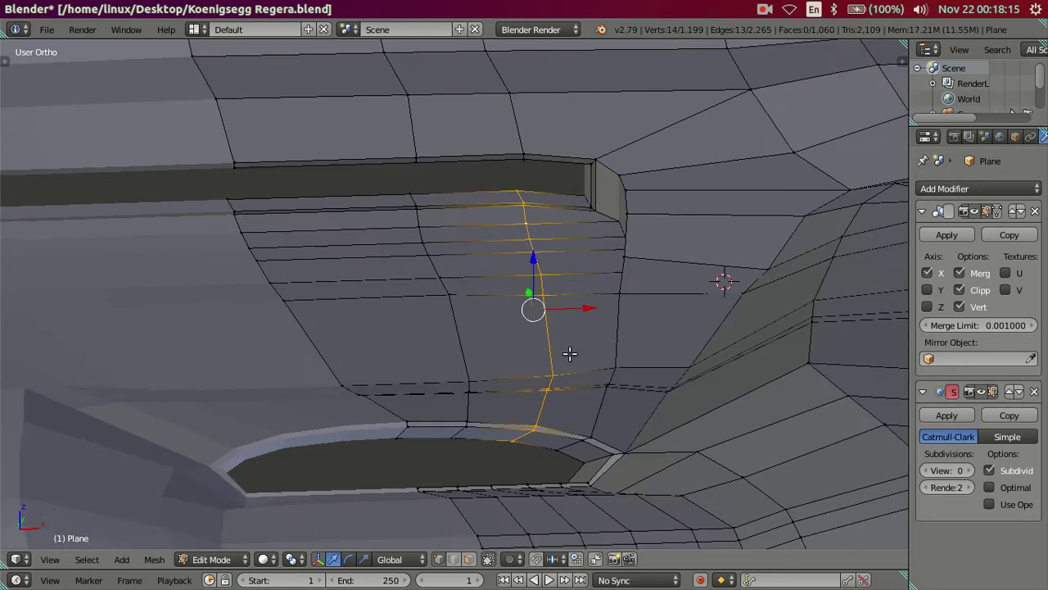
key(a)
mouse_move(569, 353)
middle_down()
mouse_move(611, 375)
mouse_move(619, 352)
middle_up()
right_click(729, 286)
mouse_move(728, 286)
middle_down()
mouse_move(470, 344)
mouse_move(452, 310)
middle_up()
alt+click(454, 326)
mouse_move(555, 380)
middle_down()
mouse_move(500, 357)
mouse_move(515, 402)
mouse_move(503, 316)
mouse_move(510, 328)
mouse_move(500, 336)
middle_up()
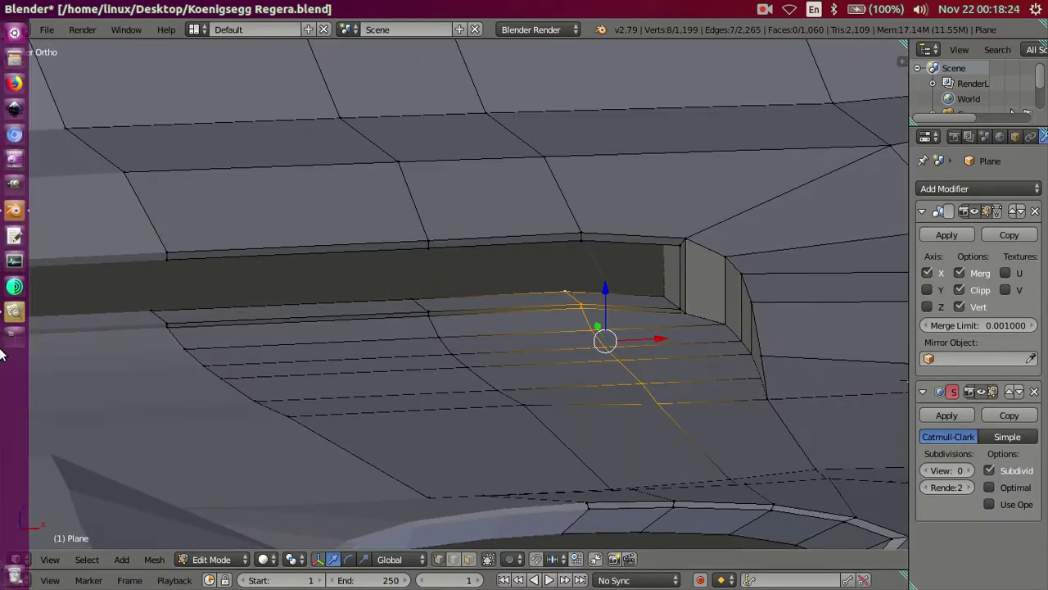
click(12, 314)
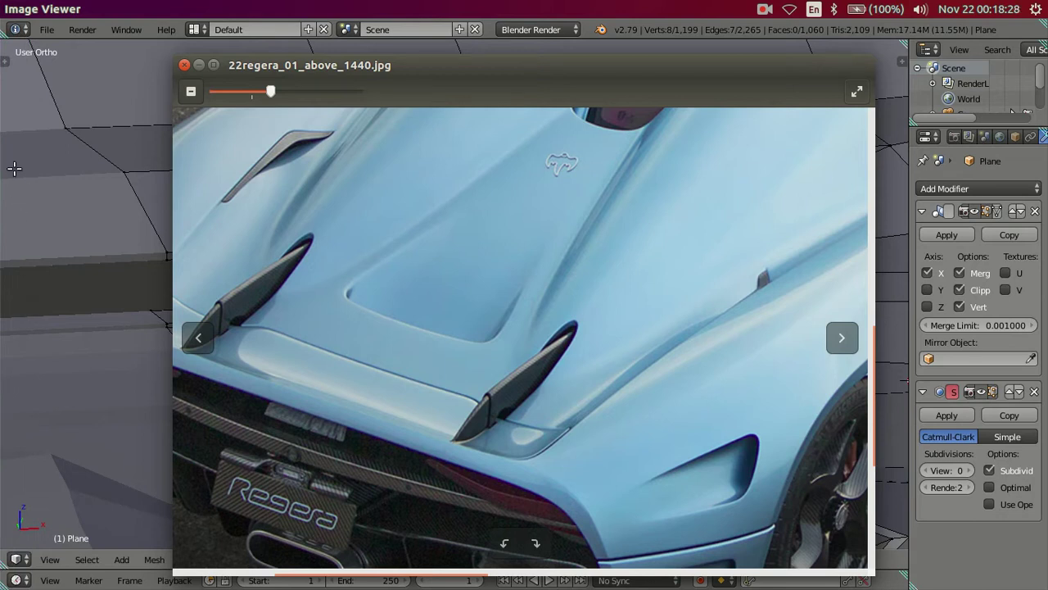
click(12, 211)
mouse_move(456, 335)
middle_down()
mouse_move(662, 449)
mouse_move(483, 421)
middle_up()
scroll(662, 449, up, 3)
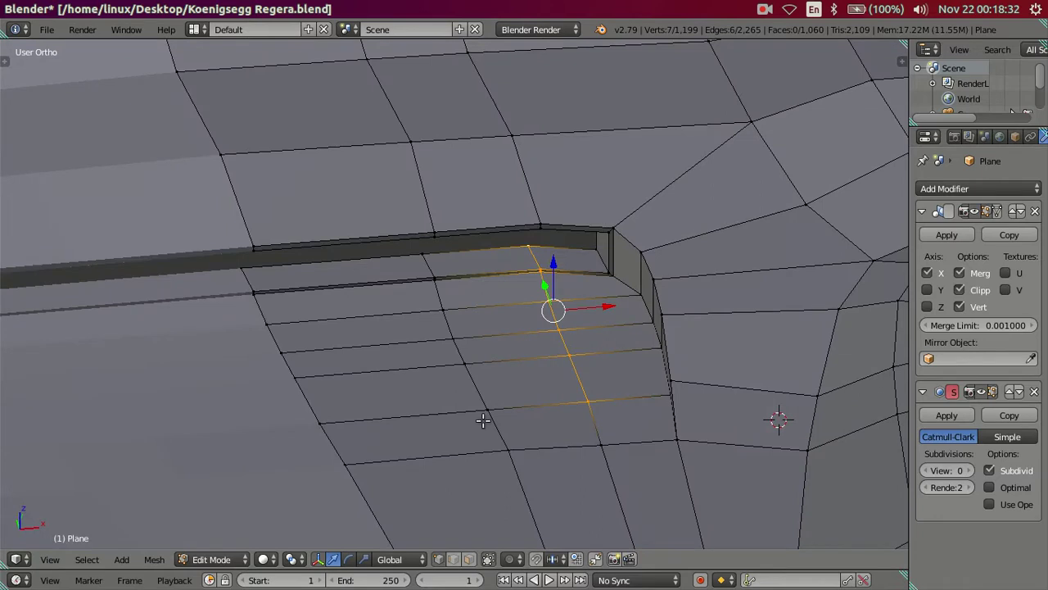
Extend the face selection along the band under the groove and push it slightly down.
ctrl+click(428, 273)
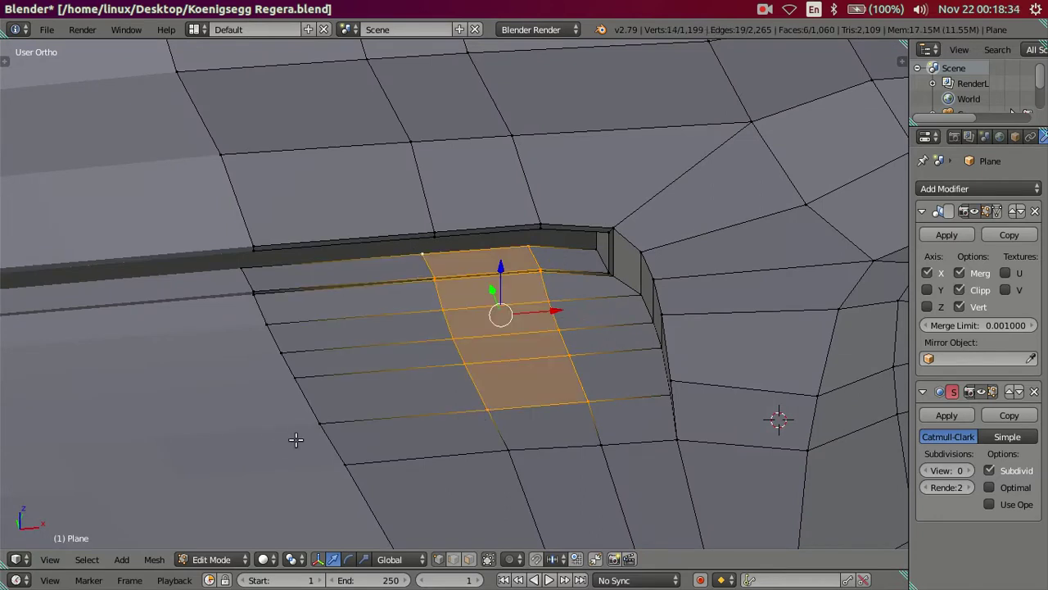
ctrl+click(267, 303)
middle_drag(424, 342, 411, 316)
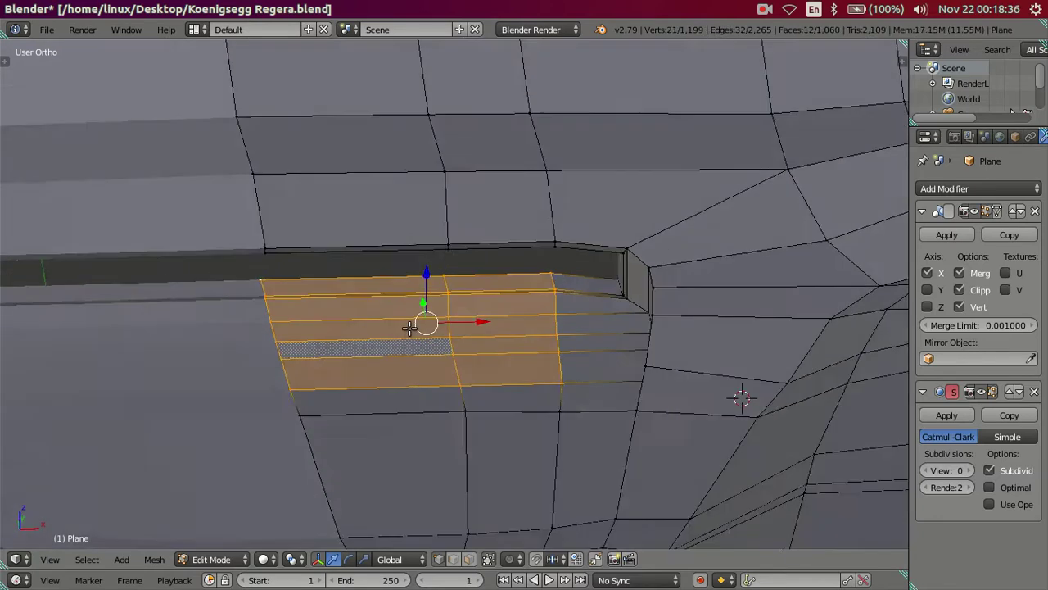
scroll(501, 306, up, 2)
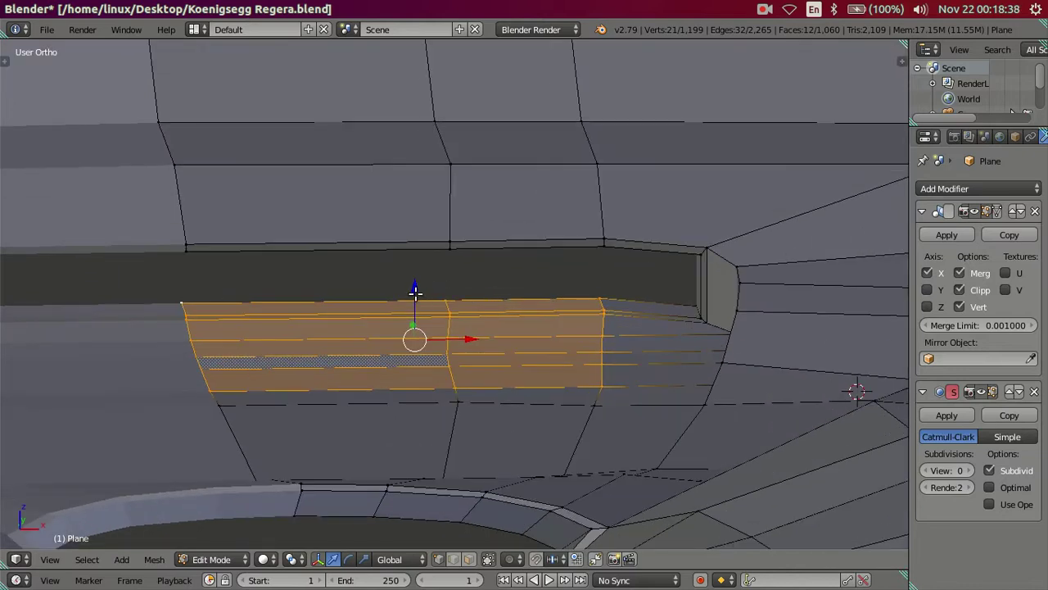
drag(414, 288, 421, 295)
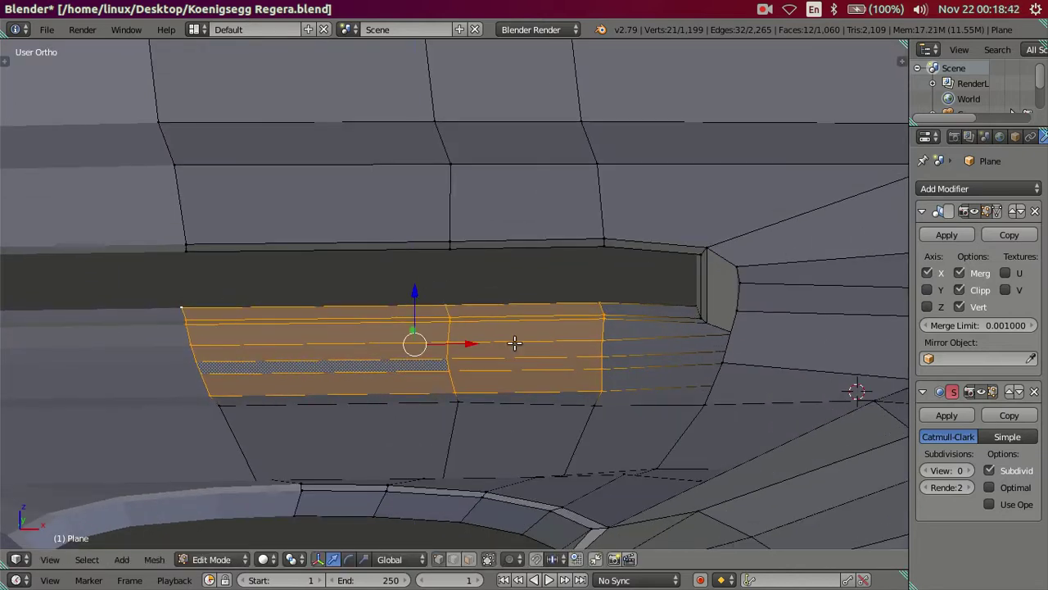
Deselect both ends of the bottom row and lower the remaining faces further.
shift+right_click(532, 390)
shift+right_click(353, 397)
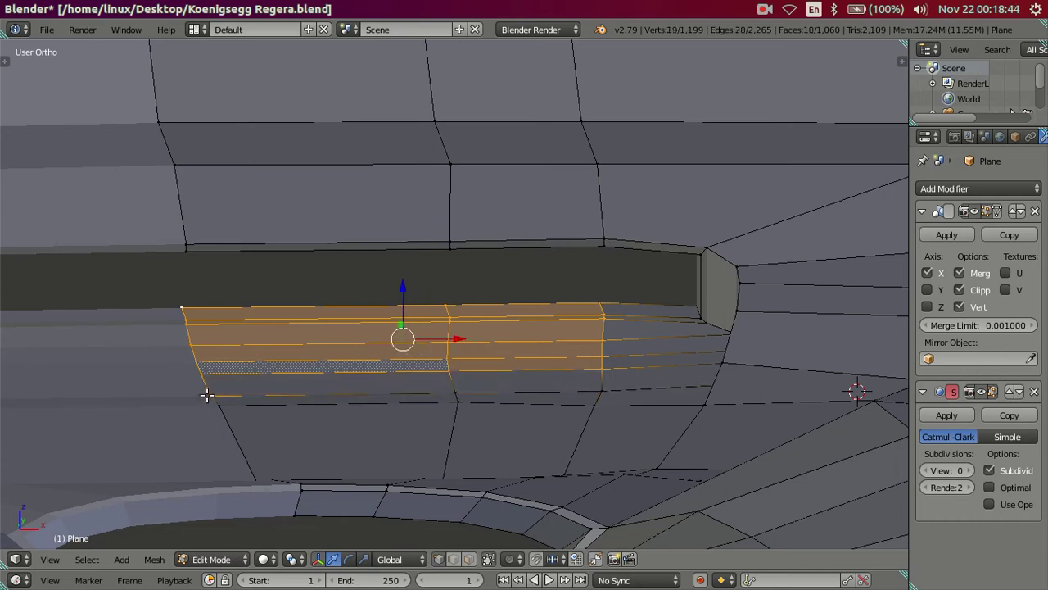
drag(414, 283, 424, 292)
mouse_move(424, 292)
middle_down()
mouse_move(536, 371)
mouse_move(595, 361)
mouse_move(590, 351)
mouse_move(580, 363)
mouse_move(599, 398)
mouse_move(584, 351)
mouse_move(589, 363)
mouse_move(480, 370)
mouse_move(480, 379)
middle_up()
scroll(496, 367, down, 2)
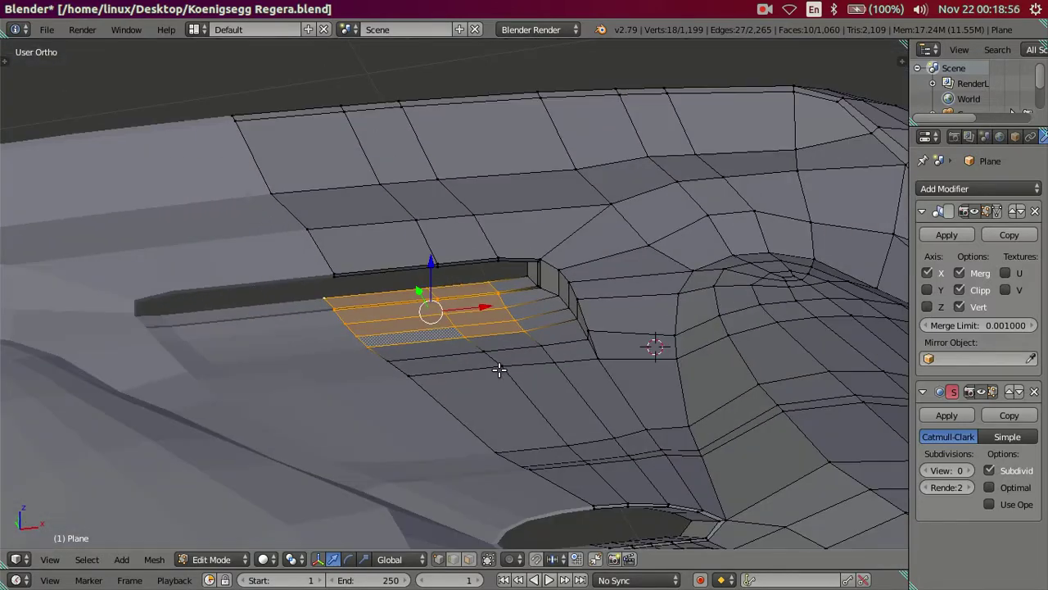
scroll(498, 367, up, 2)
scroll(511, 369, up, 2)
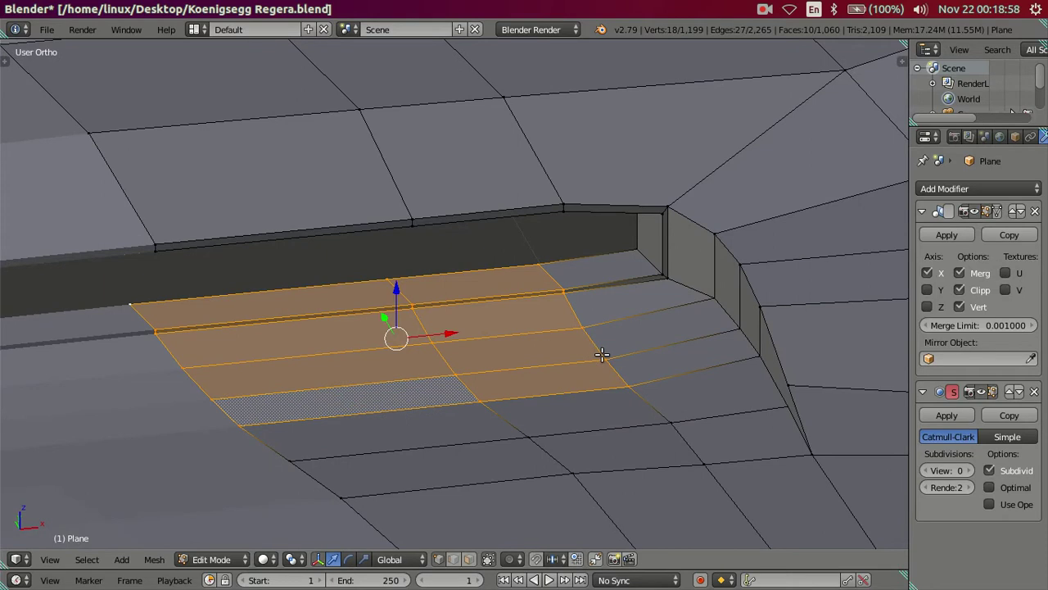
Trim the selection to the top strip with circle select and lower it slightly.
key(c)
scroll(592, 402, up, 3)
middle_drag(592, 386, 176, 437)
right_click(175, 437)
middle_drag(426, 428, 398, 414)
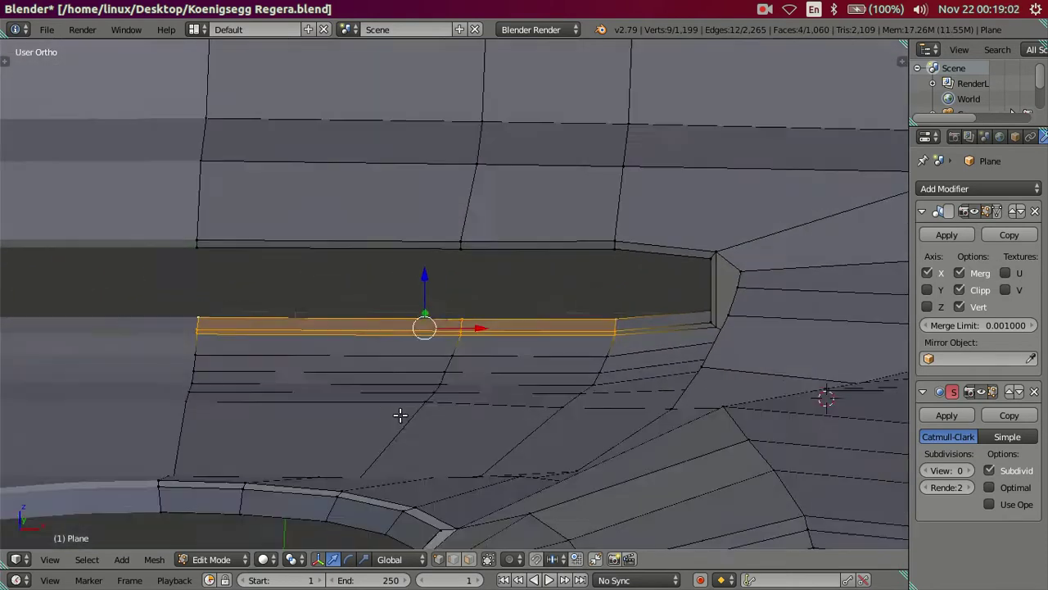
drag(429, 277, 432, 284)
middle_drag(431, 285, 567, 311)
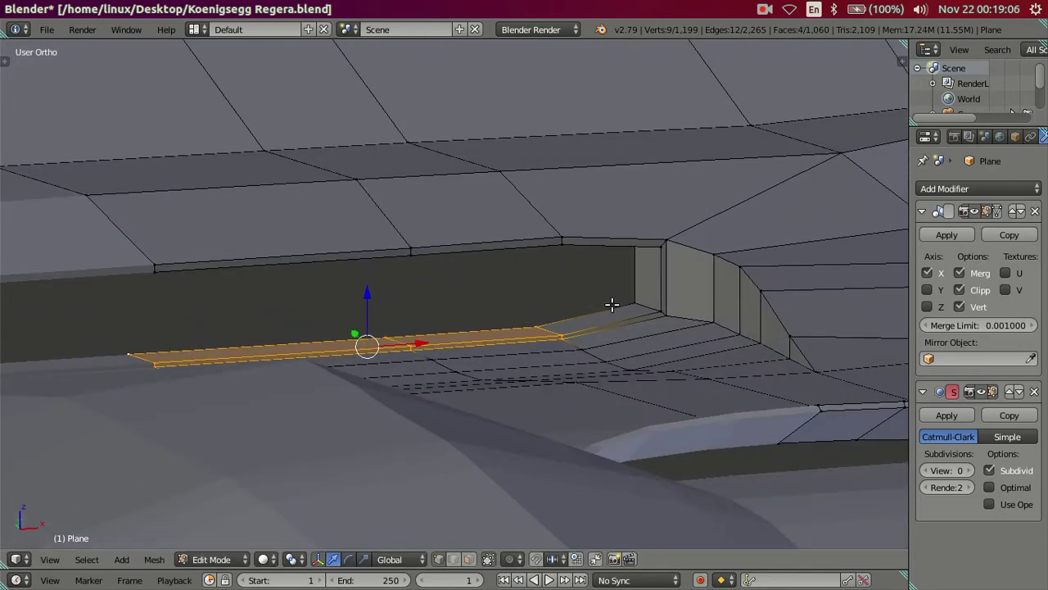
In wireframe, slide the recess's corner vertex slightly sideways, then return to solid shading.
key(z)
right_click(634, 303)
mouse_move(649, 286)
middle_down()
mouse_move(632, 342)
mouse_move(639, 363)
mouse_move(592, 457)
mouse_move(614, 424)
mouse_move(628, 489)
mouse_move(564, 439)
mouse_move(622, 247)
middle_up()
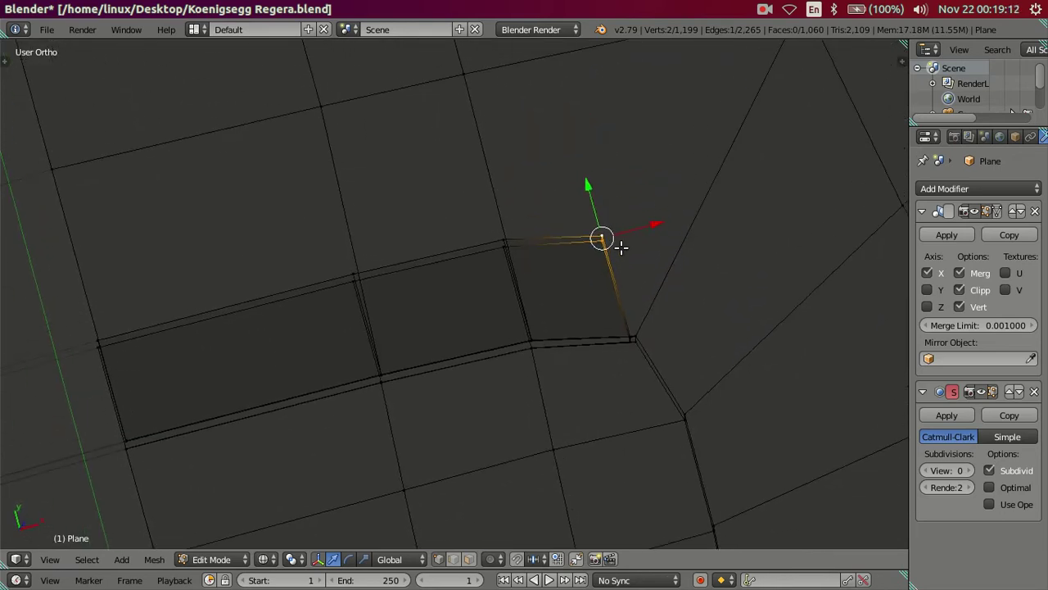
mouse_move(604, 358)
middle_down()
mouse_move(615, 257)
mouse_move(672, 297)
mouse_move(717, 360)
mouse_move(584, 295)
middle_up()
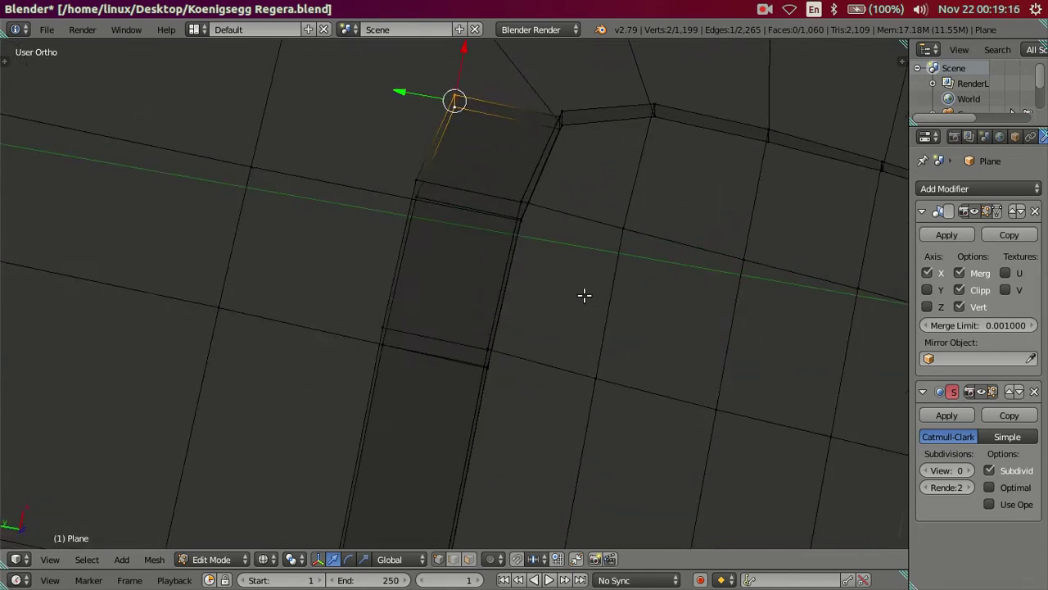
drag(458, 74, 458, 71)
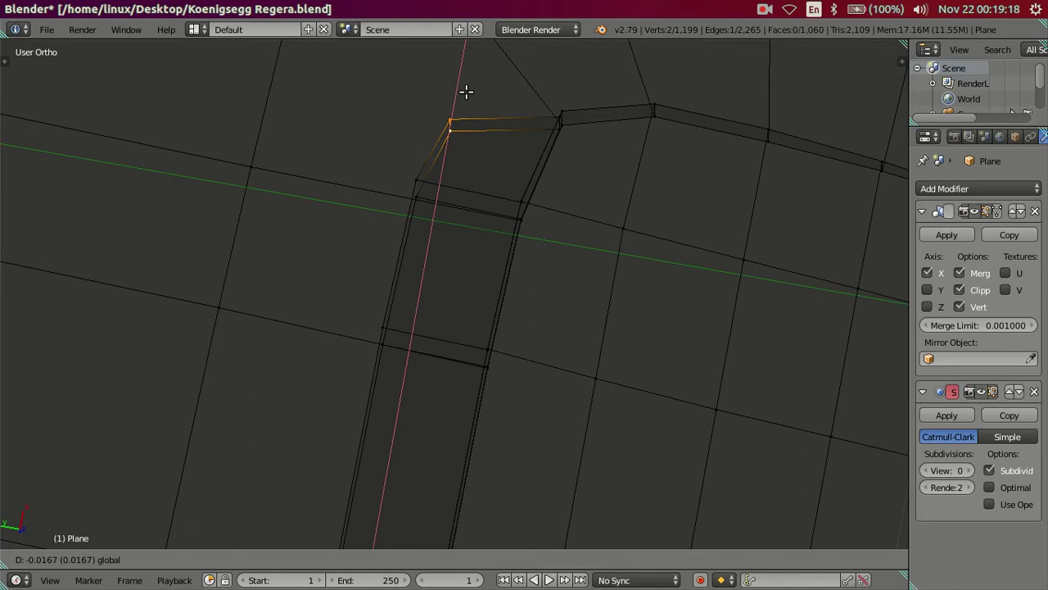
click(466, 92)
key(a)
scroll(428, 243, down, 3)
key(z)
Review the deepened recess on the smoothed body outside mesh editing.
mouse_move(491, 321)
middle_down()
mouse_move(498, 143)
mouse_move(562, 139)
mouse_move(625, 161)
mouse_move(623, 143)
mouse_move(499, 166)
mouse_move(535, 424)
mouse_move(545, 393)
mouse_move(590, 433)
mouse_move(613, 398)
mouse_move(571, 438)
mouse_move(529, 382)
mouse_move(471, 412)
mouse_move(461, 383)
mouse_move(457, 393)
mouse_move(382, 396)
mouse_move(601, 405)
mouse_move(662, 384)
mouse_move(692, 394)
mouse_move(507, 372)
middle_up()
scroll(382, 395, down, 2)
key(Tab)
scroll(379, 400, down, 3)
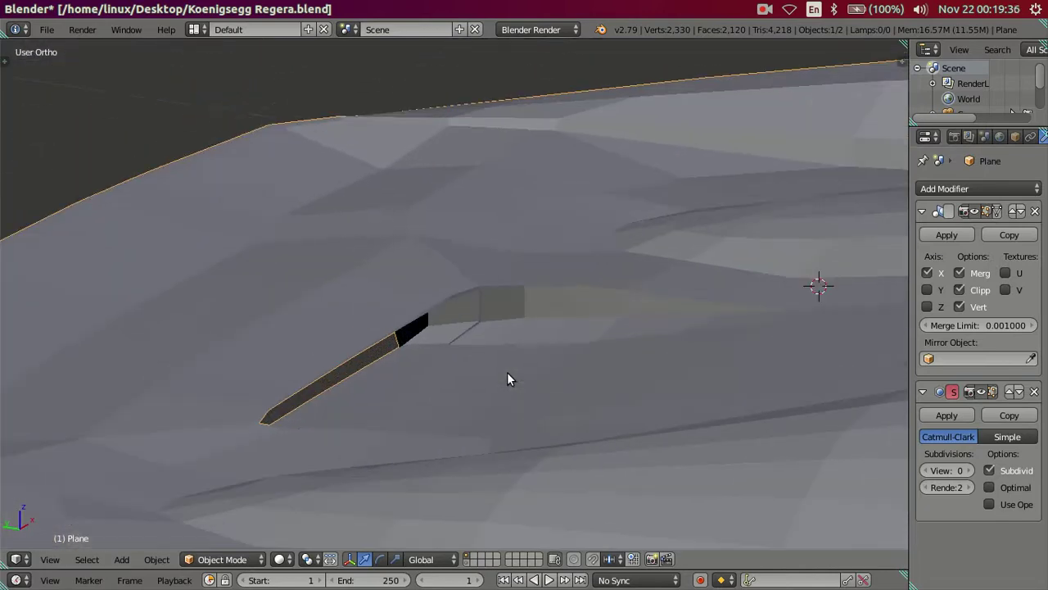
Try selecting edge loops across the hood, then undo the selection.
key(Tab)
scroll(506, 372, up, 2)
key(Tab)
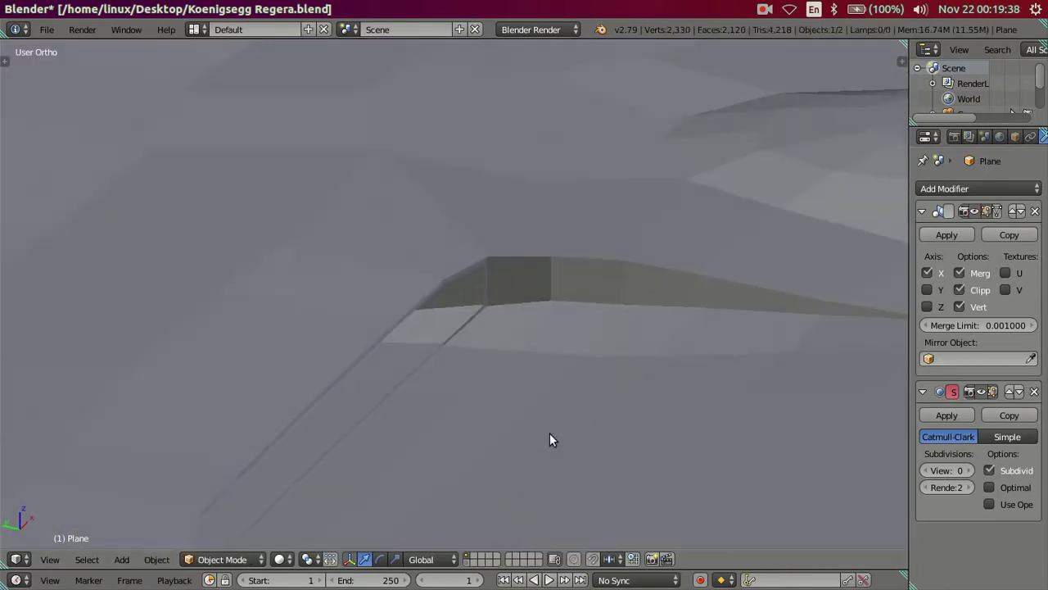
key(Tab)
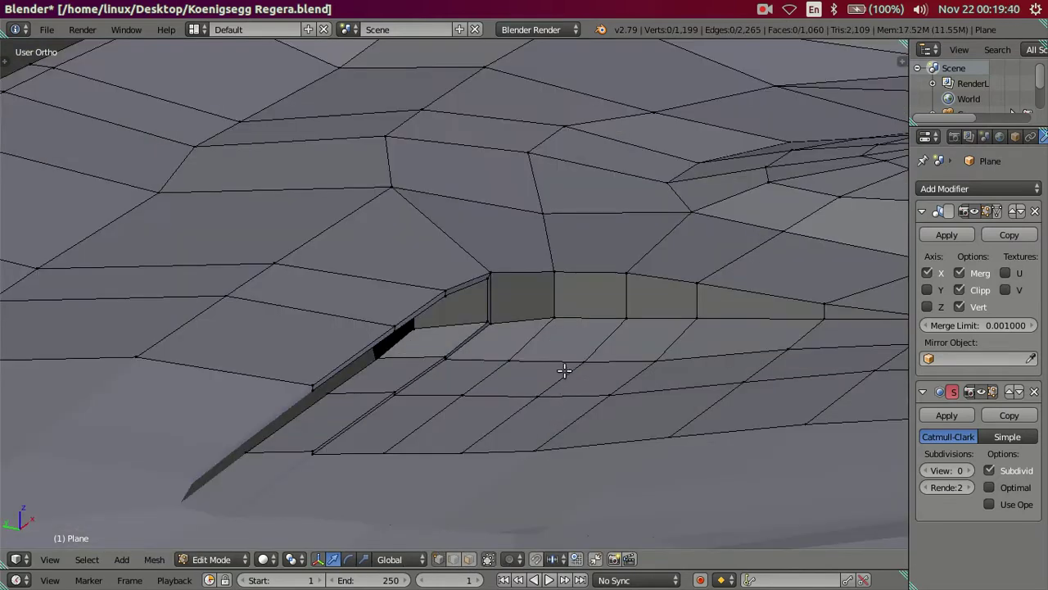
alt+shift+right_click(409, 432)
key(a)
alt+shift+right_click(403, 447)
middle_drag(435, 436, 423, 478)
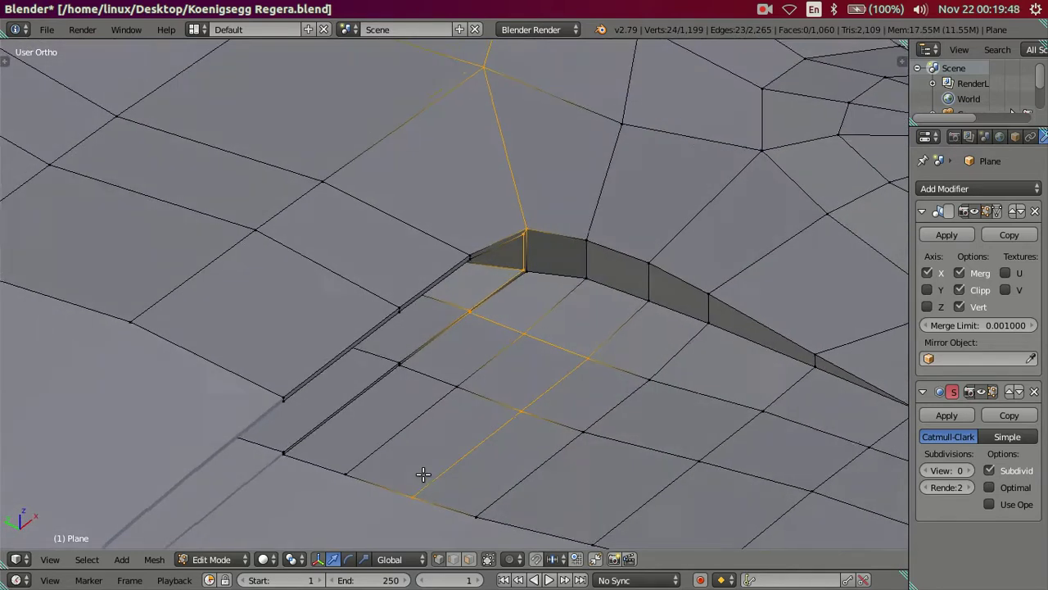
key(z)
key(ctrl+z)
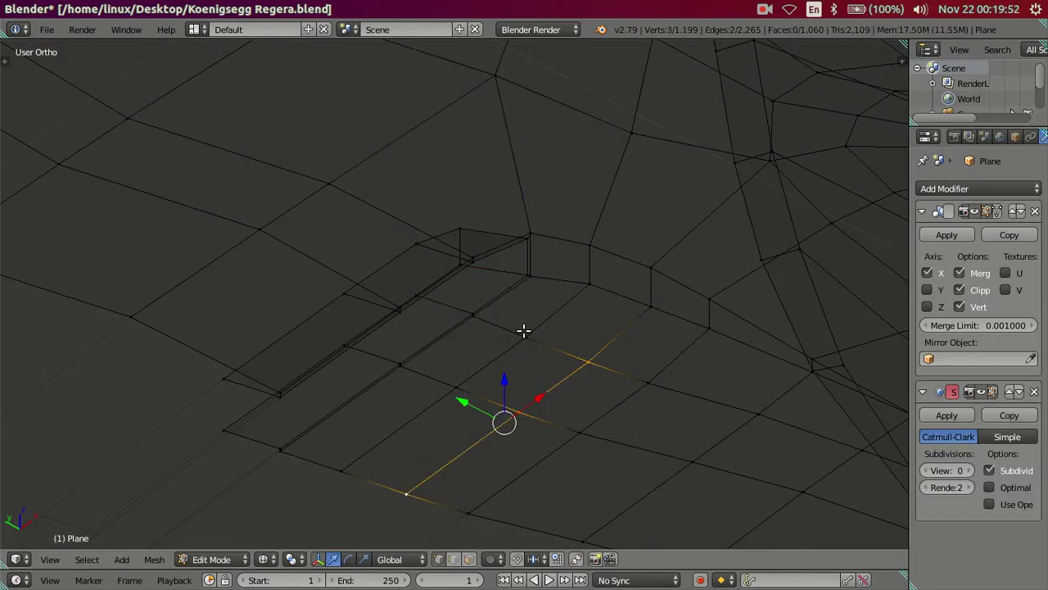
Select the faces at the side groove's front end, excluding the hatched face.
shift+right_click(339, 465)
middle_drag(372, 458, 413, 421)
mouse_move(449, 385)
middle_down()
mouse_move(461, 367)
mouse_move(476, 395)
middle_up()
key(c)
drag(483, 391, 255, 459)
scroll(294, 467, up, 2)
scroll(360, 488, up, 2)
scroll(410, 495, up, 3)
mouse_move(414, 495)
middle_down()
mouse_move(552, 457)
mouse_move(552, 433)
mouse_move(571, 423)
mouse_move(558, 421)
mouse_move(562, 434)
mouse_move(587, 414)
mouse_move(604, 426)
mouse_move(570, 421)
middle_up()
key(Escape)
key(z)
Lower the four front-end faces by -0.0026 and compare with the reference photo.
drag(404, 397, 404, 402)
mouse_move(404, 402)
middle_down()
mouse_move(440, 423)
mouse_move(498, 432)
mouse_move(496, 442)
mouse_move(545, 480)
mouse_move(645, 415)
middle_up()
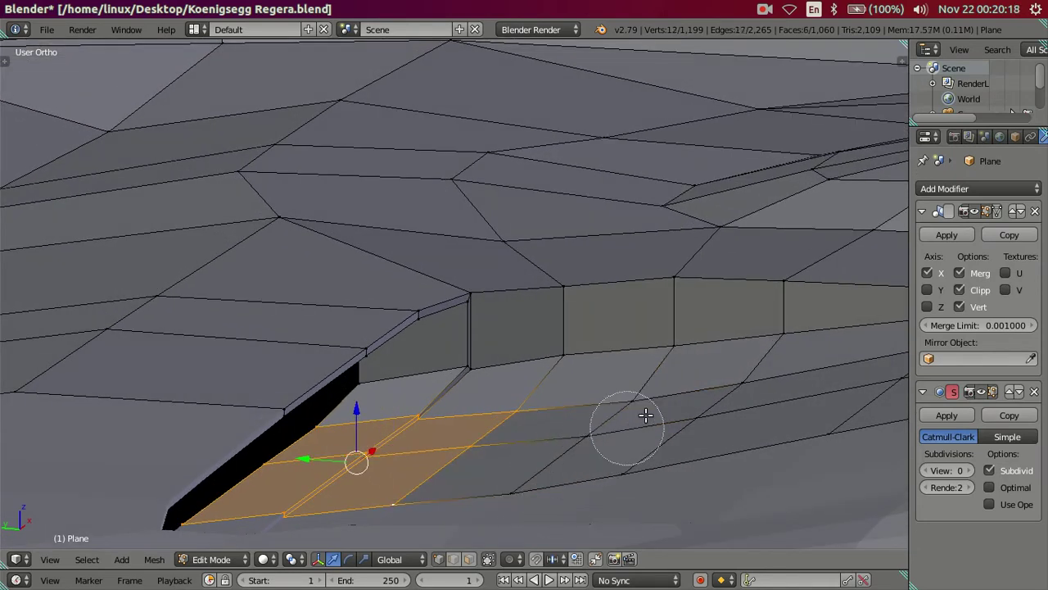
drag(350, 411, 357, 414)
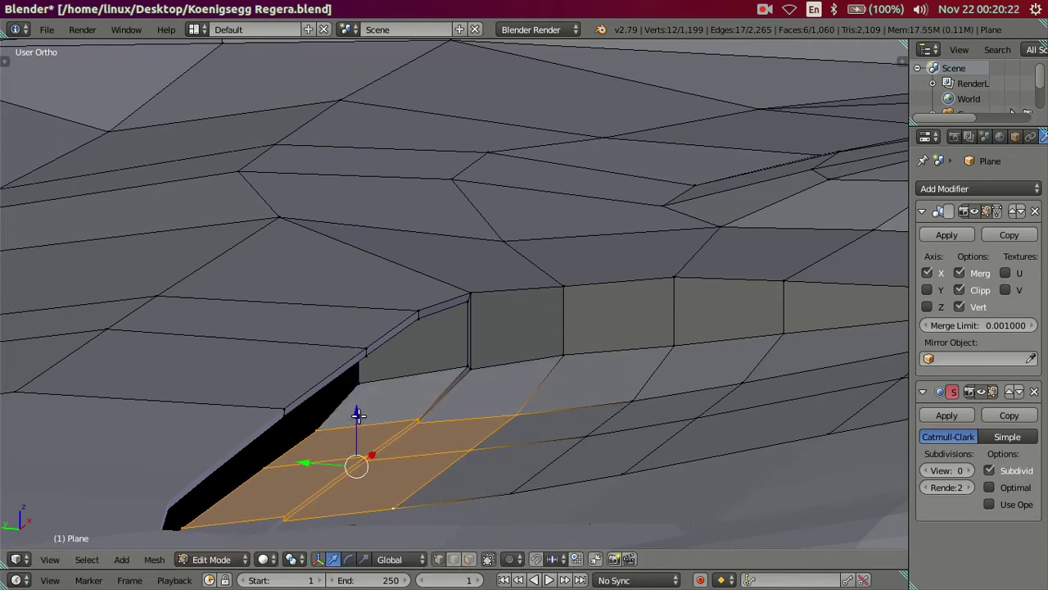
mouse_move(422, 516)
middle_down()
mouse_move(445, 480)
mouse_move(549, 422)
middle_up()
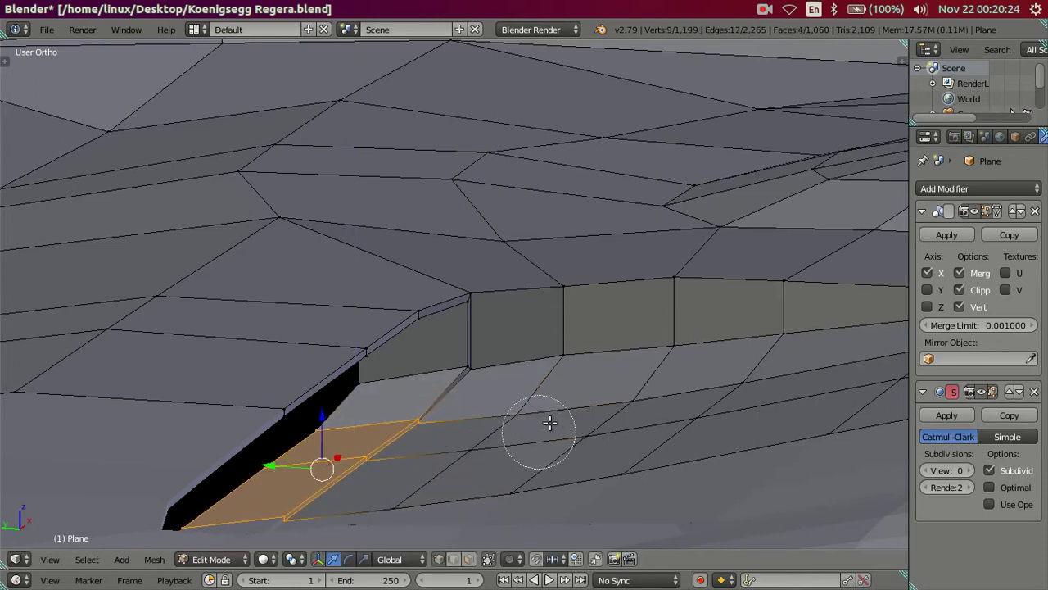
drag(328, 419, 319, 421)
scroll(488, 436, down, 3)
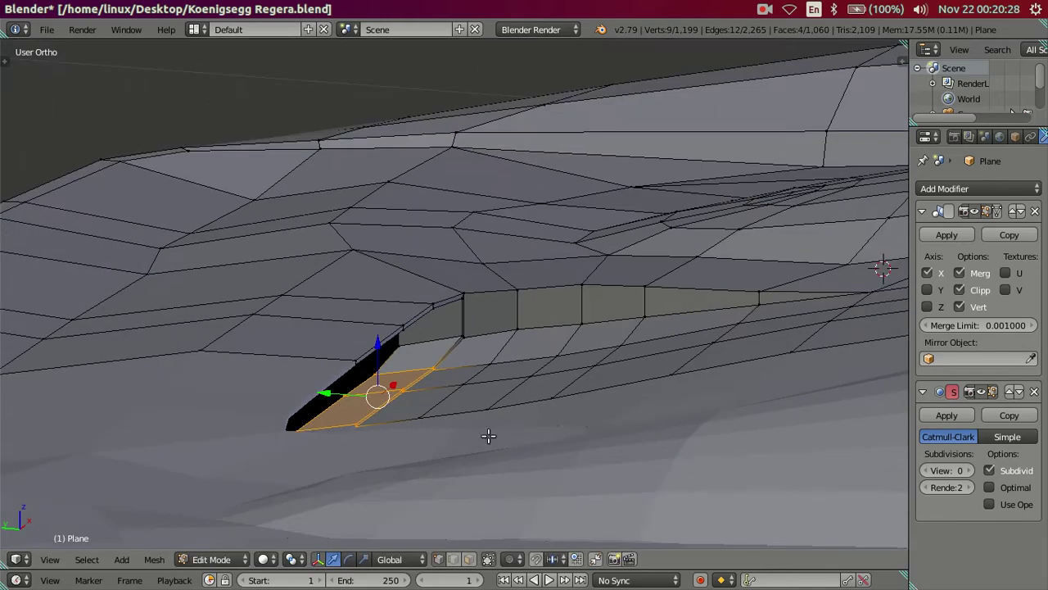
key(a)
mouse_move(578, 433)
middle_down()
mouse_move(614, 421)
mouse_move(552, 434)
mouse_move(553, 405)
mouse_move(517, 414)
mouse_move(571, 402)
mouse_move(611, 407)
mouse_move(632, 426)
mouse_move(590, 414)
middle_up()
key(Tab)
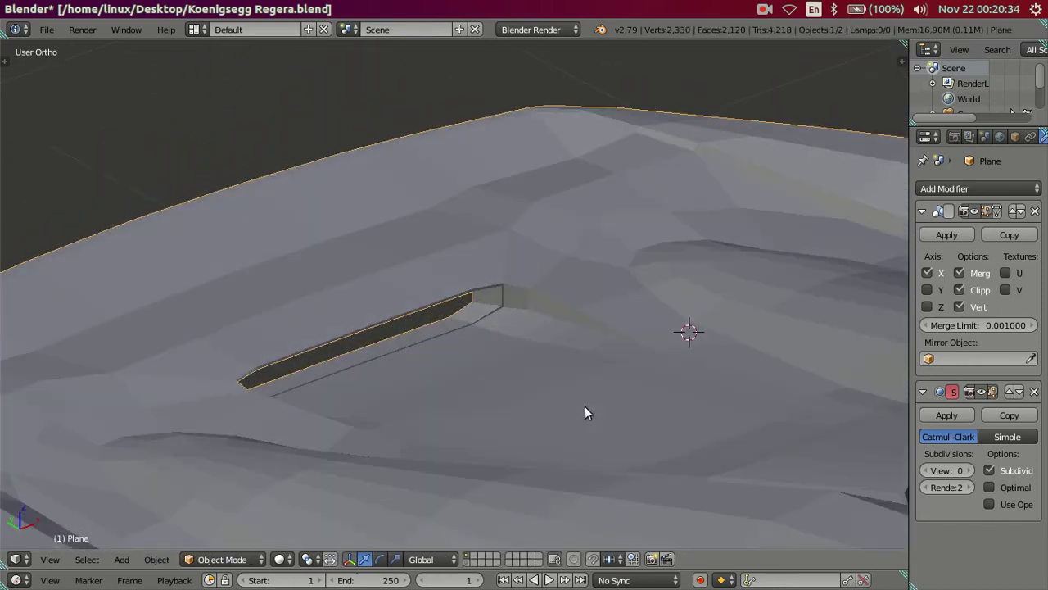
click(13, 315)
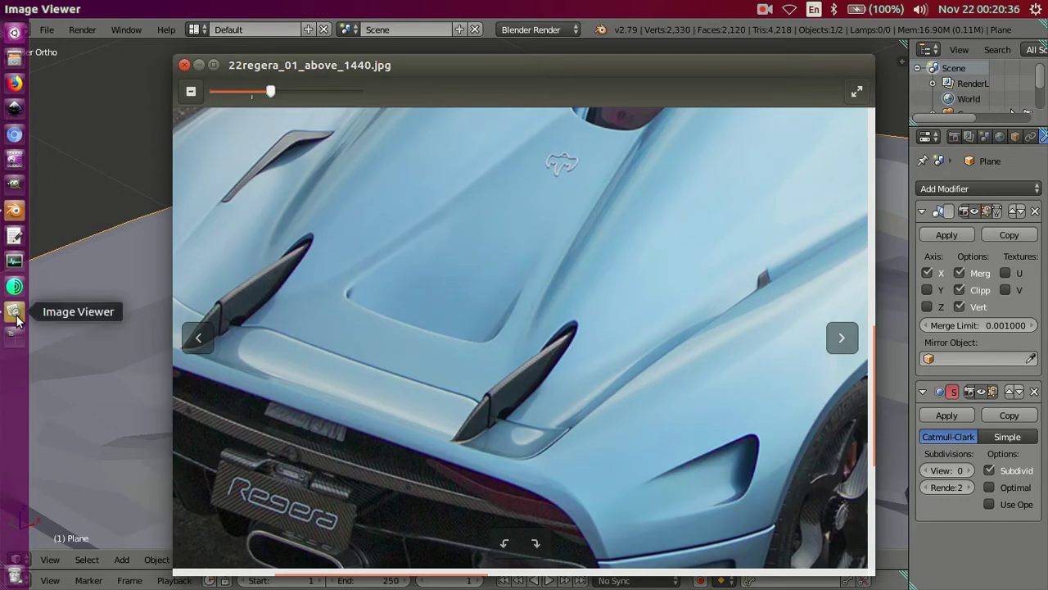
click(14, 210)
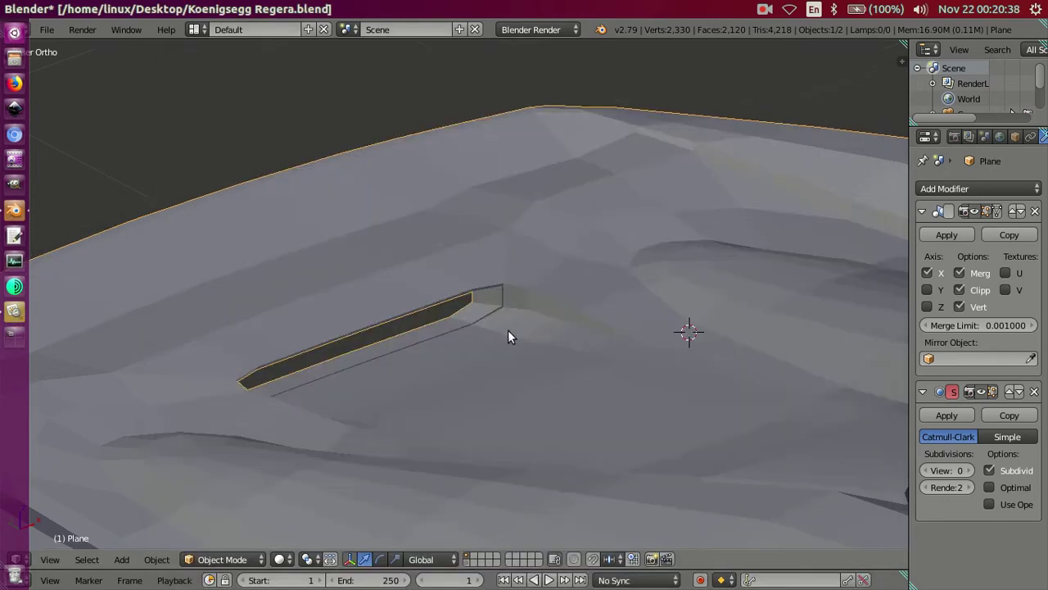
Select the strip of faces just below the hood slot.
mouse_move(537, 402)
middle_down()
mouse_move(459, 362)
mouse_move(452, 370)
middle_up()
key(Tab)
scroll(453, 370, up, 2)
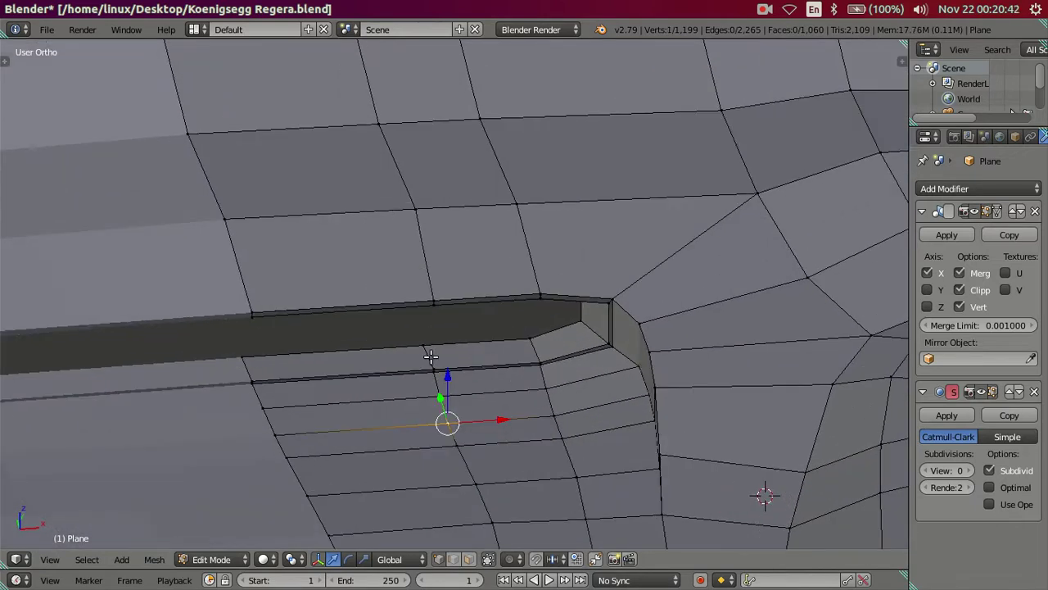
middle_drag(432, 348, 276, 436)
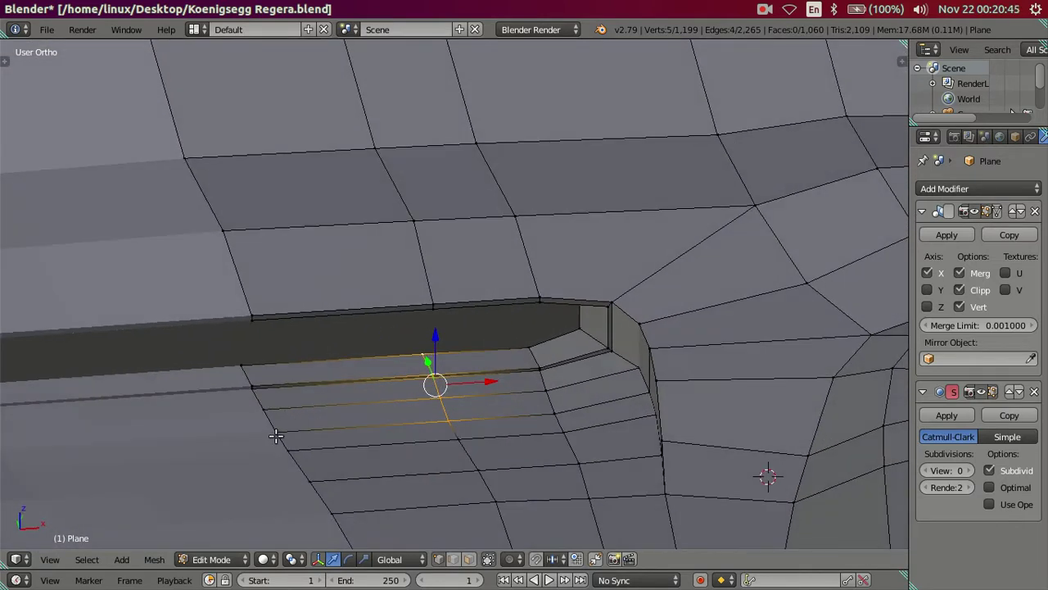
alt+shift+click(257, 368)
middle_drag(257, 368, 383, 391)
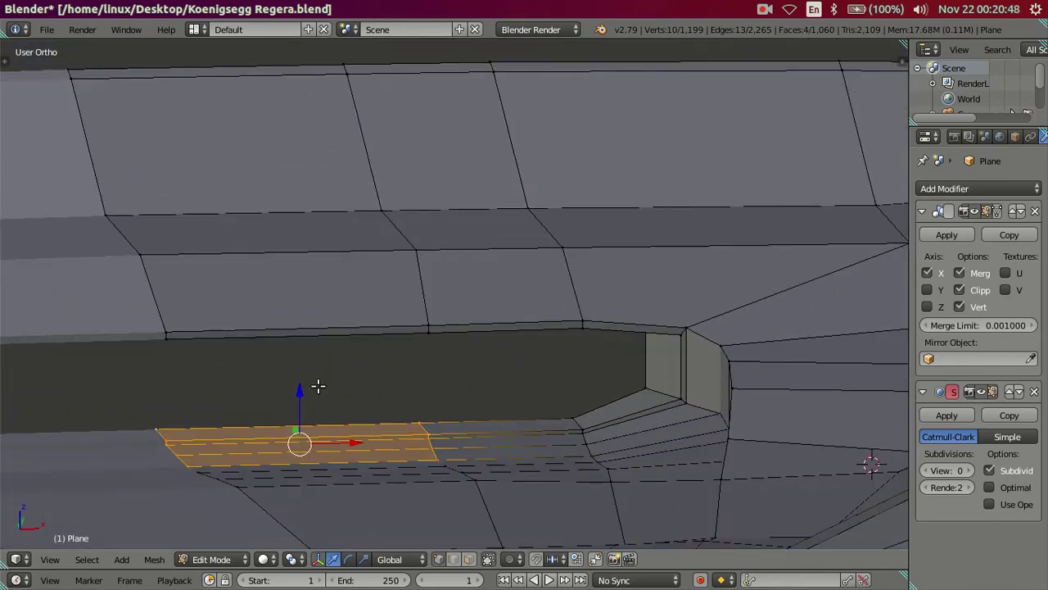
mouse_move(368, 428)
middle_down()
mouse_move(528, 531)
mouse_move(487, 541)
middle_up()
shift+click(134, 418)
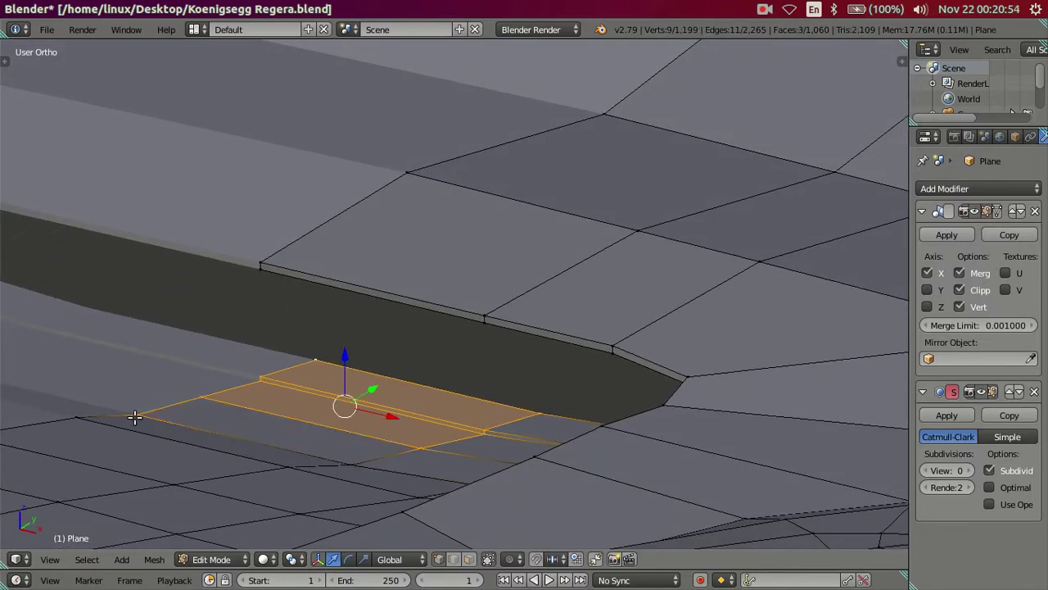
Lower the selected faces slightly along Z, dropping the lowest face from the selection.
drag(373, 355, 393, 364)
shift+click(397, 448)
key(a)
mouse_move(394, 364)
middle_down()
mouse_move(489, 408)
mouse_move(480, 421)
middle_up()
Preview the smoothed hood and nudge the recessed faces down a little more.
key(Tab)
mouse_move(503, 458)
middle_down()
mouse_move(536, 416)
mouse_move(606, 384)
middle_up()
key(Tab)
drag(547, 368, 533, 382)
key(Tab)
mouse_move(533, 382)
middle_down()
mouse_move(542, 442)
mouse_move(558, 461)
mouse_move(702, 421)
mouse_move(538, 405)
mouse_move(447, 431)
mouse_move(510, 516)
mouse_move(471, 333)
mouse_move(381, 307)
mouse_move(359, 317)
mouse_move(346, 304)
mouse_move(440, 358)
mouse_move(283, 364)
middle_up()
key(Tab)
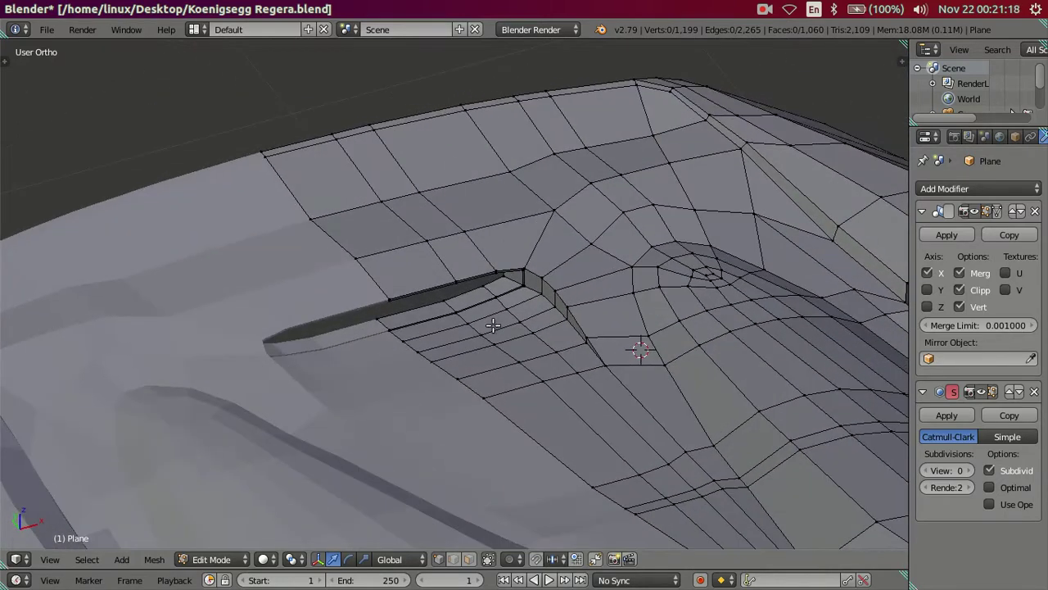
Add two loop cuts beside the hood slot's inner corner to hold the crease.
scroll(493, 325, up, 1)
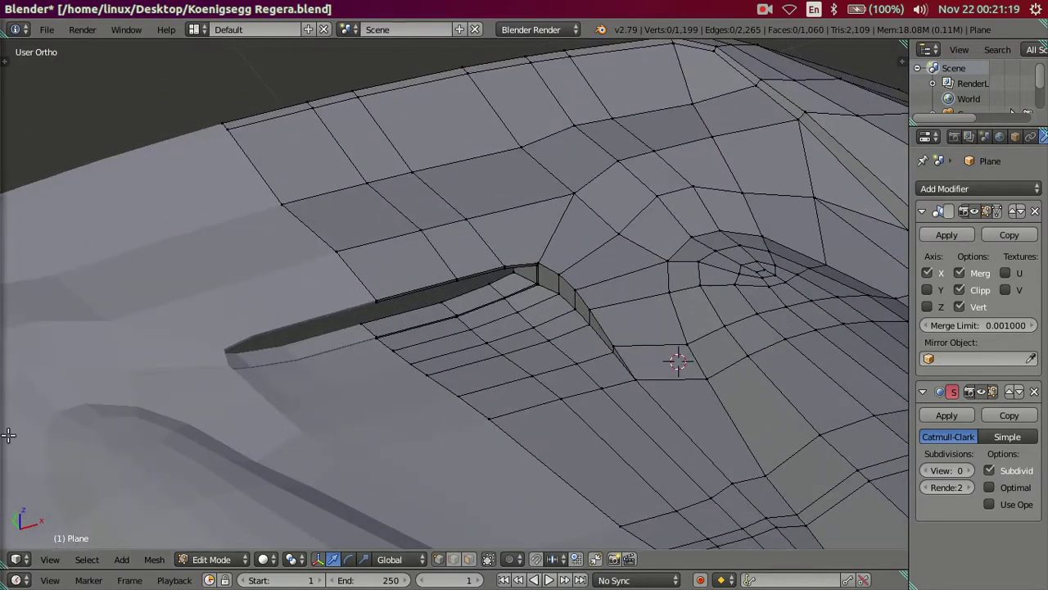
key(ctrl+r)
click(576, 254)
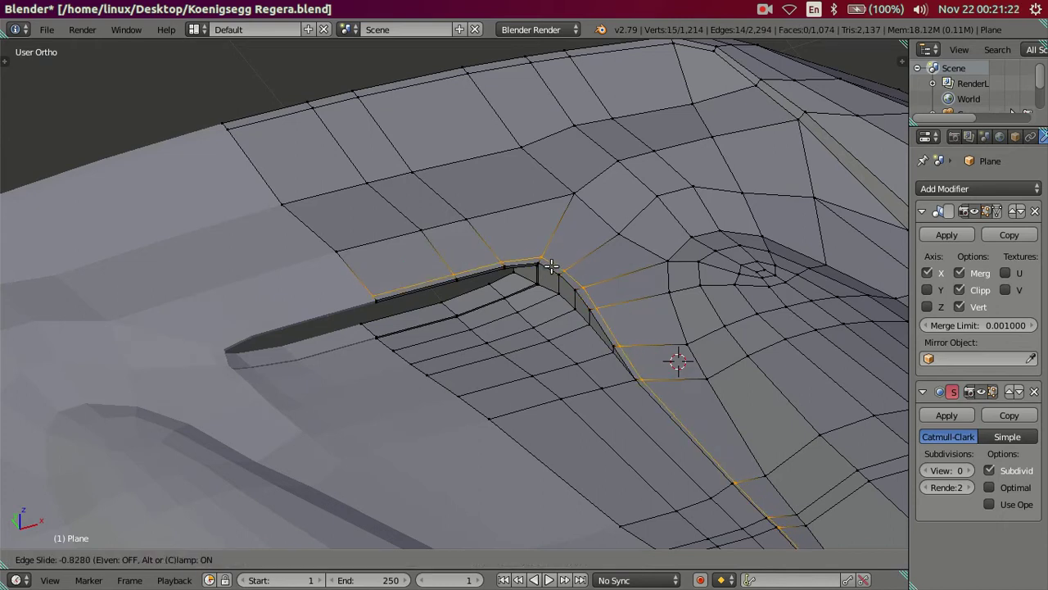
click(551, 266)
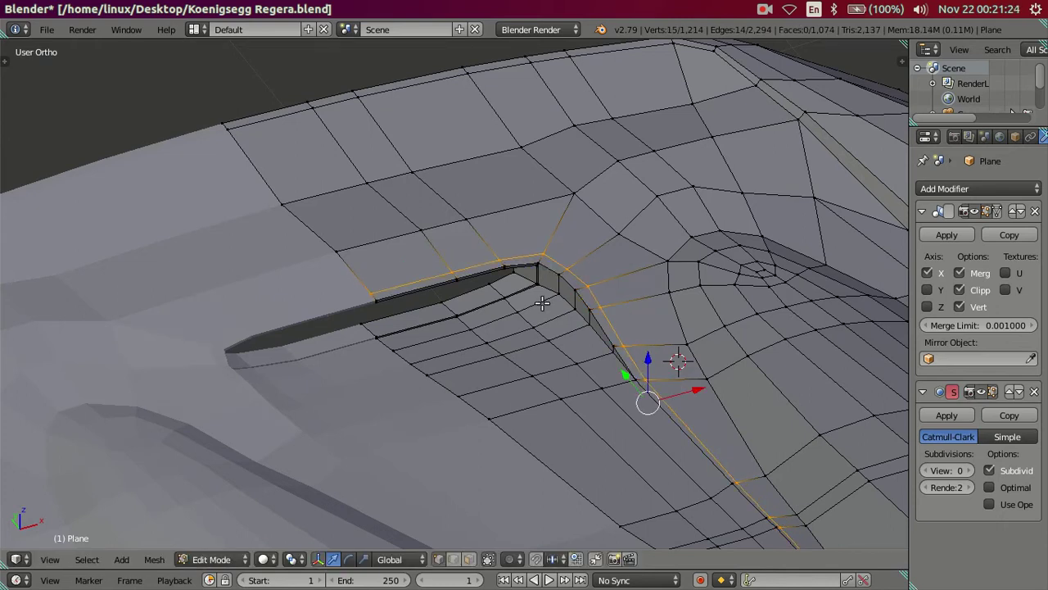
key(ctrl+r)
click(542, 303)
click(552, 301)
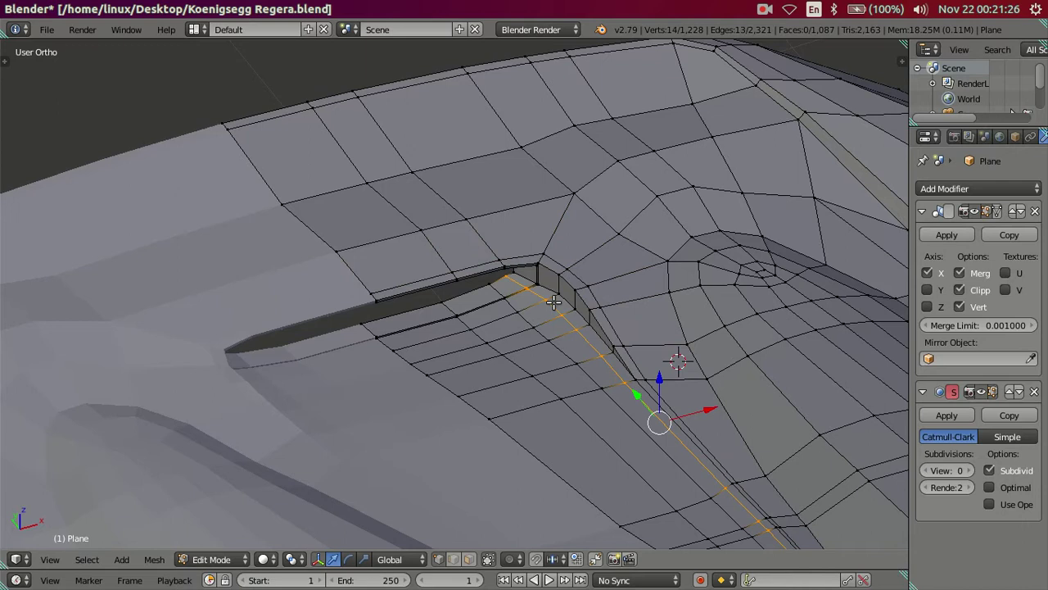
Preview the smoothed slot at a higher subdivision level, then reset smoothing to 0 and resume editing.
key(Tab)
click(970, 470)
click(969, 470)
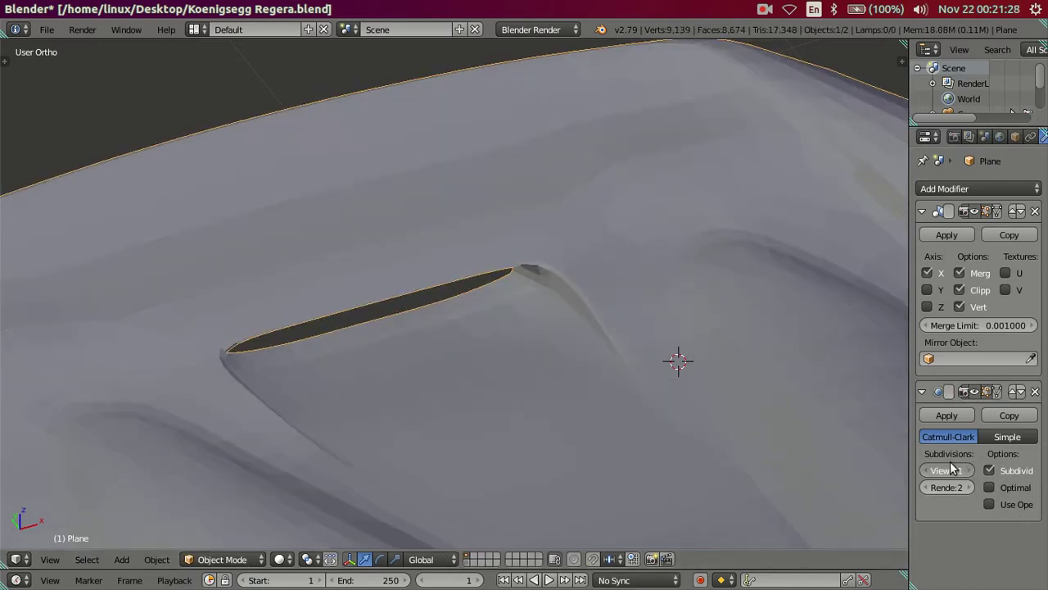
scroll(481, 404, down, 3)
mouse_move(481, 404)
middle_down()
mouse_move(546, 365)
mouse_move(497, 355)
mouse_move(506, 358)
middle_up()
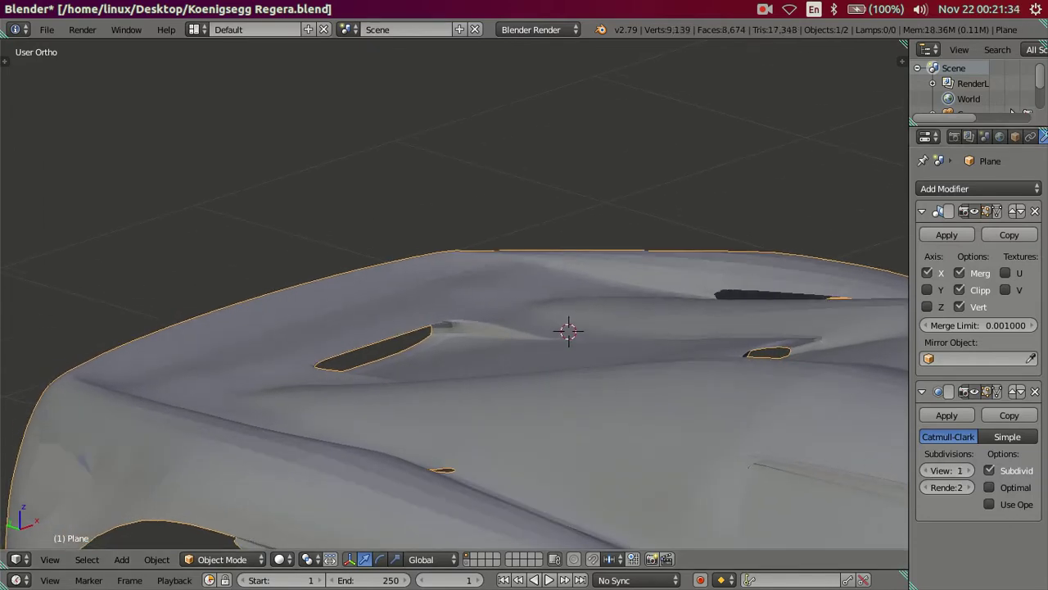
scroll(529, 426, up, 3)
key(ctrl+0)
key(Tab)
scroll(443, 434, up, 2)
mouse_move(417, 432)
middle_down()
mouse_move(395, 433)
mouse_move(341, 398)
mouse_move(351, 388)
mouse_move(358, 435)
mouse_move(342, 451)
mouse_move(335, 435)
mouse_move(342, 417)
mouse_move(372, 417)
mouse_move(403, 387)
mouse_move(350, 415)
middle_up()
Select the slot floor faces and lower them slightly along Z.
mouse_move(376, 339)
middle_down()
mouse_move(362, 356)
mouse_move(445, 346)
mouse_move(455, 306)
middle_up()
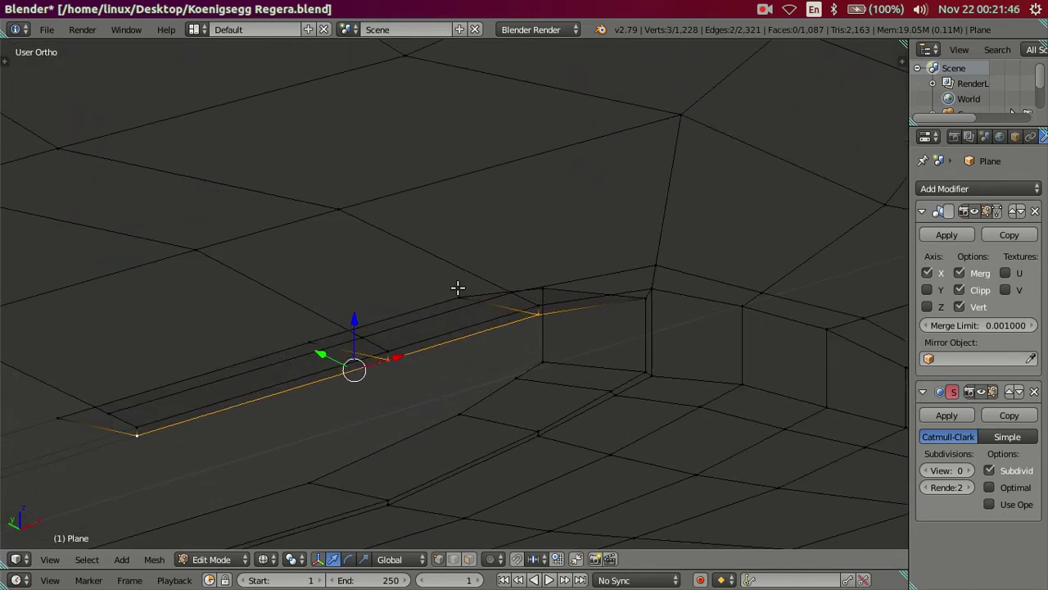
ctrl+right_click(53, 418)
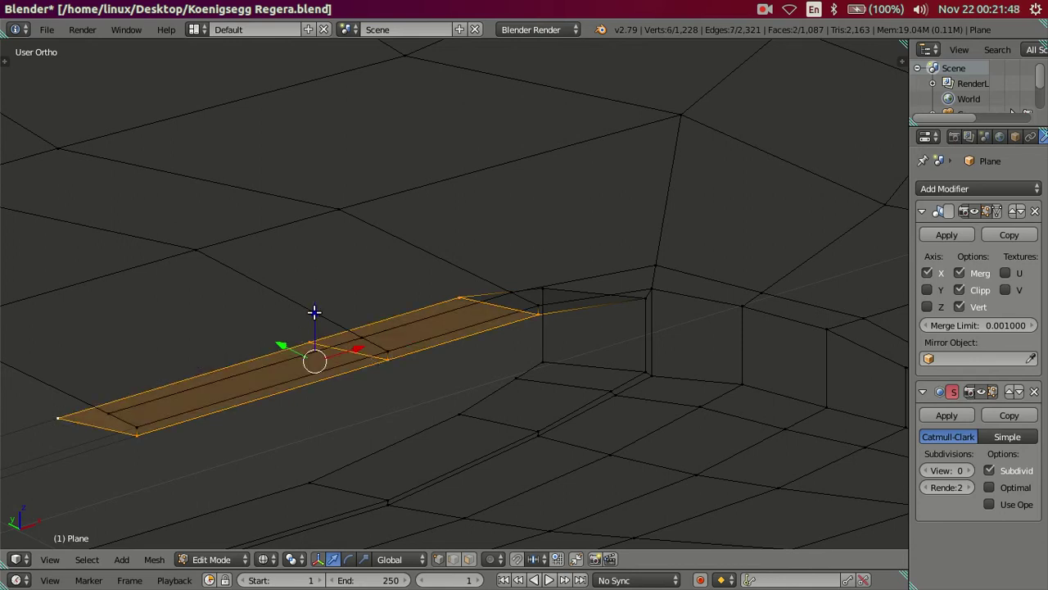
key(g)
key(z)
key(Escape)
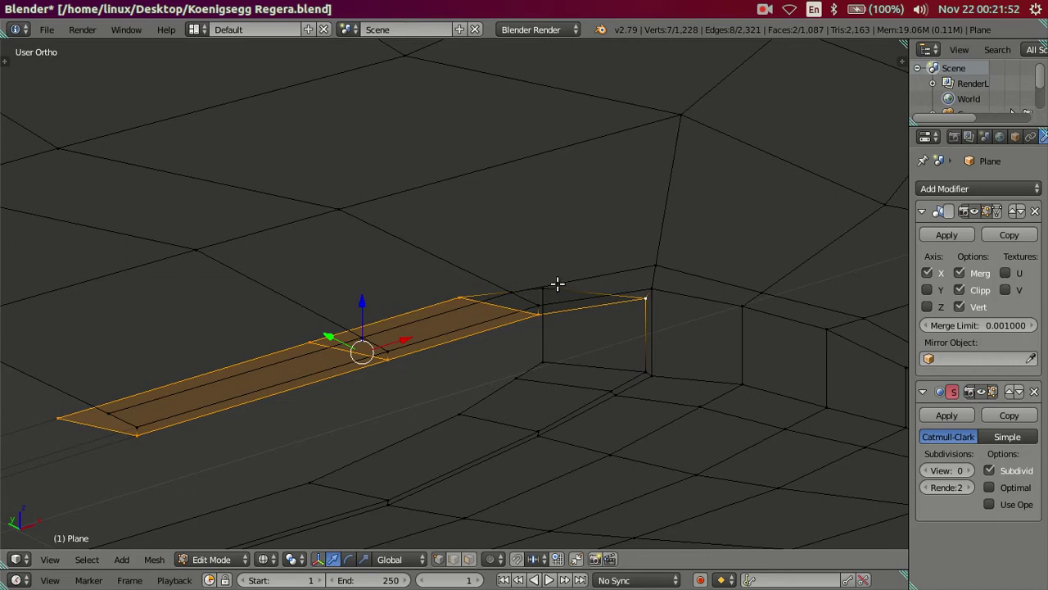
key(g)
key(z)
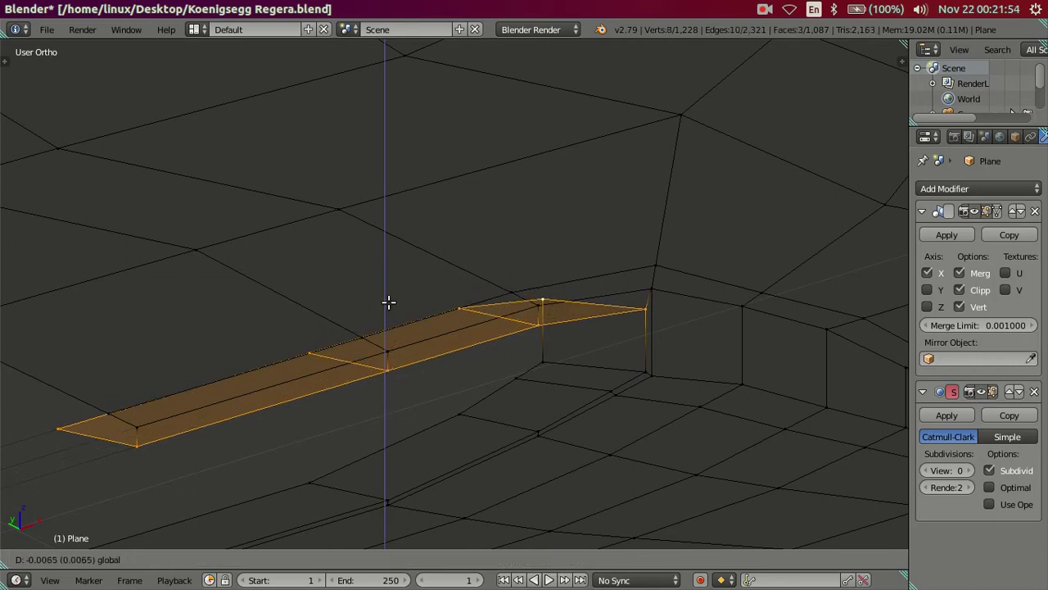
click(389, 304)
Preview the body in Object Mode with subdivision View level 2, inspecting the vents.
key(a)
key(z)
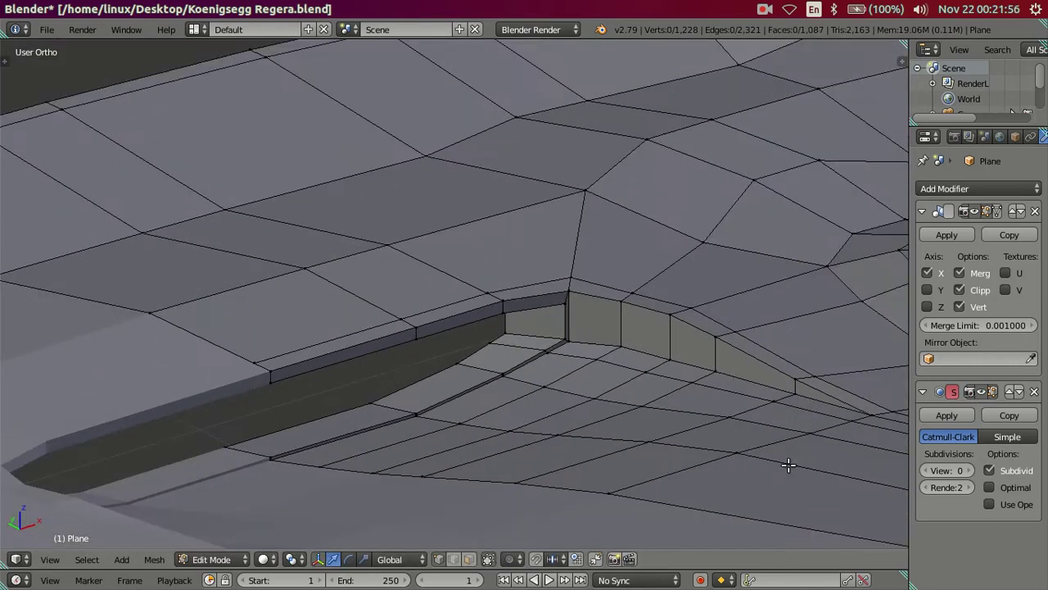
middle_drag(791, 458, 646, 415)
key(Tab)
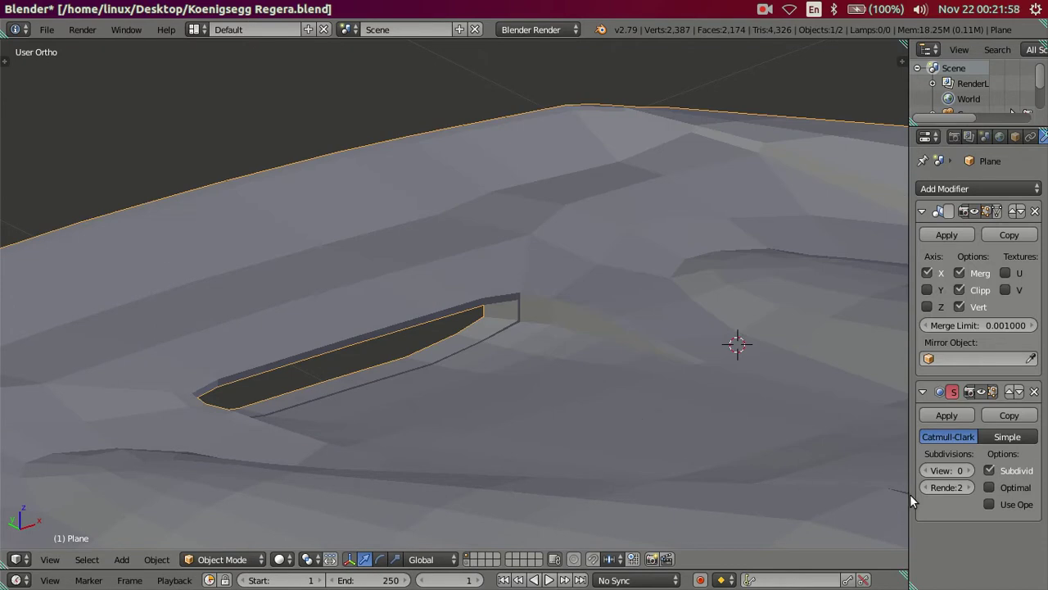
click(969, 470)
click(969, 470)
mouse_move(562, 431)
middle_down()
mouse_move(431, 402)
mouse_move(500, 430)
mouse_move(492, 418)
middle_up()
key(a)
mouse_move(578, 383)
middle_down()
mouse_move(531, 362)
mouse_move(508, 386)
mouse_move(390, 388)
mouse_move(351, 358)
mouse_move(307, 362)
mouse_move(304, 379)
mouse_move(346, 398)
mouse_move(484, 372)
mouse_move(620, 371)
mouse_move(544, 378)
mouse_move(552, 487)
mouse_move(545, 436)
mouse_move(585, 375)
mouse_move(728, 412)
mouse_move(739, 451)
mouse_move(597, 426)
mouse_move(521, 428)
middle_up()
Nudge a side groove vertex slightly along Y.
key(Tab)
scroll(421, 425, up, 1)
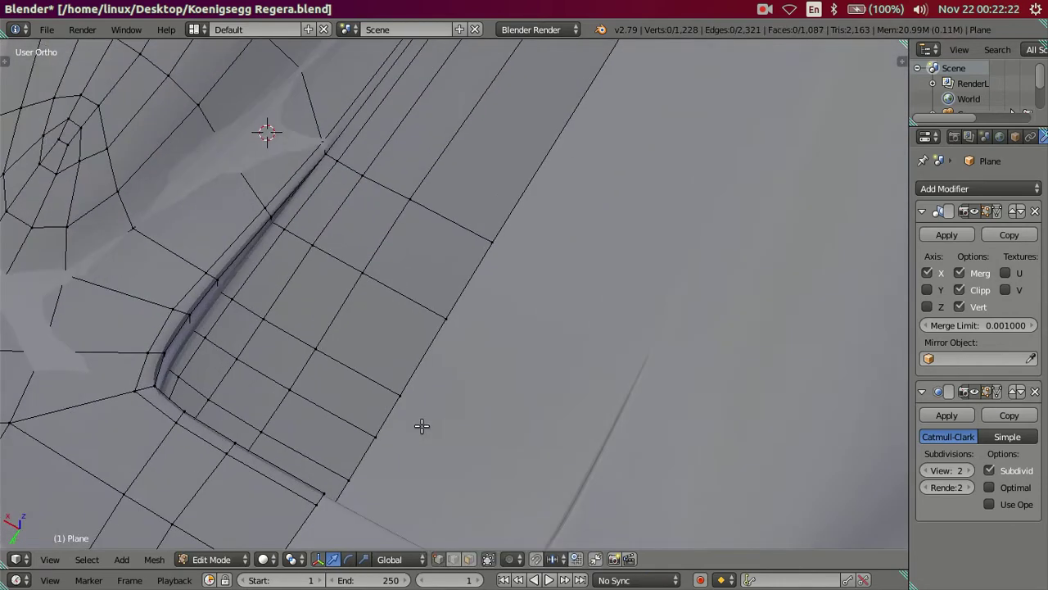
scroll(533, 426, up, 1)
scroll(534, 426, up, 1)
scroll(470, 365, up, 2)
mouse_move(469, 364)
middle_down()
mouse_move(492, 393)
mouse_move(492, 421)
mouse_move(304, 320)
mouse_move(428, 320)
middle_up()
key(z)
mouse_move(535, 319)
middle_down()
mouse_move(559, 325)
mouse_move(576, 314)
mouse_move(524, 306)
middle_up()
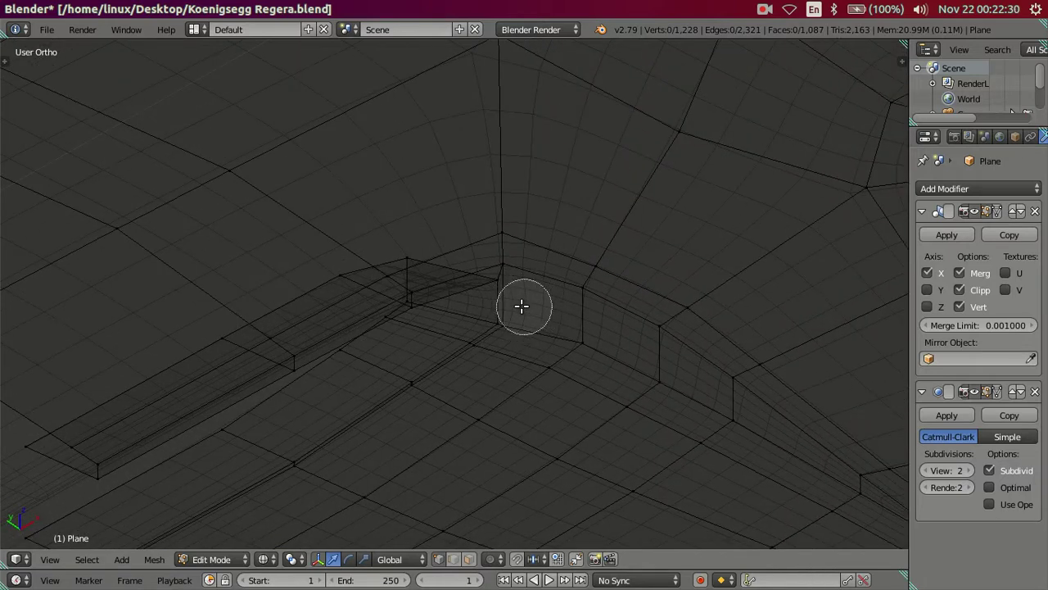
key(z)
mouse_move(517, 263)
middle_down()
mouse_move(555, 283)
mouse_move(532, 302)
middle_up()
drag(248, 373, 270, 379)
middle_drag(270, 378, 275, 380)
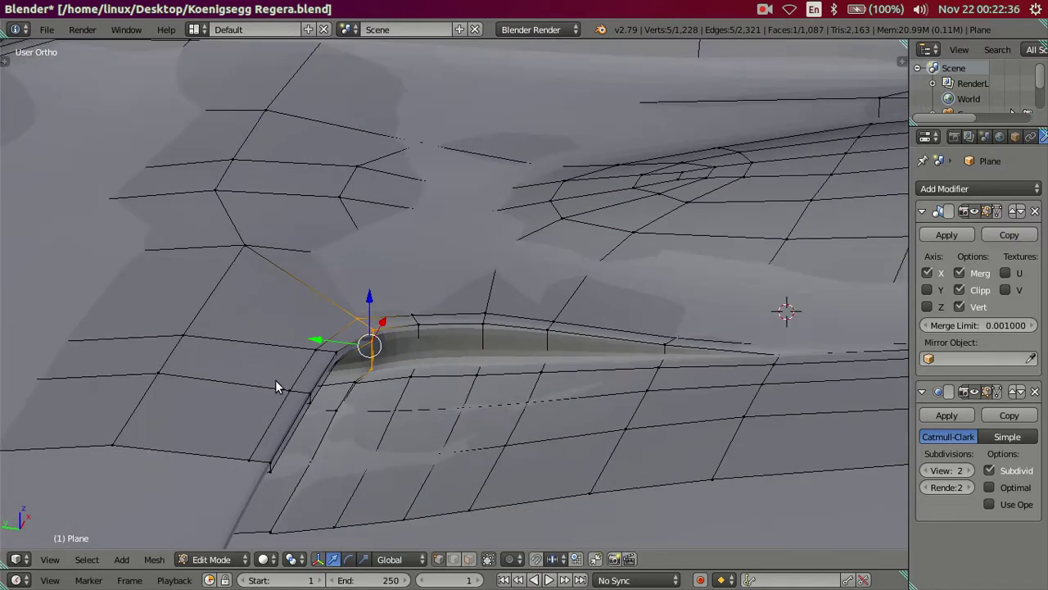
Check the smoothed front intake and whole hood, then return to editing the hood cutout.
key(Tab)
scroll(276, 396, down, 4)
scroll(326, 421, down, 1)
mouse_move(326, 421)
middle_down()
mouse_move(357, 472)
mouse_move(381, 485)
mouse_move(405, 427)
mouse_move(295, 370)
middle_up()
scroll(409, 442, up, 3)
scroll(426, 491, up, 2)
key(Tab)
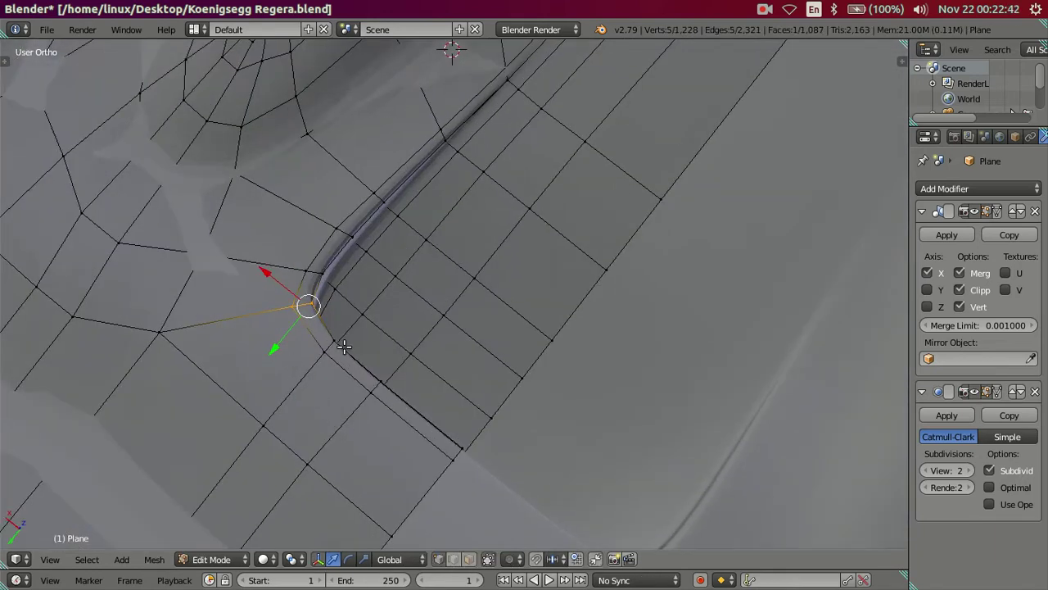
scroll(345, 346, down, 3)
key(Tab)
scroll(516, 360, down, 3)
mouse_move(519, 358)
middle_down()
mouse_move(489, 300)
mouse_move(379, 286)
mouse_move(327, 371)
middle_up()
scroll(369, 366, down, 2)
scroll(414, 357, up, 4)
key(Tab)
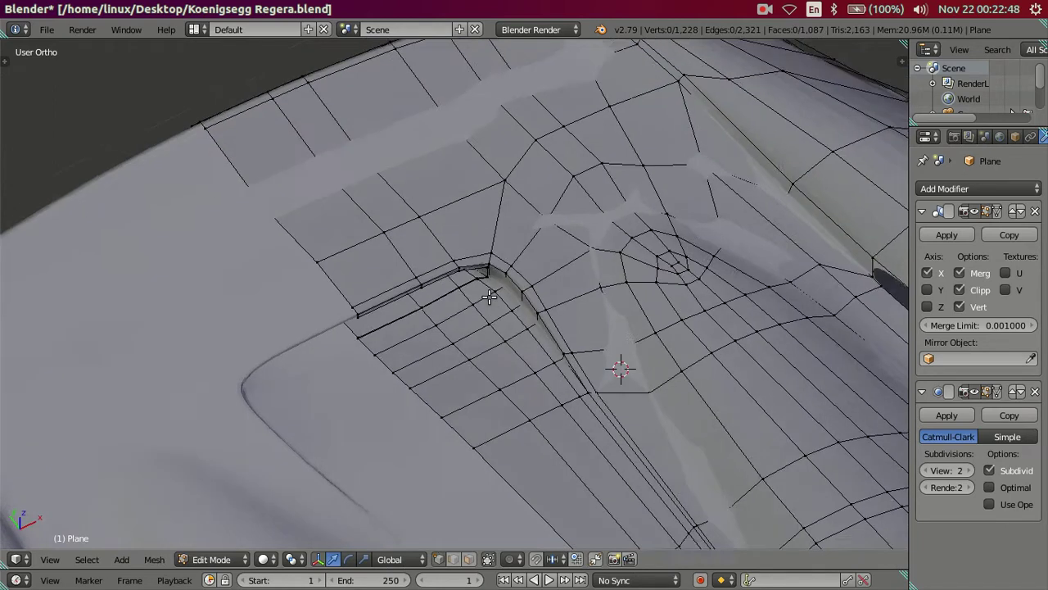
middle_drag(620, 362, 544, 346)
scroll(547, 348, up, 2)
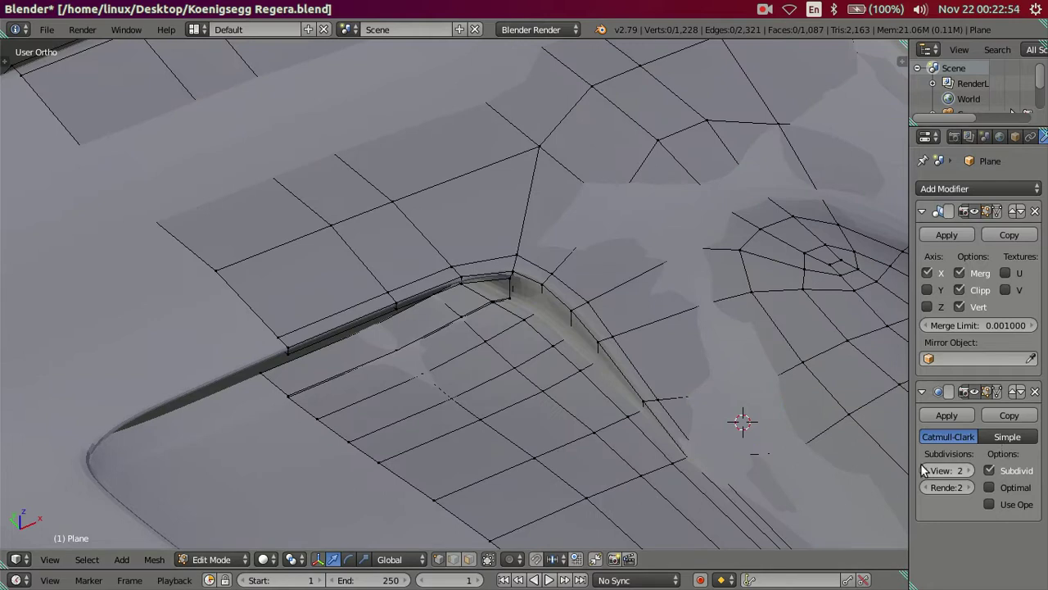
Set subdivision preview to level 0 and dissolve the extra edge loop beside the hood slot.
click(924, 470)
click(924, 470)
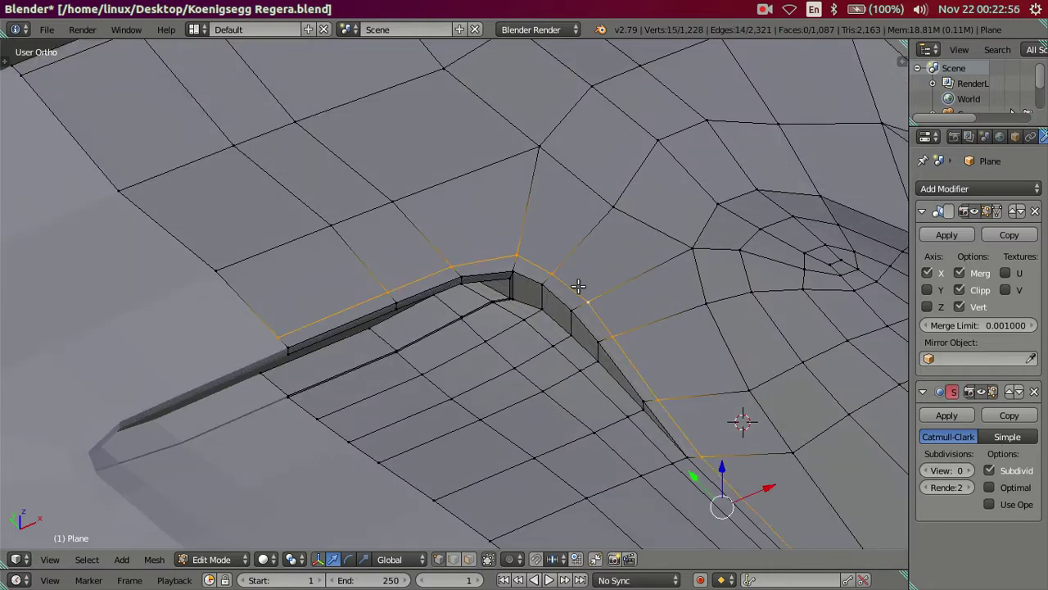
key(x)
click(569, 361)
key(x)
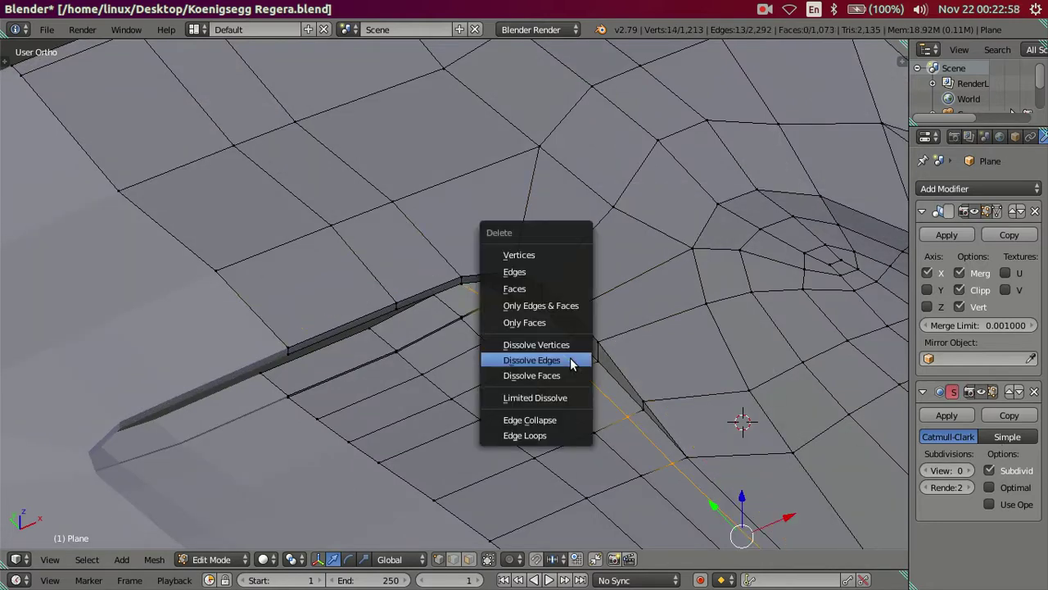
click(571, 360)
middle_drag(571, 360, 518, 363)
key(Tab)
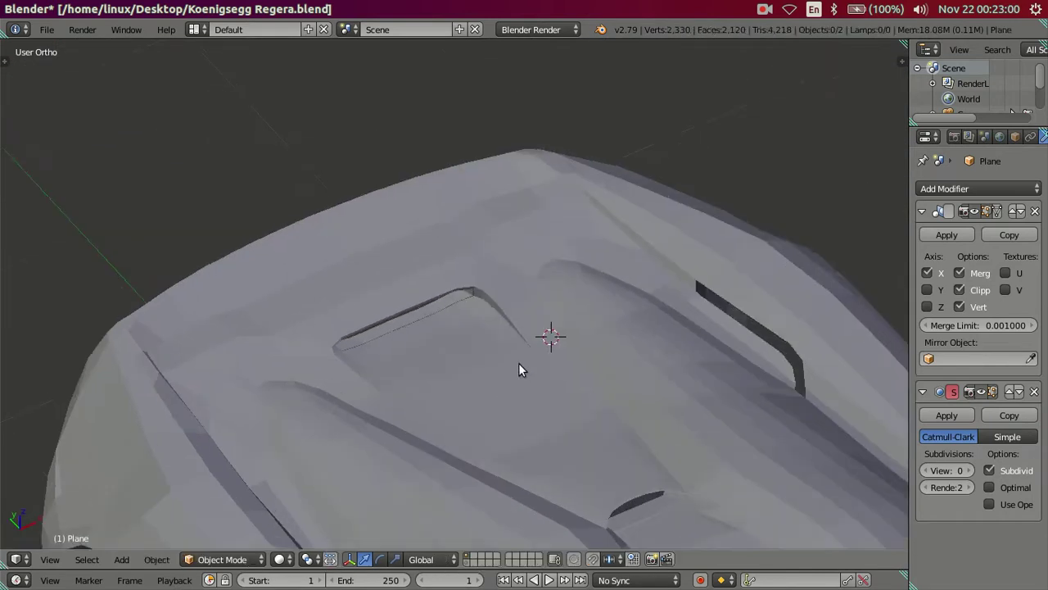
Hide the extra scene layer and save over the Koenigsegg Regera file.
mouse_move(493, 417)
middle_down()
mouse_move(494, 389)
mouse_move(510, 494)
mouse_move(323, 362)
mouse_move(307, 382)
mouse_move(304, 417)
mouse_move(386, 366)
mouse_move(416, 360)
mouse_move(630, 389)
mouse_move(487, 440)
mouse_move(484, 478)
mouse_move(438, 391)
mouse_move(449, 387)
middle_up()
click(469, 559)
mouse_move(470, 559)
middle_down()
mouse_move(433, 429)
mouse_move(481, 464)
mouse_move(338, 424)
mouse_move(440, 333)
mouse_move(740, 351)
mouse_move(656, 329)
mouse_move(609, 336)
mouse_move(615, 301)
middle_up()
key(ctrl+s)
click(441, 333)
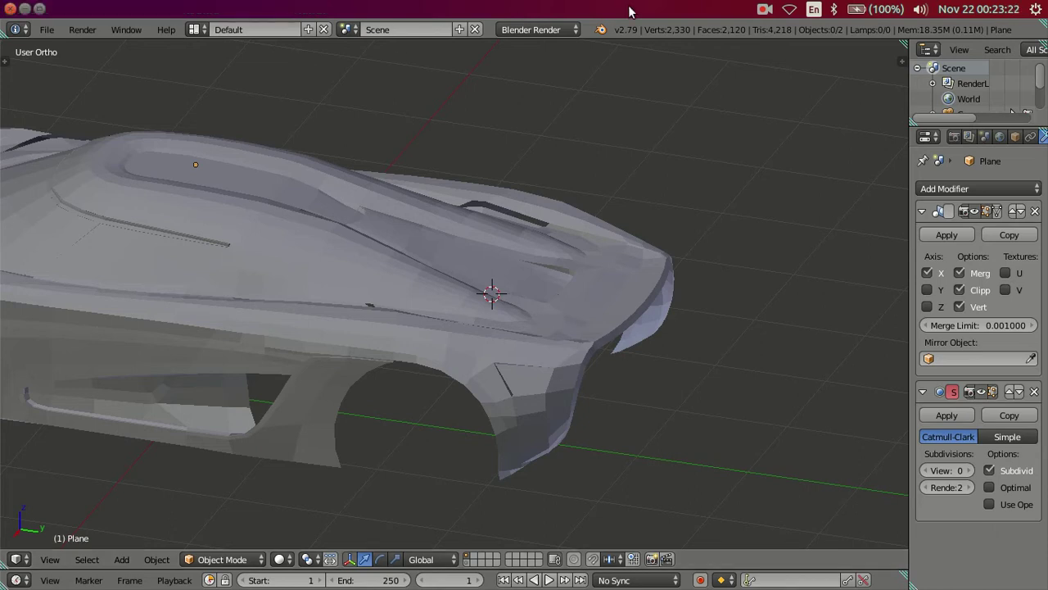
View the car from behind, aligned with the rear Regera reference photo.
mouse_move(665, 375)
middle_down()
mouse_move(562, 421)
mouse_move(550, 386)
mouse_move(469, 392)
middle_up()
scroll(468, 384, up, 4)
scroll(404, 336, up, 3)
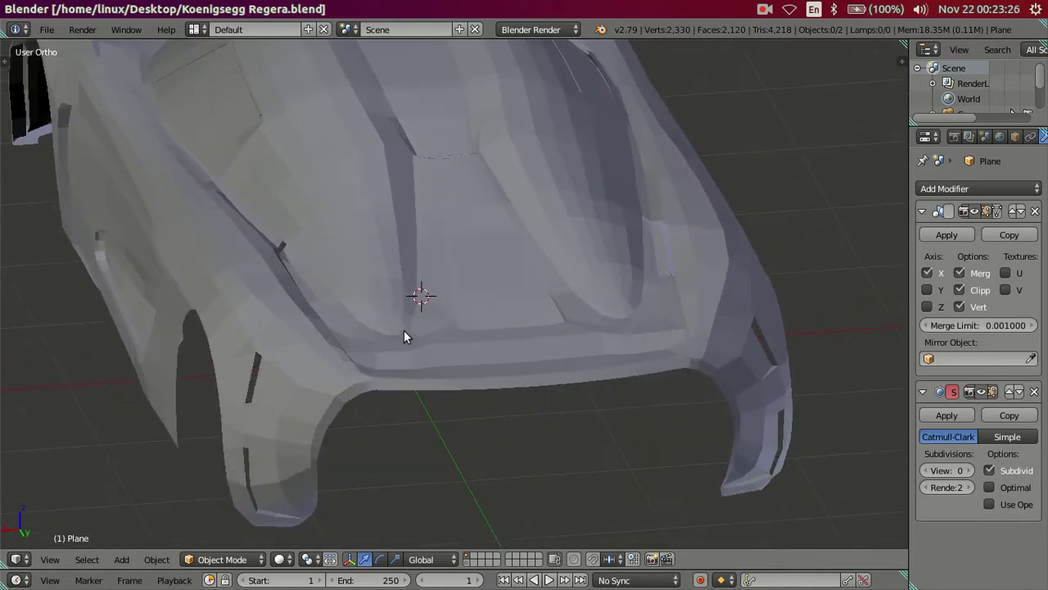
scroll(367, 342, down, 3)
scroll(351, 314, down, 2)
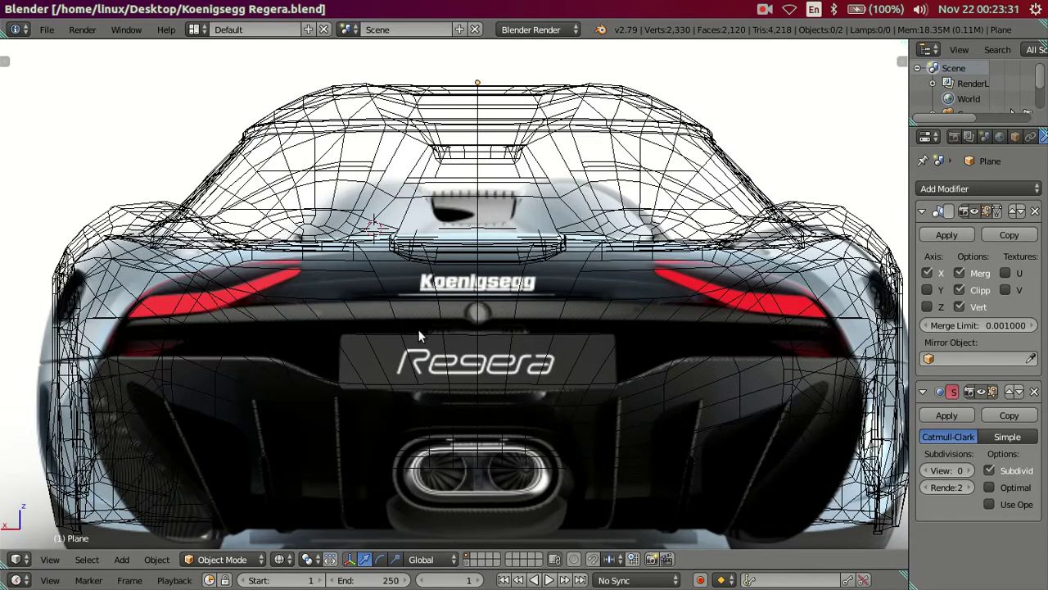
shift+middle_drag(419, 329, 390, 323)
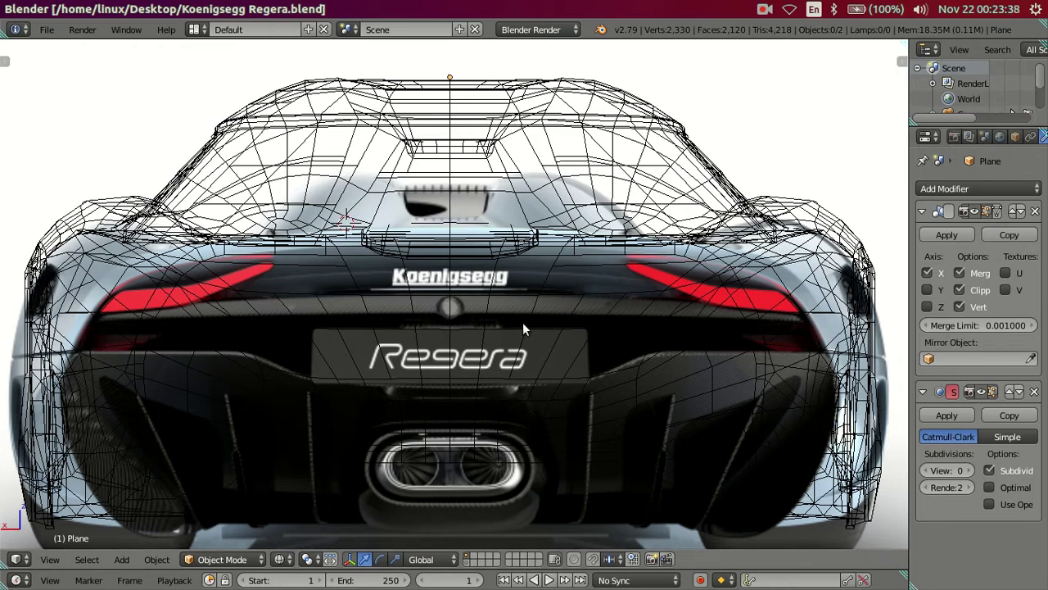
Open the reference photo 22regera_01_above_1440.jpg, zoom in on the Regera's rear end, then return to the model.
click(12, 318)
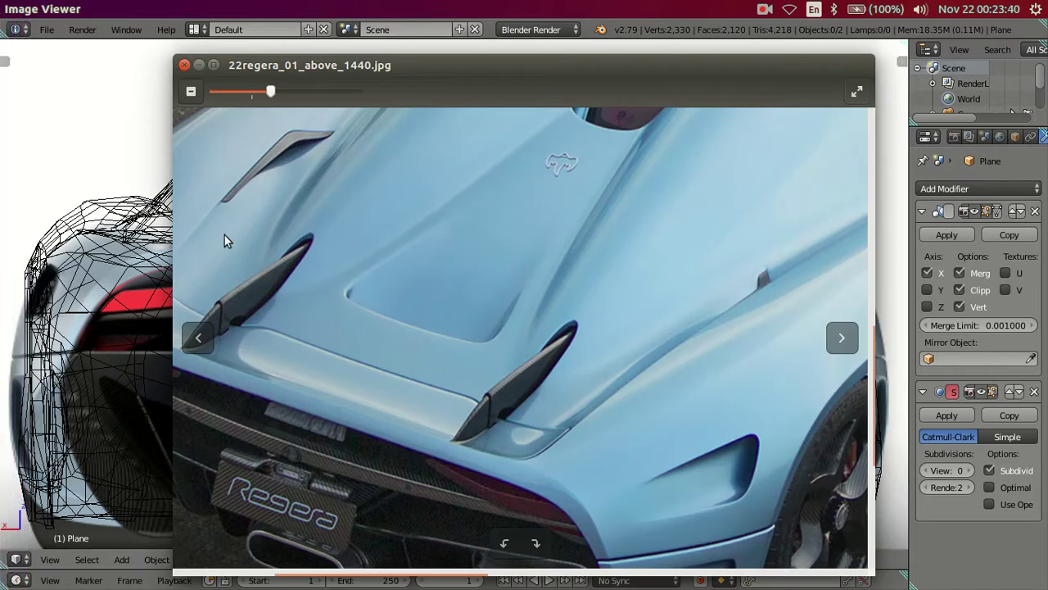
drag(416, 435, 650, 299)
scroll(647, 299, up, 1)
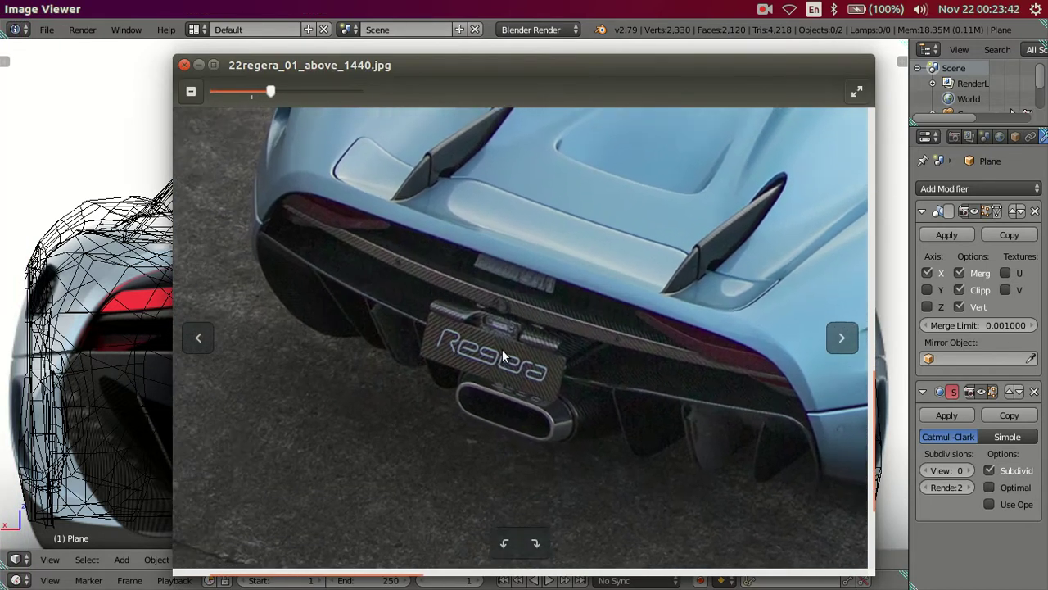
scroll(622, 332, up, 1)
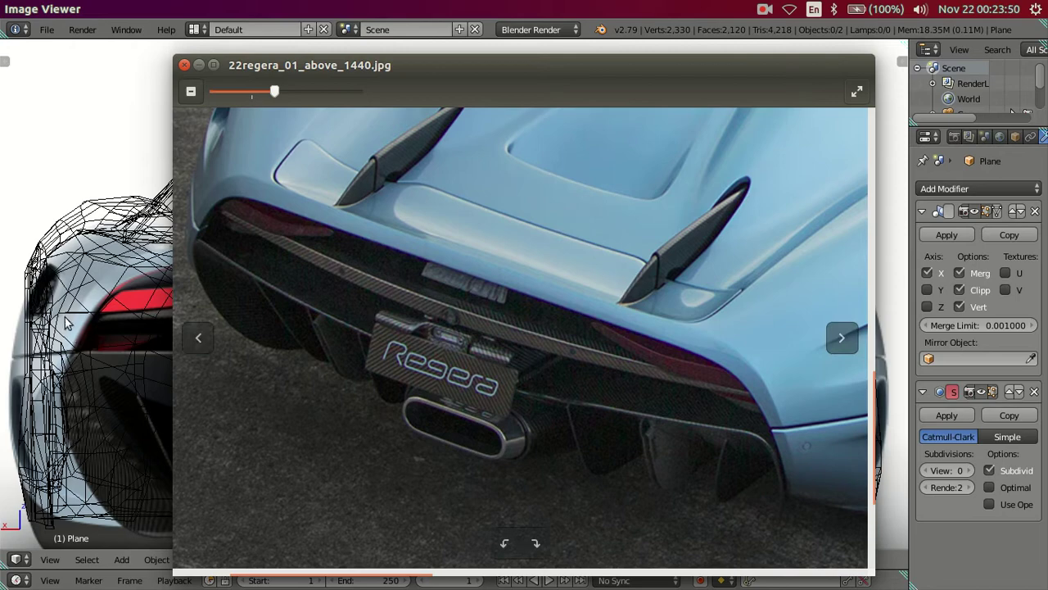
click(51, 197)
Enter Edit Mode on the car body with solid shading, viewing the front wheel arch from above.
scroll(298, 323, up, 5)
middle_drag(371, 330, 369, 355)
key(Tab)
middle_drag(309, 331, 412, 341)
scroll(213, 306, up, 3)
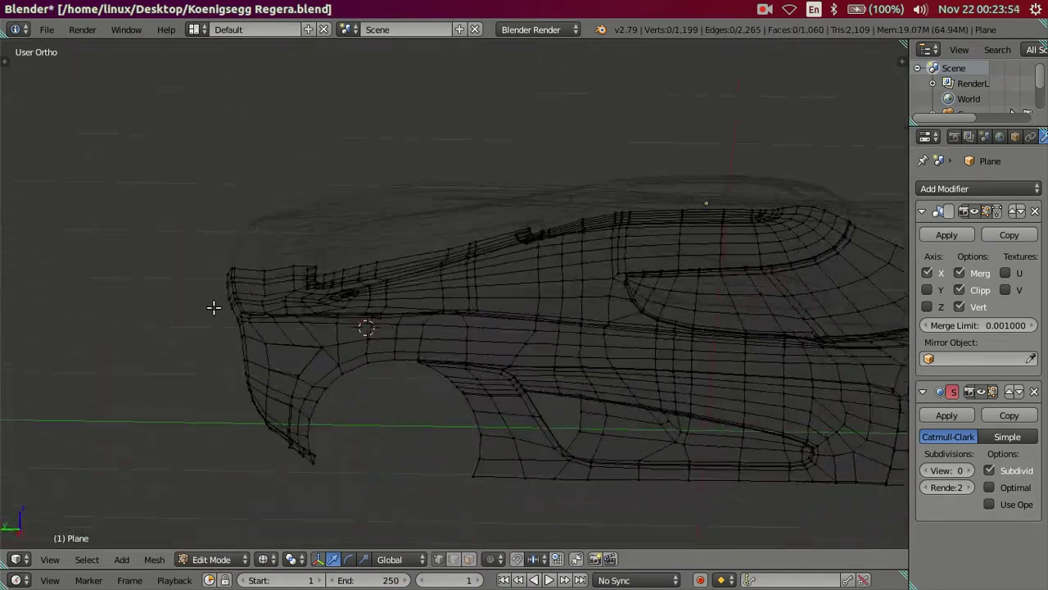
scroll(246, 359, up, 3)
key(z)
mouse_move(246, 358)
middle_down()
mouse_move(304, 428)
mouse_move(374, 377)
mouse_move(173, 377)
mouse_move(163, 388)
mouse_move(171, 416)
mouse_move(127, 390)
middle_up()
mouse_move(209, 393)
middle_down()
mouse_move(271, 384)
mouse_move(252, 410)
middle_up()
Extrude the wheel-arch edge loop in place, push it outward along Y, and exit Edit Mode.
key(e)
right_click(283, 404)
middle_drag(218, 416, 224, 449)
drag(179, 434, 205, 434)
mouse_move(205, 434)
middle_down()
mouse_move(238, 358)
mouse_move(199, 355)
mouse_move(137, 260)
middle_up()
drag(166, 264, 194, 265)
mouse_move(194, 265)
middle_down()
mouse_move(339, 262)
mouse_move(363, 311)
mouse_move(344, 350)
mouse_move(345, 307)
mouse_move(326, 292)
mouse_move(299, 312)
mouse_move(300, 360)
mouse_move(557, 298)
mouse_move(584, 307)
mouse_move(604, 286)
mouse_move(633, 205)
mouse_move(593, 240)
mouse_move(587, 361)
mouse_move(601, 328)
mouse_move(585, 344)
mouse_move(585, 297)
mouse_move(293, 320)
mouse_move(266, 277)
mouse_move(330, 421)
middle_up()
key(Tab)
key(Tab)
Slide the selected front wheel-arch rim edges along Y and lower them slightly.
mouse_move(335, 466)
middle_down()
mouse_move(407, 369)
mouse_move(339, 435)
mouse_move(369, 400)
mouse_move(388, 402)
mouse_move(349, 432)
middle_up()
middle_drag(333, 390, 329, 412)
middle_drag(166, 331, 121, 296)
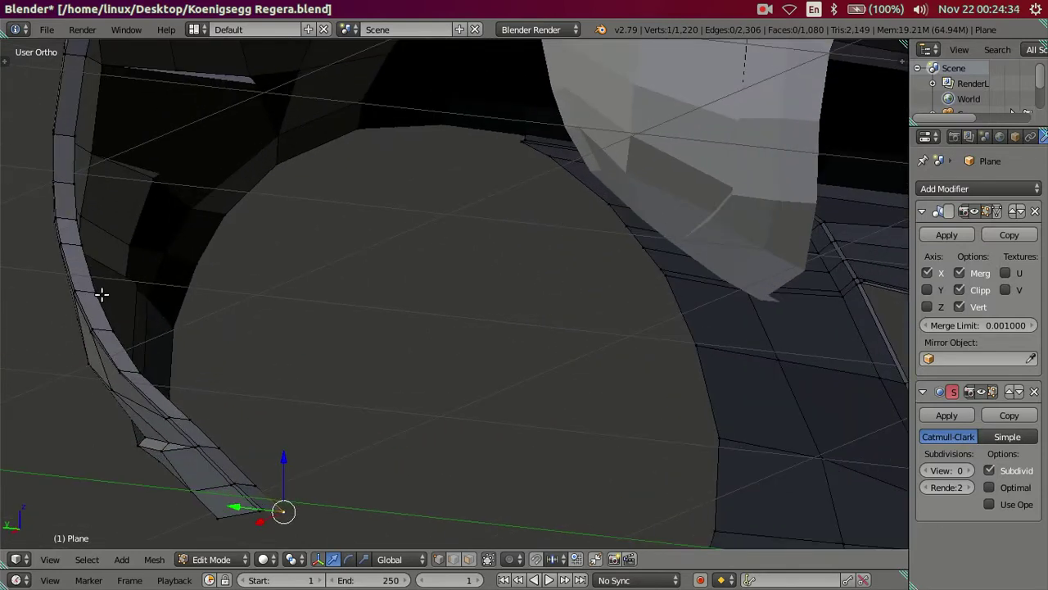
mouse_move(258, 435)
middle_down()
mouse_move(237, 433)
mouse_move(219, 407)
middle_up()
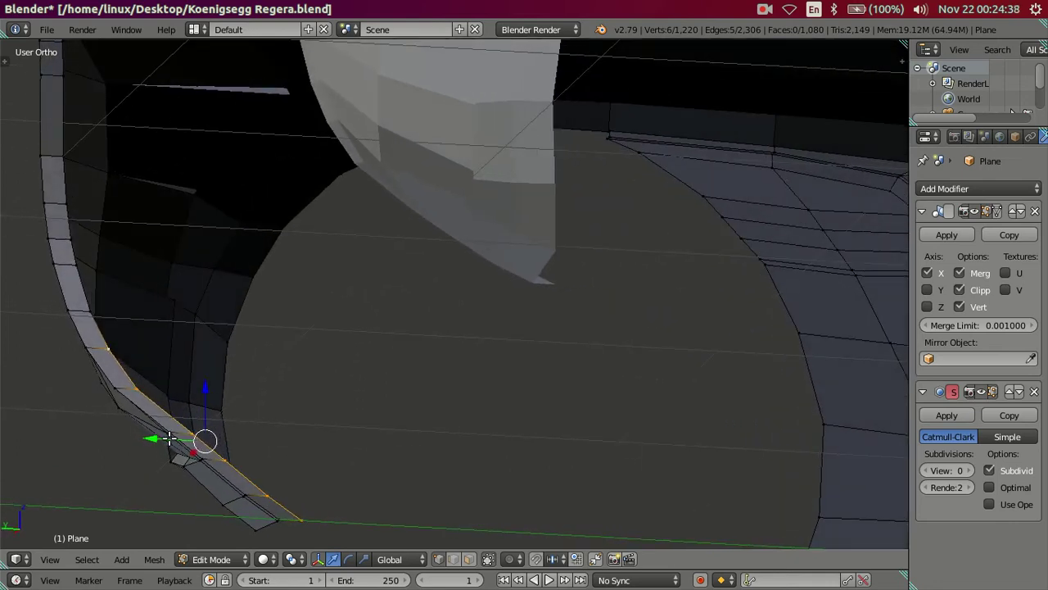
drag(168, 438, 159, 434)
drag(196, 398, 192, 391)
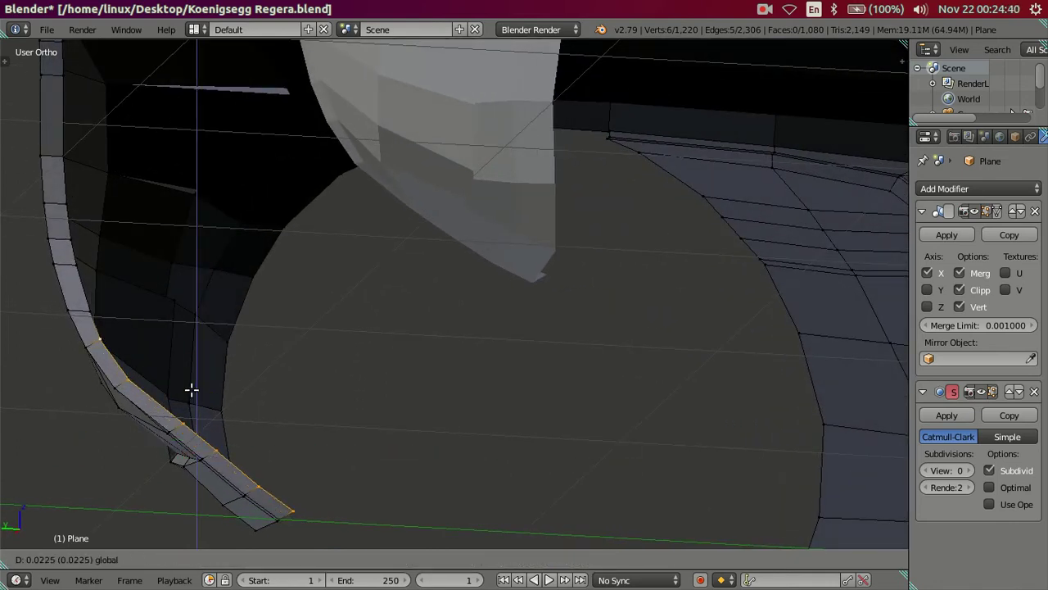
mouse_move(168, 437)
mouse_down()
mouse_move(154, 431)
mouse_move(163, 421)
mouse_up()
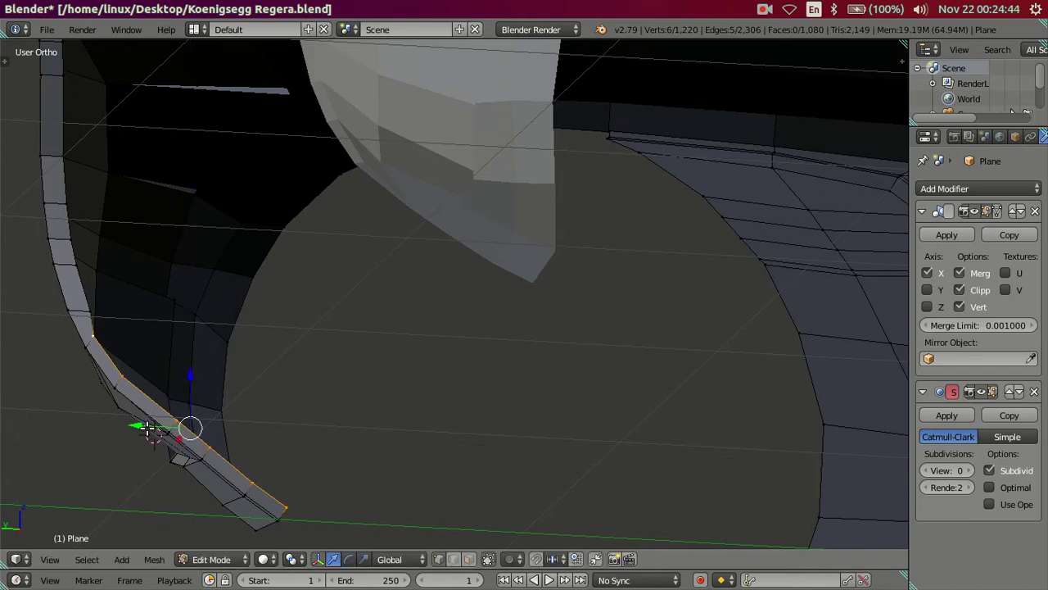
drag(148, 424, 157, 434)
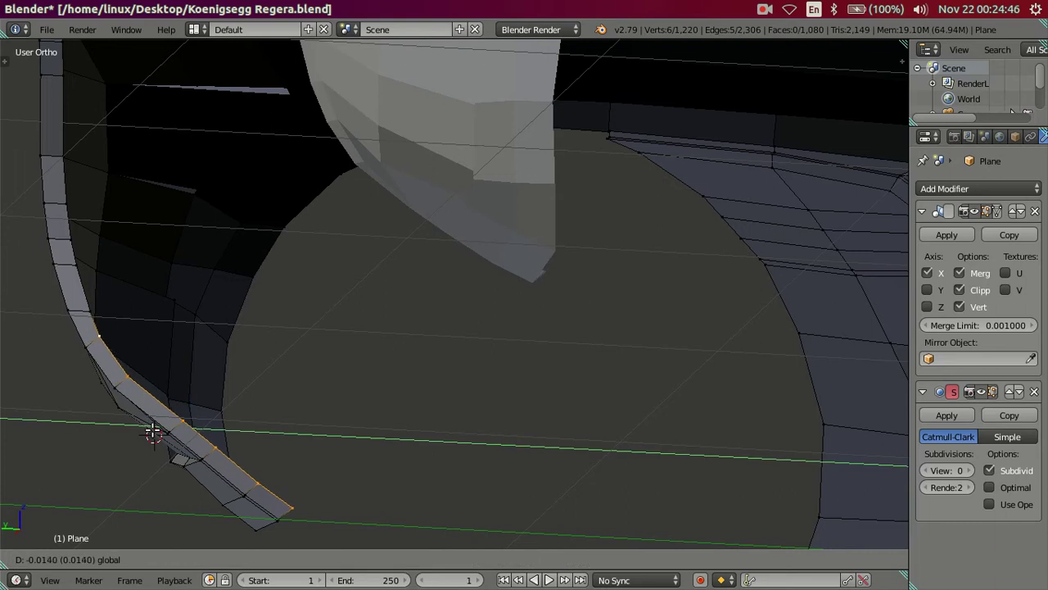
key(g)
click(191, 377)
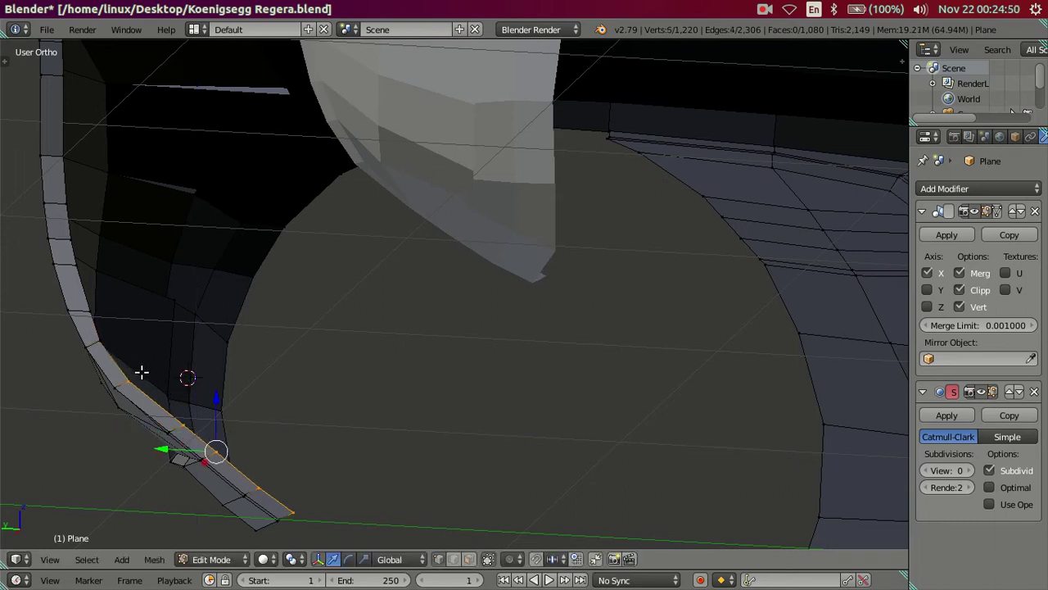
drag(216, 407, 210, 402)
mouse_move(163, 449)
mouse_down()
mouse_move(186, 438)
mouse_move(183, 456)
mouse_up()
Check the arch shape, then adjust a rim vertex along Y and raise it slightly.
key(Tab)
mouse_move(228, 412)
middle_down()
mouse_move(322, 421)
mouse_move(297, 403)
mouse_move(237, 407)
mouse_move(394, 435)
mouse_move(417, 464)
mouse_move(374, 486)
mouse_move(352, 456)
mouse_move(357, 444)
middle_up()
scroll(238, 393, up, 2)
key(Tab)
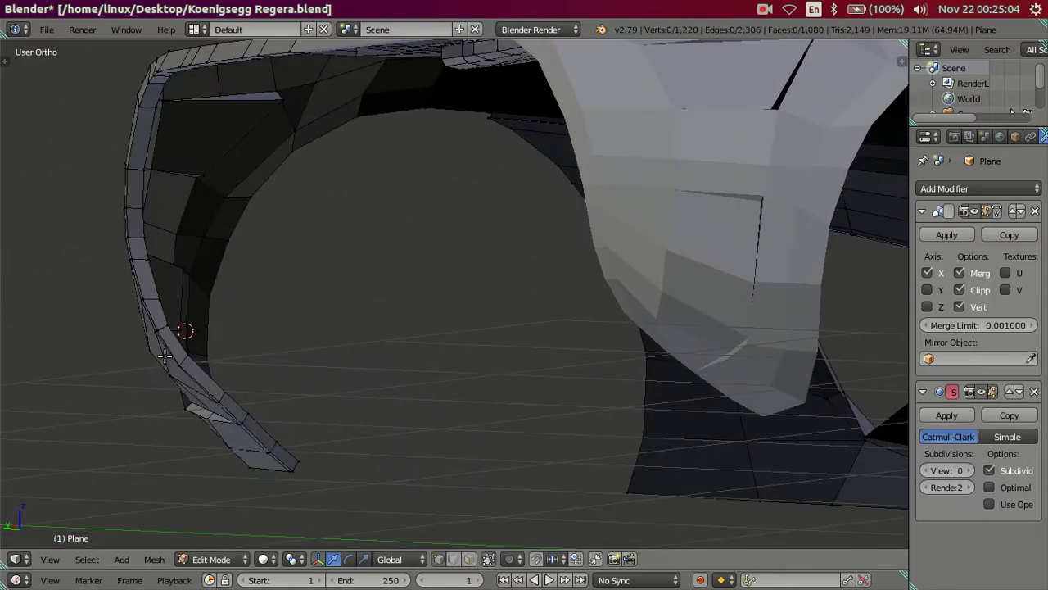
scroll(196, 351, up, 2)
shift+middle_drag(196, 351, 270, 333)
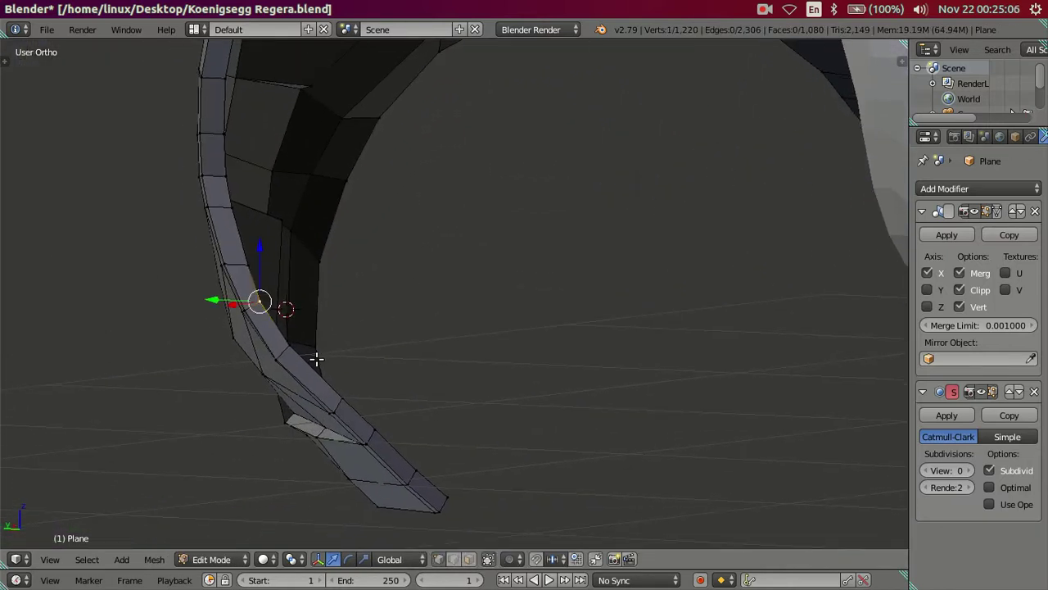
drag(231, 322, 235, 324)
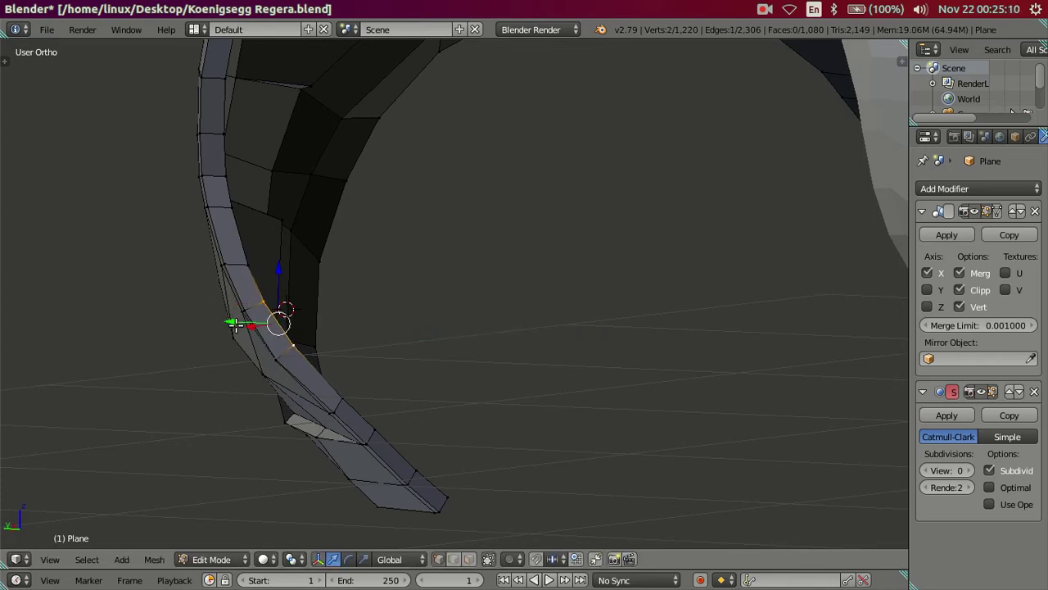
drag(250, 217, 246, 213)
drag(220, 257, 215, 258)
key(Tab)
Preview the car body smoothed at subdivision level 2 (Ctrl+2).
mouse_move(256, 244)
middle_down()
mouse_move(297, 306)
mouse_move(343, 325)
mouse_move(369, 323)
mouse_move(382, 308)
mouse_move(372, 271)
mouse_move(344, 261)
mouse_move(431, 262)
middle_up()
scroll(344, 261, down, 3)
key(ctrl+2)
mouse_move(535, 287)
middle_down()
mouse_move(477, 320)
mouse_move(461, 302)
mouse_move(507, 333)
mouse_move(606, 309)
mouse_move(480, 384)
mouse_move(545, 381)
mouse_move(564, 393)
mouse_move(548, 431)
mouse_move(434, 394)
mouse_move(389, 363)
middle_up()
scroll(606, 309, down, 3)
Add a centred loop cut along the fender edge in Edit Mode.
scroll(409, 354, up, 3)
scroll(409, 353, up, 2)
key(Tab)
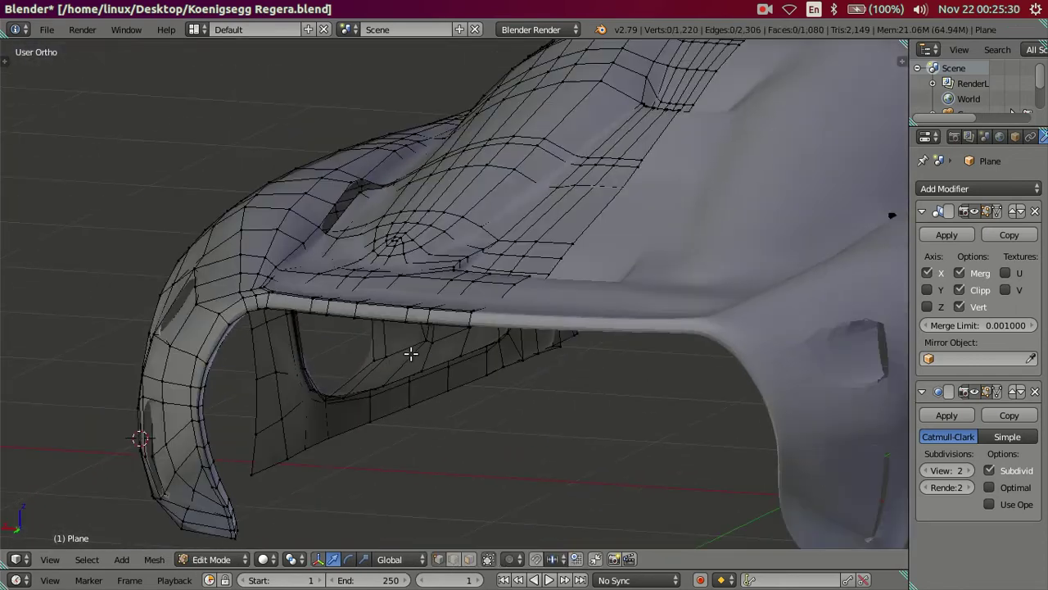
scroll(411, 353, up, 3)
mouse_move(152, 350)
middle_down()
mouse_move(339, 352)
mouse_move(290, 328)
middle_up()
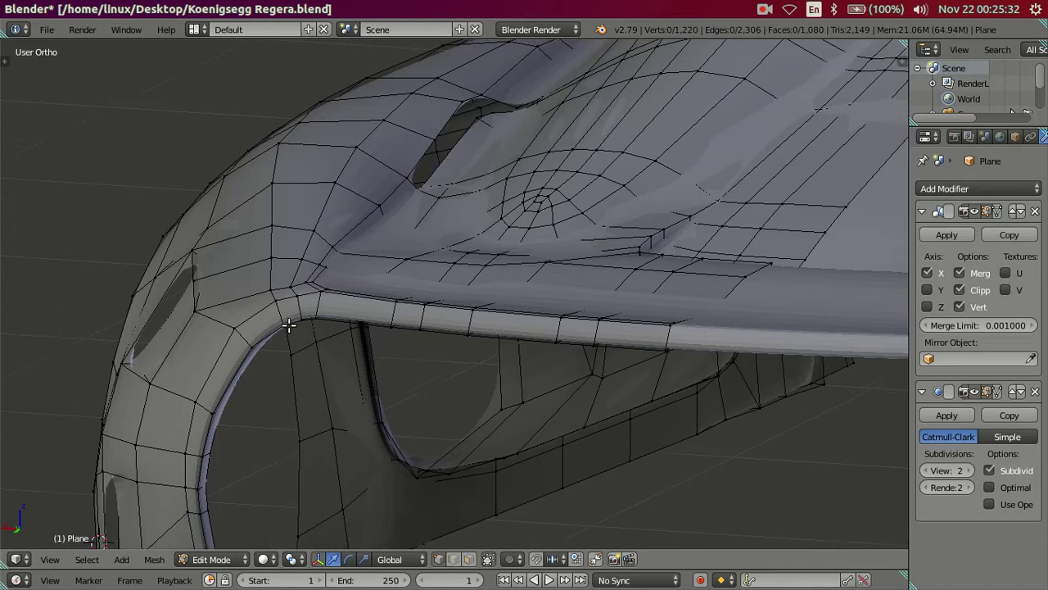
scroll(290, 327, up, 2)
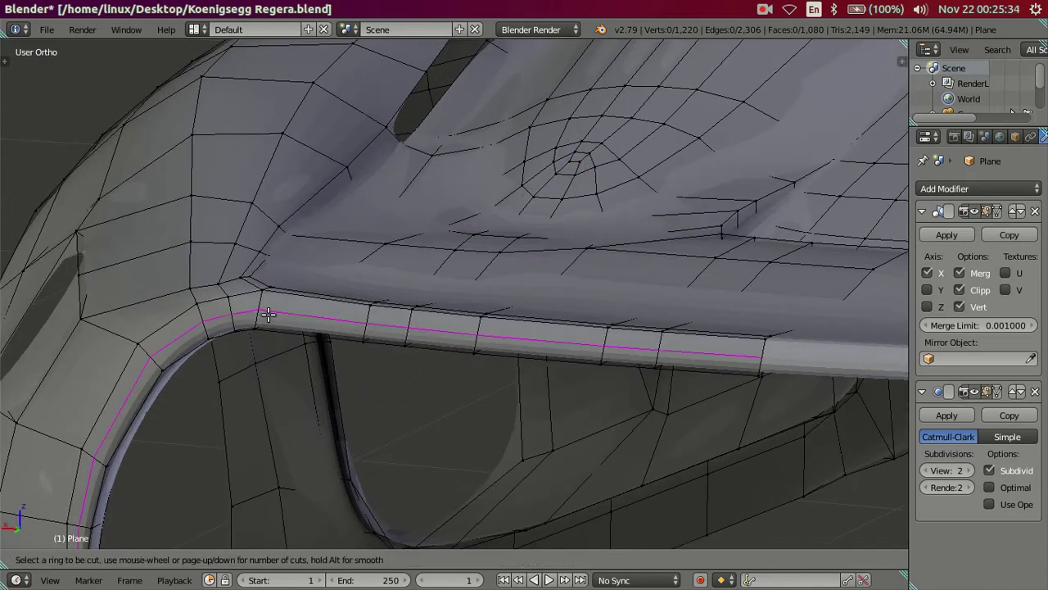
click(267, 313)
right_click(267, 313)
scroll(276, 347, down, 3)
Delete the thin face strip to open the panel gap and set subdivision view to 0.
key(Tab)
mouse_move(278, 380)
middle_down()
mouse_move(308, 418)
mouse_move(417, 391)
mouse_move(420, 353)
mouse_move(410, 368)
mouse_move(393, 360)
mouse_move(395, 339)
mouse_move(395, 444)
mouse_move(351, 454)
mouse_move(557, 367)
mouse_move(417, 363)
mouse_move(378, 374)
mouse_move(656, 393)
middle_up()
scroll(360, 442, up, 3)
key(Tab)
key(x)
click(379, 374)
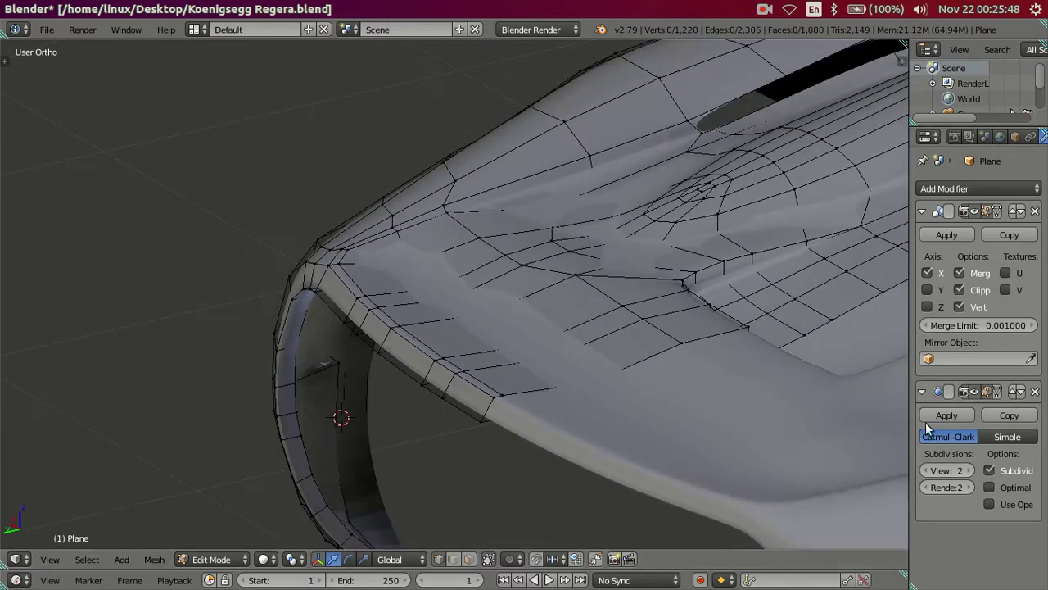
click(923, 472)
click(923, 472)
mouse_move(573, 459)
middle_down()
mouse_move(487, 445)
mouse_move(385, 374)
mouse_move(459, 390)
mouse_move(531, 369)
mouse_move(459, 410)
mouse_move(423, 402)
middle_up()
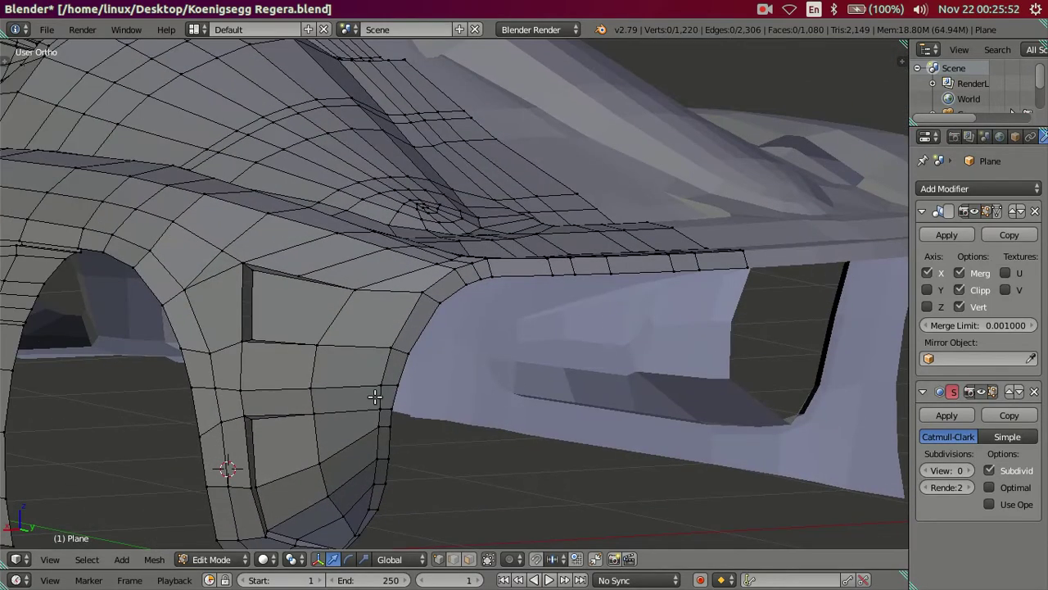
In Right side view with wireframe, move the fender vertex along Z to match the reference.
key(KP_3)
scroll(423, 402, up, 1)
key(z)
scroll(393, 397, up, 1)
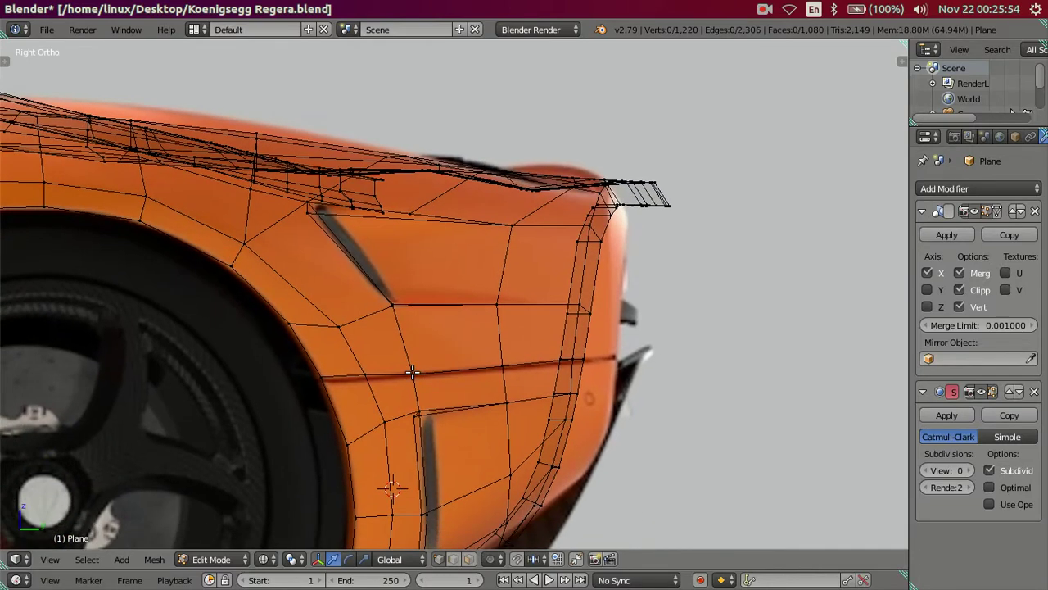
scroll(347, 391, up, 2)
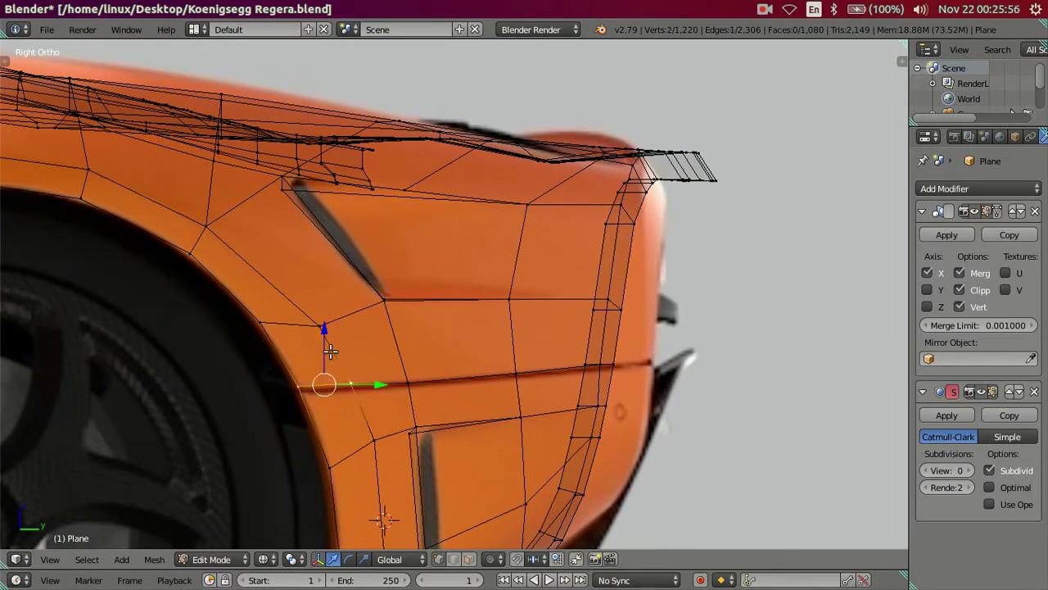
drag(325, 334, 326, 334)
key(z)
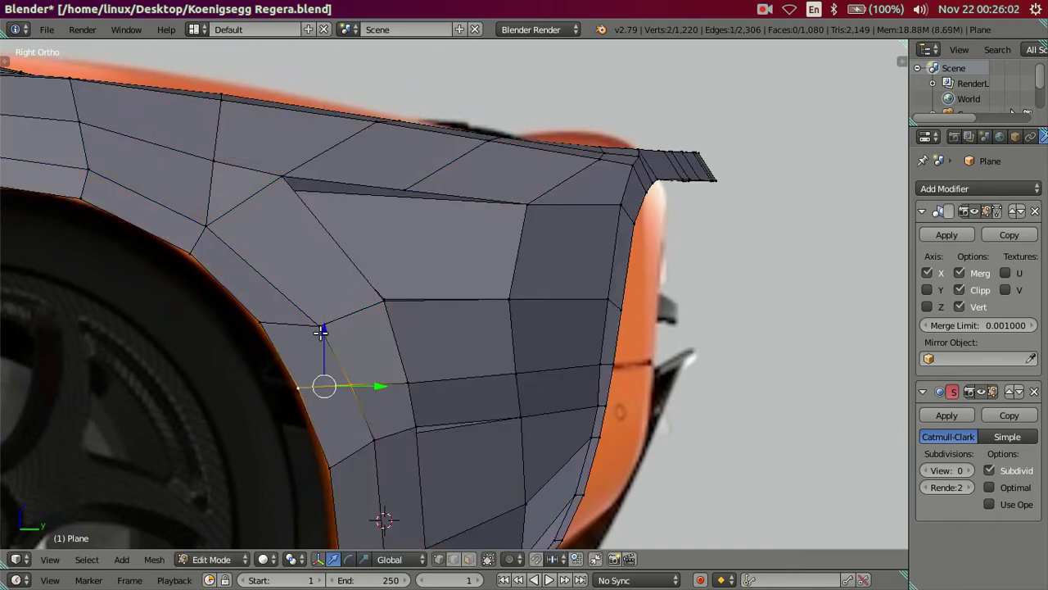
drag(321, 332, 321, 334)
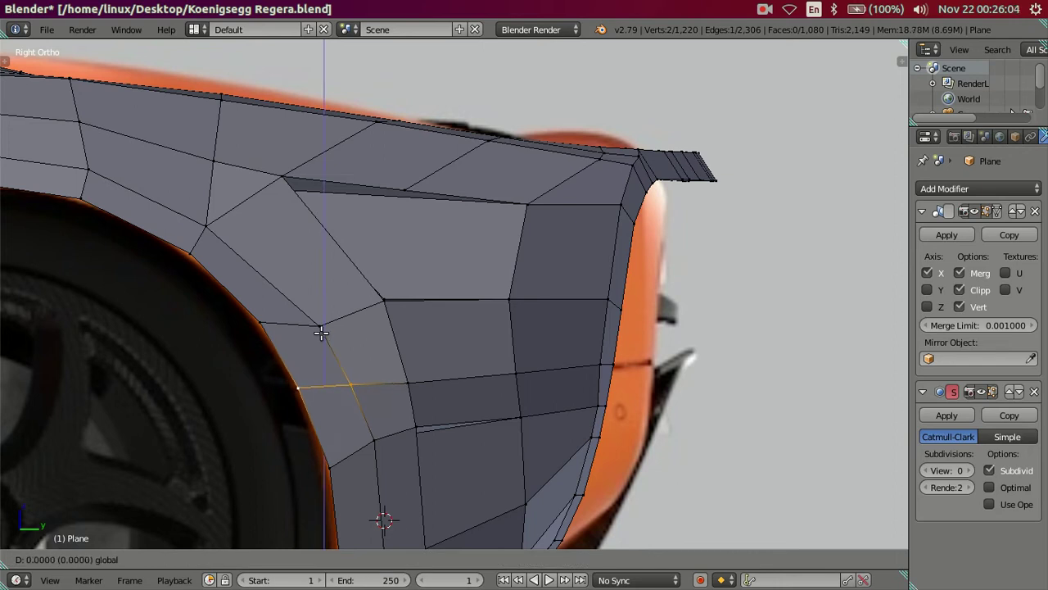
Move the vertex along Z onto the reference gap line and nudge it along Y.
key(a)
key(z)
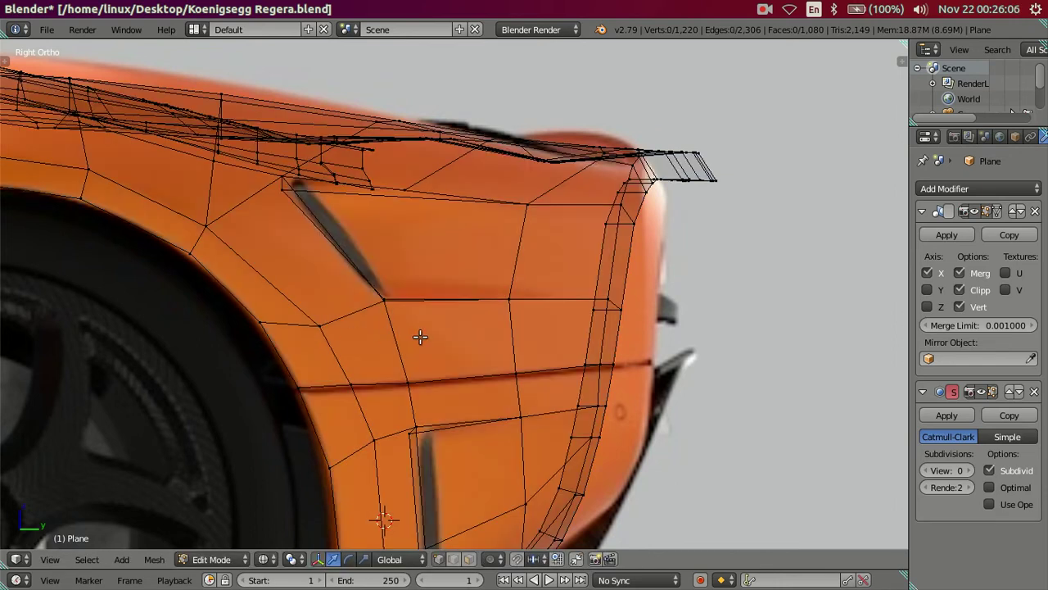
key(z)
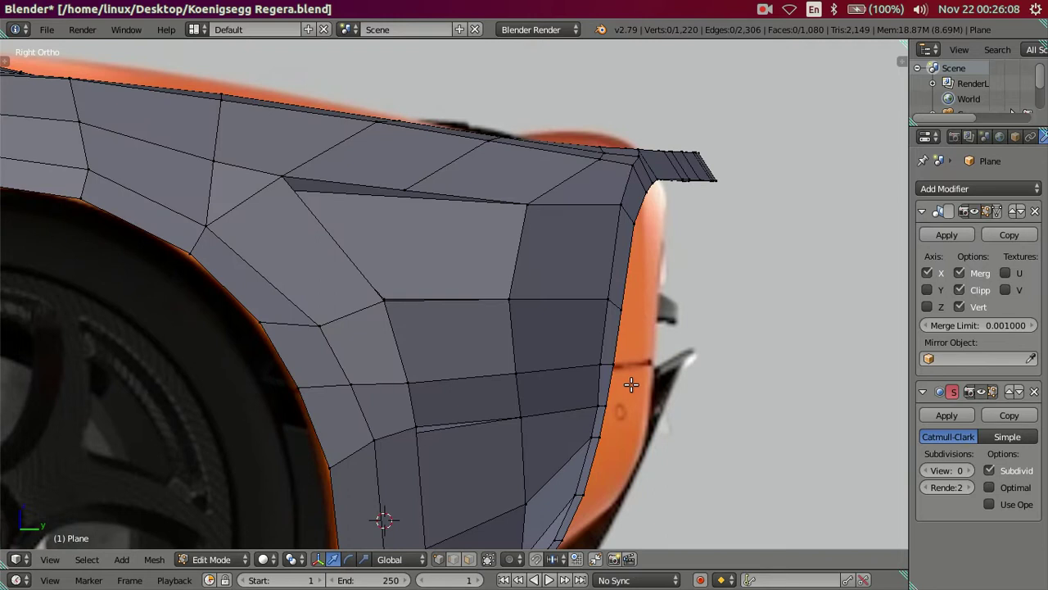
key(z)
scroll(631, 381, up, 2)
scroll(440, 304, up, 2)
scroll(462, 297, up, 2)
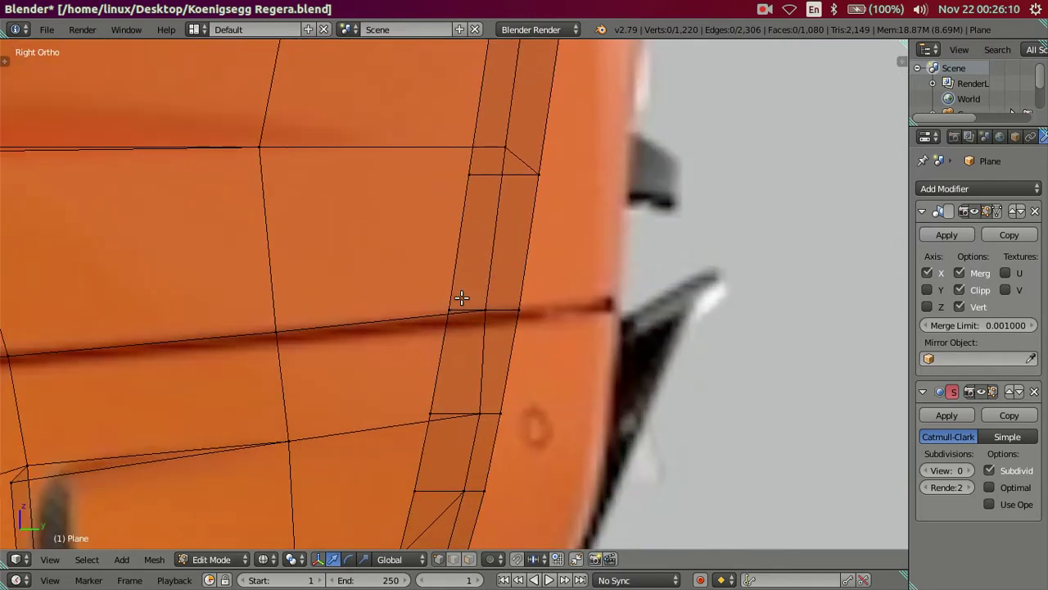
drag(447, 262, 447, 264)
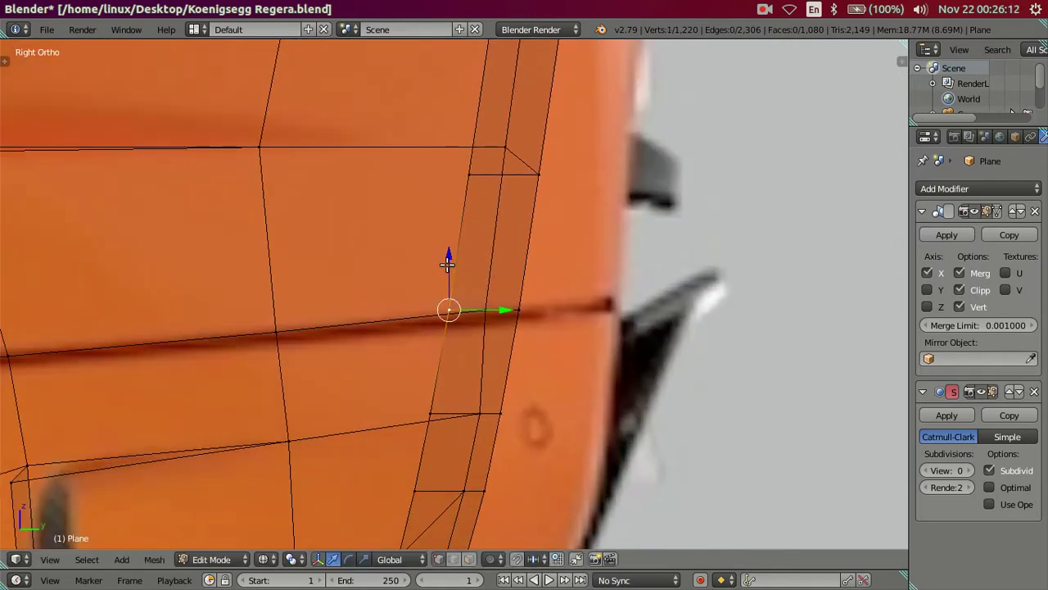
key(z)
scroll(511, 321, up, 2)
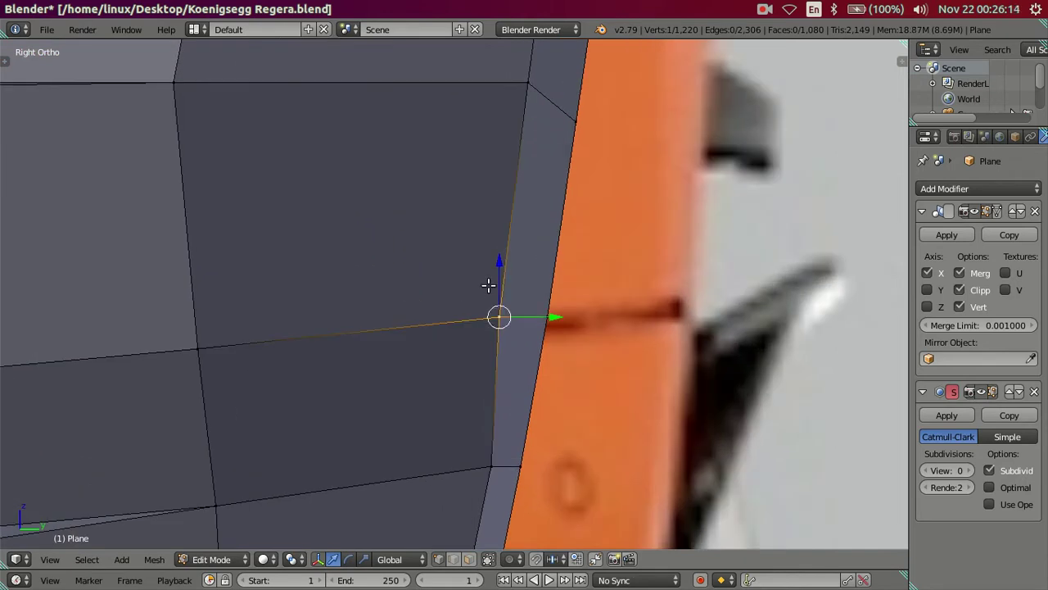
scroll(514, 324, down, 1)
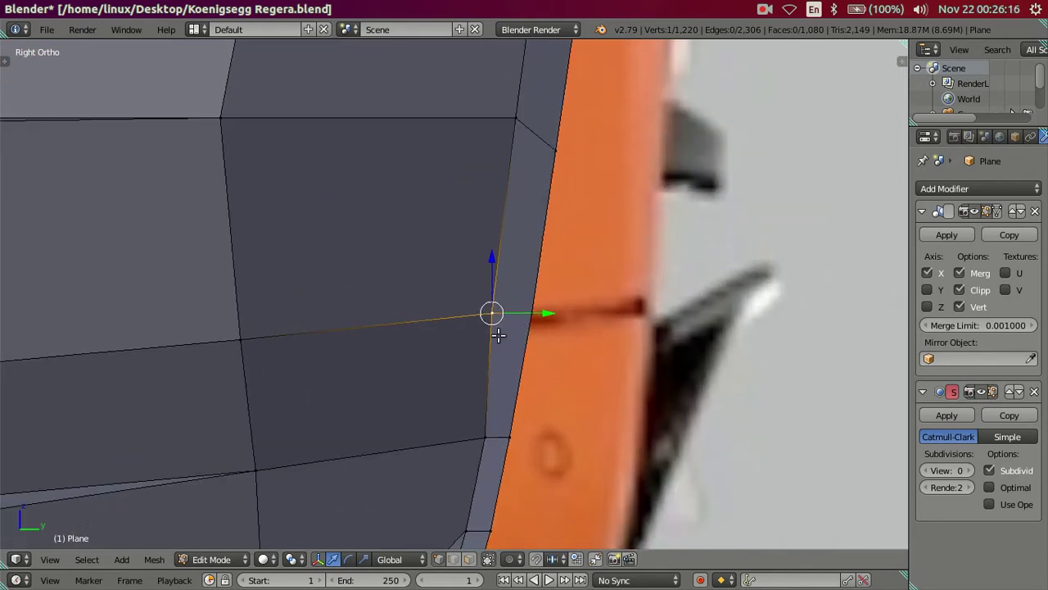
drag(541, 309, 543, 312)
scroll(544, 310, down, 1)
scroll(528, 315, down, 1)
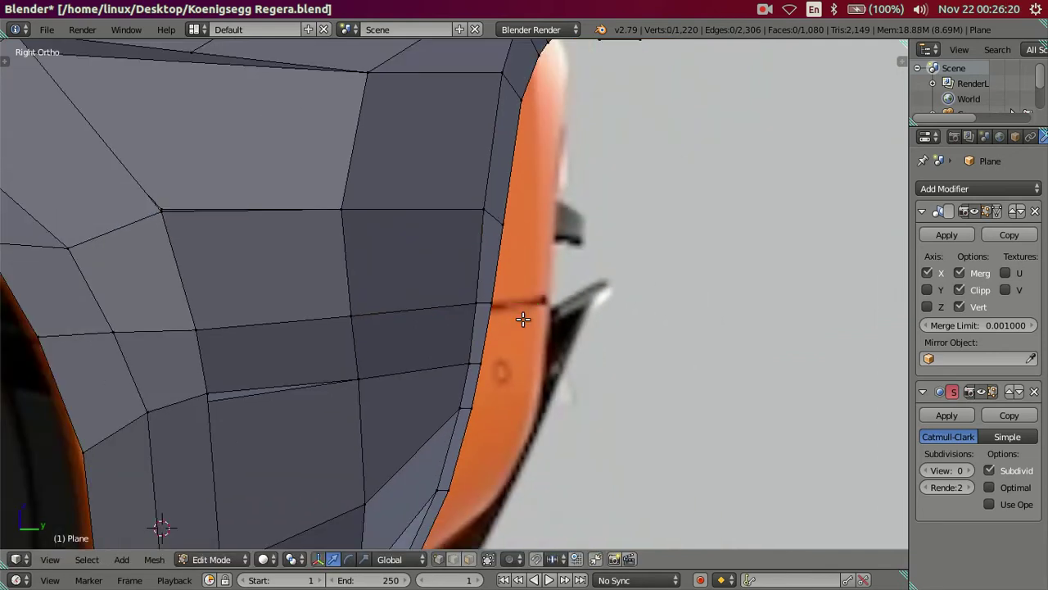
scroll(523, 319, up, 2)
scroll(522, 319, up, 2)
scroll(522, 319, up, 2)
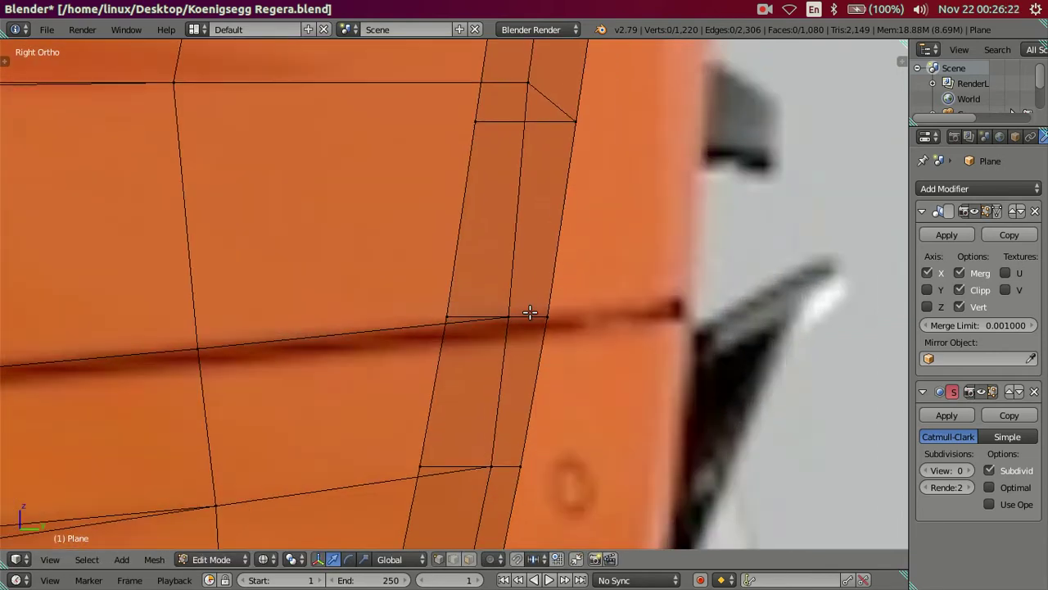
Select the edge on the panel-gap line and raise it to match the reference gap.
shift+right_click(473, 317)
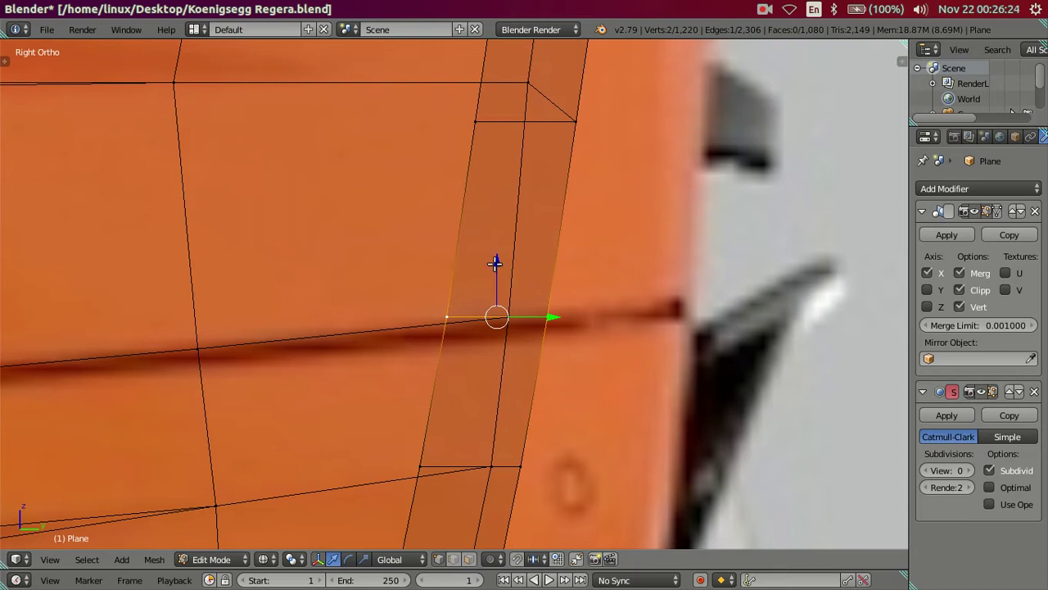
drag(495, 262, 495, 261)
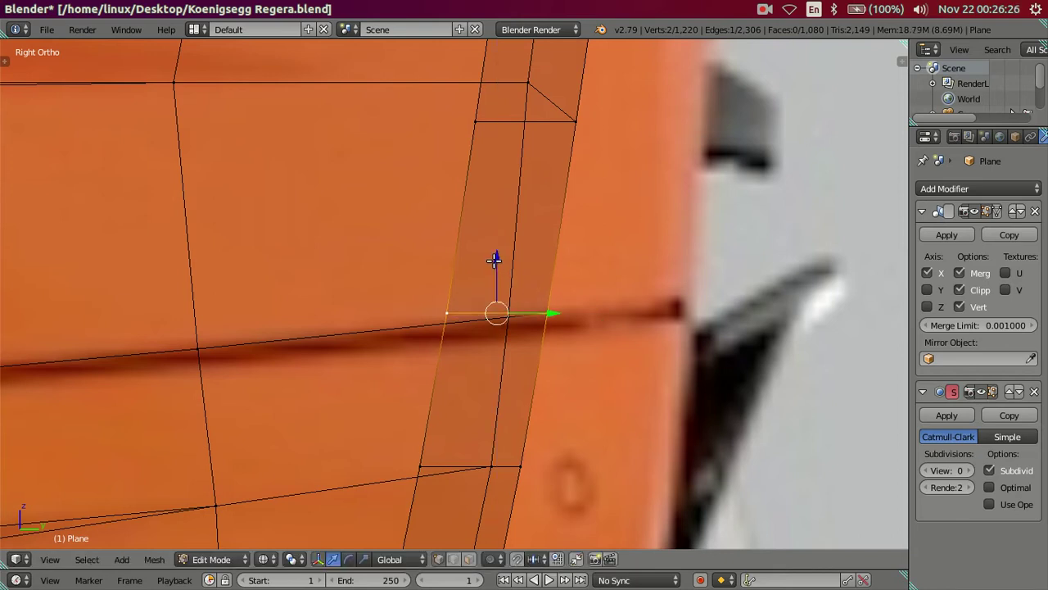
key(a)
scroll(468, 303, down, 2)
scroll(463, 315, down, 3)
scroll(471, 332, down, 2)
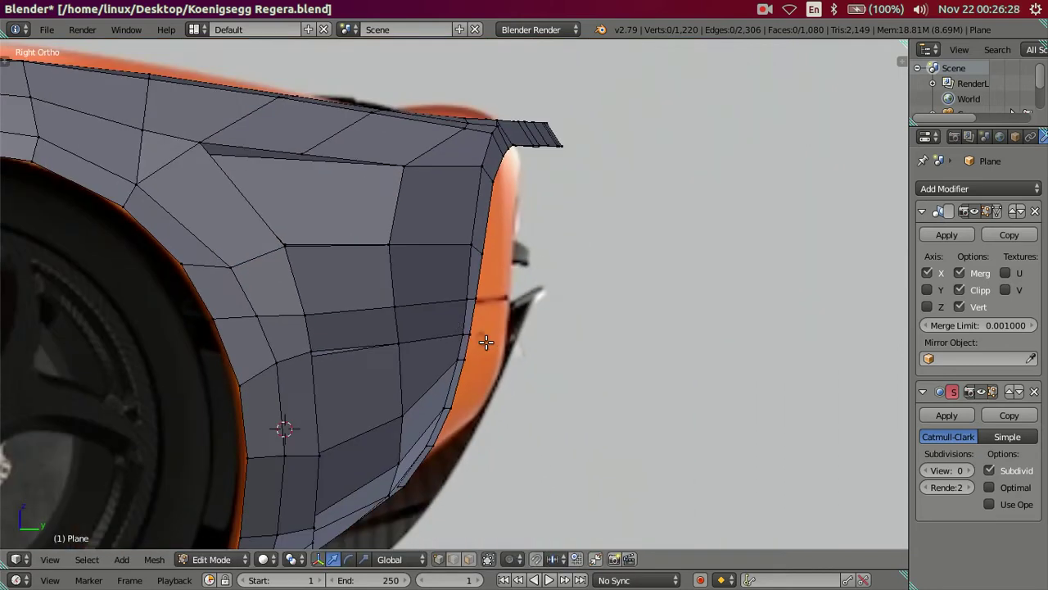
scroll(500, 346, up, 2)
scroll(467, 253, up, 2)
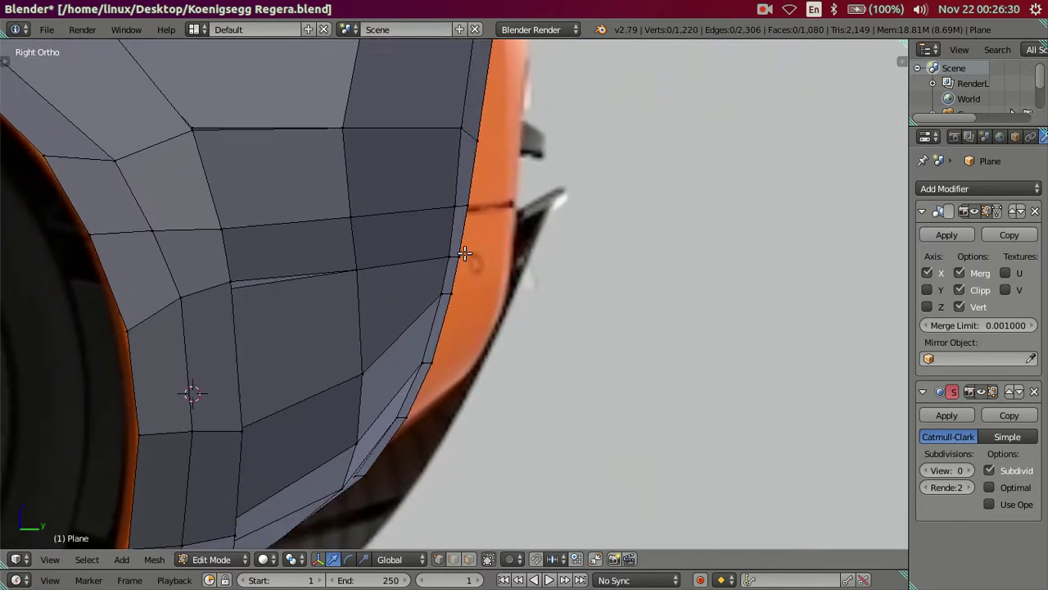
scroll(480, 288, up, 2)
mouse_move(480, 288)
middle_down()
mouse_move(330, 284)
mouse_move(307, 308)
mouse_move(319, 328)
mouse_move(339, 281)
mouse_move(367, 330)
mouse_move(370, 382)
mouse_move(359, 400)
mouse_move(342, 402)
mouse_move(342, 303)
mouse_move(194, 213)
middle_up()
Lower a wheel-arch vertex along Z in Right side view and inspect the fender in Object Mode.
right_click(267, 254)
key(g)
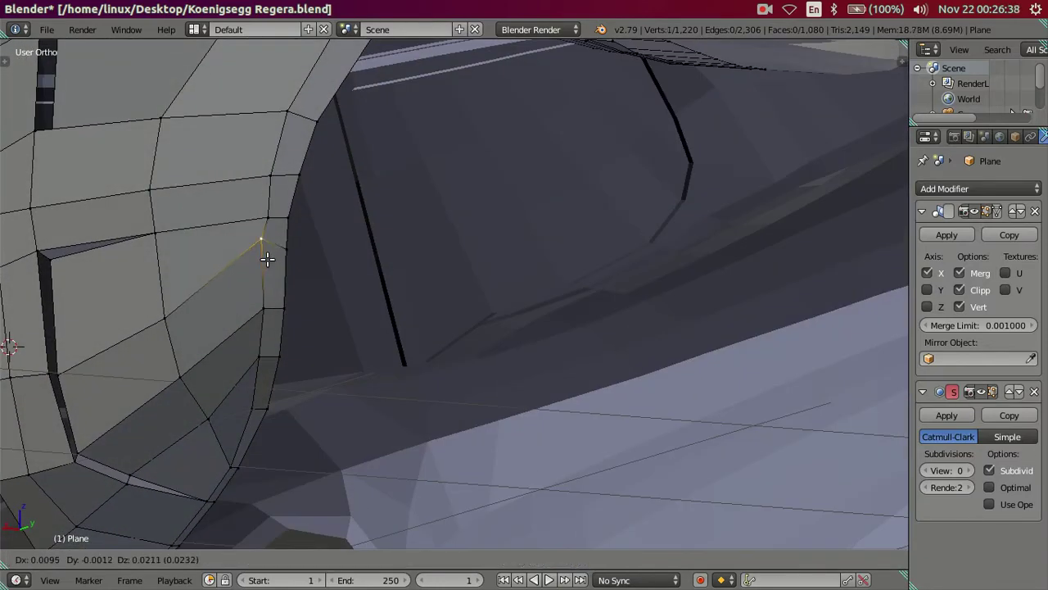
click(267, 258)
mouse_move(250, 431)
middle_down()
mouse_move(240, 412)
mouse_move(276, 499)
mouse_move(299, 473)
mouse_move(295, 501)
mouse_move(276, 491)
mouse_move(281, 411)
mouse_move(265, 422)
middle_up()
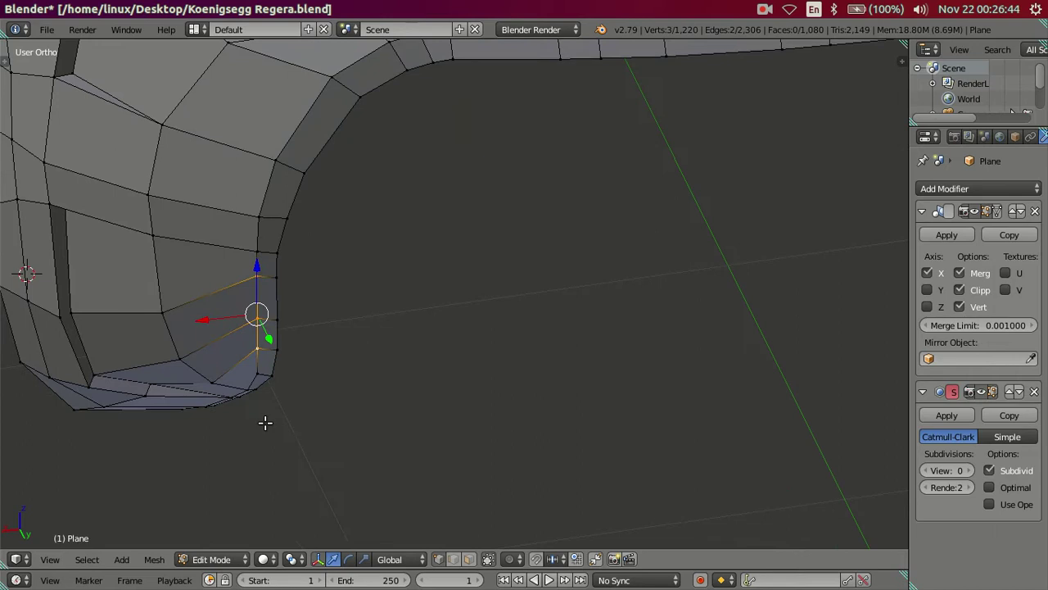
key(KP_3)
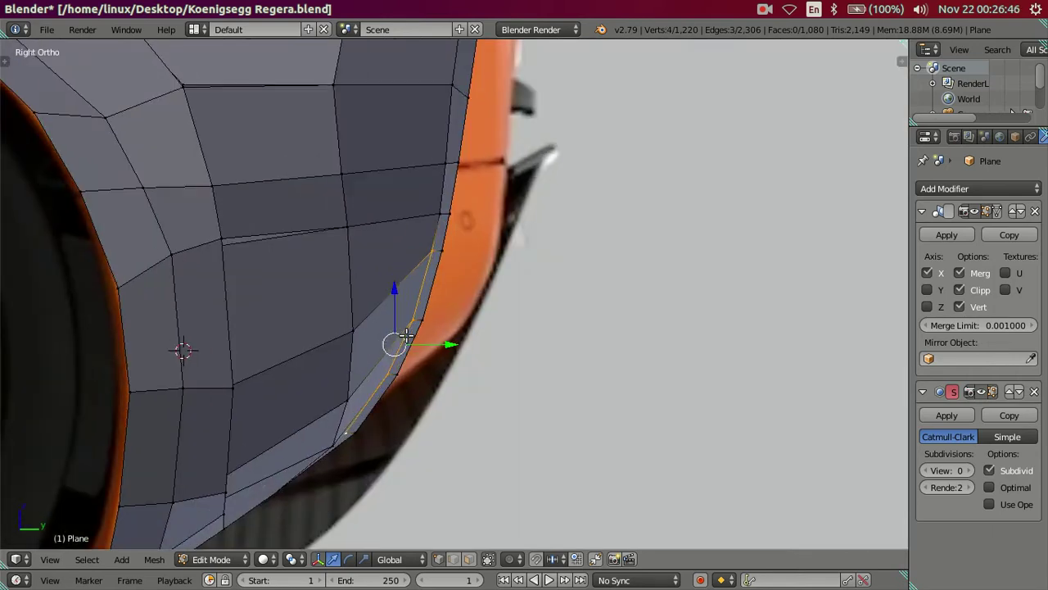
drag(378, 295, 378, 301)
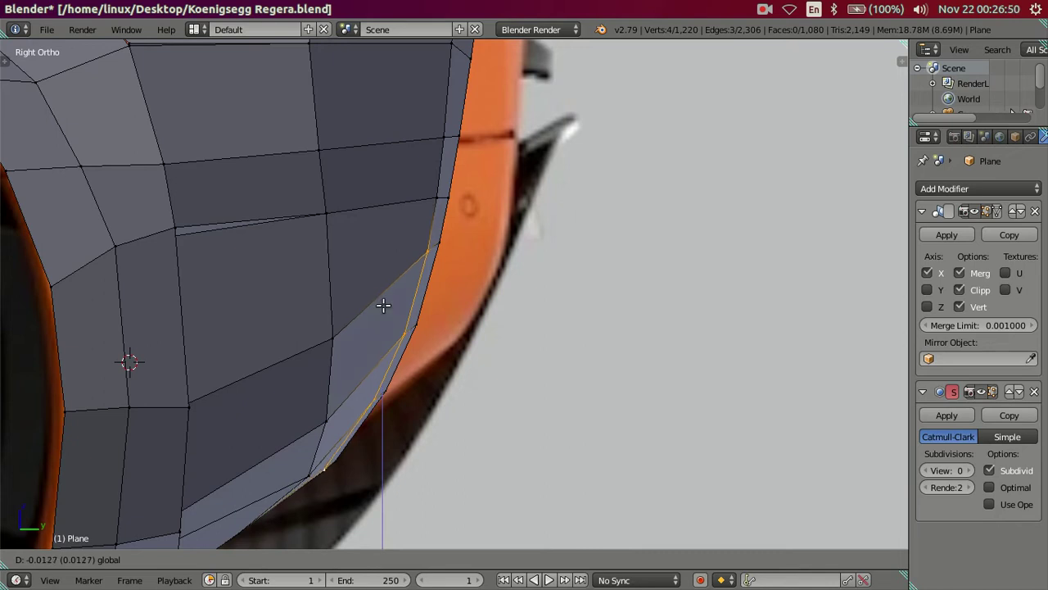
drag(385, 307, 478, 346)
mouse_move(477, 346)
middle_down()
mouse_move(440, 306)
mouse_move(396, 347)
mouse_move(380, 391)
middle_up()
scroll(352, 389, up, 1)
key(Tab)
scroll(320, 409, up, 3)
scroll(307, 438, up, 2)
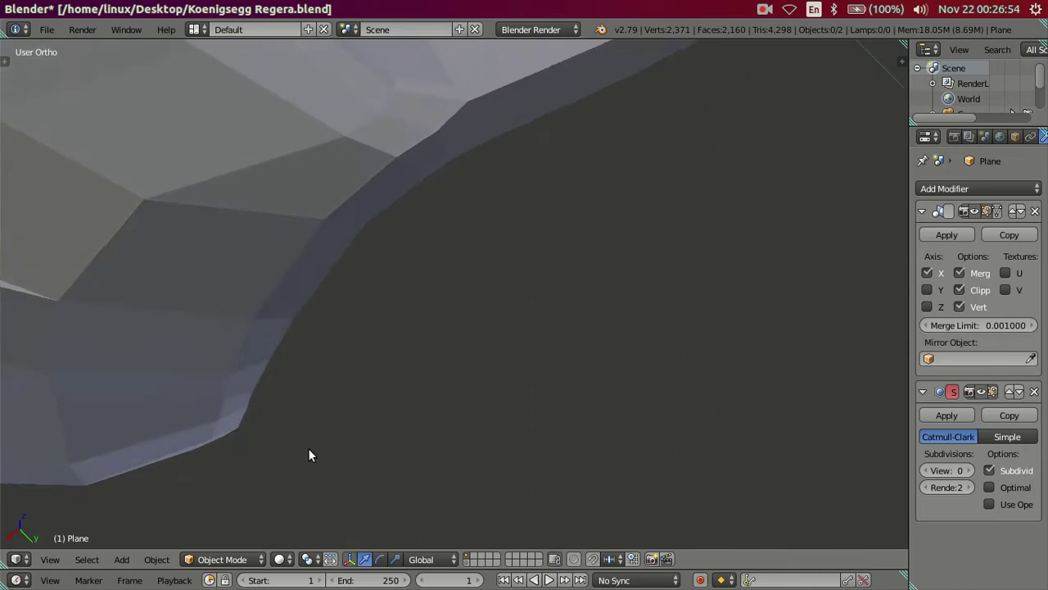
scroll(309, 446, up, 2)
Select two vertices beside the slit and shift them along Y to refine the gap's lower edge.
key(Tab)
scroll(297, 342, down, 4)
scroll(292, 349, down, 2)
mouse_move(292, 349)
middle_down()
mouse_move(438, 386)
mouse_move(417, 236)
mouse_move(428, 196)
mouse_move(454, 185)
mouse_move(538, 234)
mouse_move(486, 309)
mouse_move(466, 313)
mouse_move(427, 282)
mouse_move(441, 222)
middle_up()
shift+right_click(343, 344)
mouse_move(343, 344)
middle_down()
mouse_move(404, 374)
mouse_move(467, 370)
middle_up()
key(KP_3)
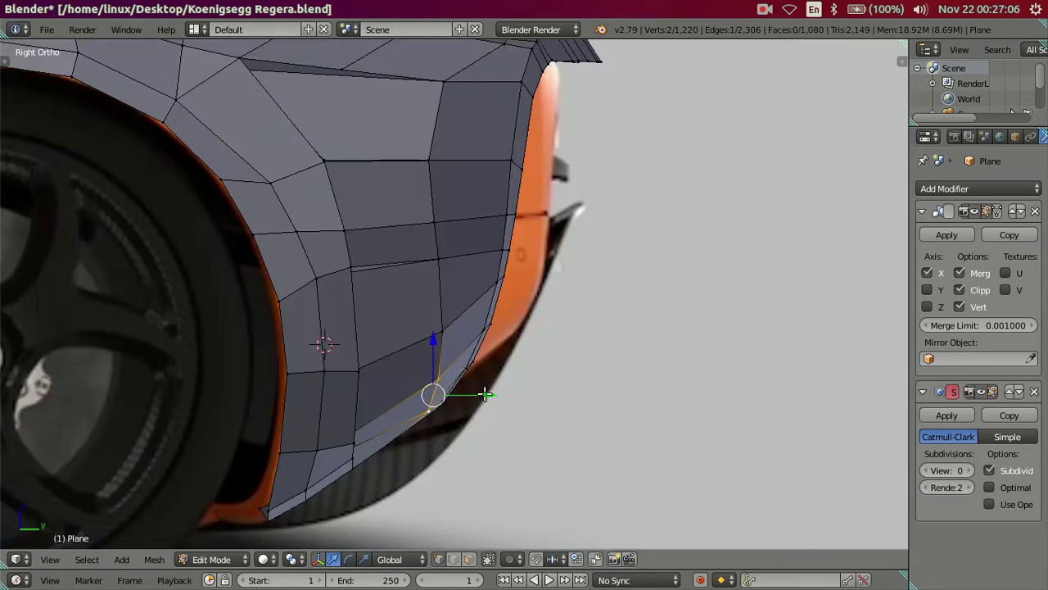
drag(486, 395, 483, 395)
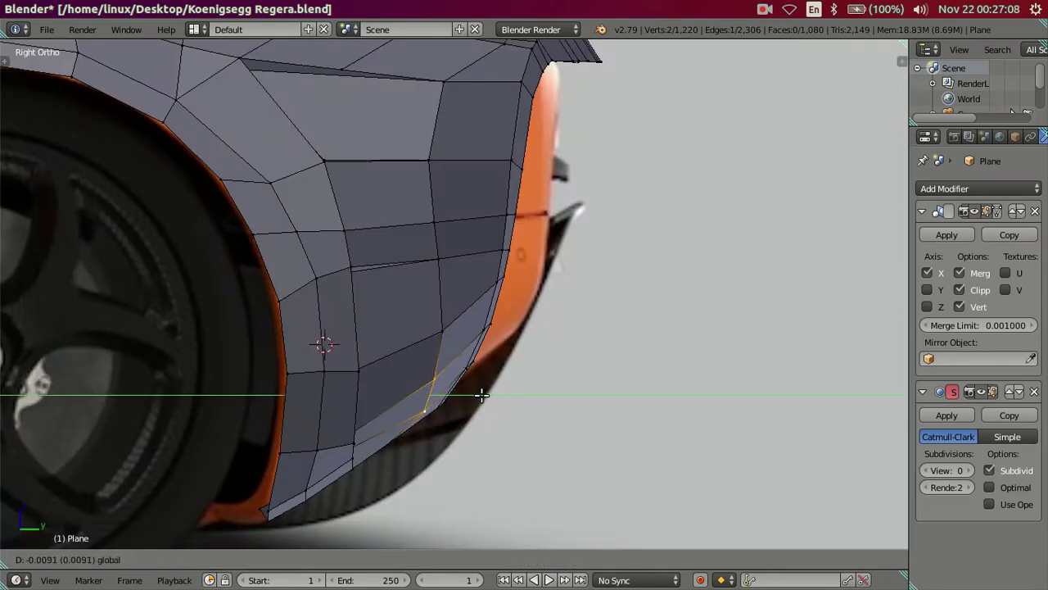
click(482, 396)
key(a)
mouse_move(429, 393)
middle_down()
mouse_move(400, 316)
mouse_move(344, 304)
mouse_move(357, 262)
middle_up()
scroll(401, 315, up, 2)
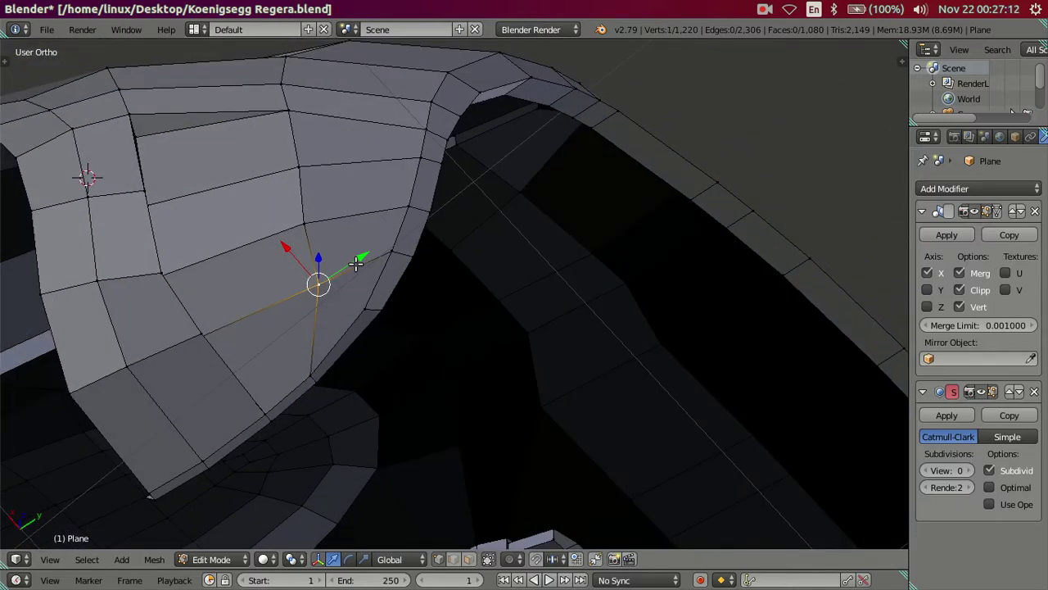
Slide the selected vertex along Y and check the lower body surface outside Edit Mode.
drag(354, 263, 346, 268)
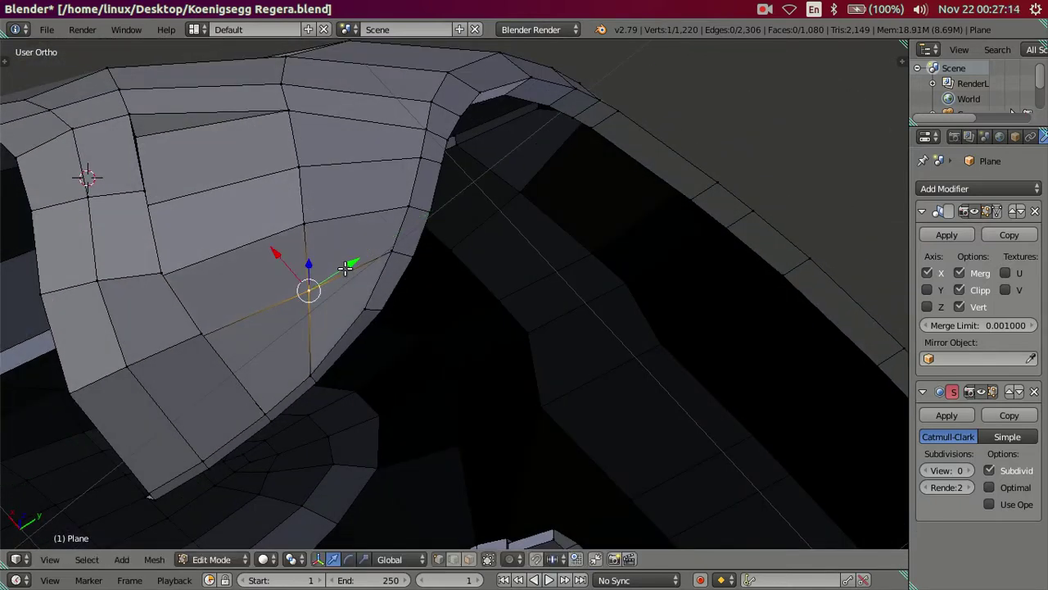
mouse_move(346, 275)
middle_down()
mouse_move(363, 440)
mouse_move(346, 459)
mouse_move(371, 421)
mouse_move(321, 362)
mouse_move(297, 391)
mouse_move(306, 407)
mouse_move(312, 398)
mouse_move(286, 384)
middle_up()
key(Tab)
mouse_move(346, 325)
middle_down()
mouse_move(377, 314)
mouse_move(419, 344)
mouse_move(428, 367)
mouse_move(470, 341)
mouse_move(400, 356)
mouse_move(424, 368)
mouse_move(381, 325)
mouse_move(489, 416)
middle_up()
key(Tab)
Extrude the thin slit face in place and push it inward along Y as a recess.
right_click(364, 359)
scroll(423, 379, down, 3)
key(e)
right_click(413, 342)
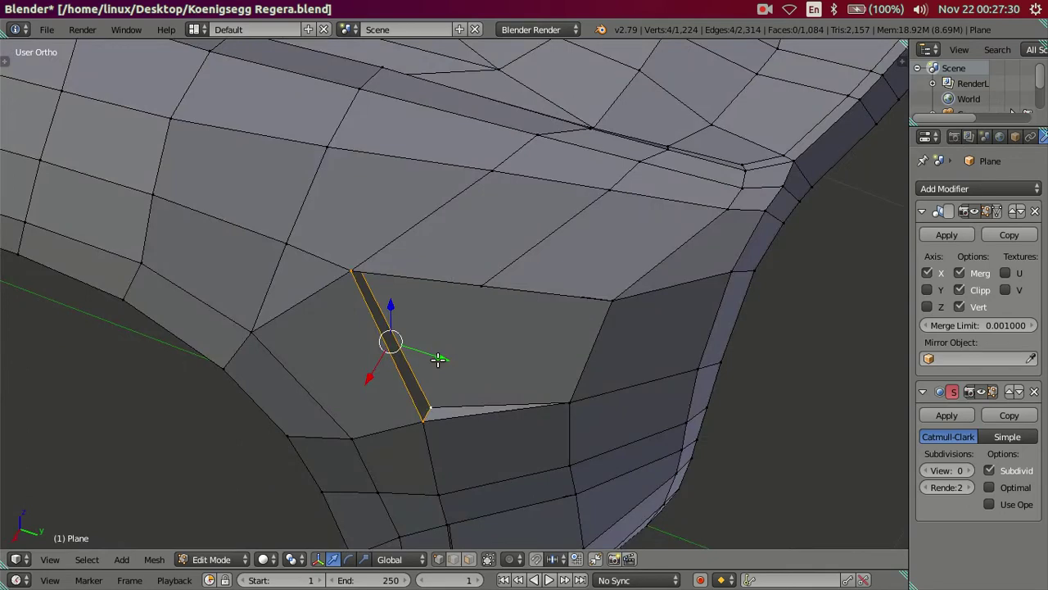
drag(438, 358, 425, 354)
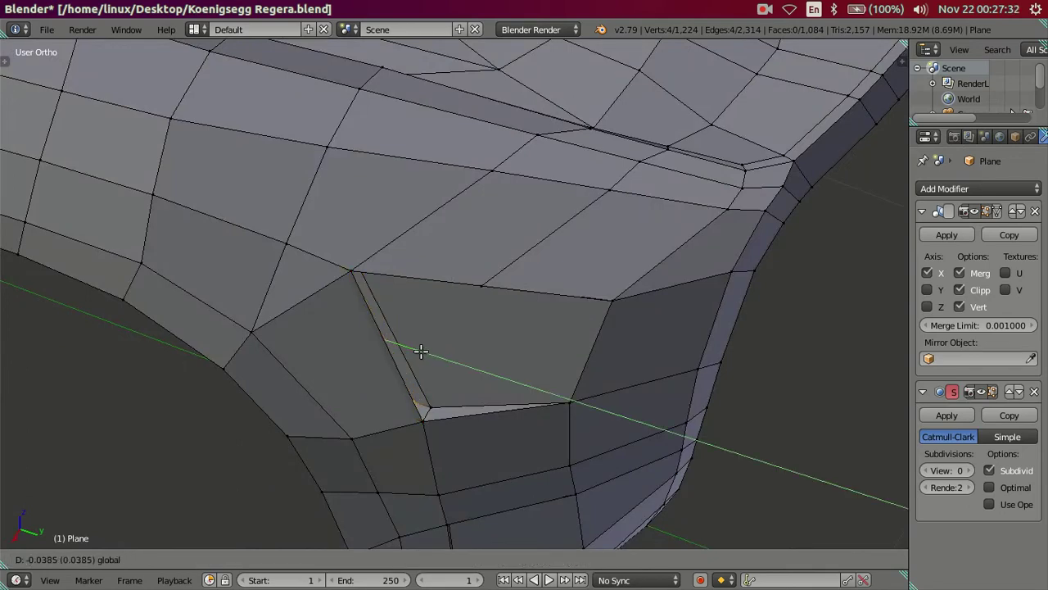
click(420, 351)
mouse_move(454, 365)
middle_down()
mouse_move(377, 311)
mouse_move(328, 293)
mouse_move(409, 339)
mouse_move(421, 389)
mouse_move(381, 351)
mouse_move(333, 330)
mouse_move(329, 286)
mouse_move(321, 306)
mouse_move(398, 355)
mouse_move(395, 312)
mouse_move(489, 353)
middle_up()
scroll(329, 296, up, 2)
scroll(395, 312, up, 2)
Taper the recess by shrinking the face, then its bottom and top end edges.
key(s)
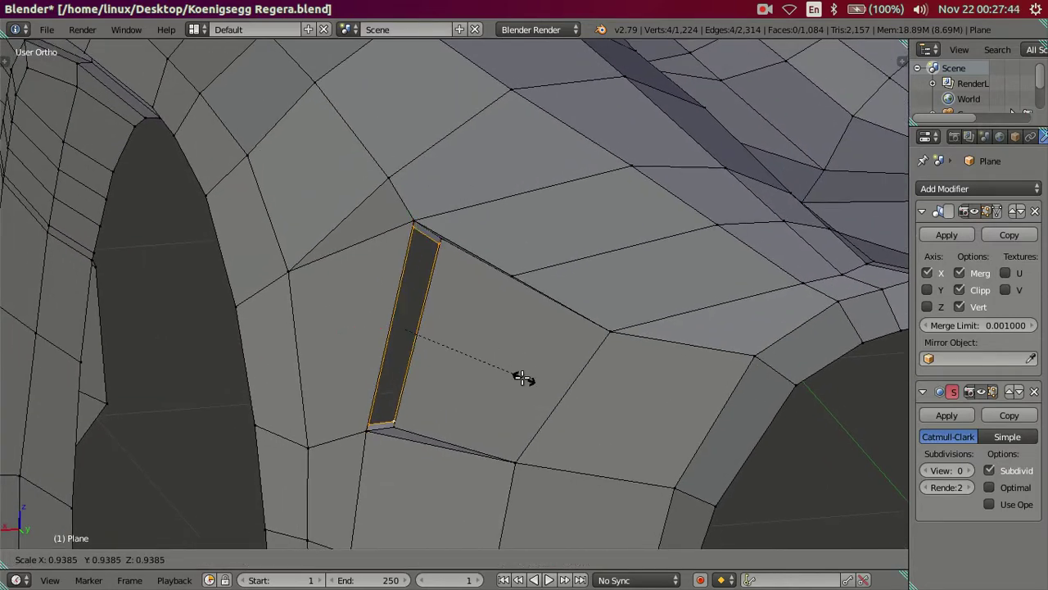
click(524, 380)
mouse_move(526, 382)
middle_down()
mouse_move(508, 358)
mouse_move(455, 378)
middle_up()
mouse_move(402, 342)
middle_down()
mouse_move(412, 412)
mouse_move(389, 448)
mouse_move(429, 456)
middle_up()
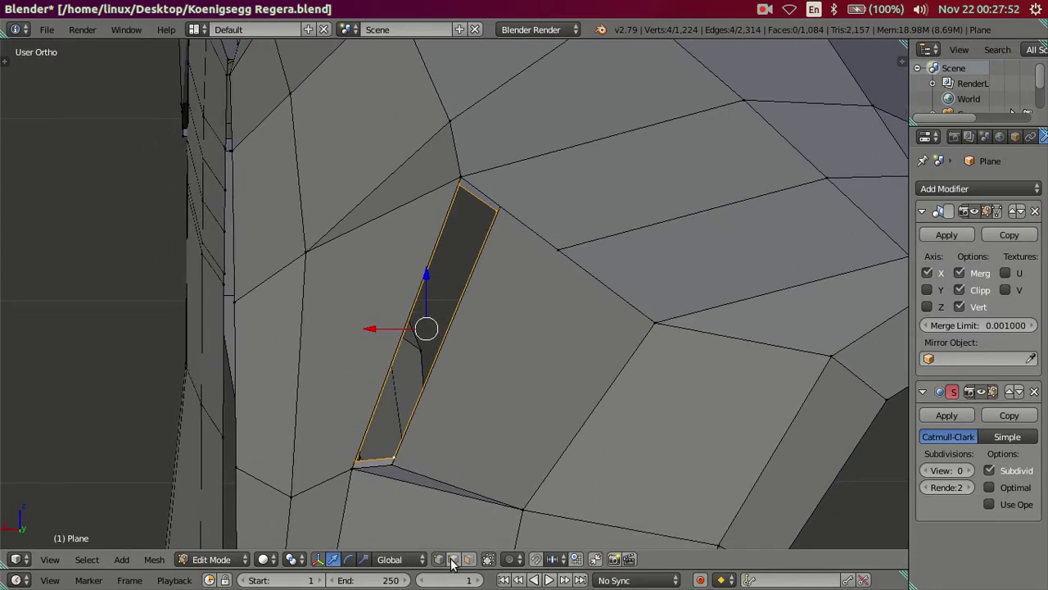
right_click(375, 460)
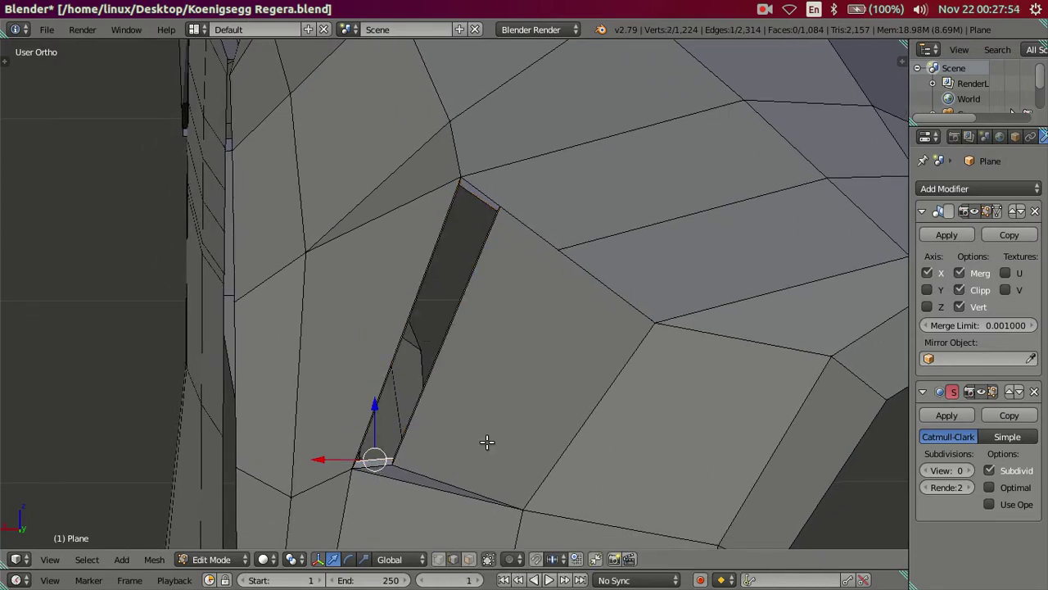
key(s)
click(462, 444)
middle_drag(450, 382, 461, 296)
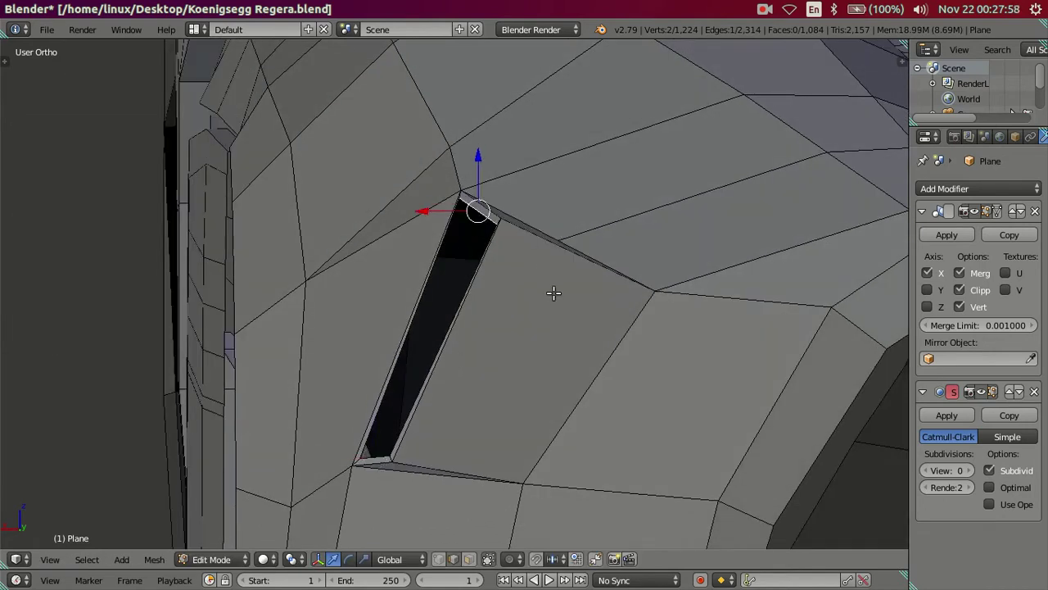
key(s)
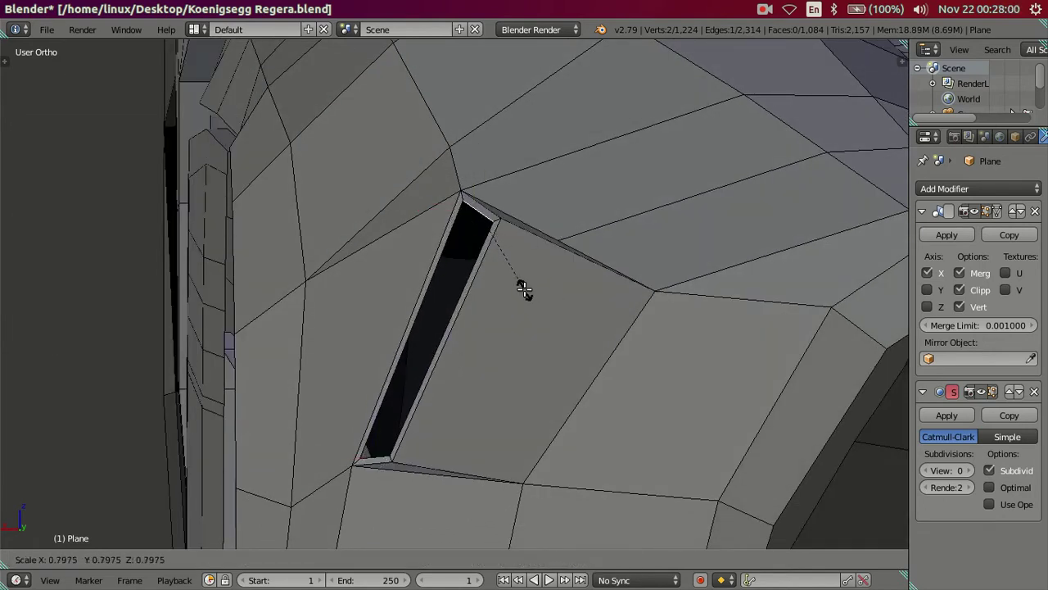
click(521, 295)
mouse_move(498, 327)
middle_down()
mouse_move(470, 415)
mouse_move(437, 406)
mouse_move(465, 403)
mouse_move(516, 459)
middle_up()
Push the recessed face deeper along Y and preview the body at subdivision level 2.
key(ctrl+space)
drag(439, 347, 407, 311)
scroll(407, 312, down, 3)
key(Tab)
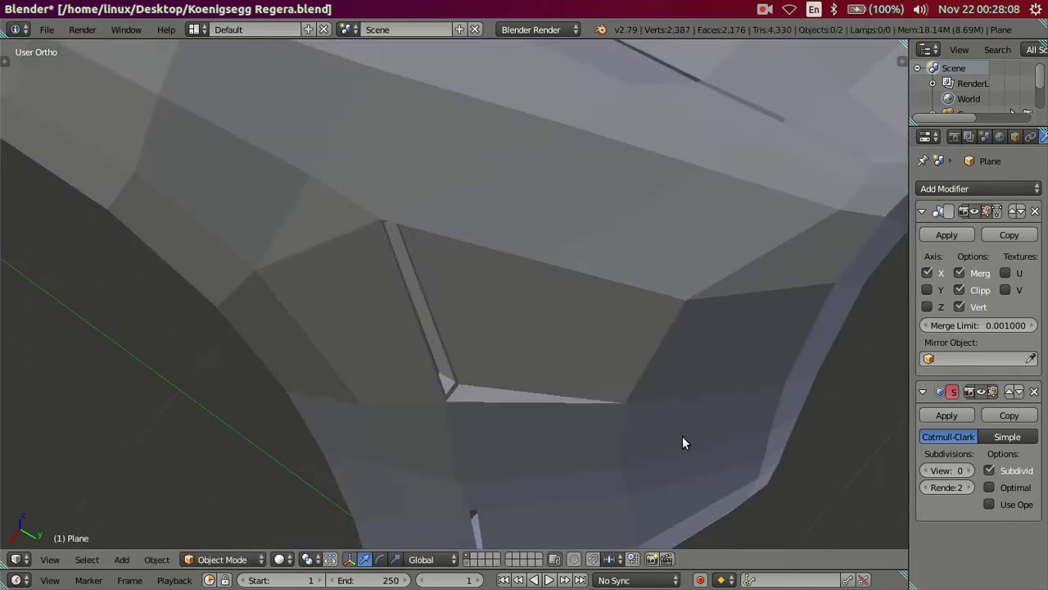
click(969, 471)
click(969, 471)
mouse_move(767, 437)
middle_down()
mouse_move(683, 414)
mouse_move(595, 363)
middle_up()
scroll(573, 348, up, 2)
scroll(545, 319, down, 3)
mouse_move(540, 310)
middle_down()
mouse_move(538, 293)
mouse_move(592, 309)
middle_up()
scroll(614, 328, up, 3)
middle_drag(631, 350, 651, 360)
Set the Subdivision Surface view level back to 0 and inspect beneath the fender slit.
key(Tab)
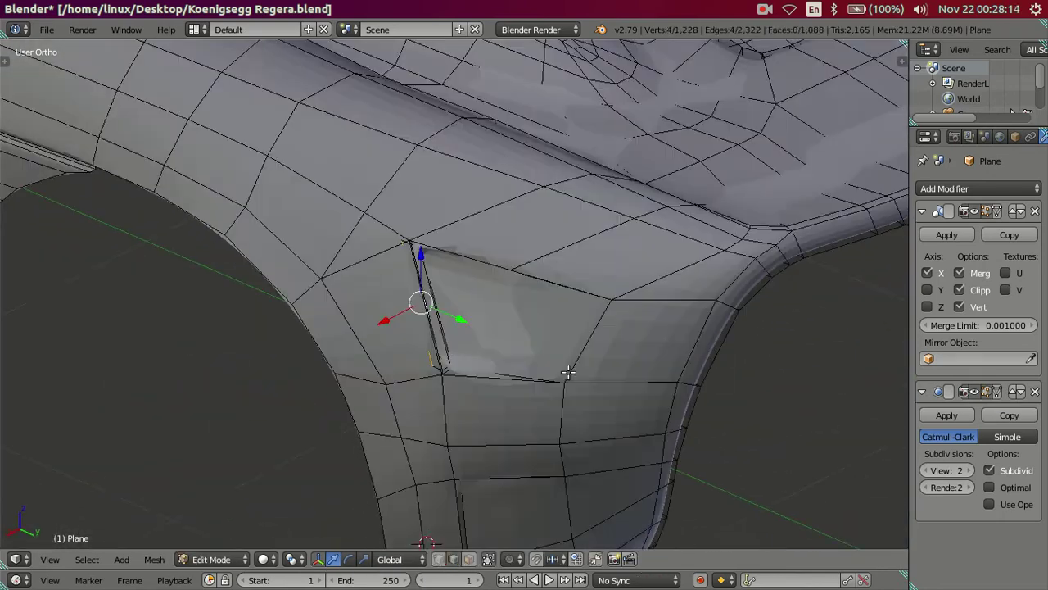
scroll(573, 374, up, 2)
click(930, 471)
click(929, 471)
scroll(863, 443, down, 2)
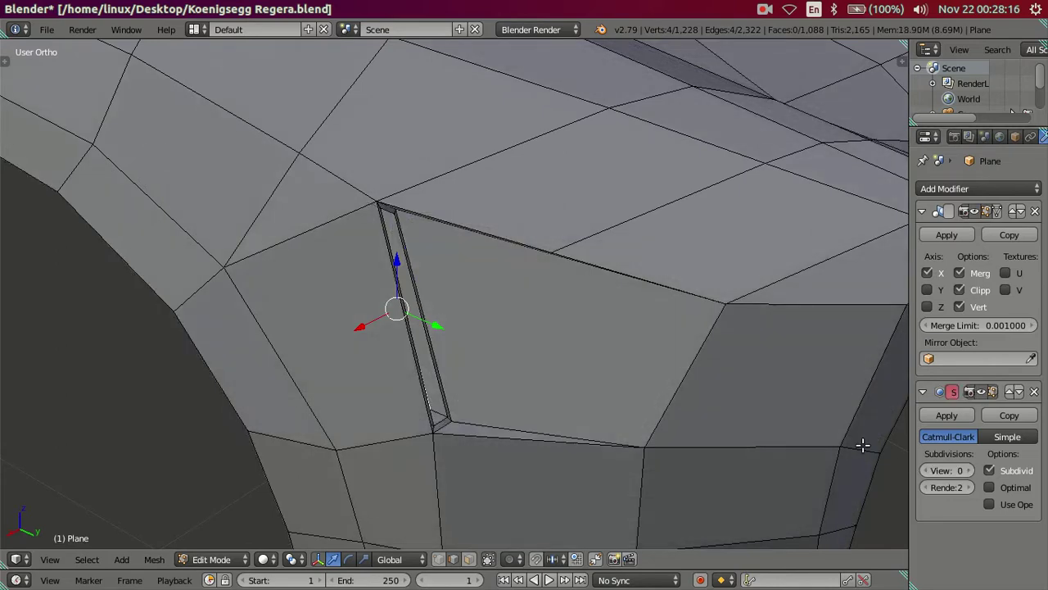
scroll(615, 428, down, 2)
scroll(534, 386, down, 2)
key(Tab)
key(Tab)
mouse_move(498, 362)
middle_down()
mouse_move(503, 410)
mouse_move(536, 210)
mouse_move(504, 336)
mouse_move(468, 363)
mouse_move(481, 389)
middle_up()
mouse_move(498, 443)
middle_down()
mouse_move(516, 405)
mouse_move(628, 421)
mouse_move(578, 382)
mouse_move(625, 424)
mouse_move(653, 427)
middle_up()
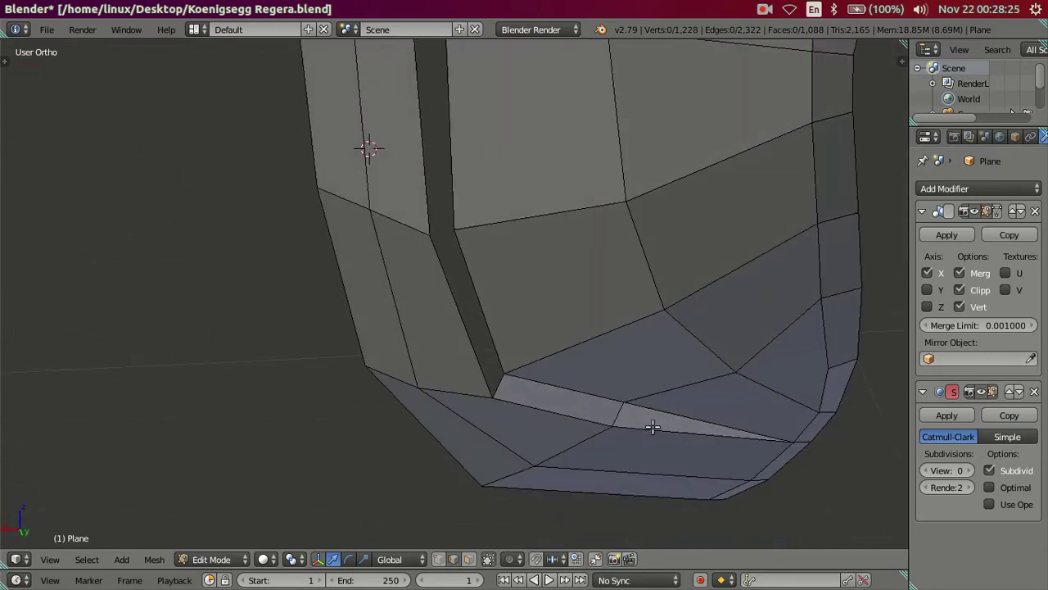
Add a centred edge loop across the fender, trying and cancelling a Y move.
key(ctrl+r)
click(504, 382)
right_click(504, 381)
middle_drag(504, 382, 429, 365)
key(g)
key(y)
right_click(545, 437)
mouse_move(545, 436)
middle_down()
mouse_move(737, 476)
mouse_move(824, 519)
mouse_move(590, 382)
mouse_move(472, 295)
mouse_move(530, 279)
mouse_move(533, 364)
mouse_move(379, 250)
middle_up()
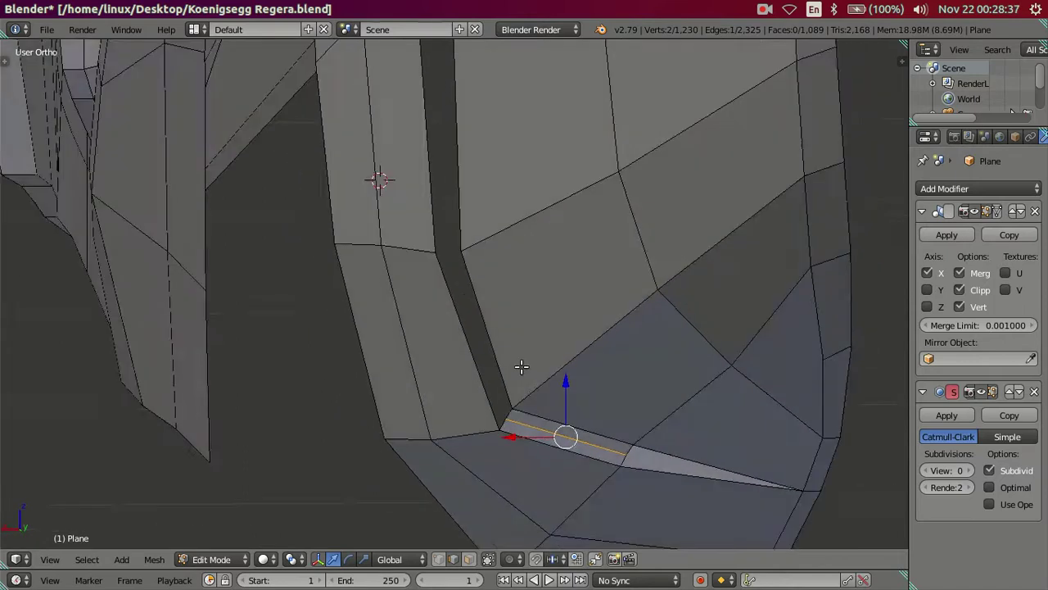
mouse_move(522, 367)
middle_down()
mouse_move(614, 403)
mouse_move(287, 227)
mouse_move(352, 325)
mouse_move(443, 350)
middle_up()
Knife-cut a new edge to the slit's corner vertex in wireframe view.
key(z)
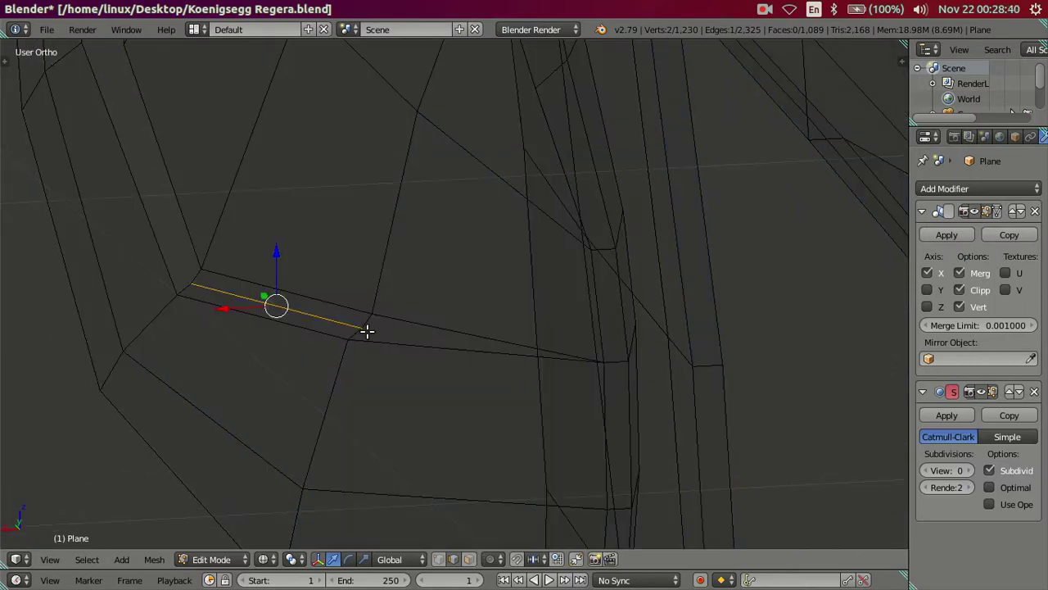
key(k)
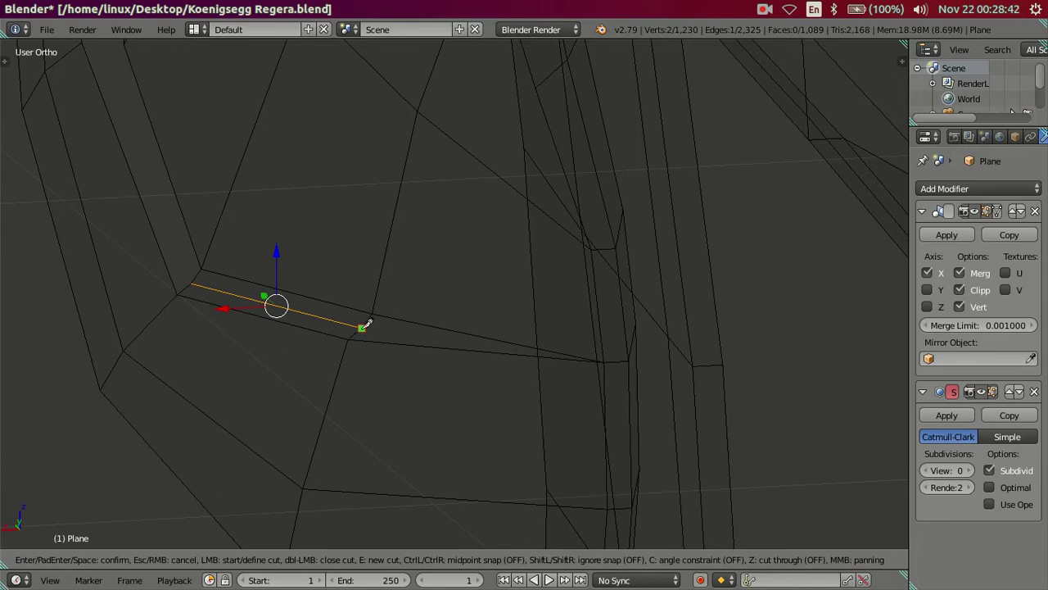
click(604, 360)
key(Return)
middle_drag(604, 363, 646, 421)
key(s)
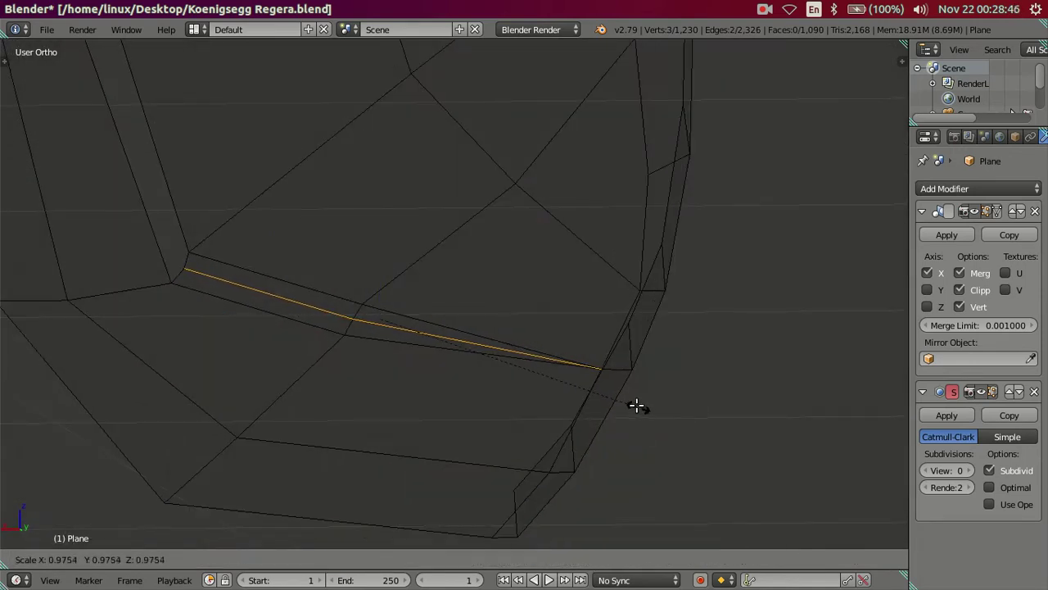
key(Escape)
key(z)
mouse_move(618, 393)
middle_down()
mouse_move(529, 365)
mouse_move(412, 358)
mouse_move(360, 342)
mouse_move(423, 356)
mouse_move(427, 338)
mouse_move(338, 264)
mouse_move(553, 399)
mouse_move(506, 381)
mouse_move(521, 365)
middle_up()
key(Tab)
key(Tab)
Extrude the slot's edge loop in place and scale it slightly inward.
alt+right_click(509, 358)
key(e)
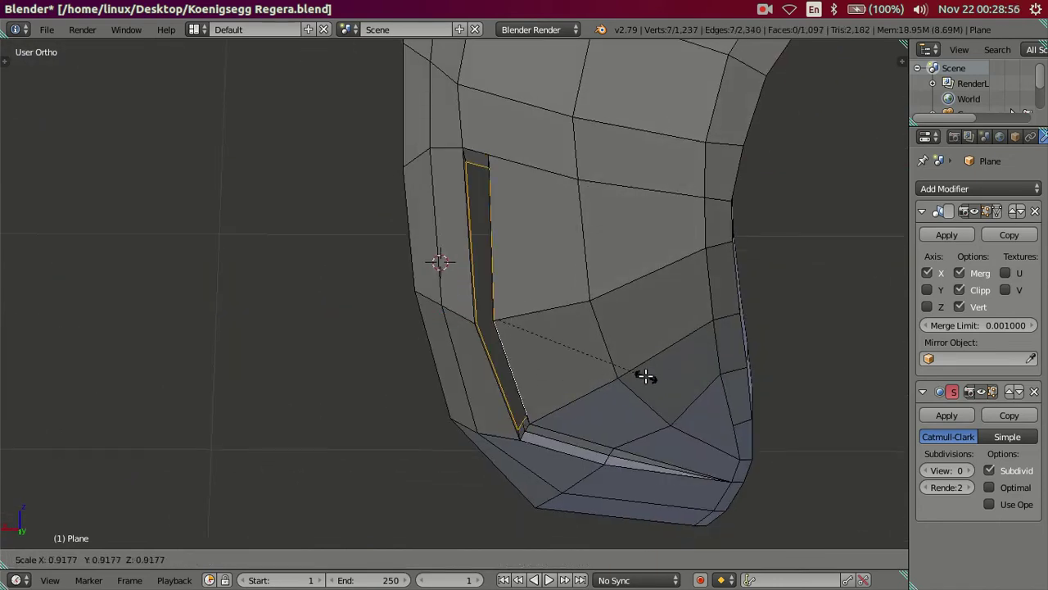
right_click(636, 373)
scroll(549, 380, up, 2)
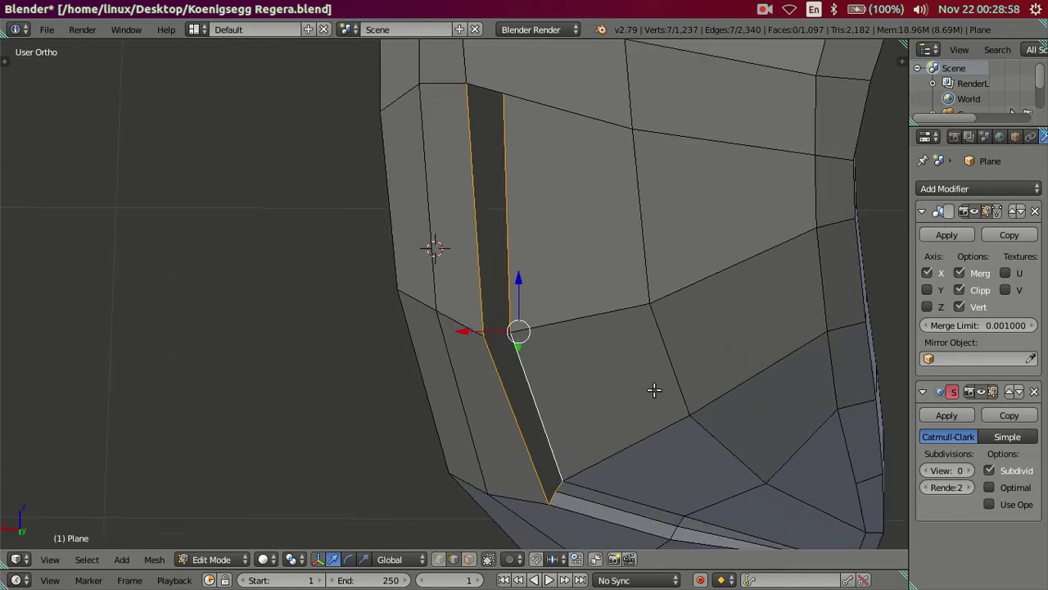
key(s)
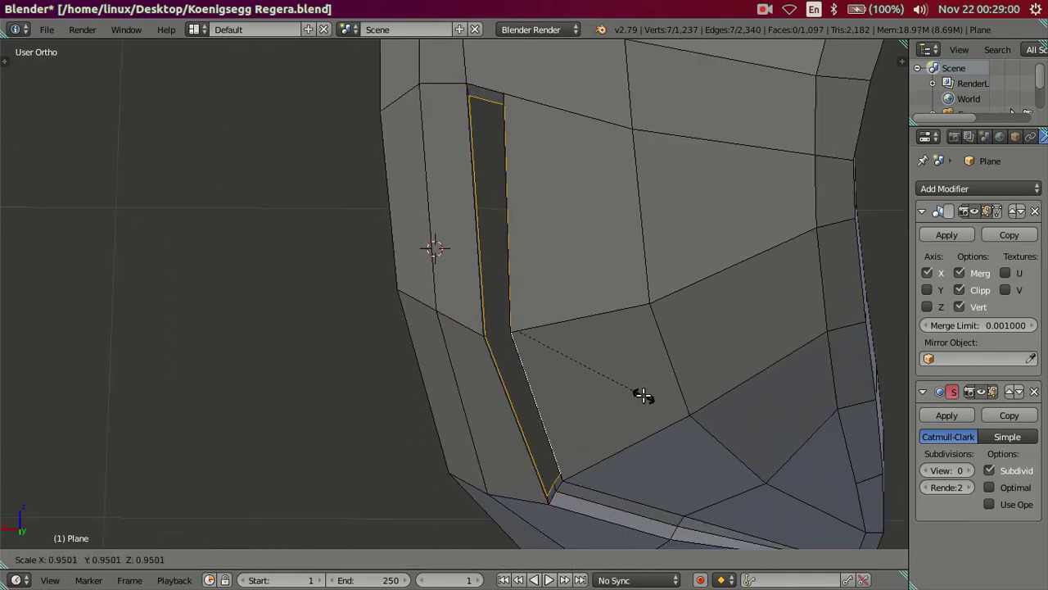
click(645, 397)
mouse_move(639, 395)
middle_down()
mouse_move(562, 351)
mouse_move(644, 379)
middle_up()
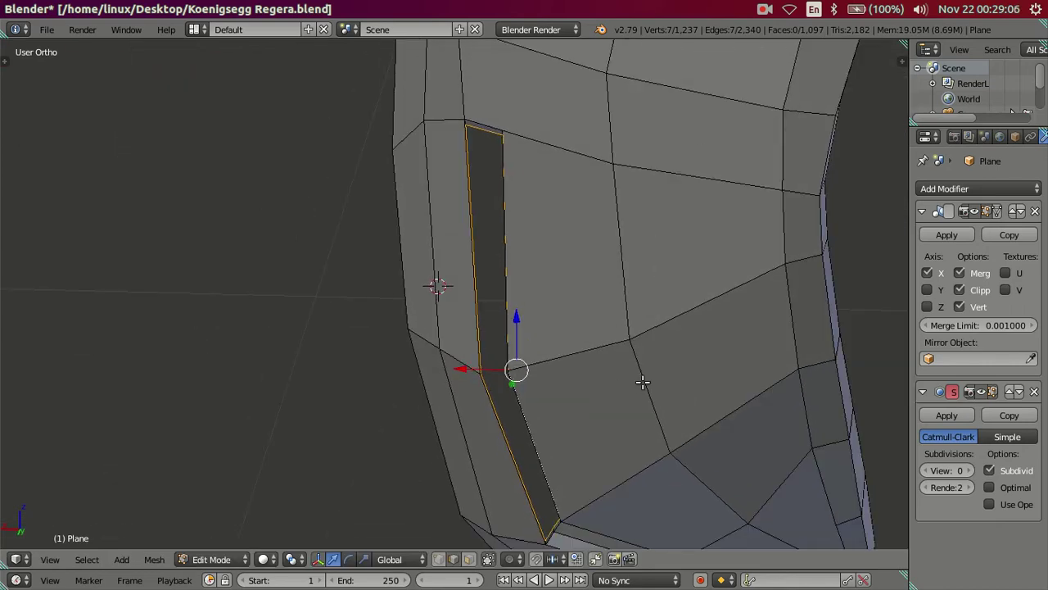
key(s)
click(627, 379)
mouse_move(538, 339)
middle_down()
mouse_move(527, 288)
mouse_move(516, 332)
mouse_move(553, 340)
middle_up()
key(ctrl+z)
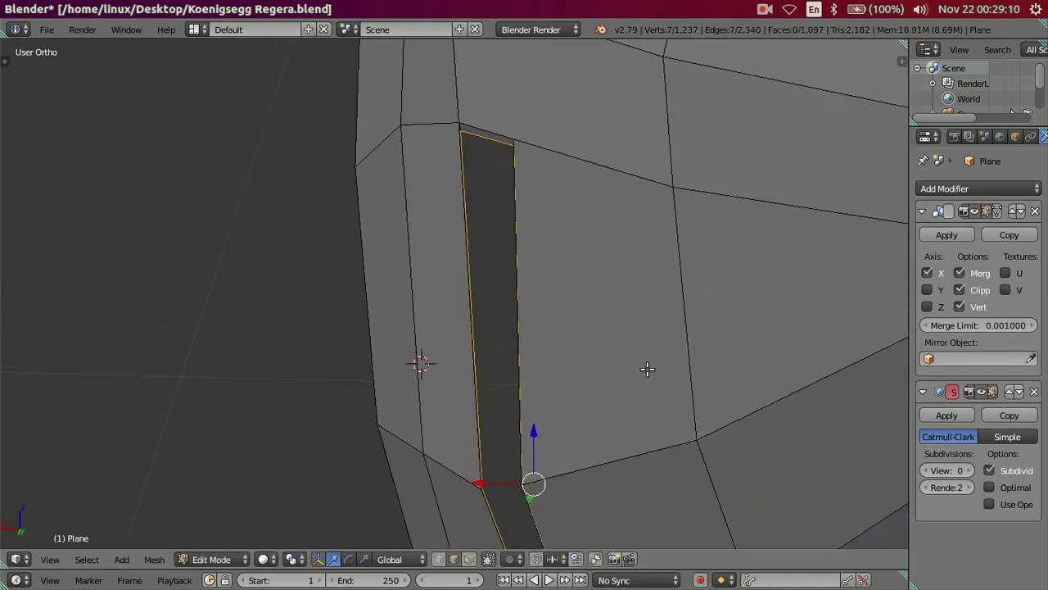
Circle-deselect the strip ends and scale the middle vertices closer together.
key(z)
shift+middle_drag(597, 368, 581, 267)
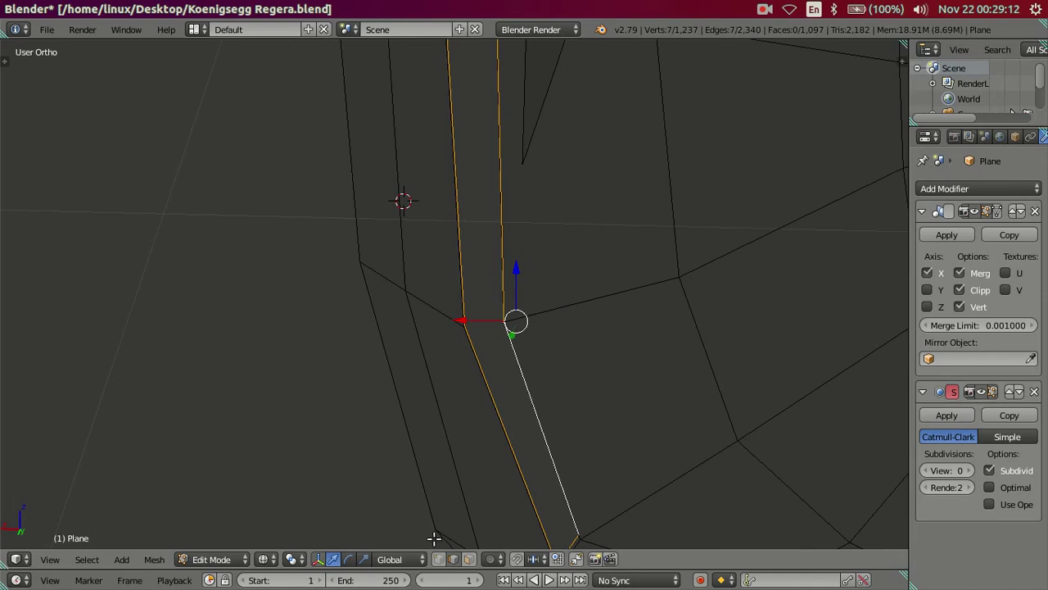
scroll(477, 426, down, 3)
key(c)
middle_drag(522, 438, 461, 102)
right_click(461, 102)
scroll(563, 287, up, 3)
key(s)
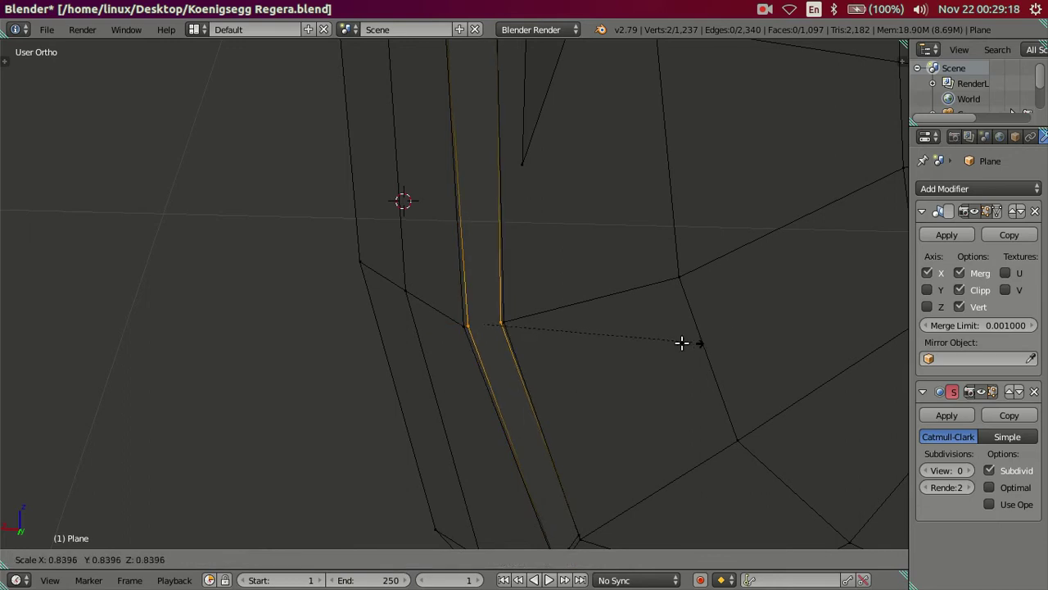
click(631, 327)
shift+scroll(475, 400, up, 3)
shift+scroll(470, 257, up, 2)
shift+scroll(397, 218, up, 1)
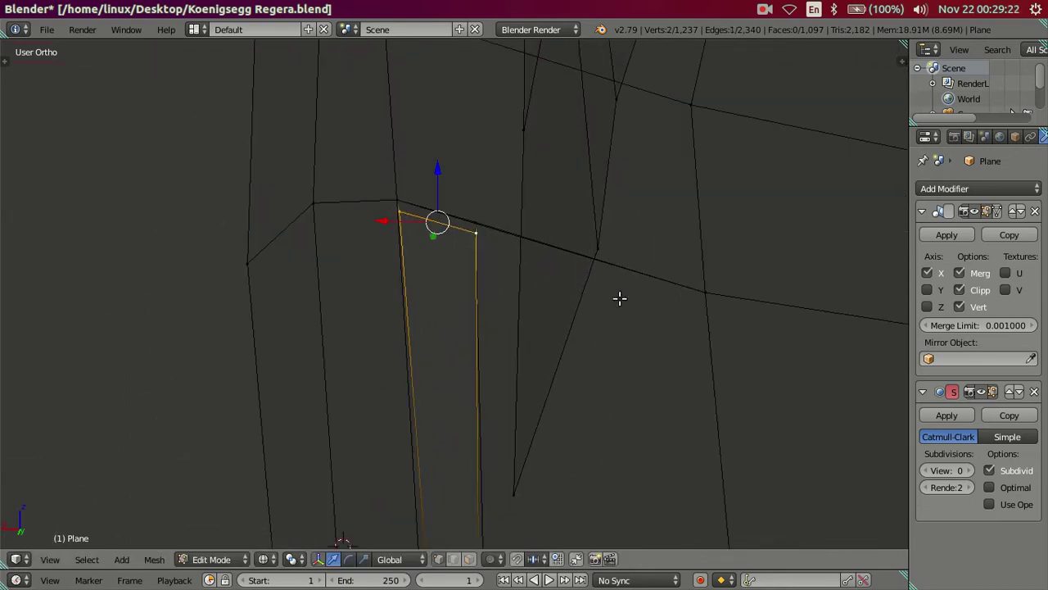
Narrow the strip's top and bottom ends, then return to solid shading.
key(s)
click(570, 294)
scroll(565, 299, down, 3)
scroll(570, 456, down, 2)
shift+scroll(543, 355, down, 3)
shift+scroll(524, 320, down, 2)
scroll(492, 332, up, 5)
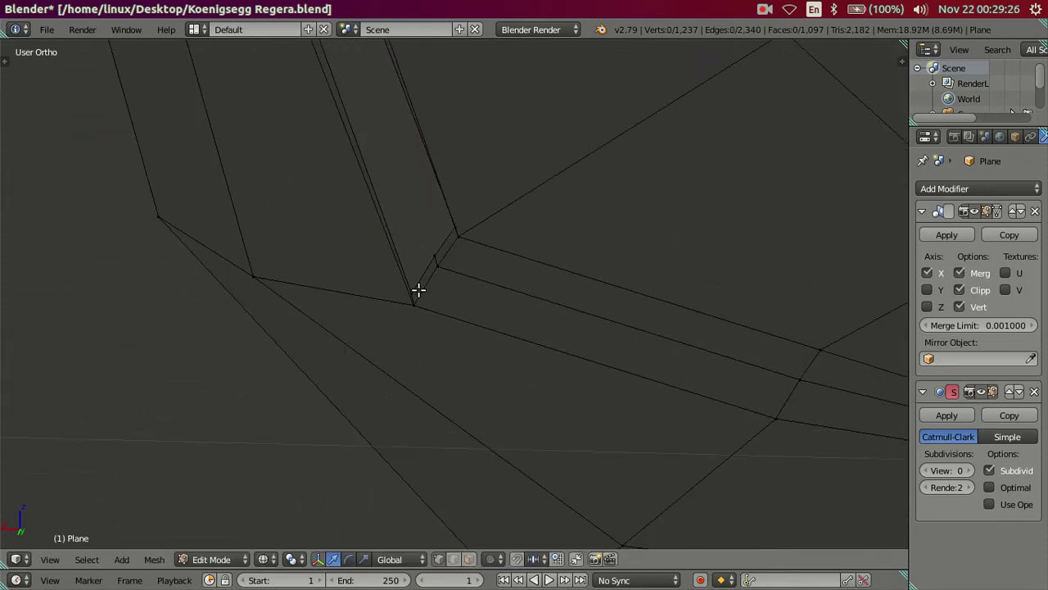
key(s)
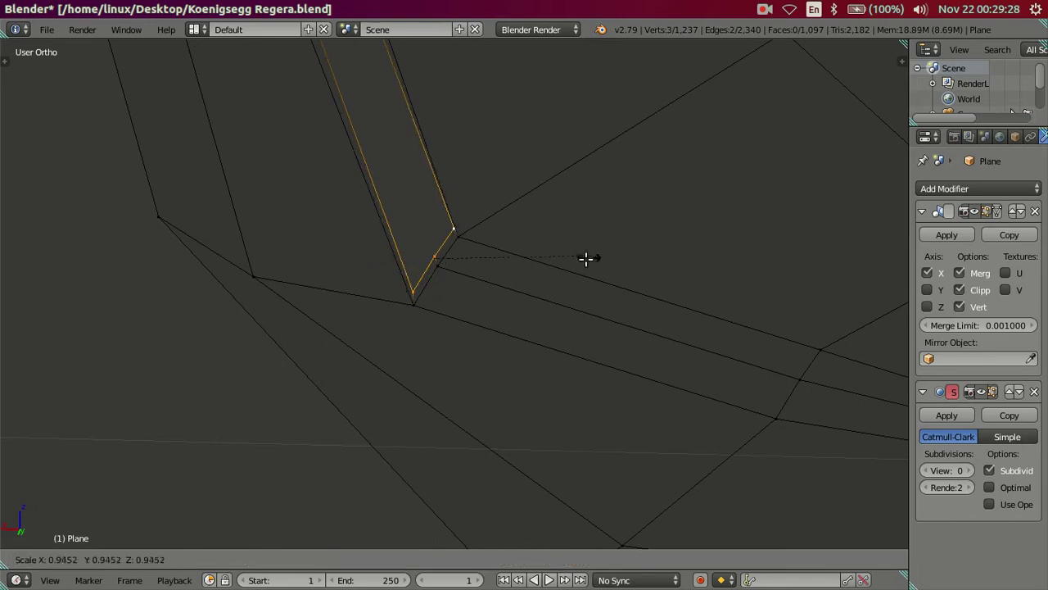
click(552, 278)
scroll(529, 274, down, 3)
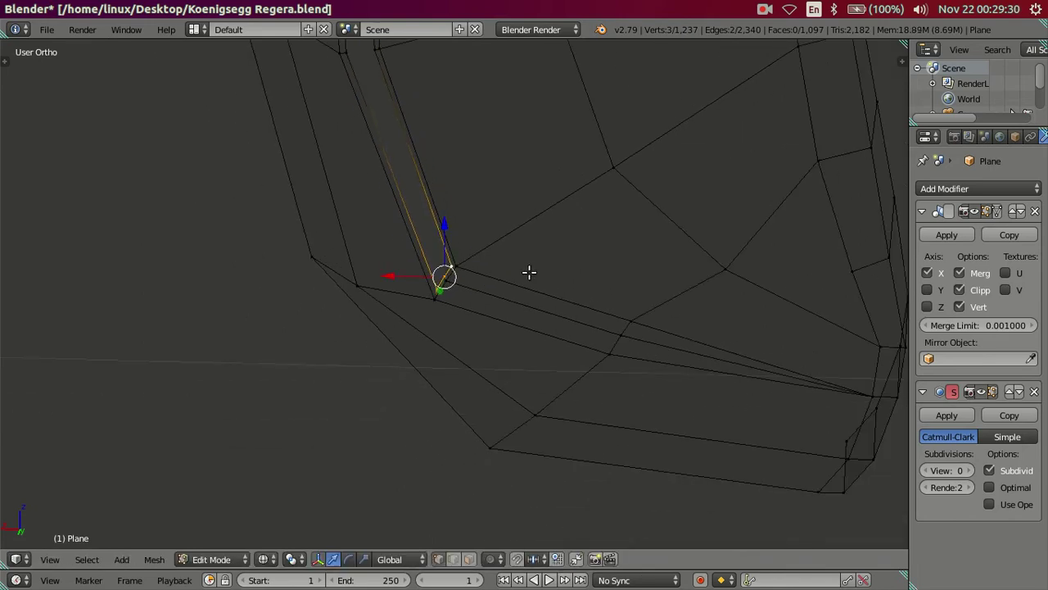
key(z)
scroll(479, 250, down, 2)
key(a)
shift+scroll(464, 287, up, 2)
scroll(442, 336, up, 2)
Select the strip's end edge loop, centre the view on it, and extrude it.
alt+right_click(459, 318)
key(KP_Decimal)
mouse_move(533, 381)
middle_down()
mouse_move(580, 402)
mouse_move(567, 420)
middle_up()
key(e)
click(545, 414)
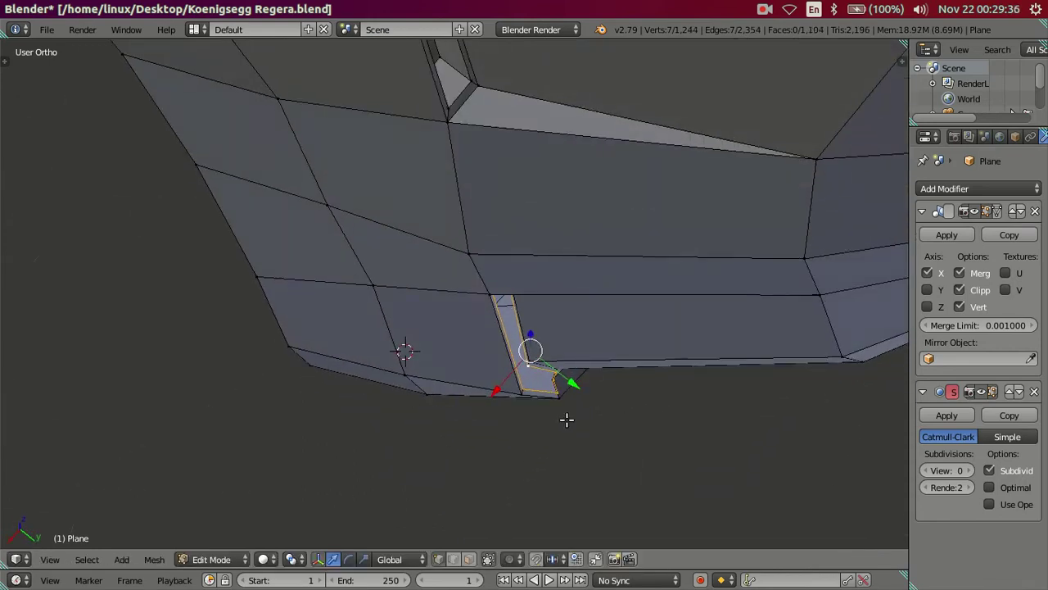
Nudge the extruded end edges along X and Y with the gizmo arrows and preview them.
drag(572, 386, 557, 381)
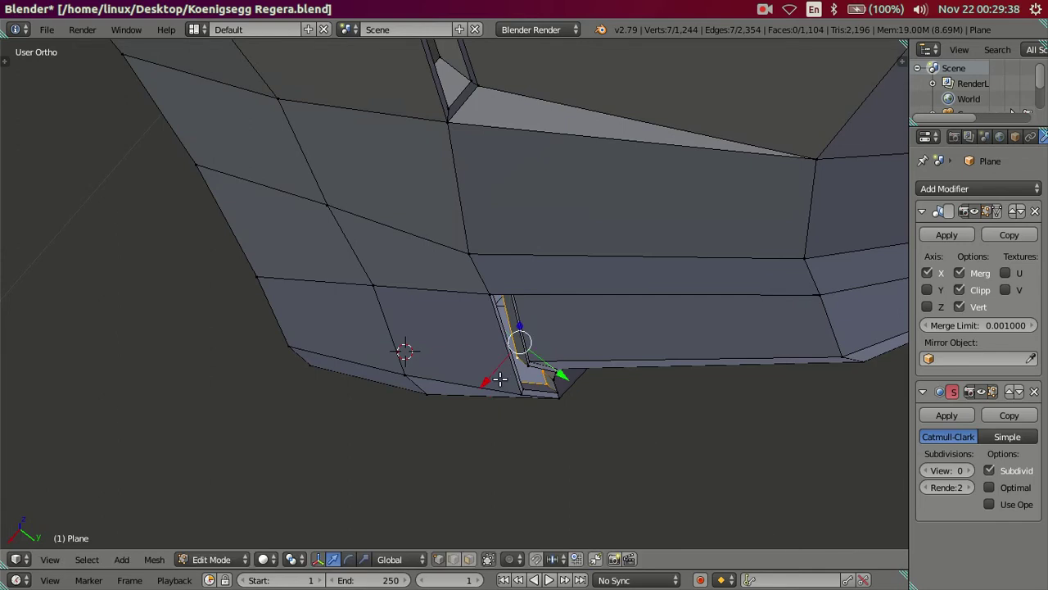
drag(490, 379, 491, 383)
drag(562, 375, 534, 381)
drag(465, 378, 460, 385)
mouse_move(460, 385)
middle_down()
mouse_move(714, 346)
mouse_move(697, 325)
mouse_move(709, 326)
middle_up()
key(Tab)
mouse_move(624, 352)
middle_down()
mouse_move(589, 383)
mouse_move(534, 294)
mouse_move(503, 361)
middle_up()
scroll(577, 281, up, 2)
scroll(578, 281, up, 3)
mouse_move(578, 281)
shift+middle_down()
mouse_move(435, 368)
mouse_move(527, 312)
mouse_move(581, 323)
mouse_move(635, 316)
shift+middle_up()
In right-side wireframe view, lower the edge to match the reference photo.
key(Tab)
key(KP_3)
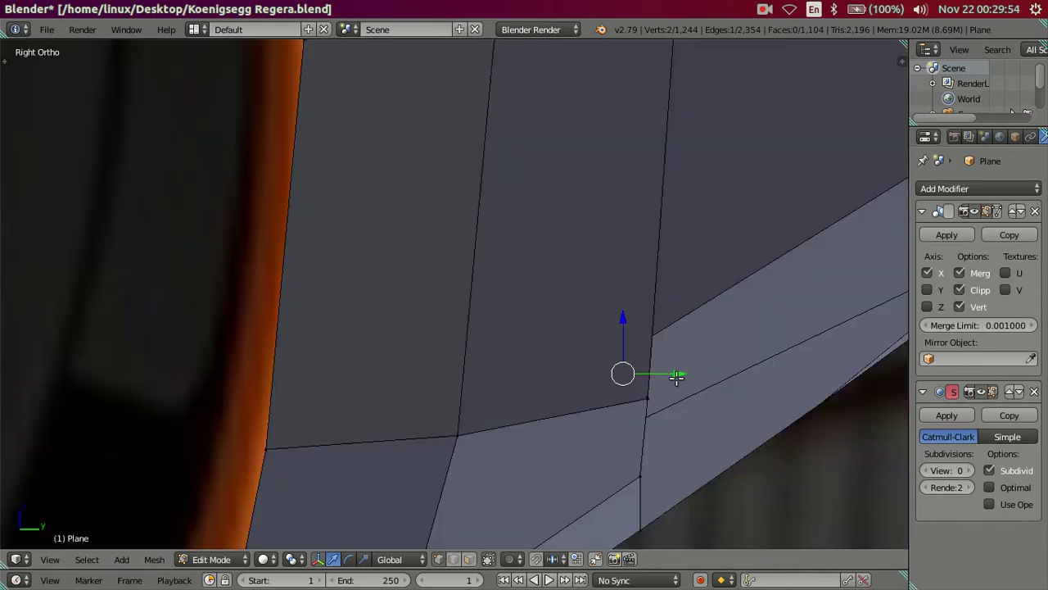
key(z)
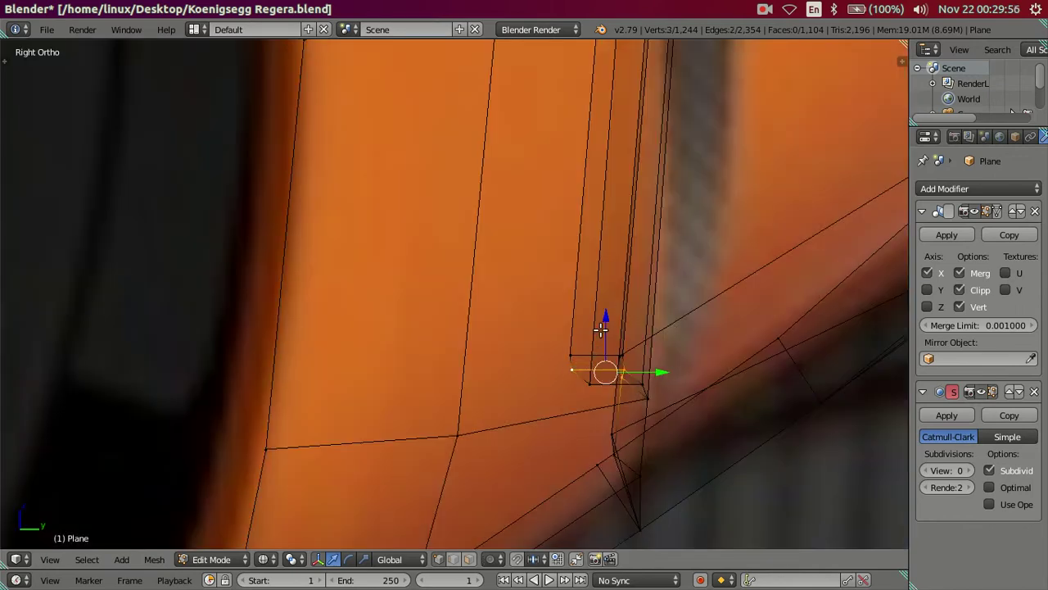
drag(602, 322, 597, 345)
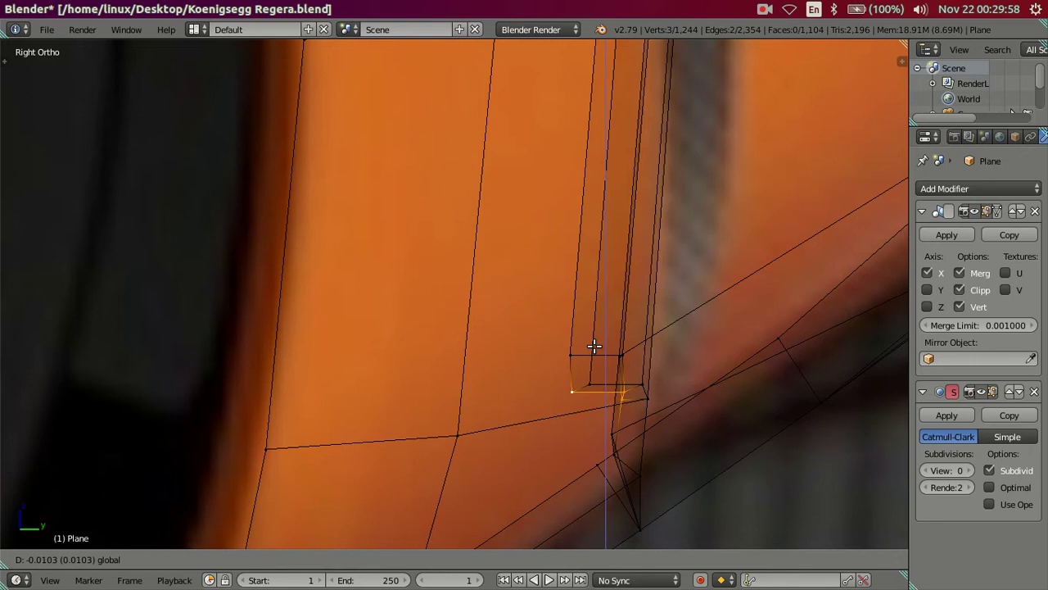
click(592, 336)
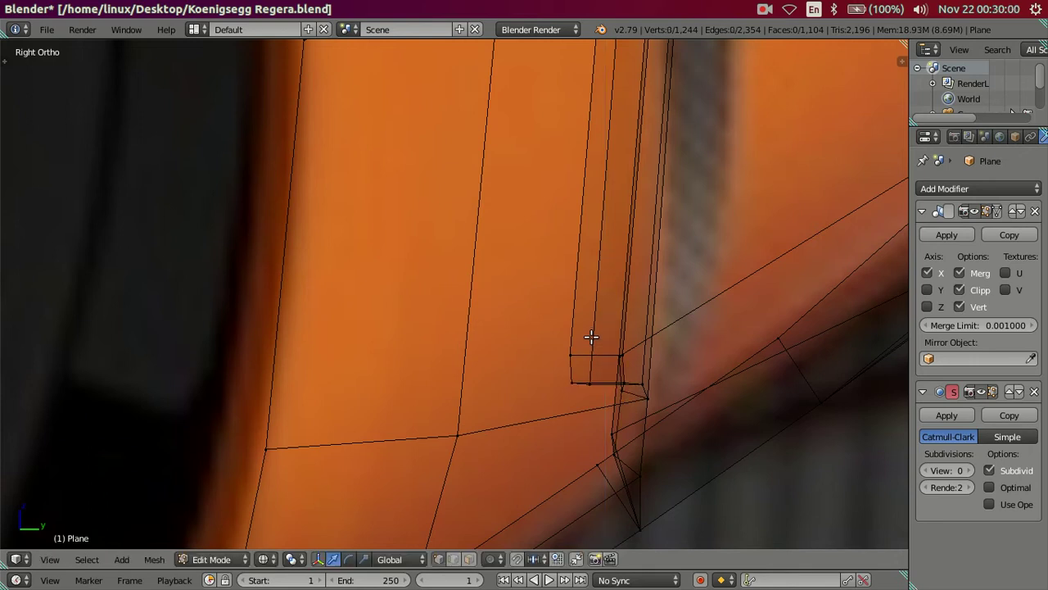
key(z)
mouse_move(590, 339)
middle_down()
mouse_move(636, 379)
mouse_move(515, 398)
mouse_move(573, 385)
middle_up()
Raise the Subdivision preview level to 2 and inspect the smoothed fender slit.
key(Tab)
click(970, 469)
click(969, 470)
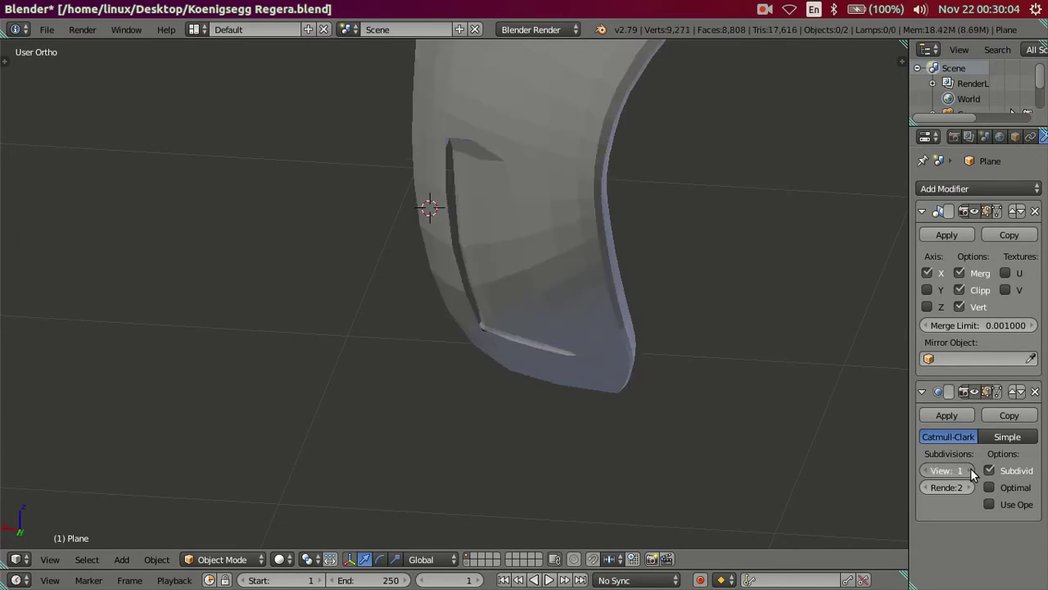
mouse_move(481, 340)
middle_down()
mouse_move(457, 373)
mouse_move(420, 344)
mouse_move(533, 386)
mouse_move(571, 387)
mouse_move(462, 253)
mouse_move(417, 246)
middle_up()
key(Tab)
Add a slid supporting edge loop beside the fender slit and preview the smoothing.
scroll(407, 246, up, 2)
key(ctrl+e)
key(Escape)
key(ctrl+r)
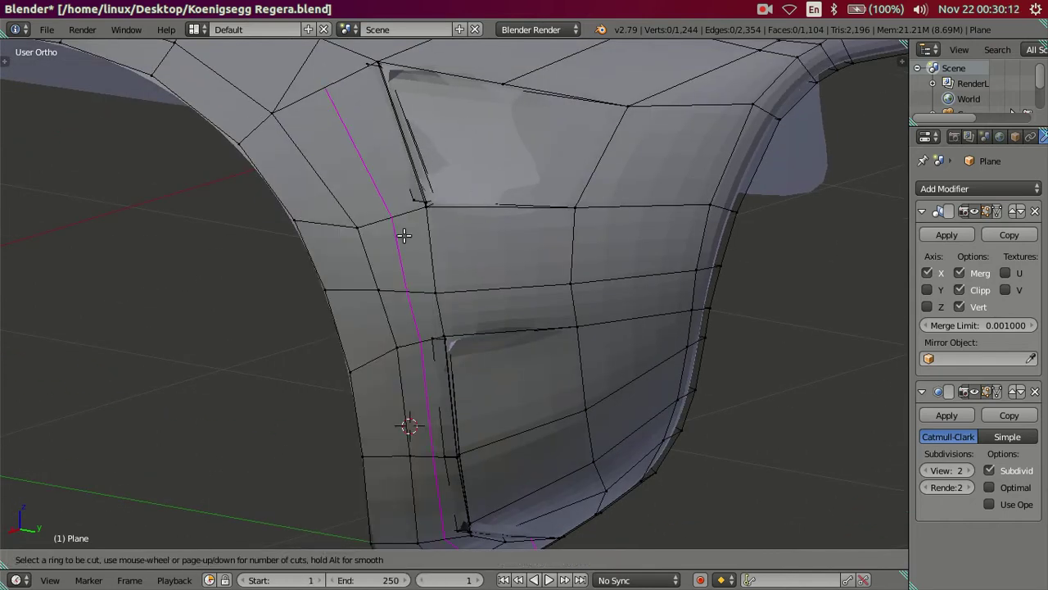
click(404, 224)
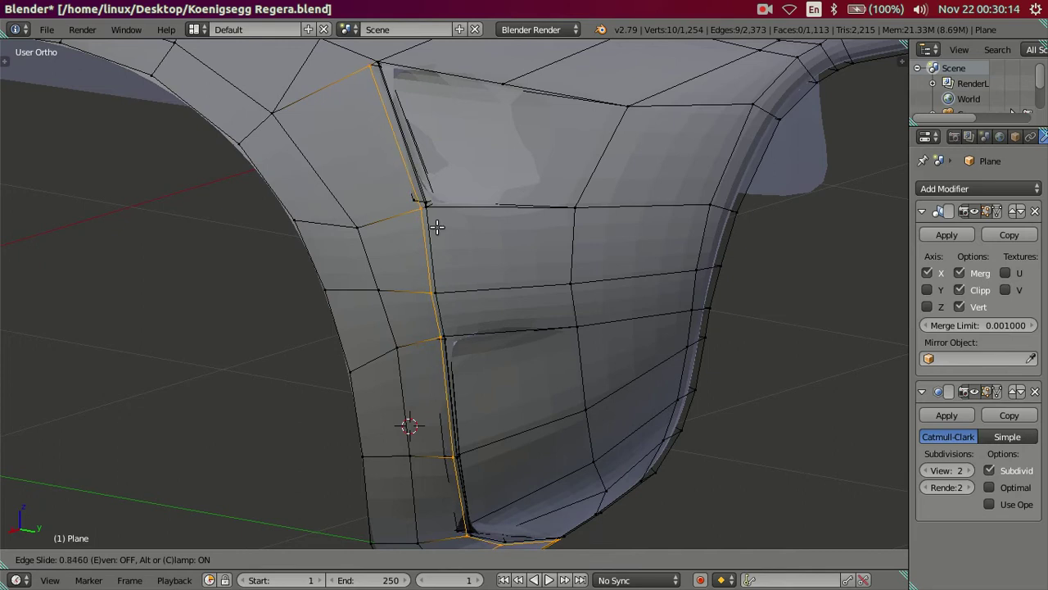
click(437, 227)
scroll(437, 220, down, 2)
key(a)
mouse_move(437, 218)
middle_down()
mouse_move(442, 237)
mouse_move(448, 217)
mouse_move(407, 251)
middle_up()
scroll(445, 263, up, 2)
key(Tab)
key(Tab)
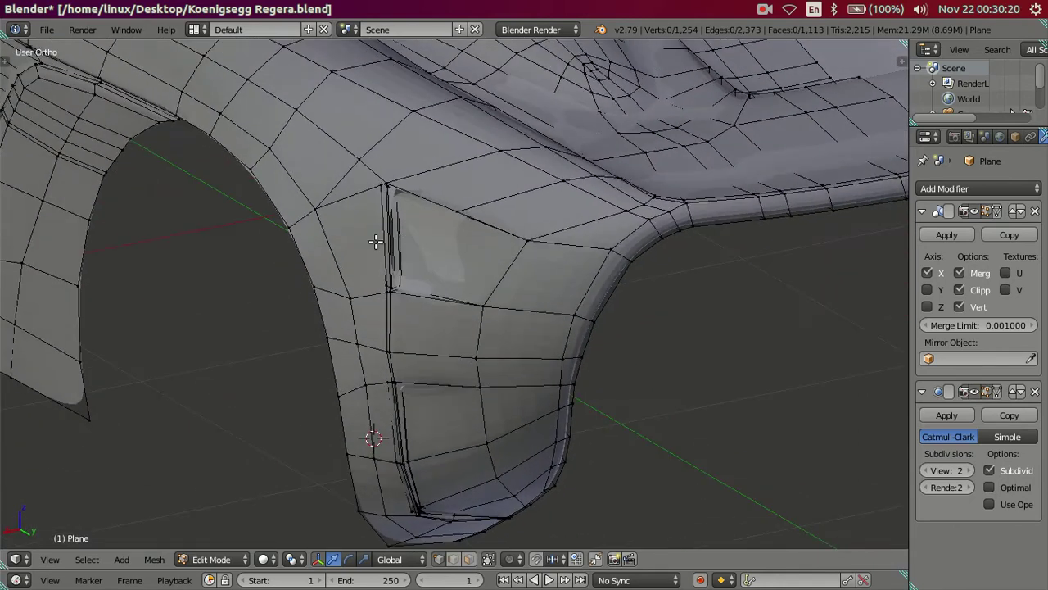
Add a four-cut edge loop beside the vent and check the smoothed result.
key(ctrl+r)
scroll(409, 232, up, 2)
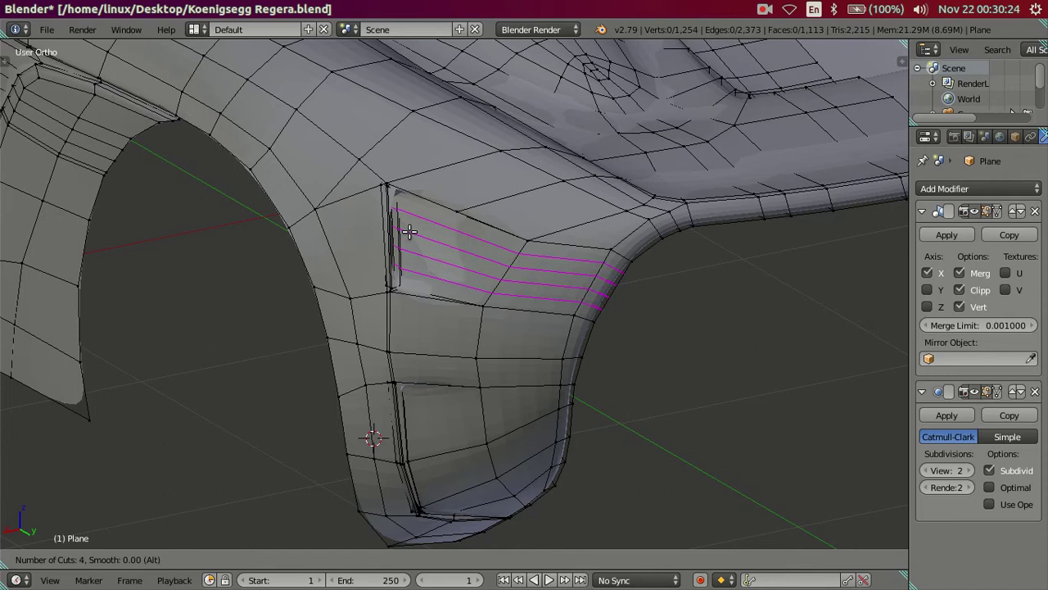
click(408, 232)
right_click(416, 241)
key(Tab)
middle_drag(459, 243, 475, 232)
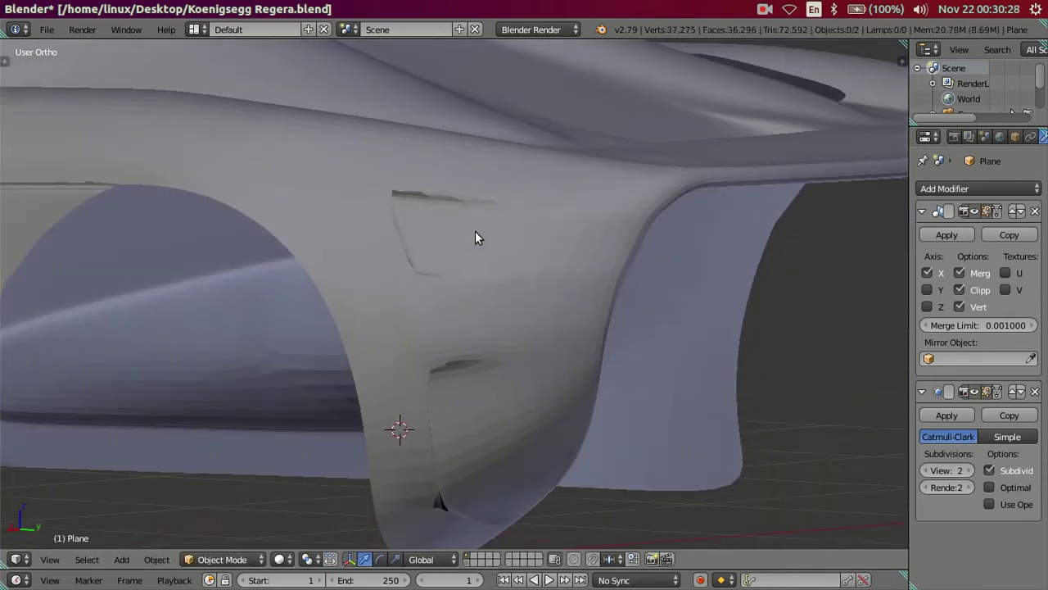
key(Tab)
scroll(370, 252, up, 3)
Cut four more edge loops near the vent and view them smoothed.
key(ctrl+r)
scroll(250, 243, up, 2)
click(250, 243)
right_click(251, 240)
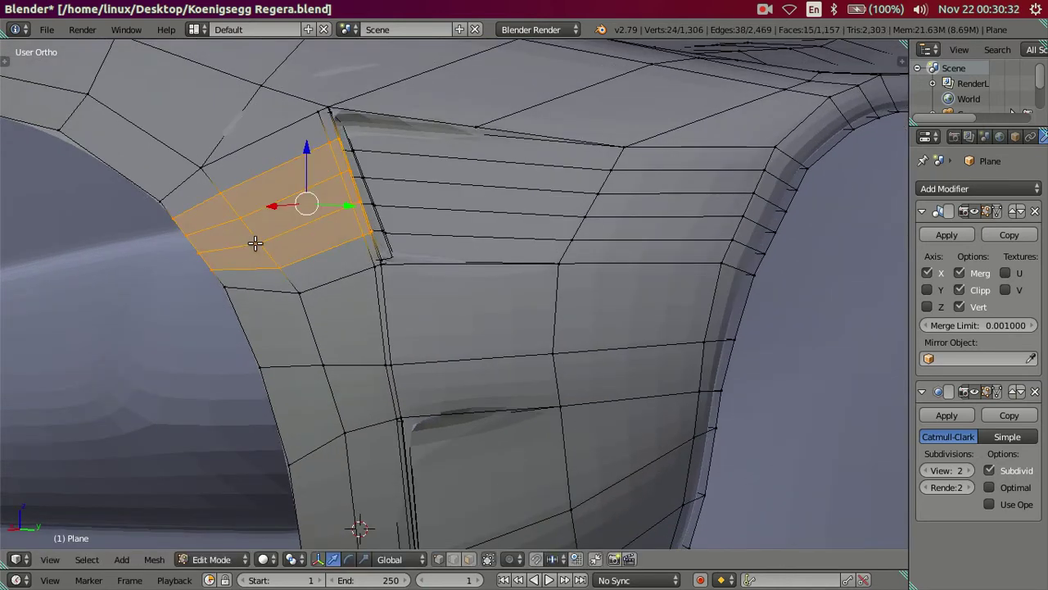
key(Tab)
middle_drag(413, 305, 360, 271)
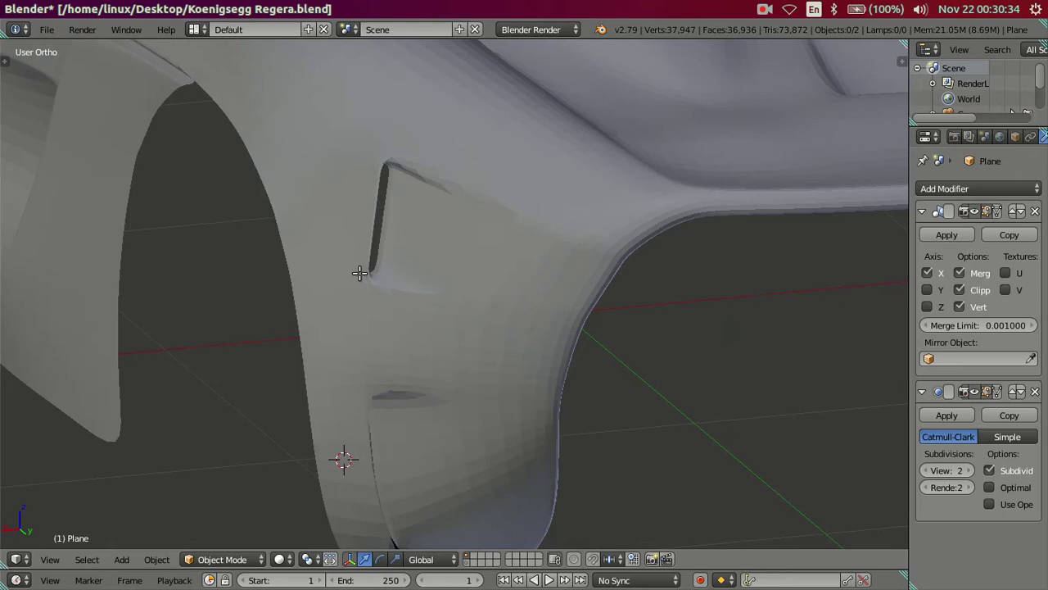
key(Tab)
Dissolve the extra strip faces and the edge loop on the vent's left edge.
alt+right_click(390, 257)
key(ctrl+x)
alt+right_click(393, 253)
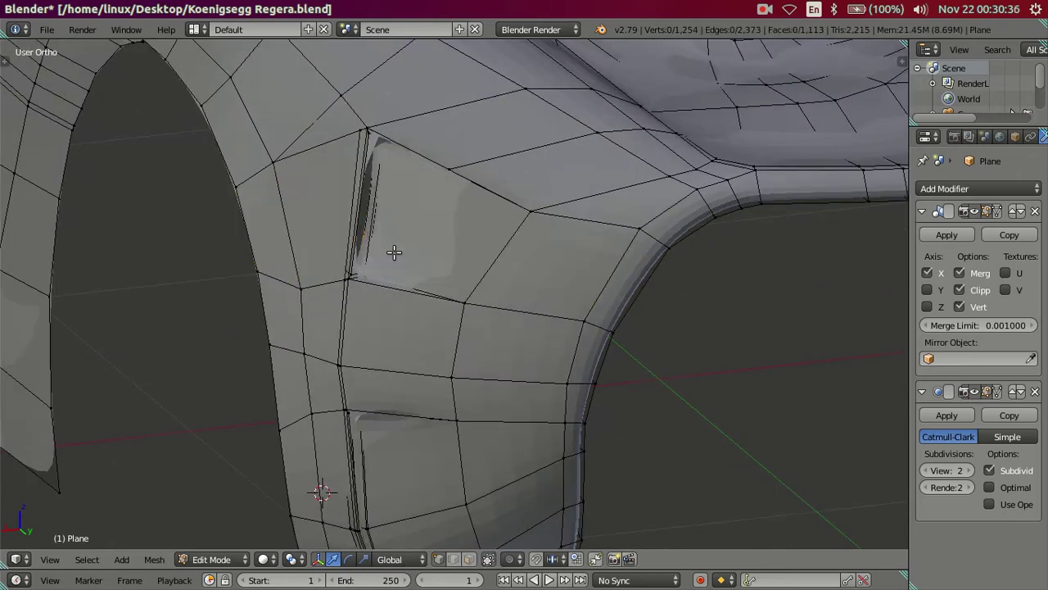
key(ctrl+x)
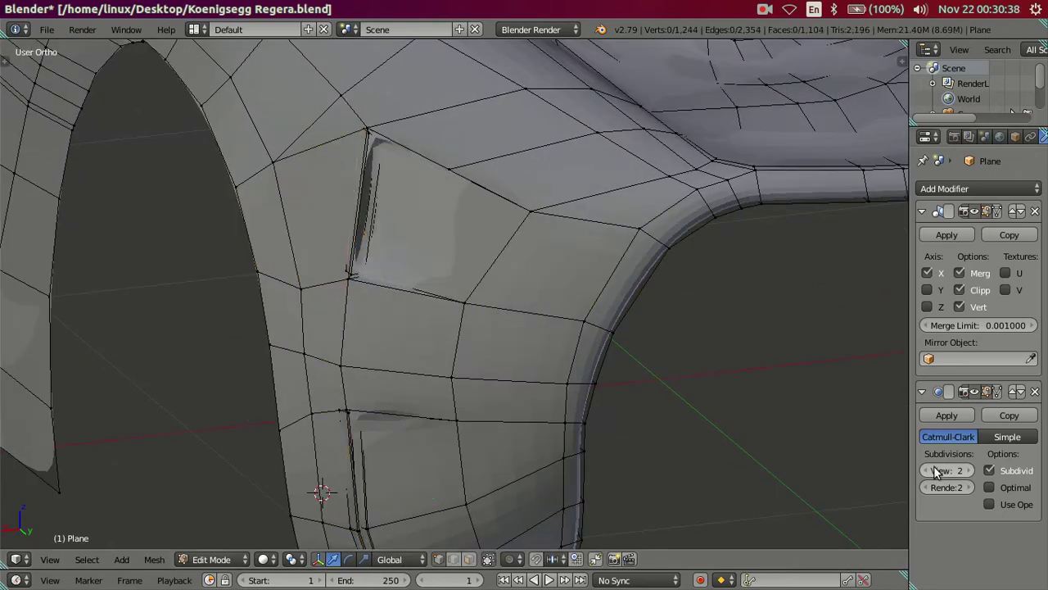
Turn subdivision preview back to 0 and delete the inset slot's face ring.
drag(946, 471, 925, 470)
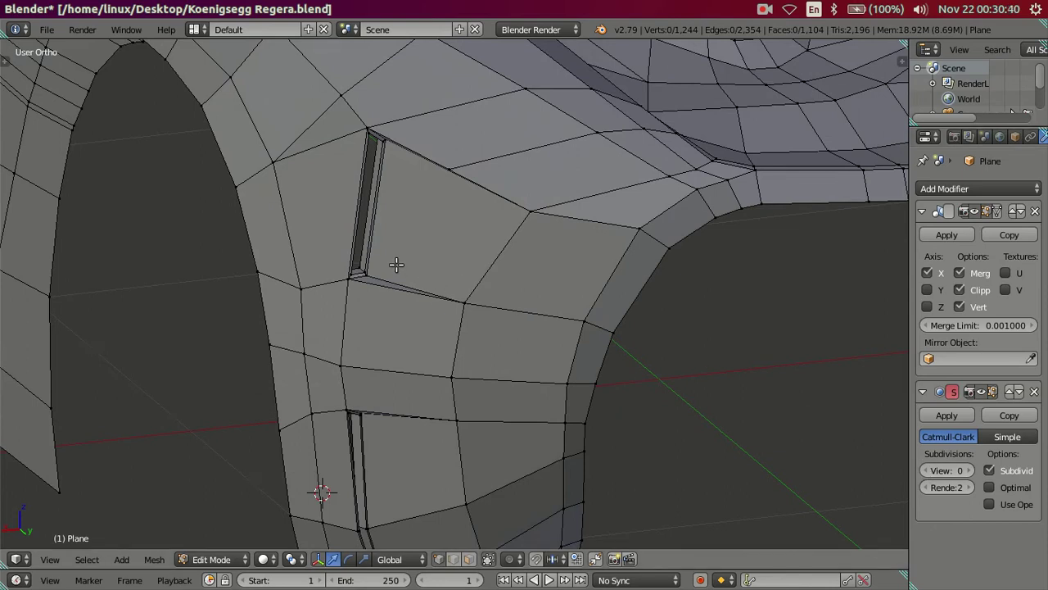
scroll(400, 269, up, 2)
scroll(494, 371, up, 3)
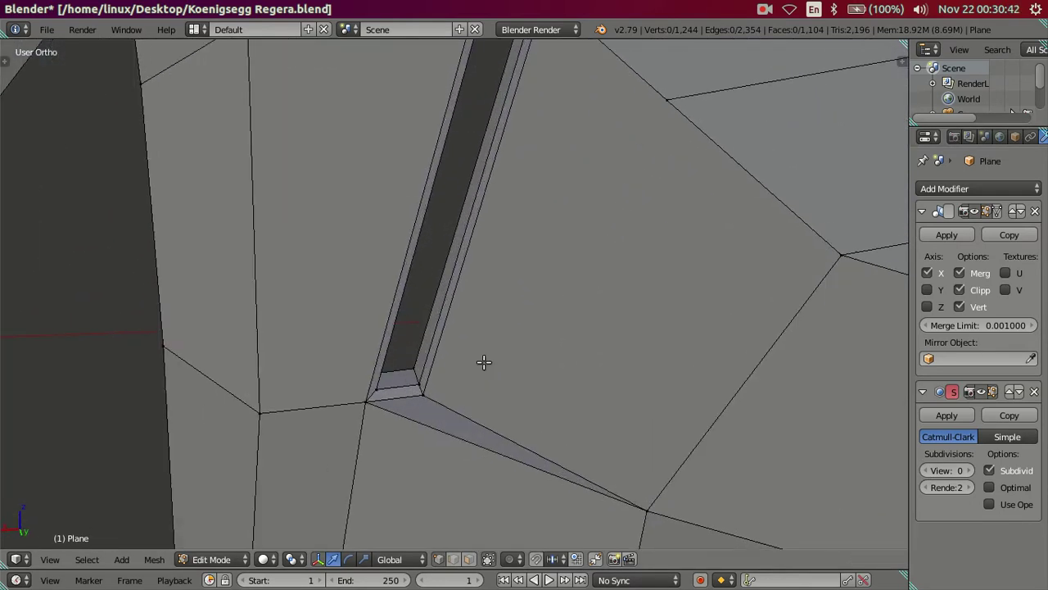
alt+right_click(422, 340)
alt+shift+right_click(430, 345)
alt+shift+right_click(430, 374)
scroll(451, 335, down, 3)
scroll(510, 339, up, 1)
key(x)
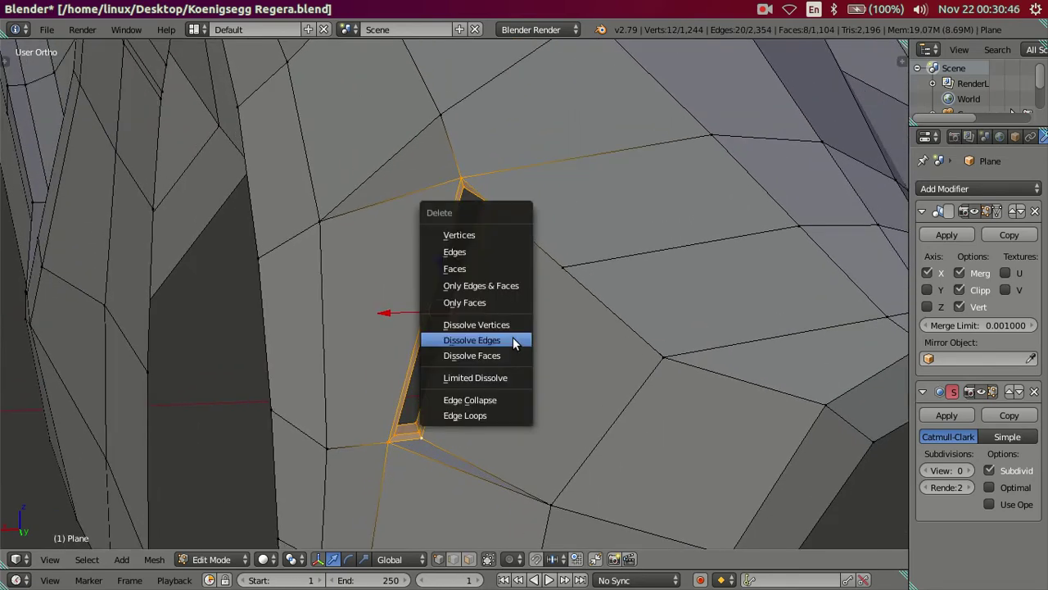
click(486, 267)
Dissolve the stray edges along the slot's lower edge.
mouse_move(485, 267)
middle_down()
mouse_move(475, 414)
mouse_move(459, 304)
mouse_move(433, 379)
mouse_move(456, 191)
middle_up()
scroll(485, 279, down, 3)
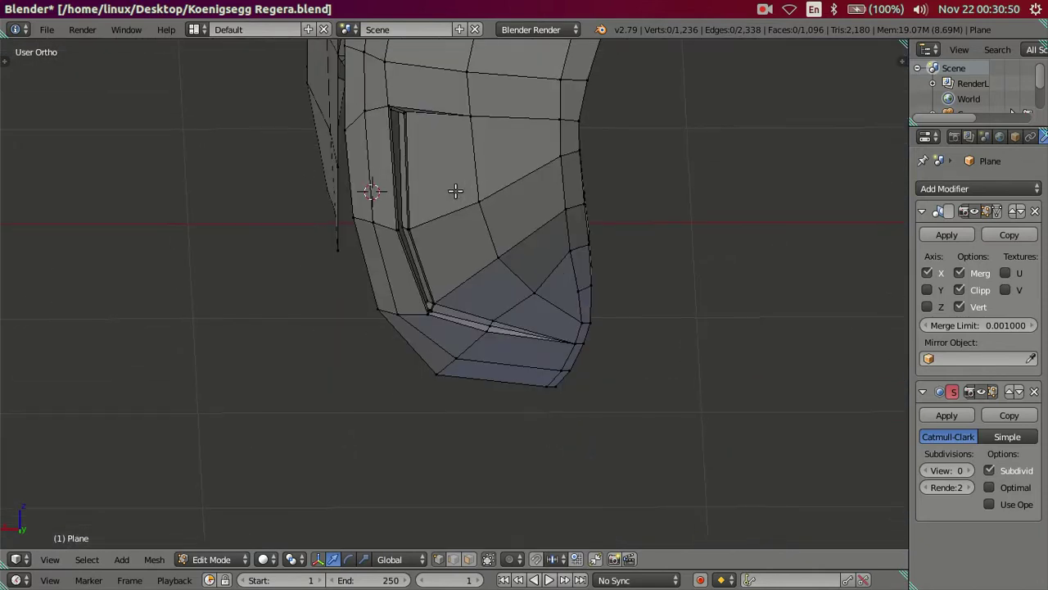
scroll(475, 292, up, 2)
scroll(483, 309, up, 1)
alt+right_click(493, 322)
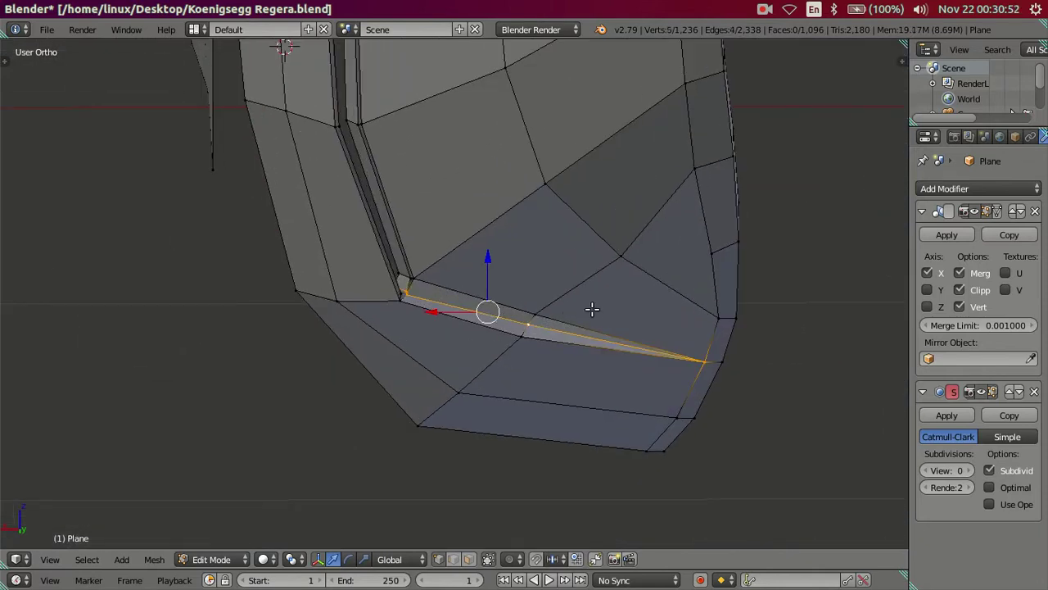
key(x)
click(586, 370)
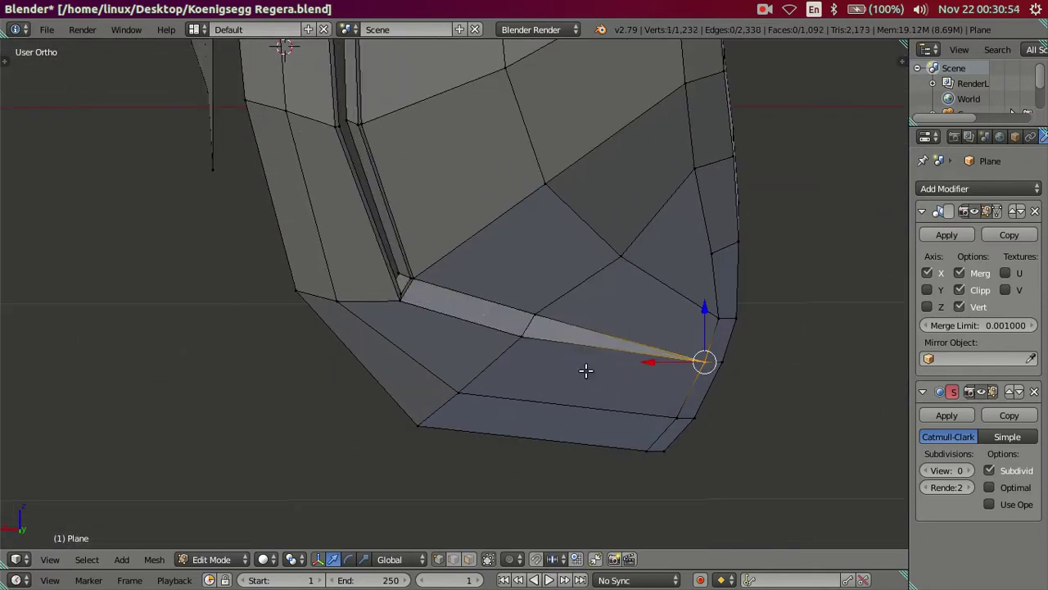
key(a)
Grow the selection to the remaining slot faces and delete them to open the slit.
scroll(400, 247, up, 3)
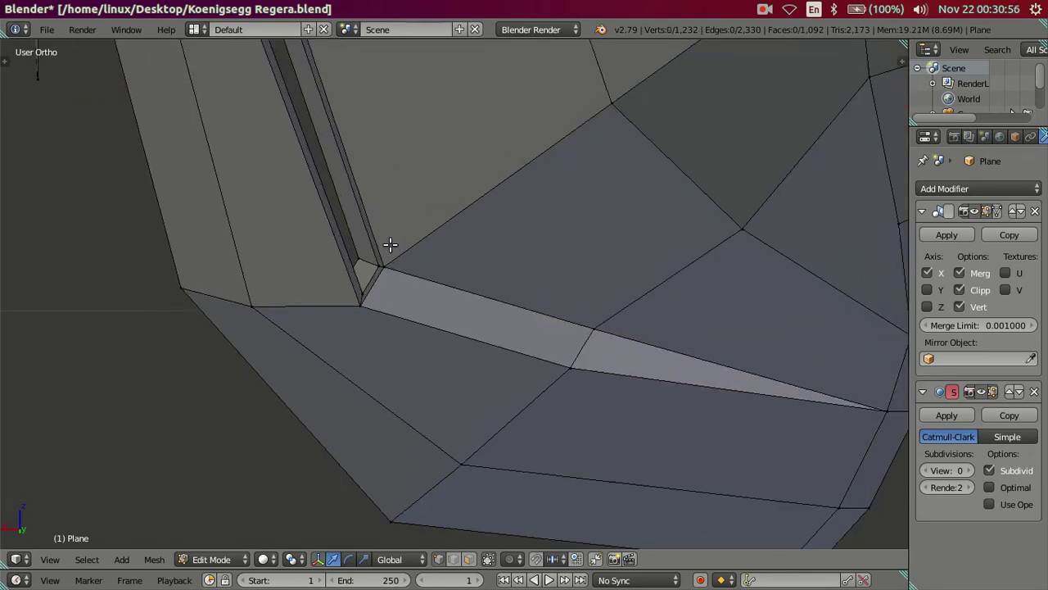
key(ctrl+KP_Add)
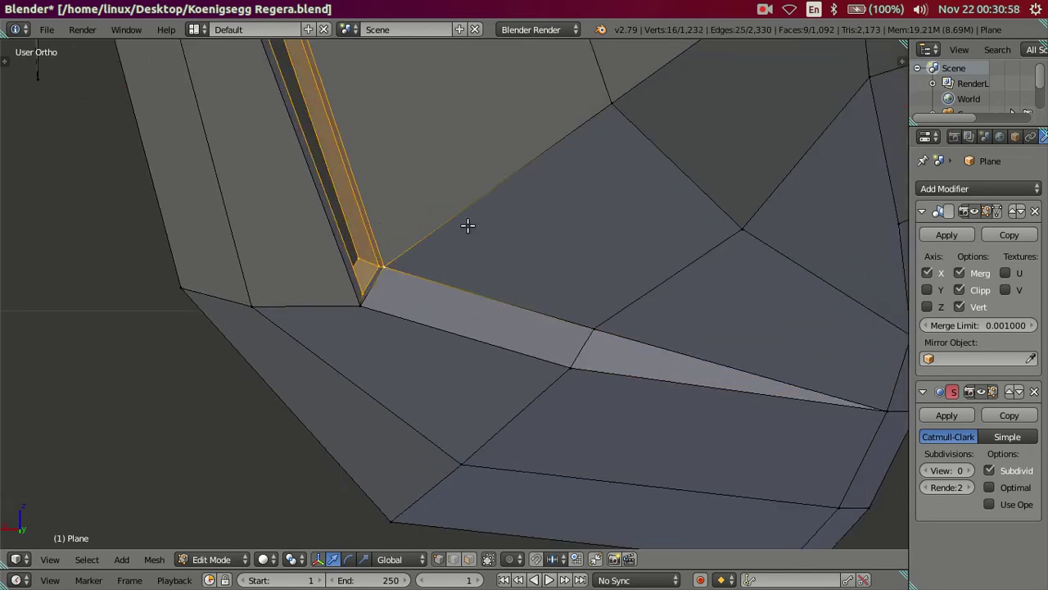
scroll(398, 244, up, 2)
key(ctrl+KP_Subtract)
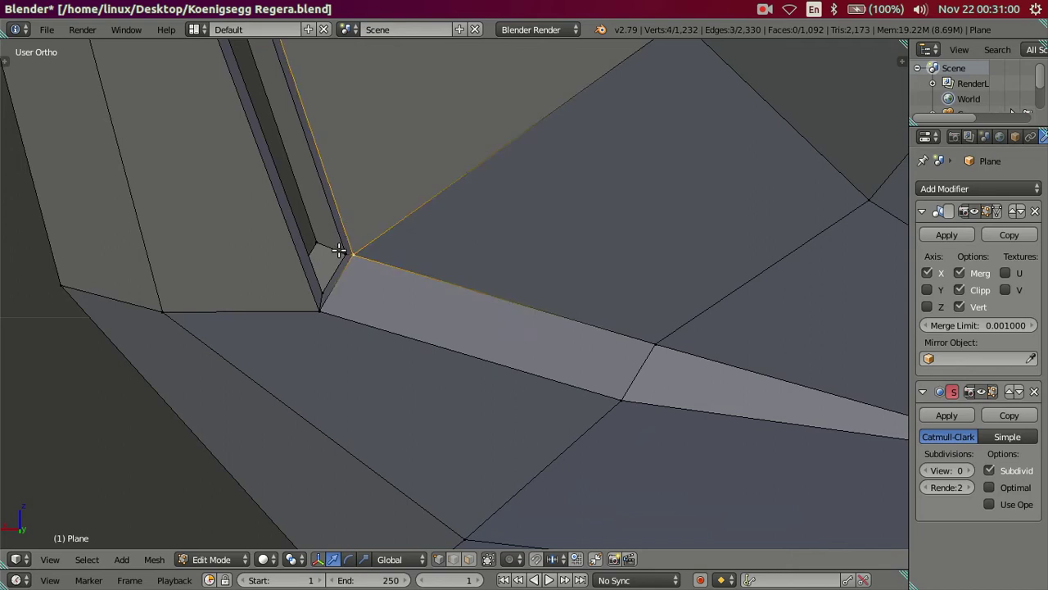
key(ctrl+KP_Add)
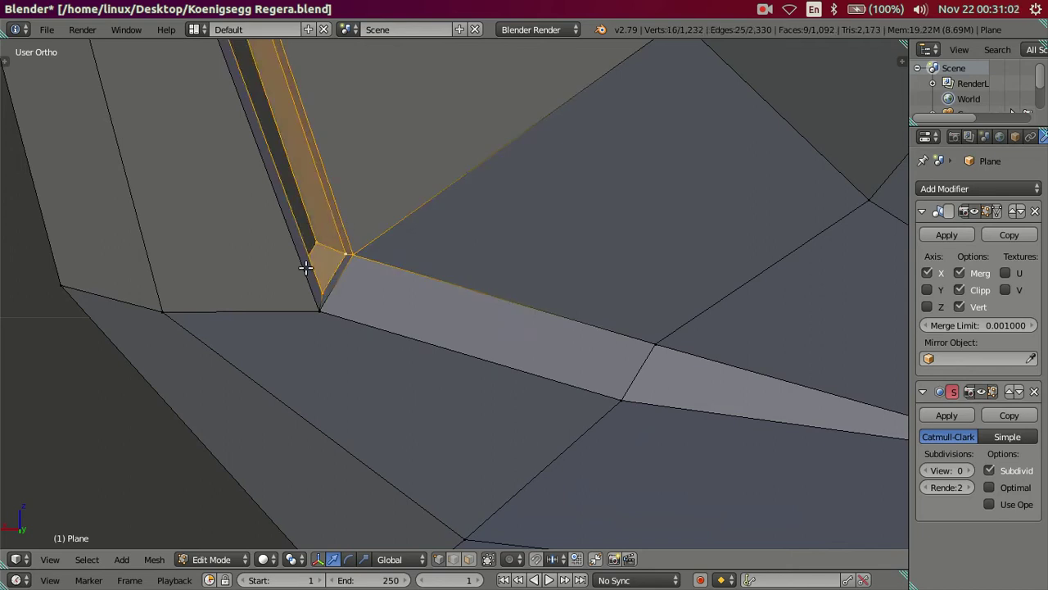
scroll(317, 257, down, 3)
scroll(368, 278, down, 2)
scroll(418, 307, down, 1)
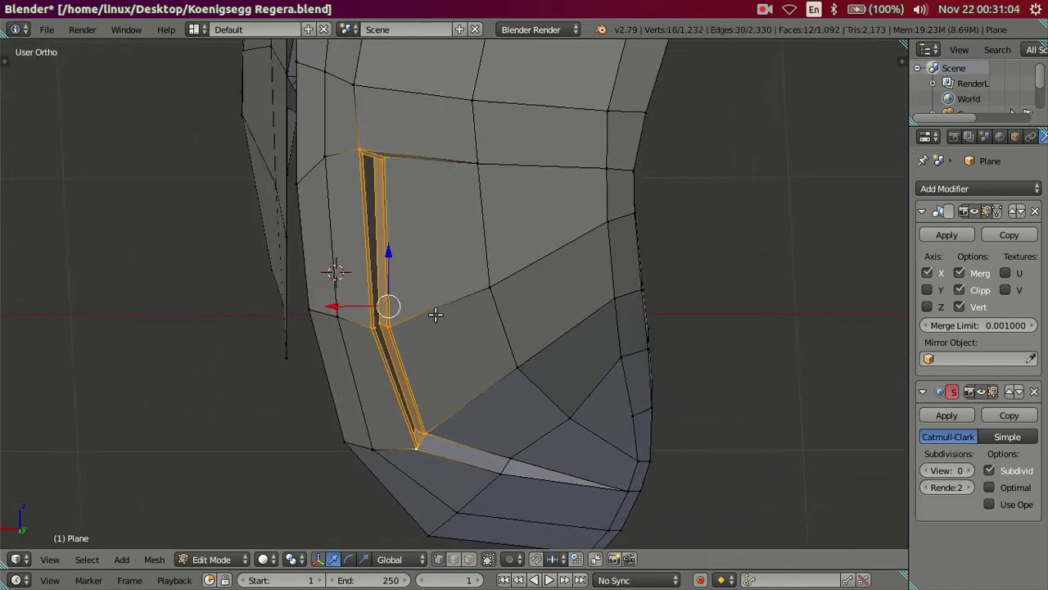
scroll(435, 314, up, 3)
key(x)
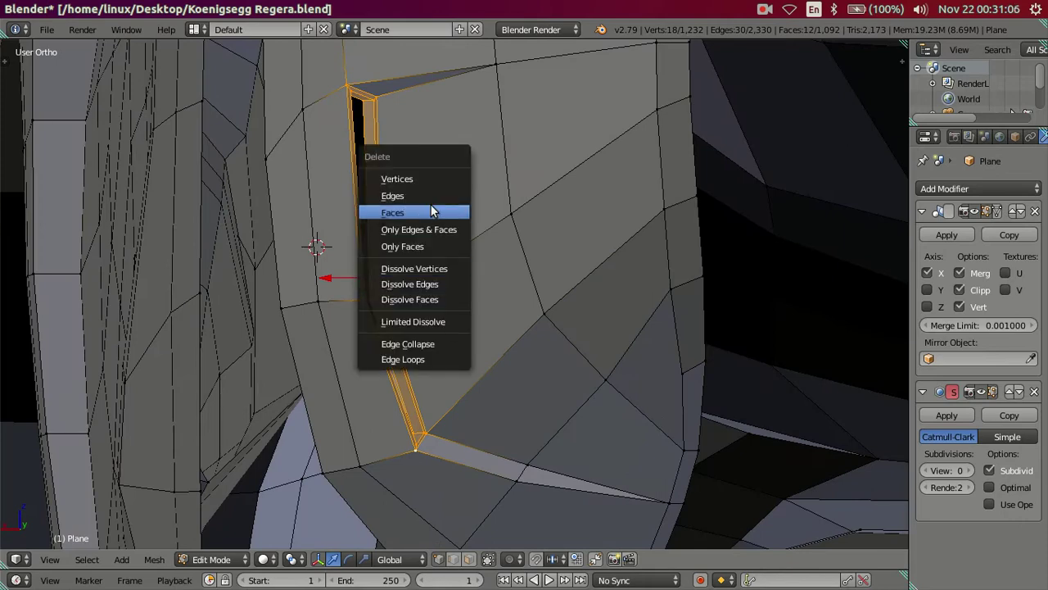
click(431, 207)
scroll(431, 204, down, 5)
mouse_move(445, 186)
middle_down()
mouse_move(417, 304)
mouse_move(431, 347)
middle_up()
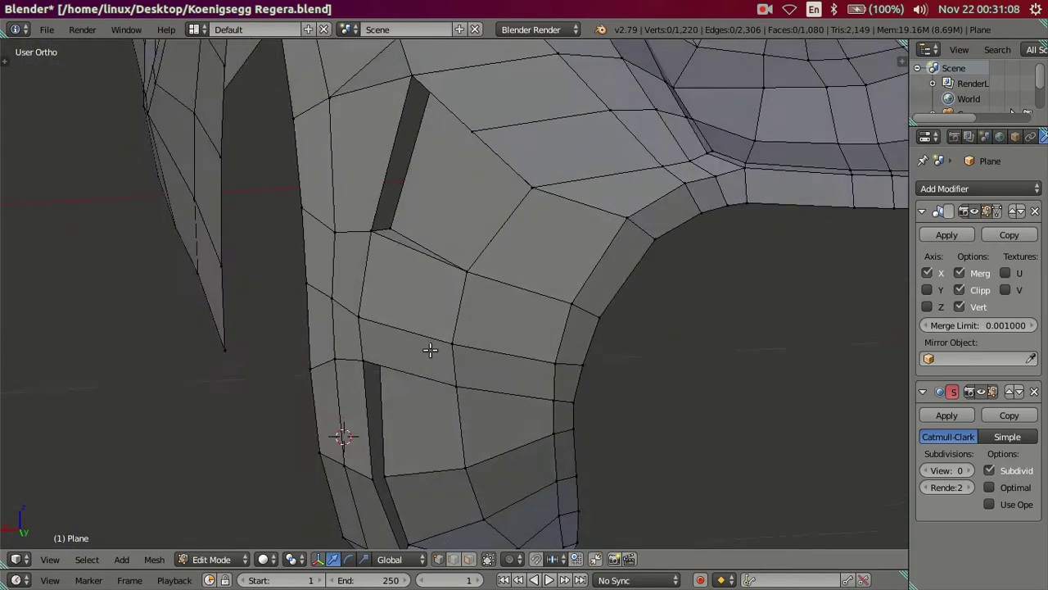
In wireframe view, knife-cut a new edge across the faces beside the slit.
scroll(451, 311, up, 2)
mouse_move(470, 274)
middle_down()
mouse_move(448, 412)
mouse_move(468, 431)
mouse_move(484, 365)
mouse_move(550, 423)
mouse_move(464, 386)
mouse_move(468, 330)
mouse_move(445, 328)
mouse_move(440, 356)
mouse_move(429, 346)
mouse_move(429, 316)
mouse_move(414, 434)
mouse_move(433, 421)
mouse_move(417, 409)
mouse_move(415, 424)
mouse_move(383, 370)
mouse_move(339, 335)
mouse_move(347, 318)
mouse_move(344, 327)
mouse_move(373, 321)
middle_up()
scroll(450, 402, up, 2)
scroll(527, 393, down, 2)
scroll(463, 387, down, 2)
scroll(429, 335, up, 1)
key(z)
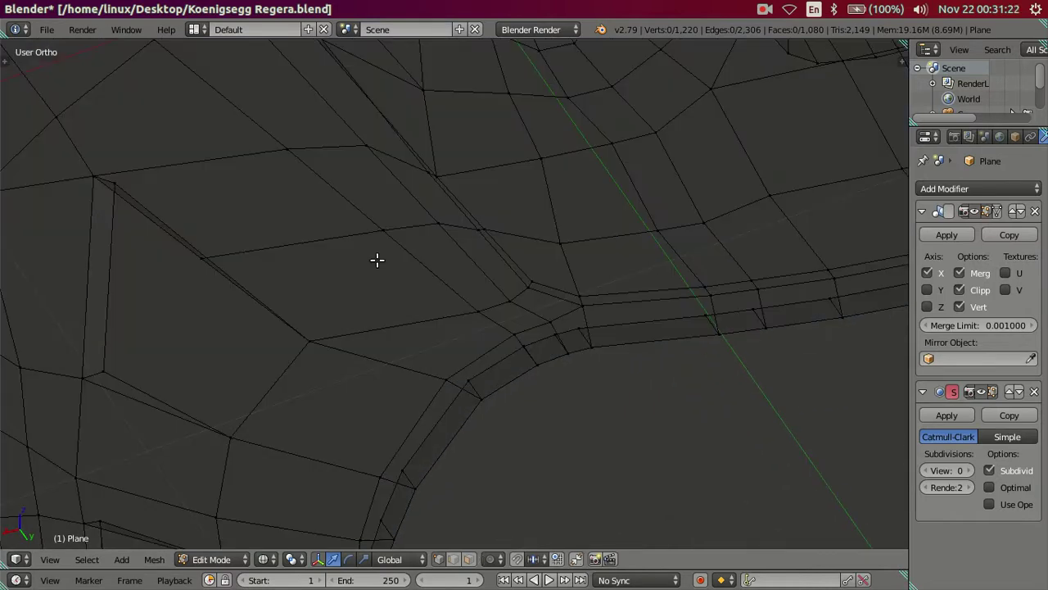
key(k)
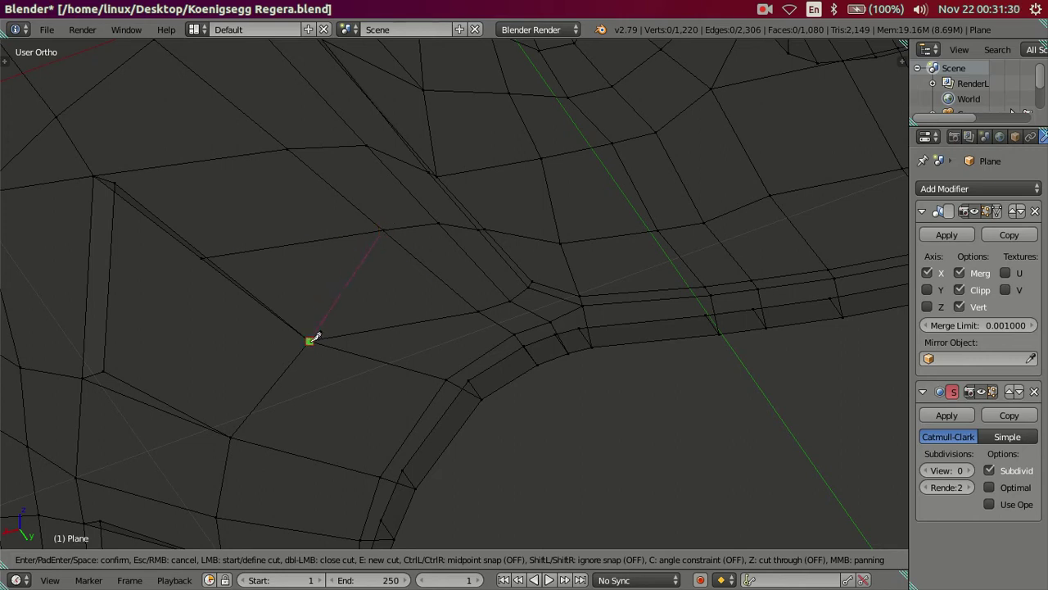
key(Return)
Dissolve the unwanted vertex next to the fender slit.
right_click(201, 259)
shift+right_click(384, 230)
key(x)
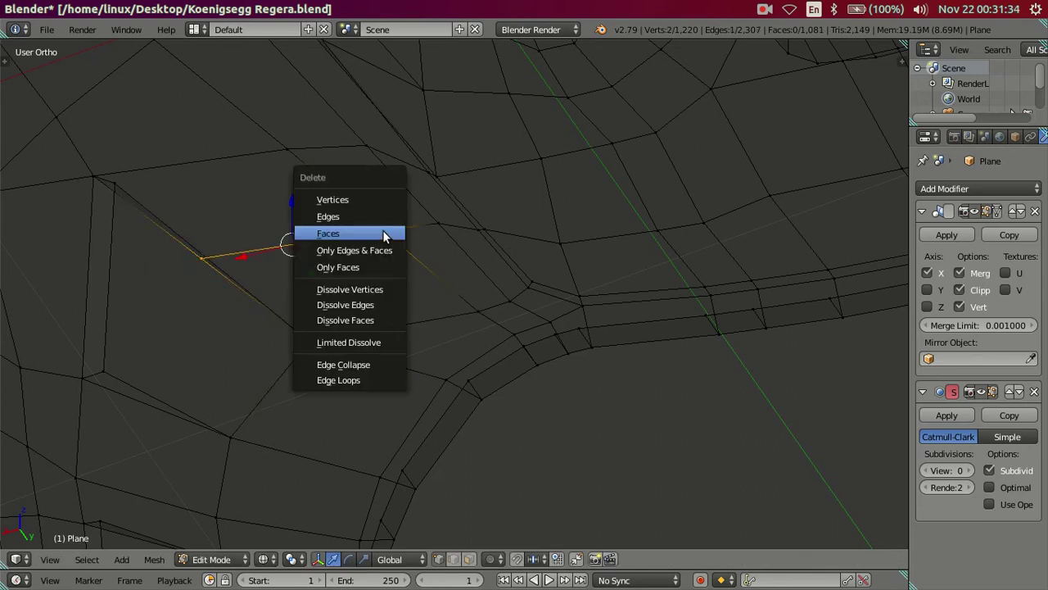
click(374, 298)
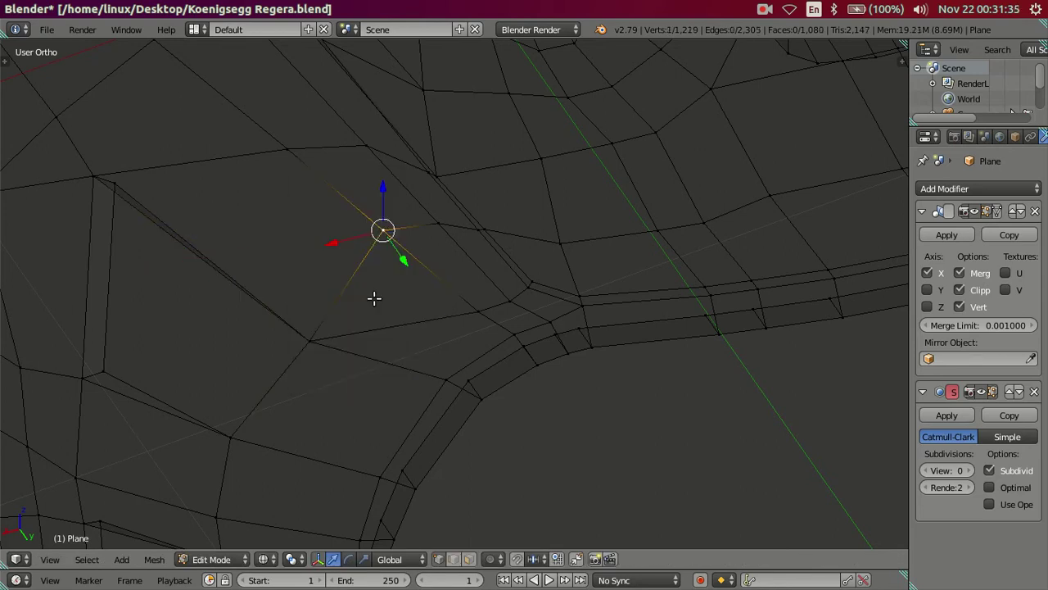
key(a)
Return to solid shading and raise the Subsurf preview to level 2 to inspect the slit.
key(z)
mouse_move(374, 297)
middle_down()
mouse_move(344, 311)
mouse_move(363, 363)
mouse_move(428, 281)
middle_up()
scroll(428, 282, down, 3)
scroll(445, 343, up, 3)
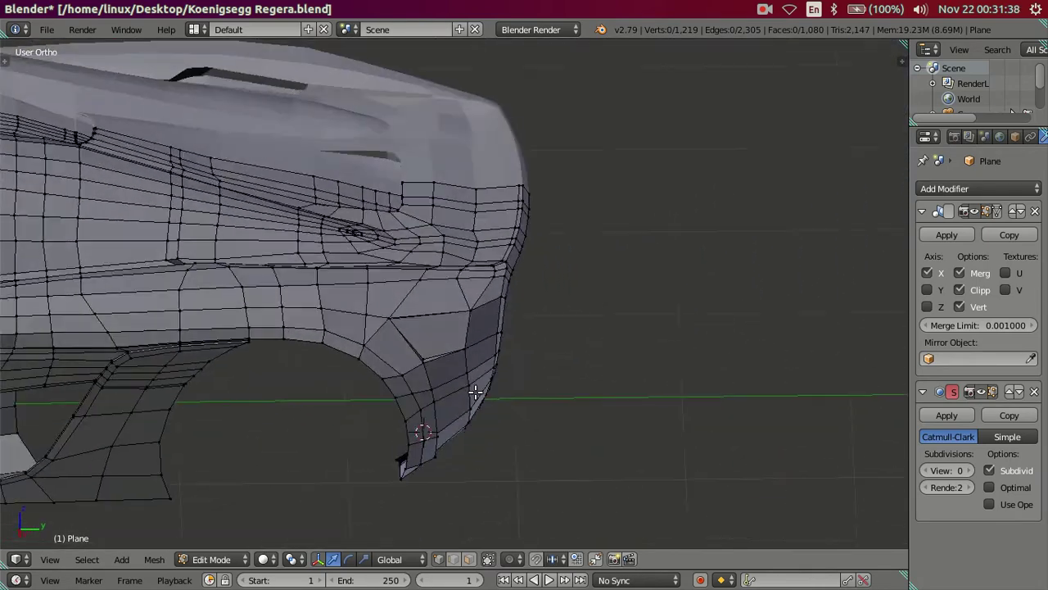
middle_drag(471, 455, 432, 498)
scroll(423, 395, up, 3)
middle_drag(491, 391, 391, 306)
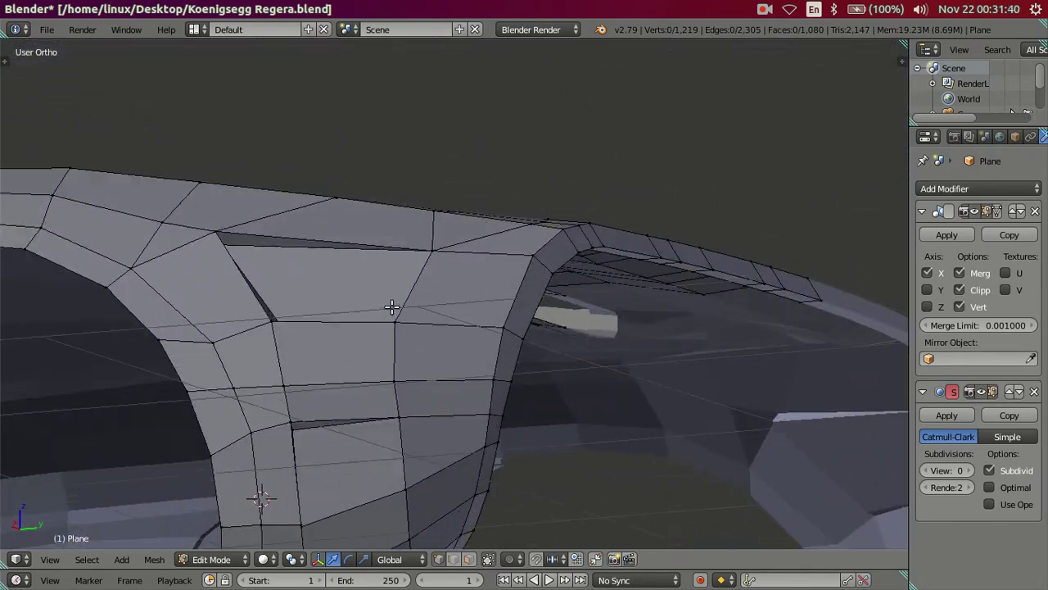
middle_drag(344, 279, 480, 328)
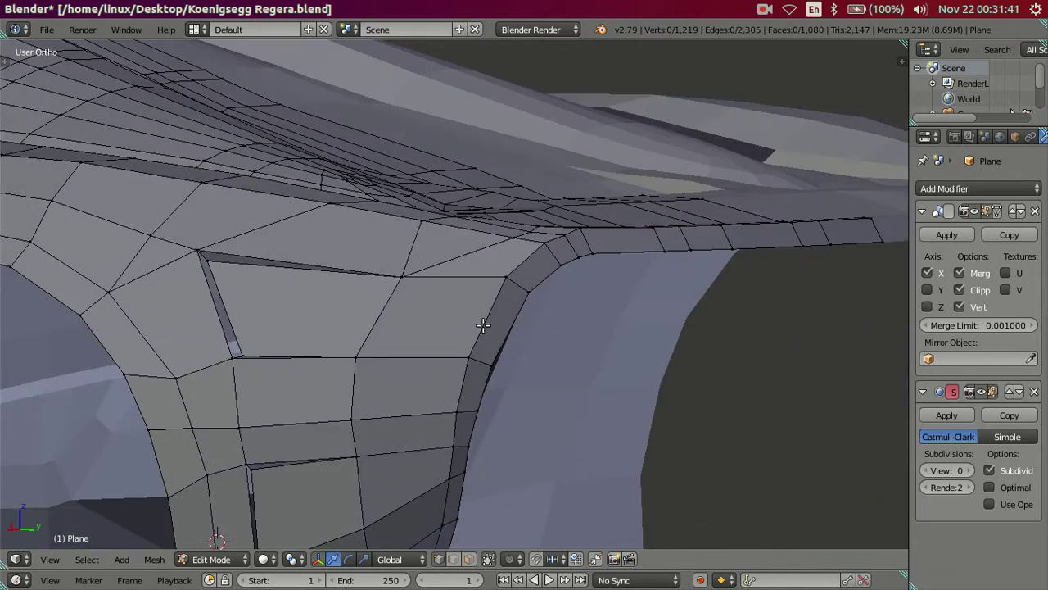
click(972, 471)
click(972, 470)
middle_drag(276, 374, 398, 364)
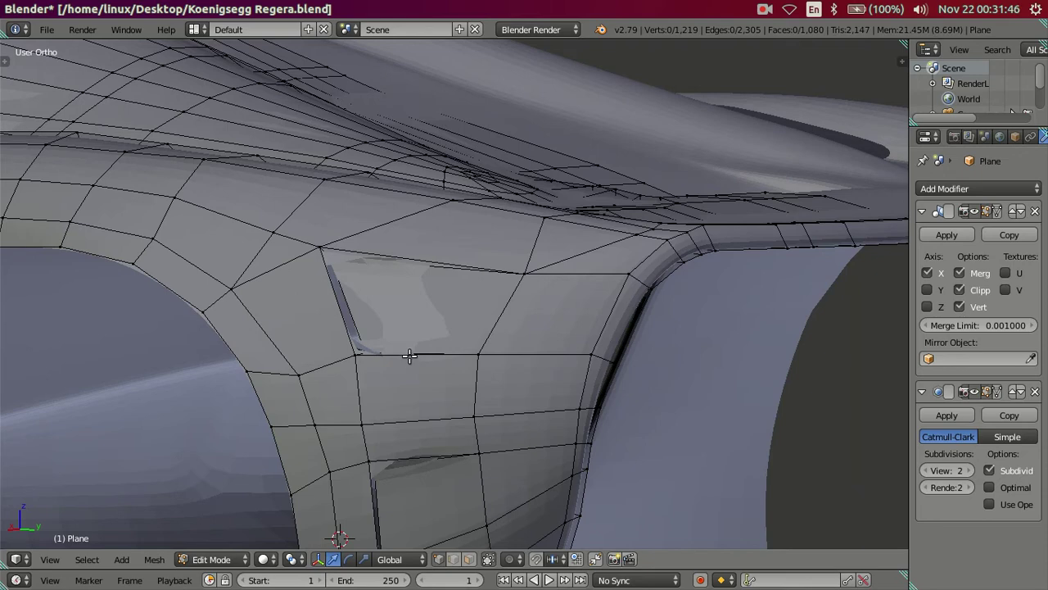
mouse_move(425, 341)
middle_down()
mouse_move(402, 325)
mouse_move(393, 369)
middle_up()
key(Tab)
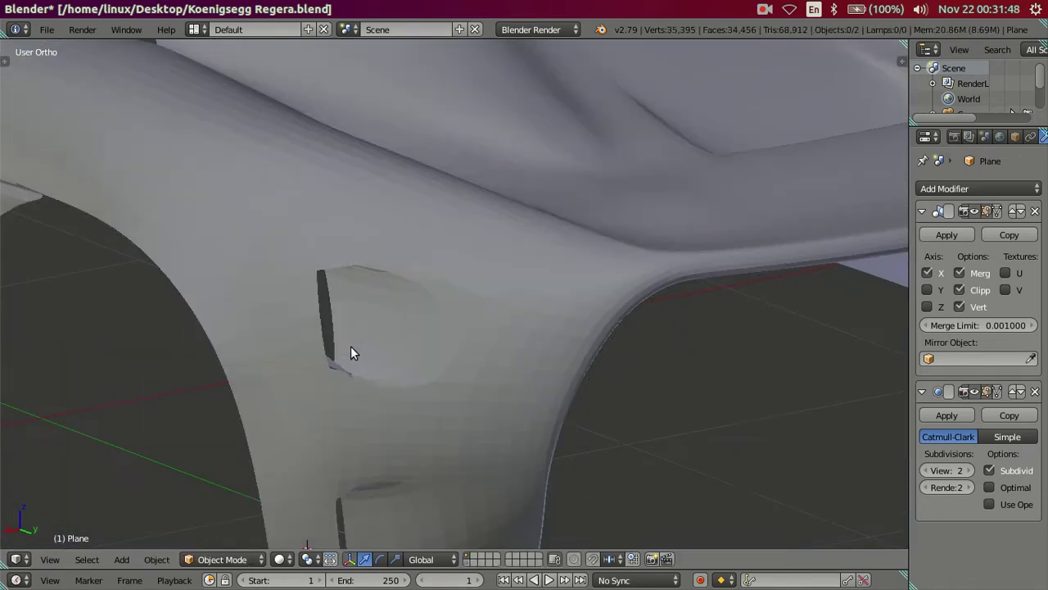
scroll(313, 323, up, 2)
key(Tab)
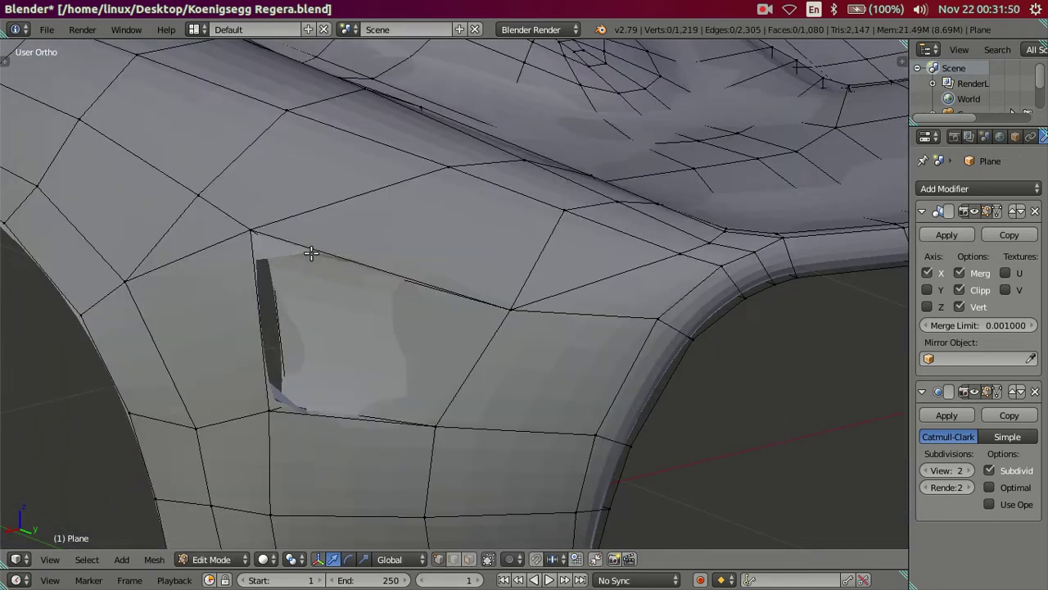
key(ctrl+r)
click(311, 252)
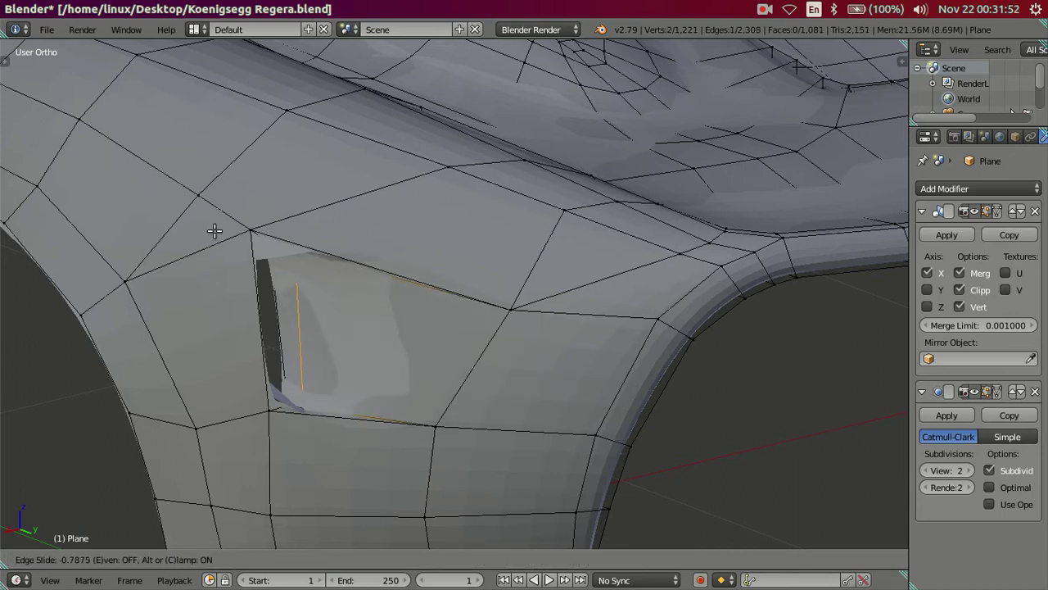
right_click(216, 231)
key(ctrl+z)
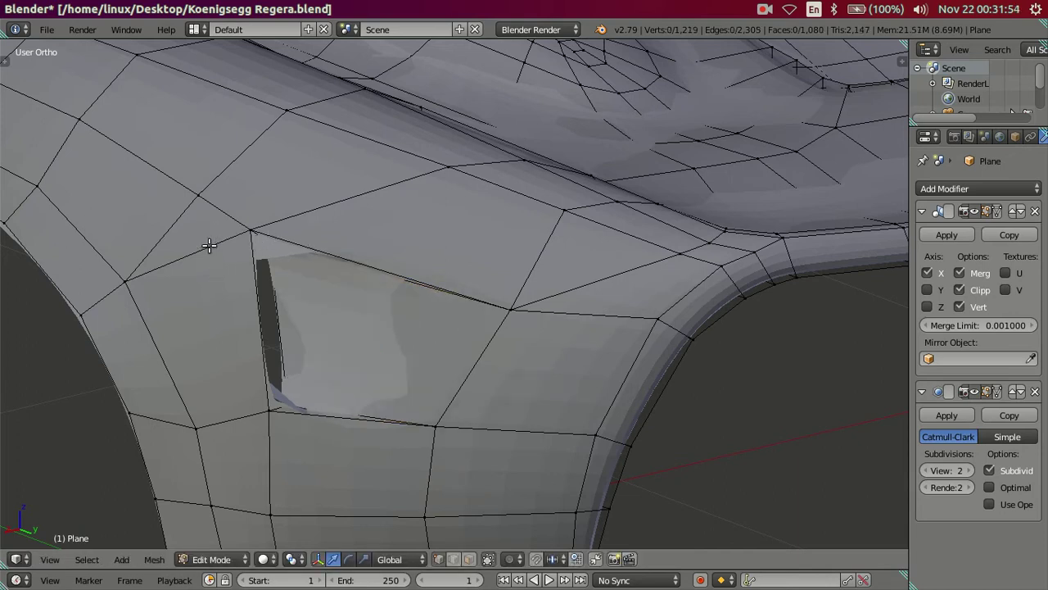
key(ctrl+r)
click(210, 243)
right_click(251, 242)
key(ctrl+z)
key(ctrl+r)
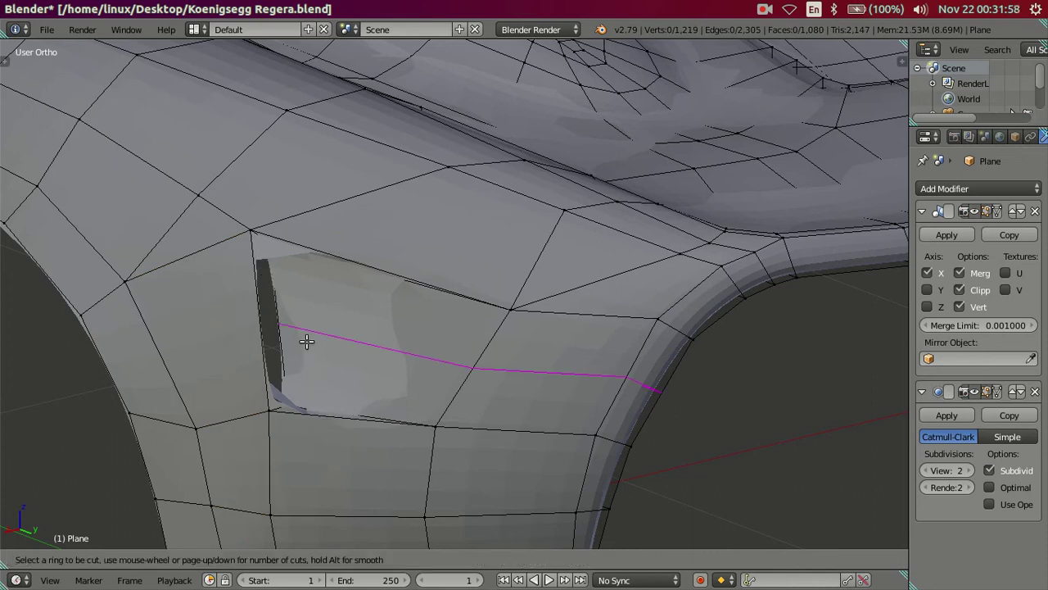
scroll(306, 342, up, 4)
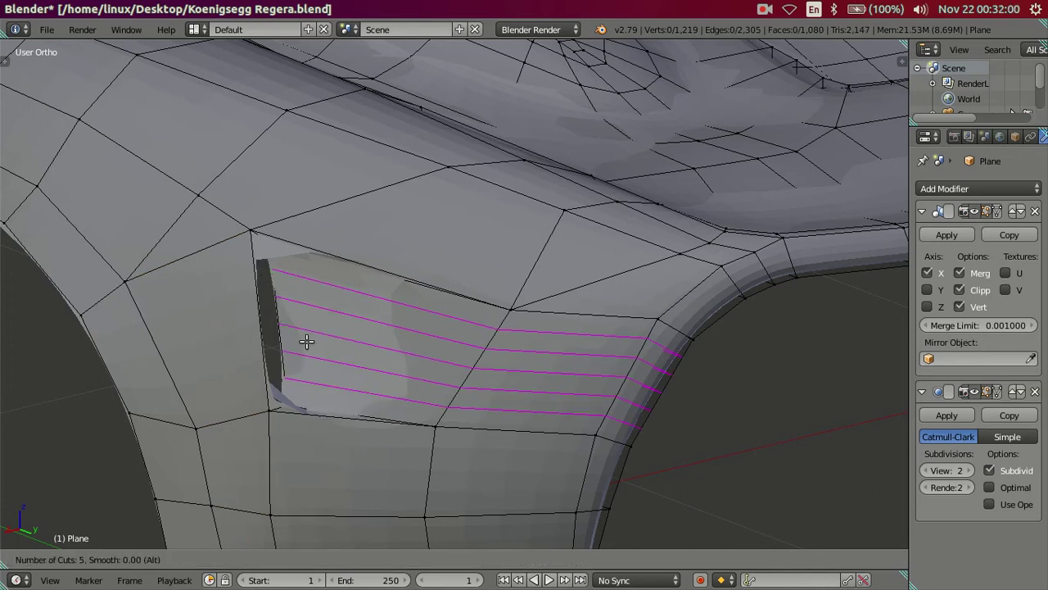
click(307, 342)
right_click(292, 340)
key(ctrl+r)
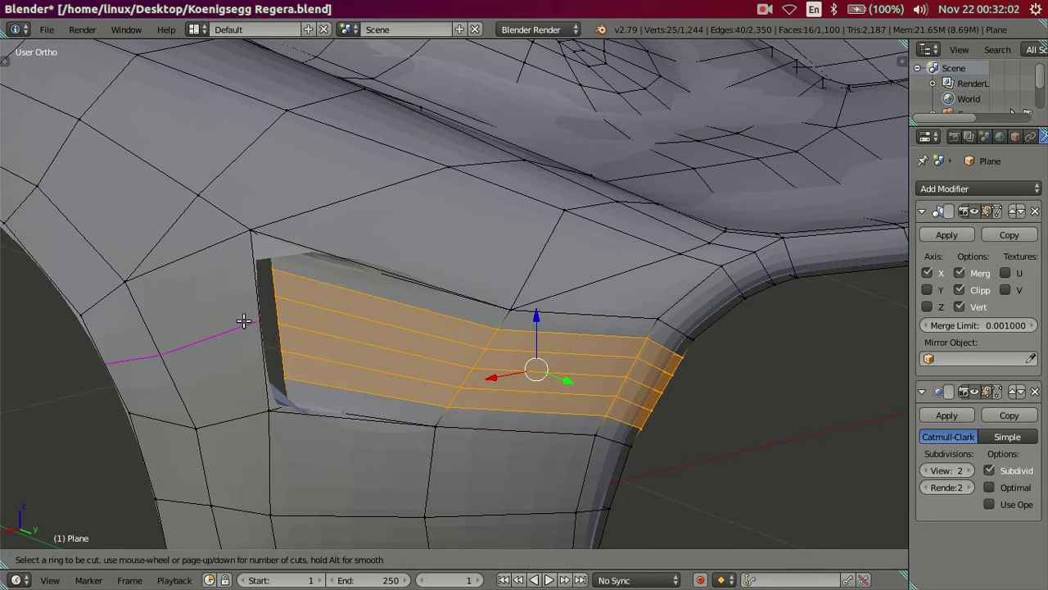
click(244, 321)
right_click(246, 320)
scroll(332, 357, down, 3)
key(Tab)
mouse_move(374, 362)
middle_down()
mouse_move(340, 311)
mouse_move(316, 327)
mouse_move(321, 371)
mouse_move(366, 371)
middle_up()
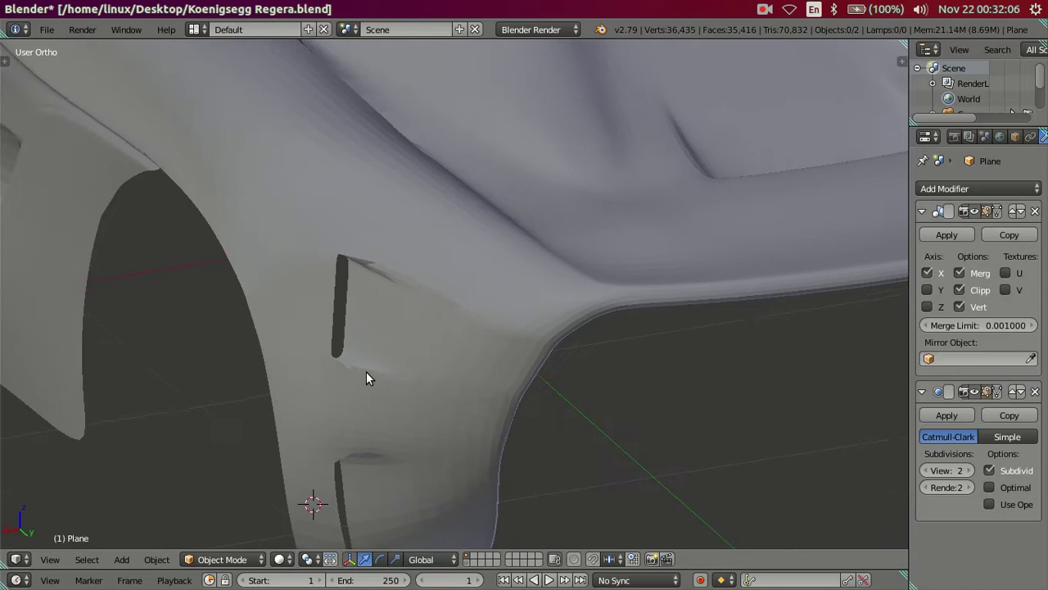
scroll(393, 369, up, 2)
key(Tab)
alt+right_click(431, 362)
key(x)
click(430, 363)
mouse_move(435, 360)
middle_down()
mouse_move(439, 398)
mouse_move(451, 344)
mouse_move(389, 344)
mouse_move(423, 398)
mouse_move(365, 421)
middle_up()
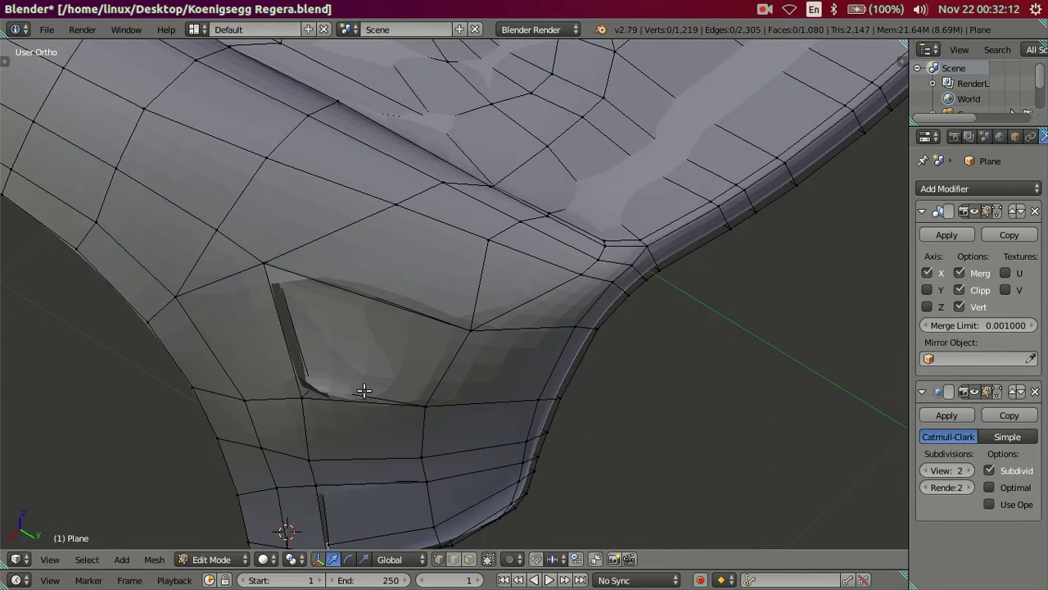
Add a slid edge loop across the face beside the slit.
key(ctrl+r)
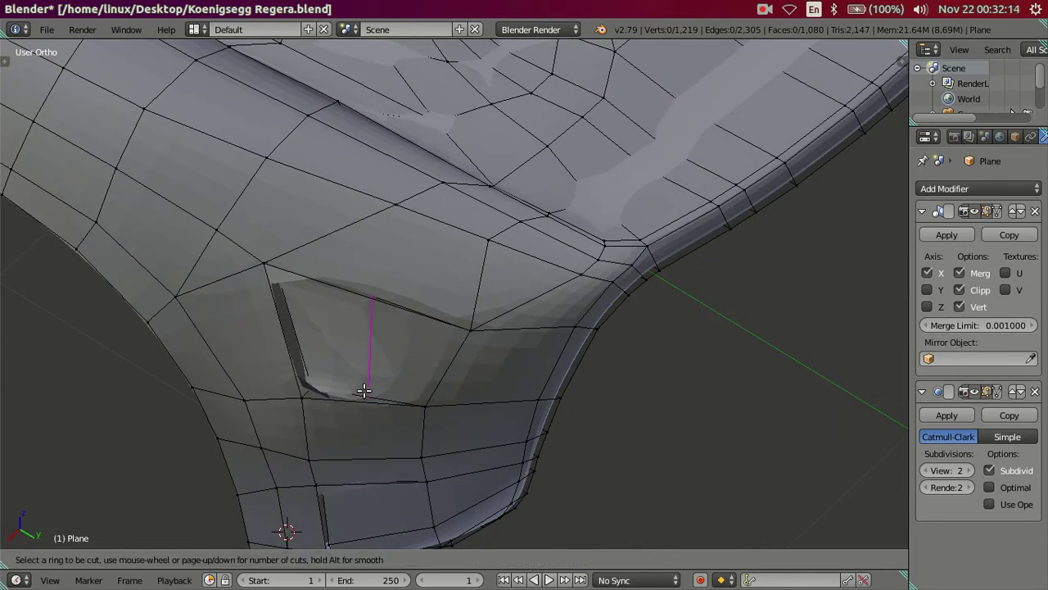
click(363, 391)
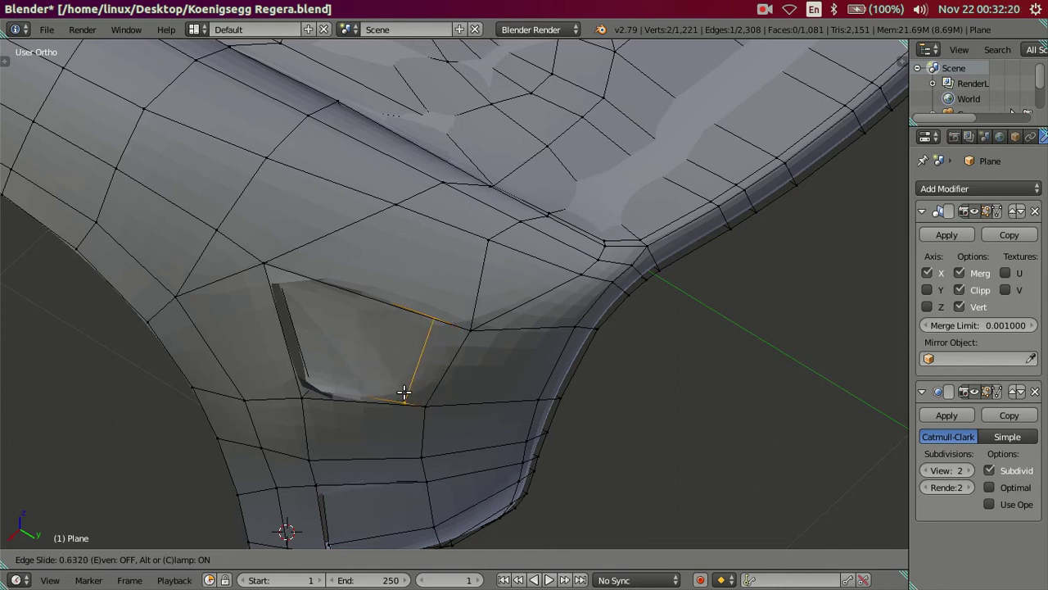
click(403, 395)
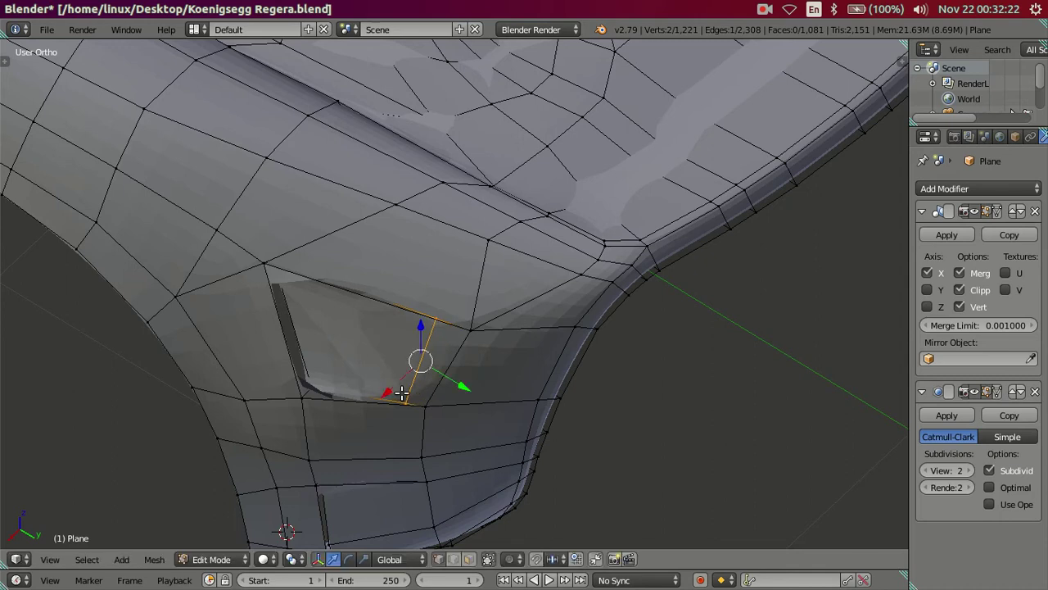
key(Tab)
key(Tab)
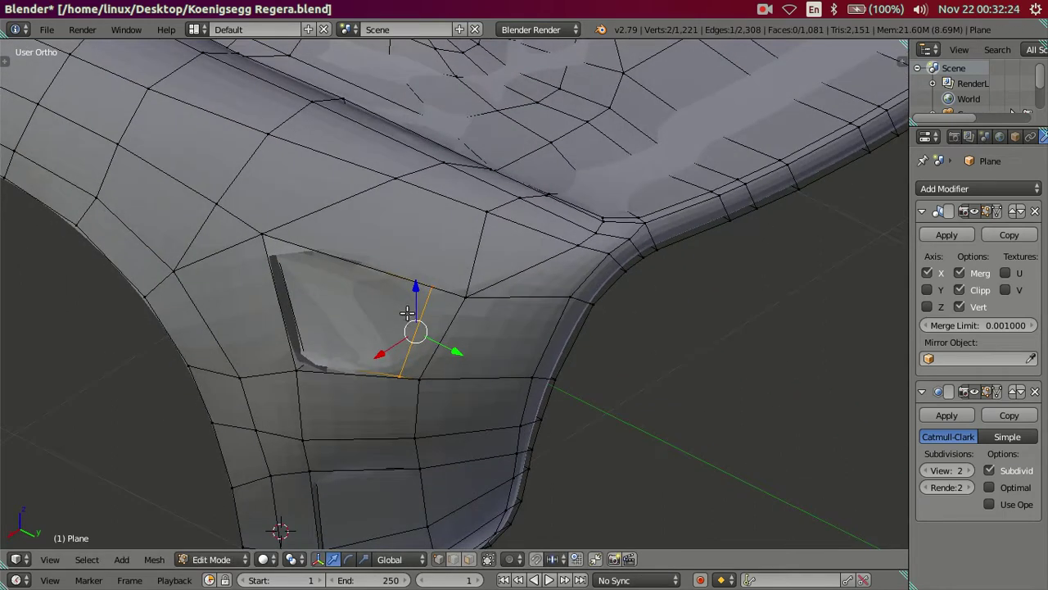
middle_drag(402, 358, 414, 273)
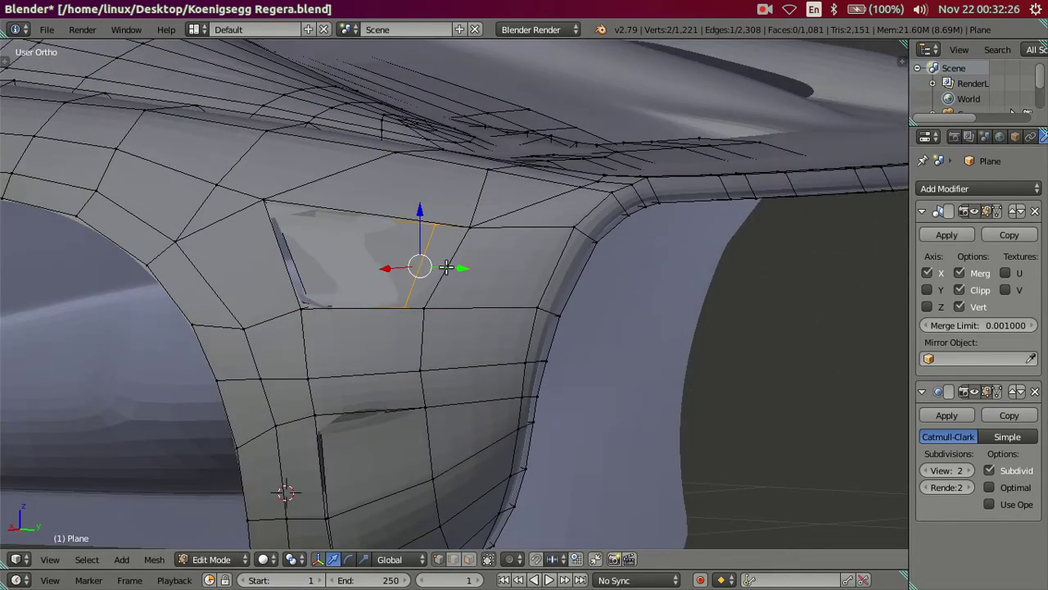
Add an edge loop around the slit, then cancel and undo the following loop cut.
key(ctrl+r)
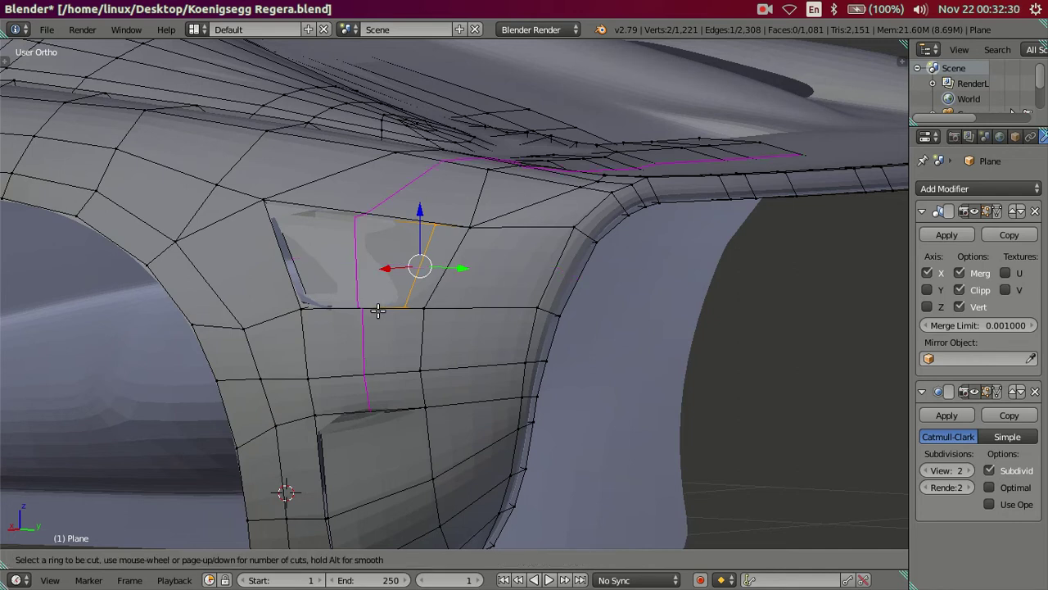
click(378, 310)
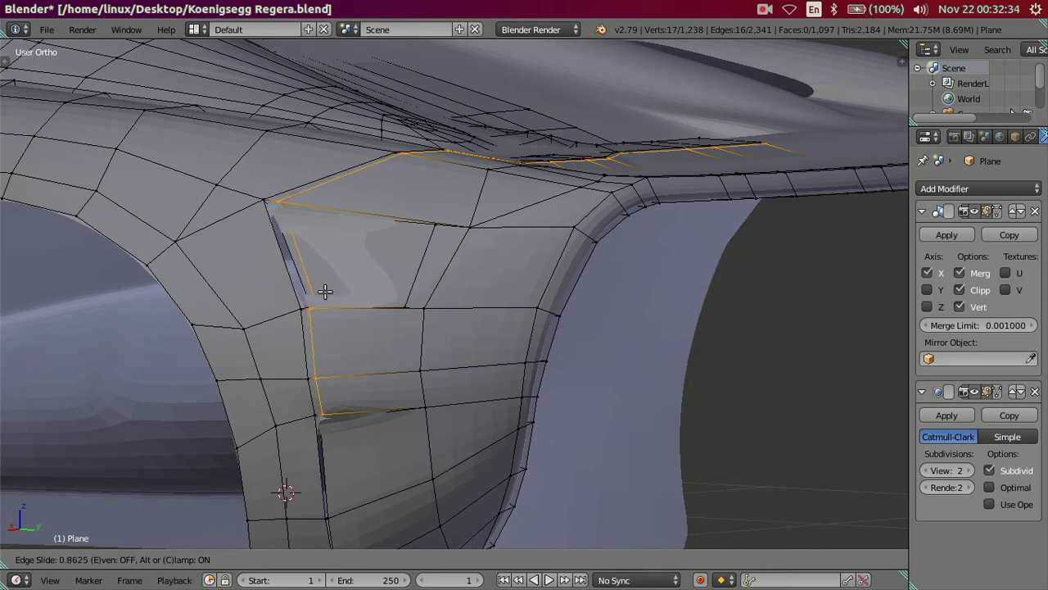
click(325, 291)
scroll(323, 293, down, 3)
mouse_move(323, 292)
middle_down()
mouse_move(402, 404)
mouse_move(397, 390)
middle_up()
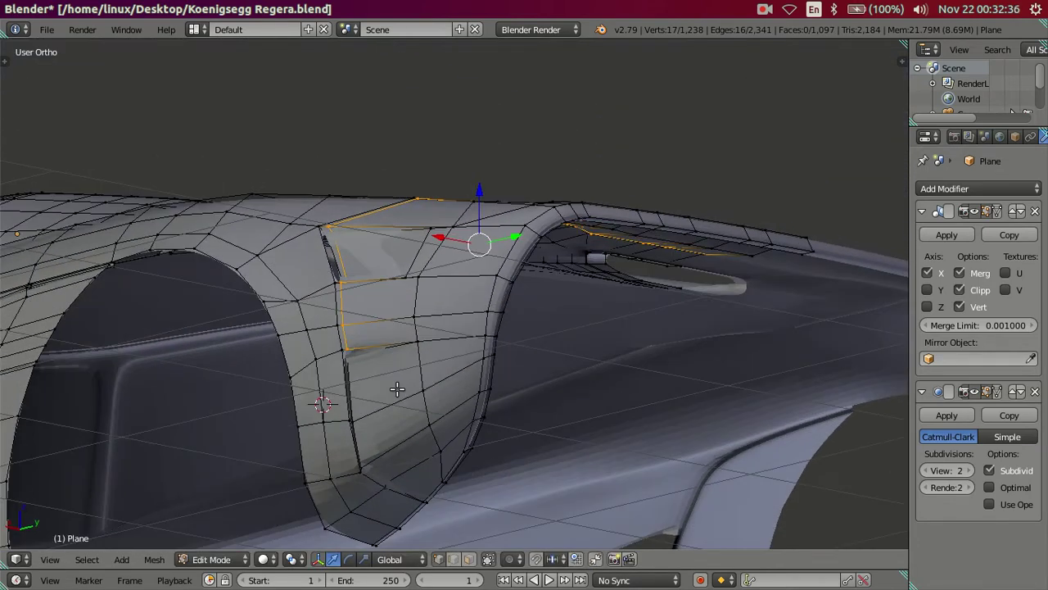
key(ctrl+r)
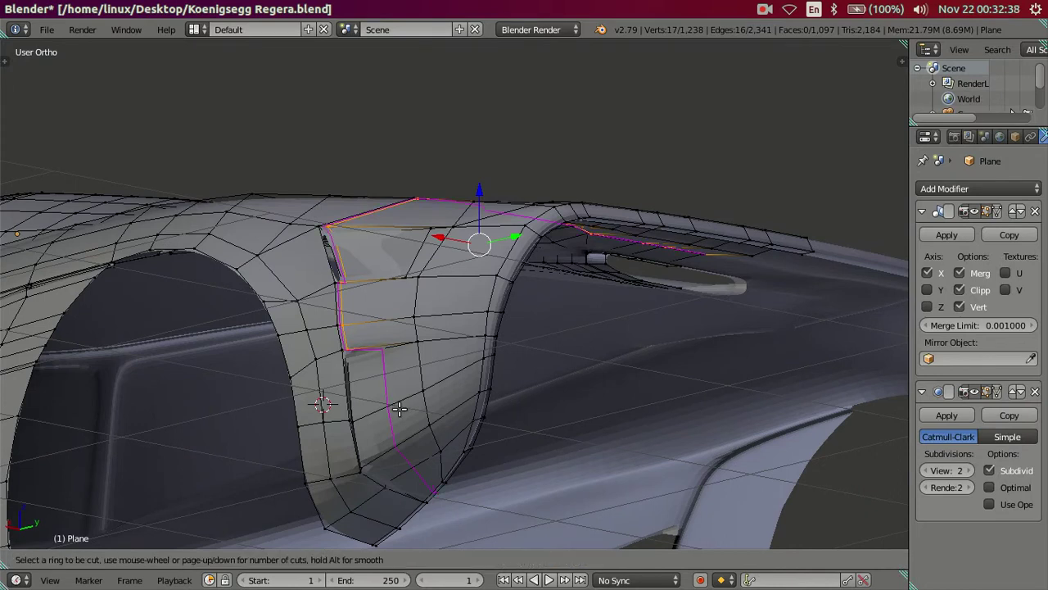
key(Escape)
key(ctrl+z)
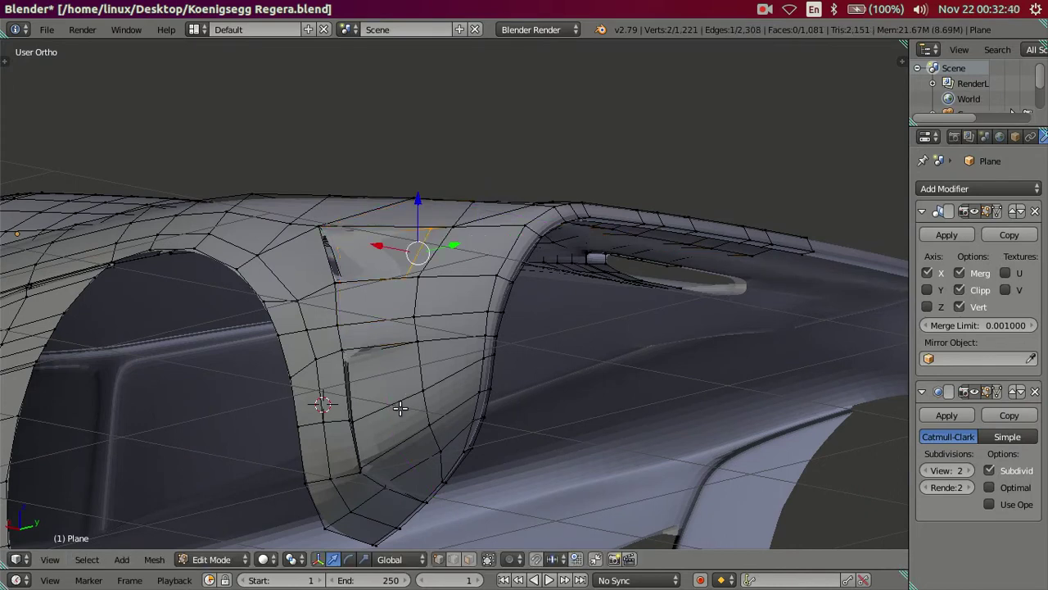
Cut two more edge loops, one below the slit and one running along it.
key(ctrl+r)
click(401, 407)
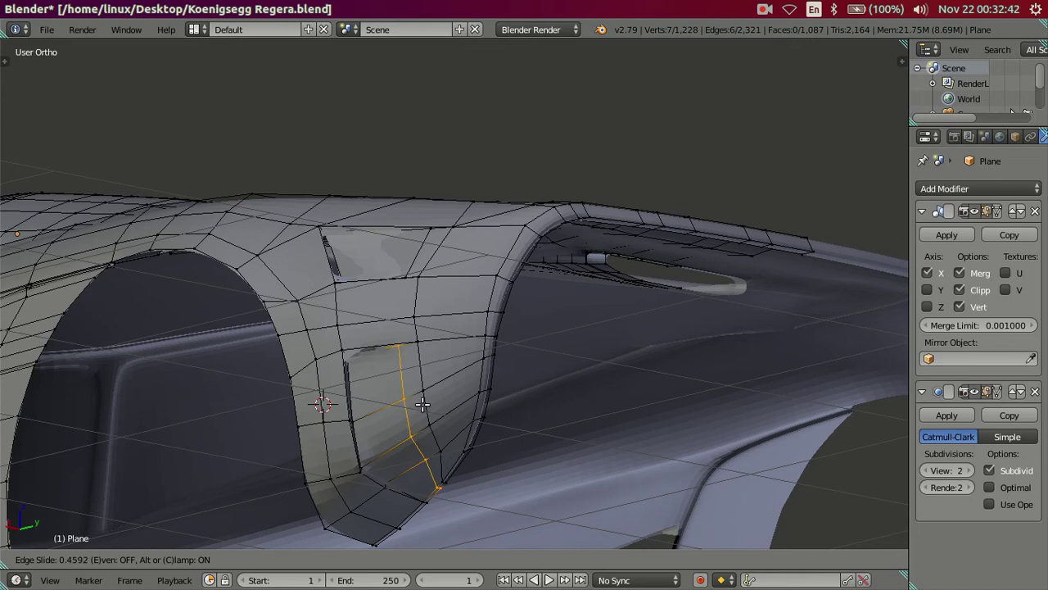
click(424, 404)
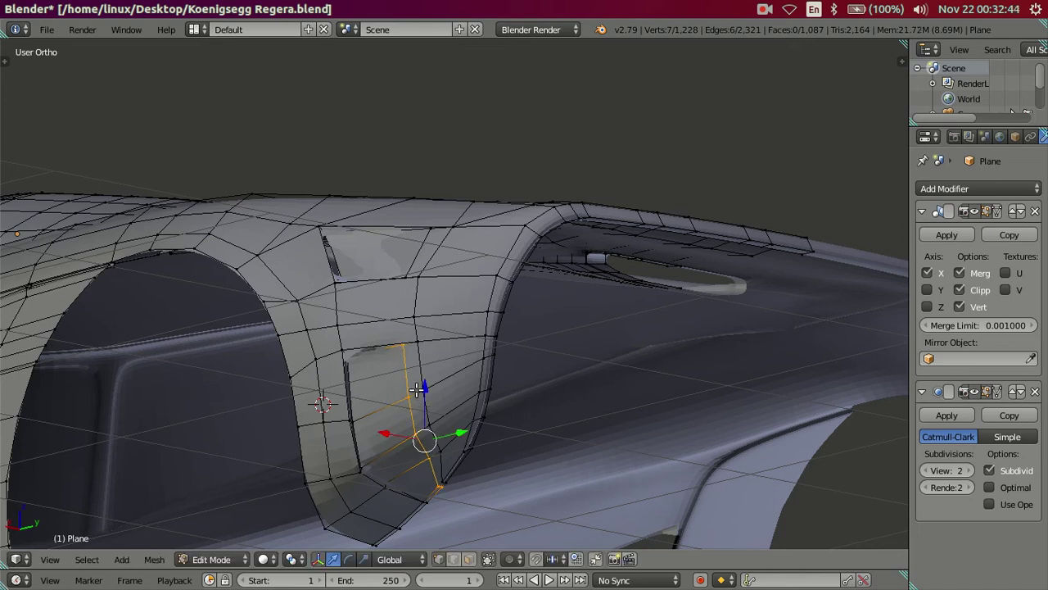
middle_drag(423, 403, 370, 317)
key(ctrl+r)
click(369, 316)
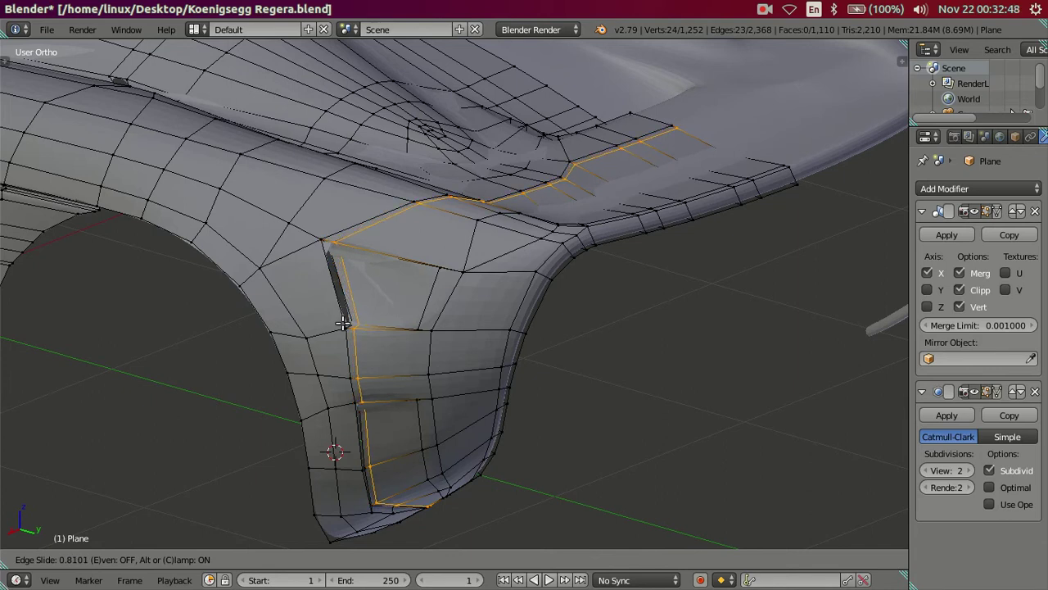
click(342, 324)
mouse_move(342, 323)
middle_down()
mouse_move(368, 295)
mouse_move(368, 276)
mouse_move(384, 363)
mouse_move(342, 344)
mouse_move(326, 307)
mouse_move(337, 224)
mouse_move(322, 223)
mouse_move(302, 193)
mouse_move(291, 204)
mouse_move(305, 260)
middle_up()
Dissolve the stray diagonal edge beside the slit.
key(Tab)
key(Tab)
key(Tab)
key(Tab)
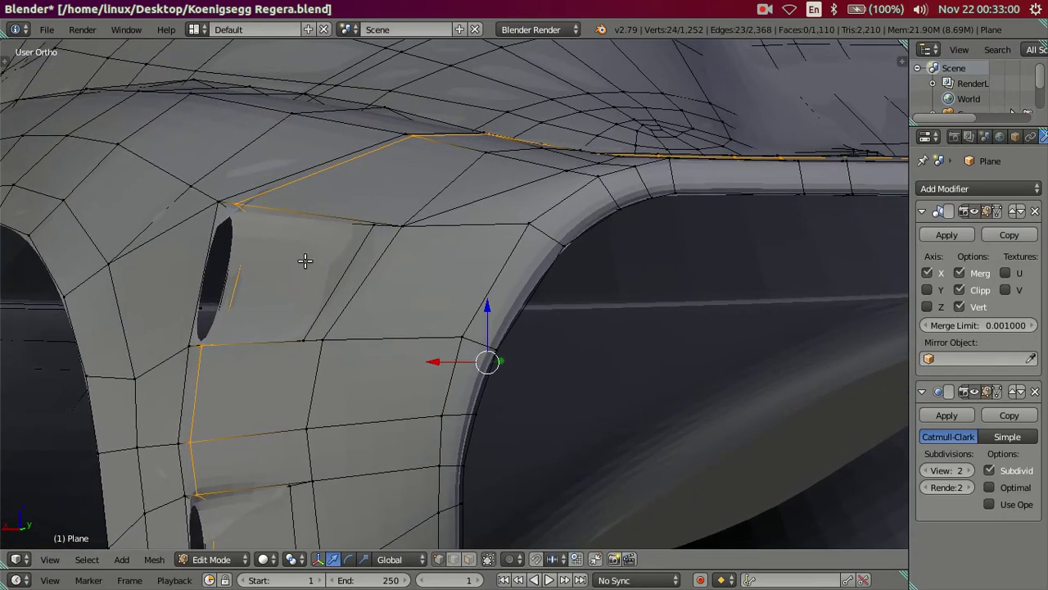
right_click(311, 256)
key(ctrl+x)
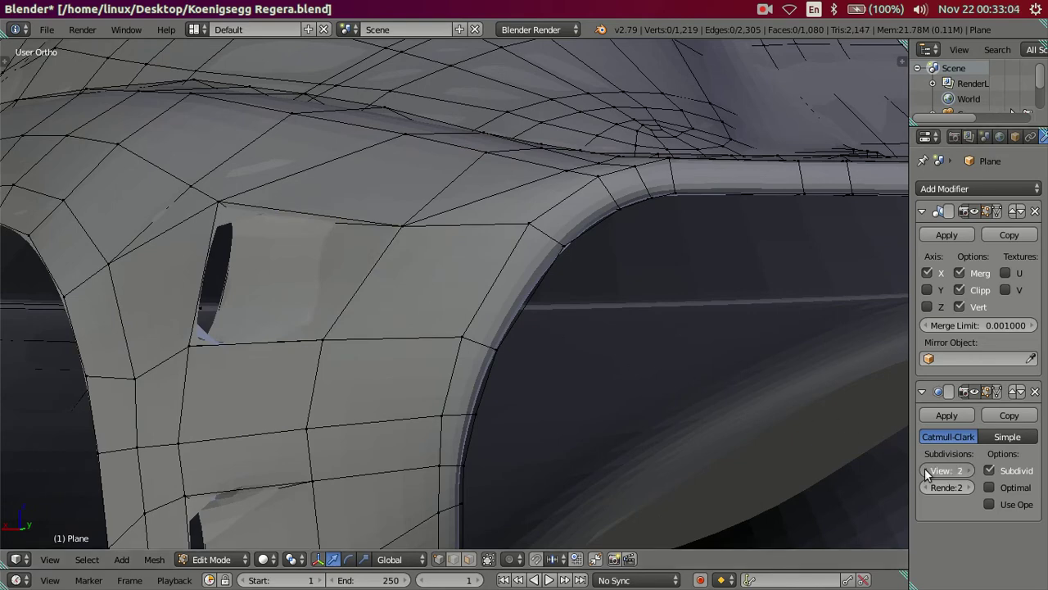
Set subdivision preview to 0 and merge the two slit-corner vertices into one.
click(926, 471)
click(926, 470)
mouse_move(385, 297)
middle_down()
mouse_move(334, 330)
mouse_move(341, 323)
mouse_move(363, 342)
mouse_move(396, 347)
mouse_move(390, 314)
mouse_move(411, 348)
mouse_move(257, 344)
mouse_move(280, 320)
mouse_move(304, 352)
mouse_move(273, 300)
mouse_move(276, 253)
middle_up()
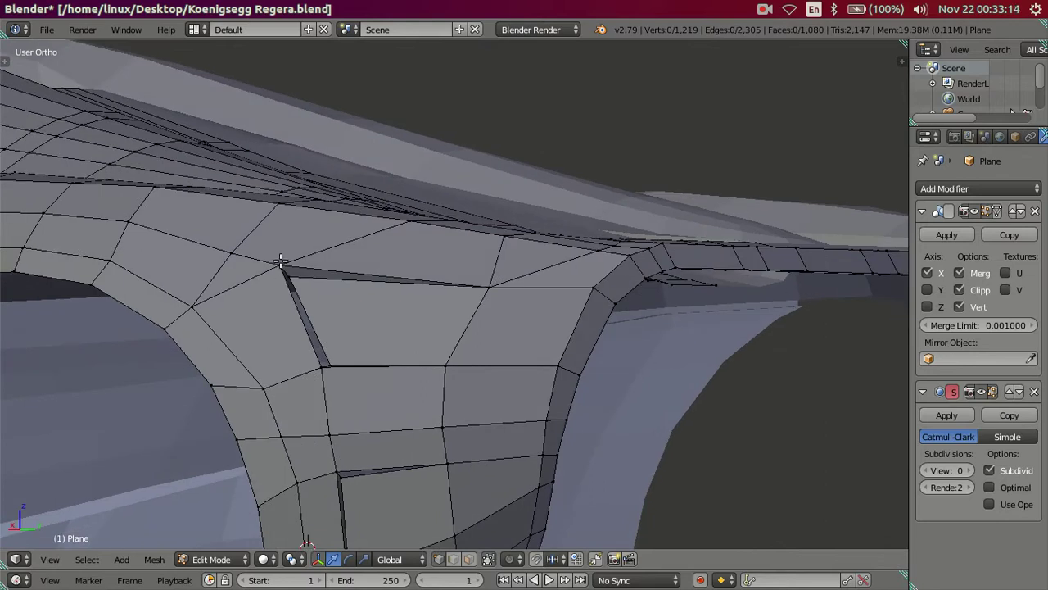
mouse_move(324, 317)
middle_down()
mouse_move(379, 477)
mouse_move(363, 374)
mouse_move(220, 266)
middle_up()
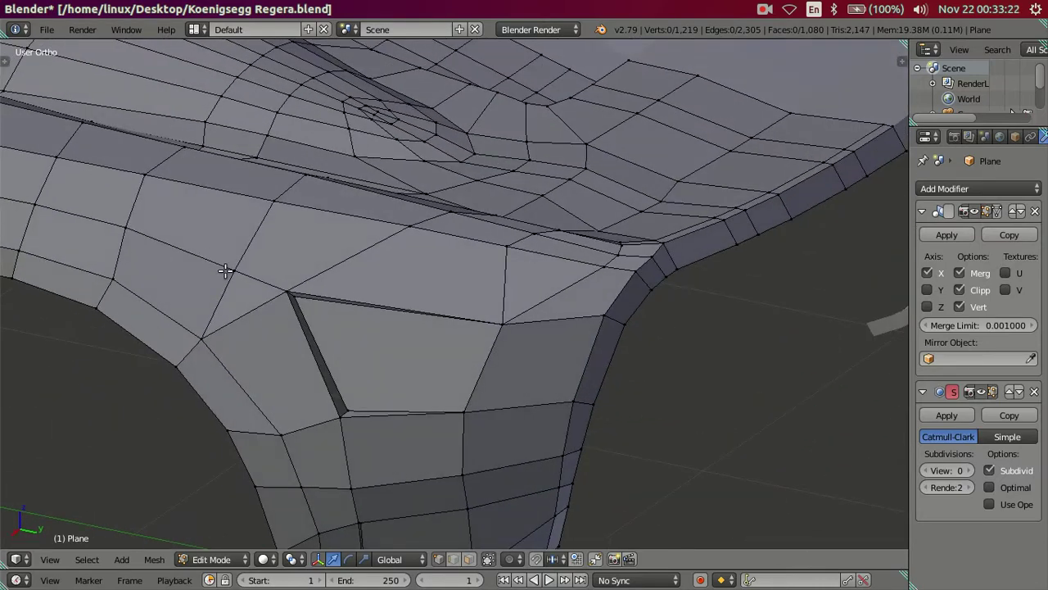
shift+right_click(280, 290)
key(alt+m)
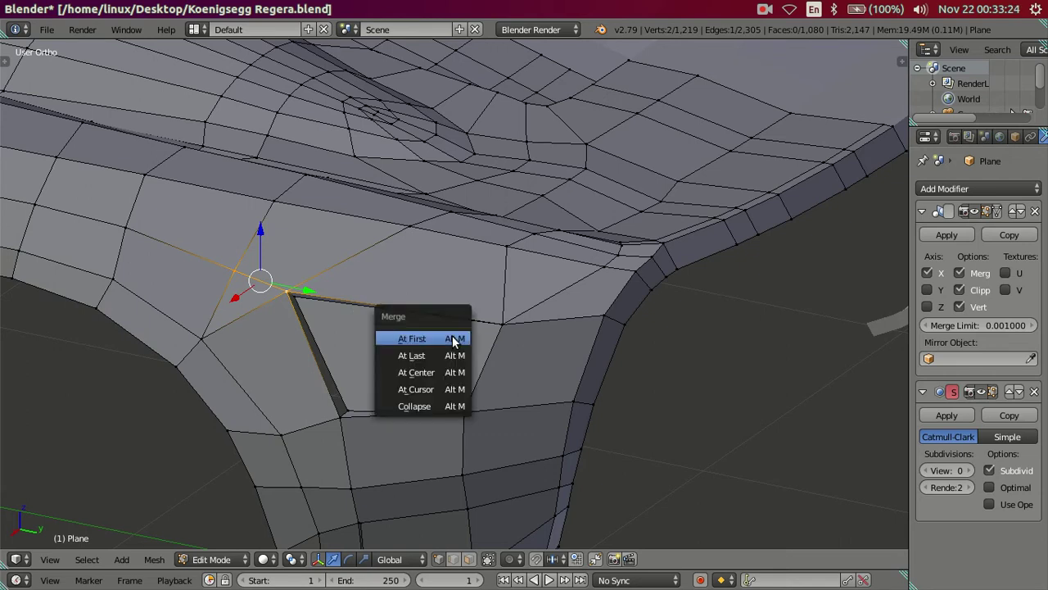
click(416, 372)
key(a)
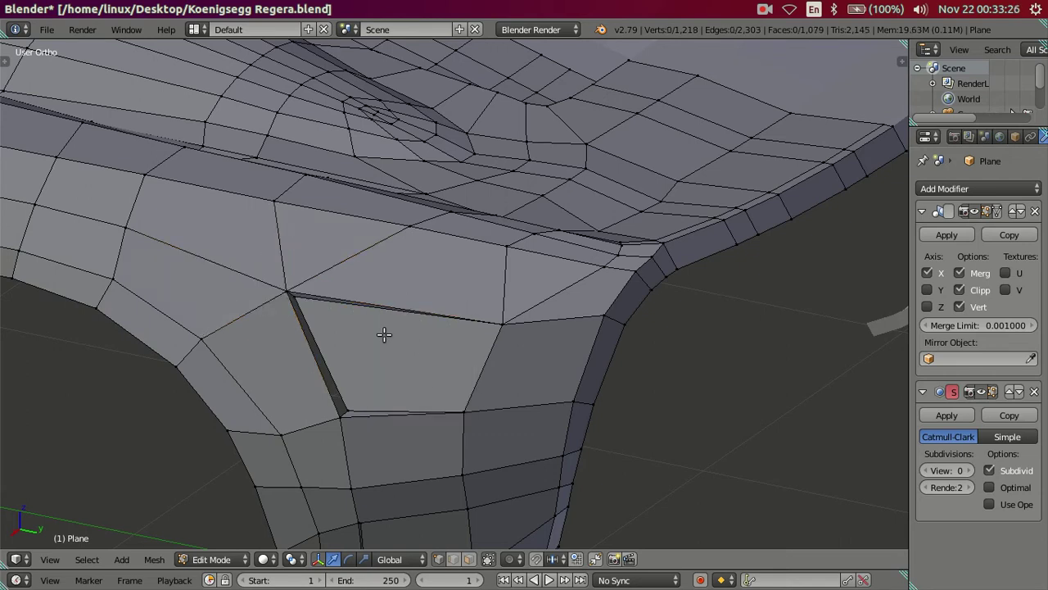
Preview the fender at subdivision level 2, then set the level back to 0.
middle_drag(386, 398, 337, 445)
scroll(337, 445, down, 3)
key(Tab)
key(Tab)
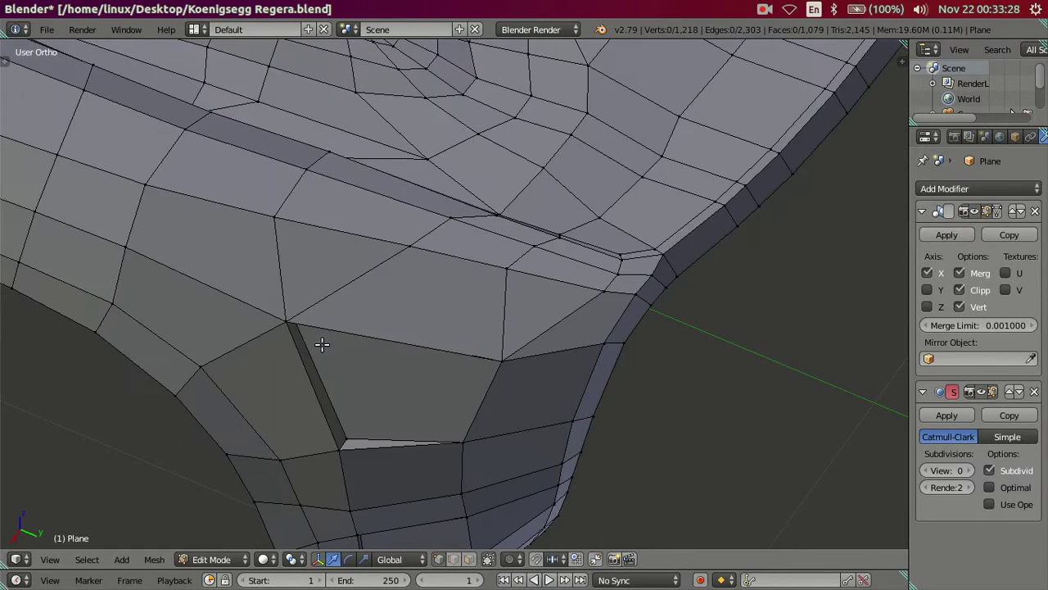
scroll(325, 348, up, 3)
mouse_move(325, 349)
middle_down()
mouse_move(362, 332)
mouse_move(353, 274)
mouse_move(393, 382)
mouse_move(373, 279)
mouse_move(388, 395)
mouse_move(295, 314)
middle_up()
scroll(384, 342, down, 2)
scroll(382, 341, down, 2)
key(Tab)
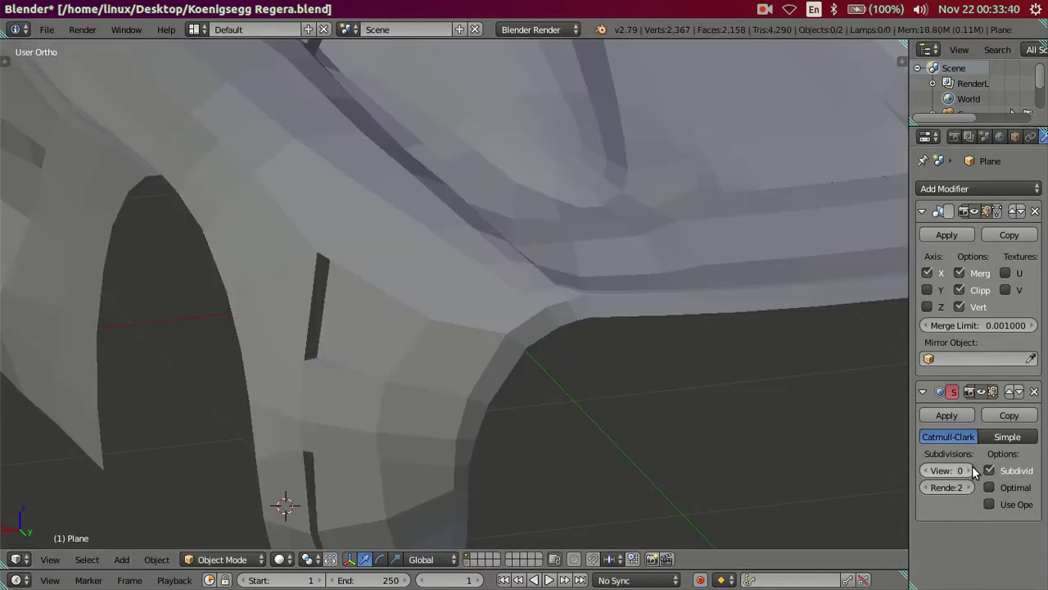
click(972, 471)
click(972, 470)
mouse_move(727, 401)
middle_down()
mouse_move(397, 334)
mouse_move(448, 304)
mouse_move(489, 342)
middle_up()
key(Tab)
click(926, 470)
click(927, 470)
Orbit around the fender arch to inspect the unsmoothed slit from several angles.
middle_drag(255, 244, 267, 298)
scroll(267, 298, up, 2)
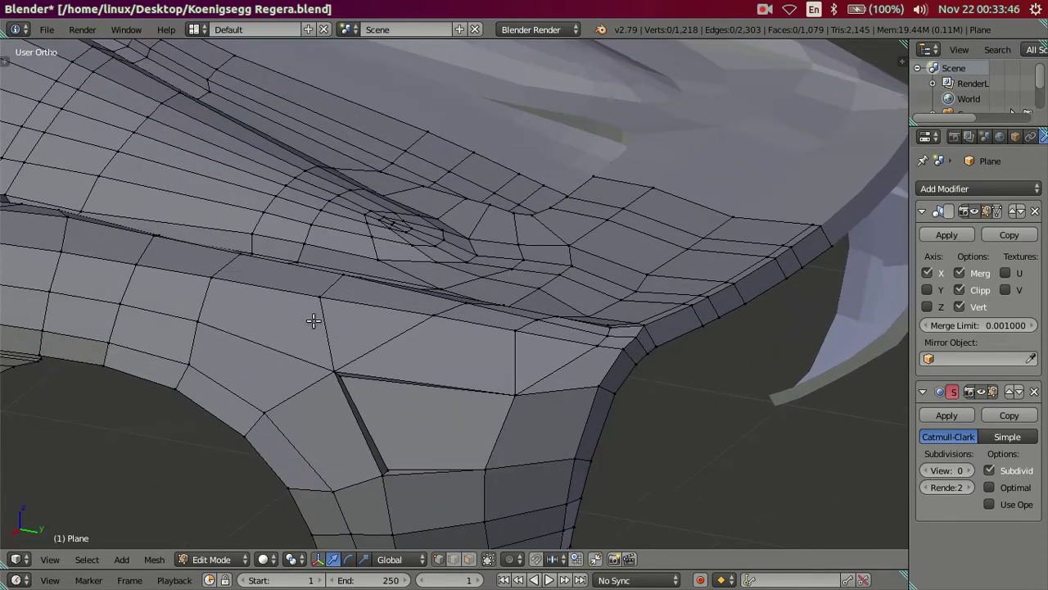
mouse_move(392, 418)
middle_down()
mouse_move(393, 402)
mouse_move(410, 412)
mouse_move(408, 361)
mouse_move(413, 375)
mouse_move(570, 445)
mouse_move(532, 270)
middle_up()
mouse_move(519, 388)
middle_down()
mouse_move(482, 345)
mouse_move(480, 356)
mouse_move(478, 322)
middle_up()
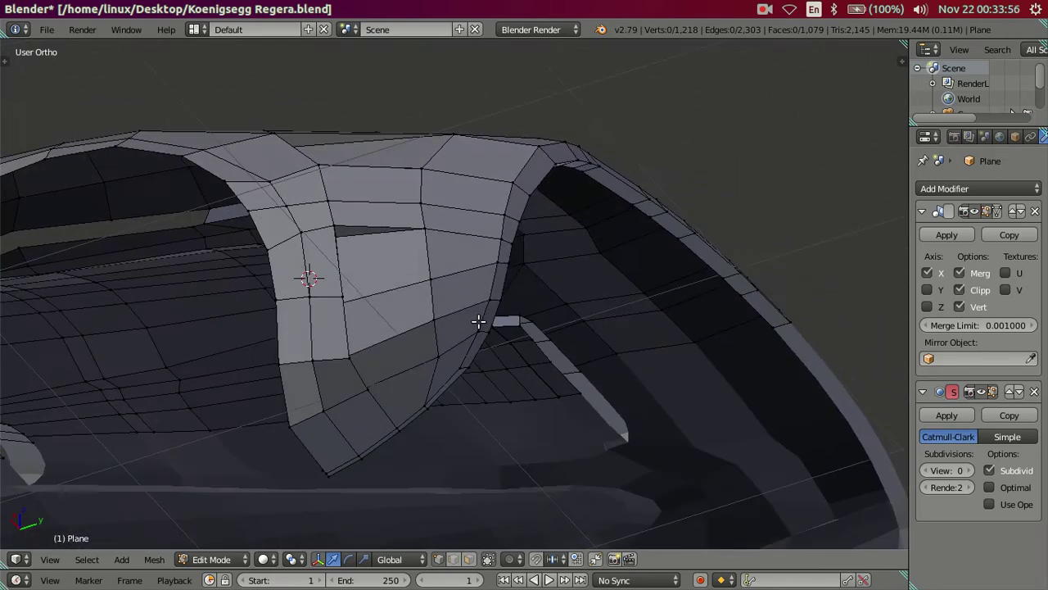
scroll(474, 321, up, 1)
scroll(421, 318, up, 1)
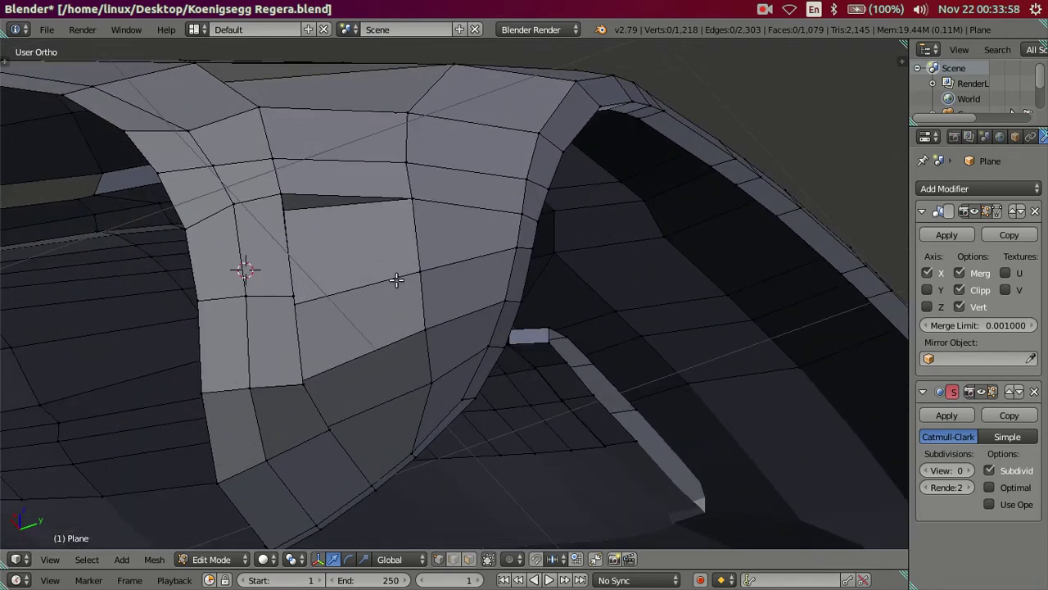
mouse_move(393, 294)
middle_down()
mouse_move(374, 327)
mouse_move(346, 339)
mouse_move(357, 345)
middle_up()
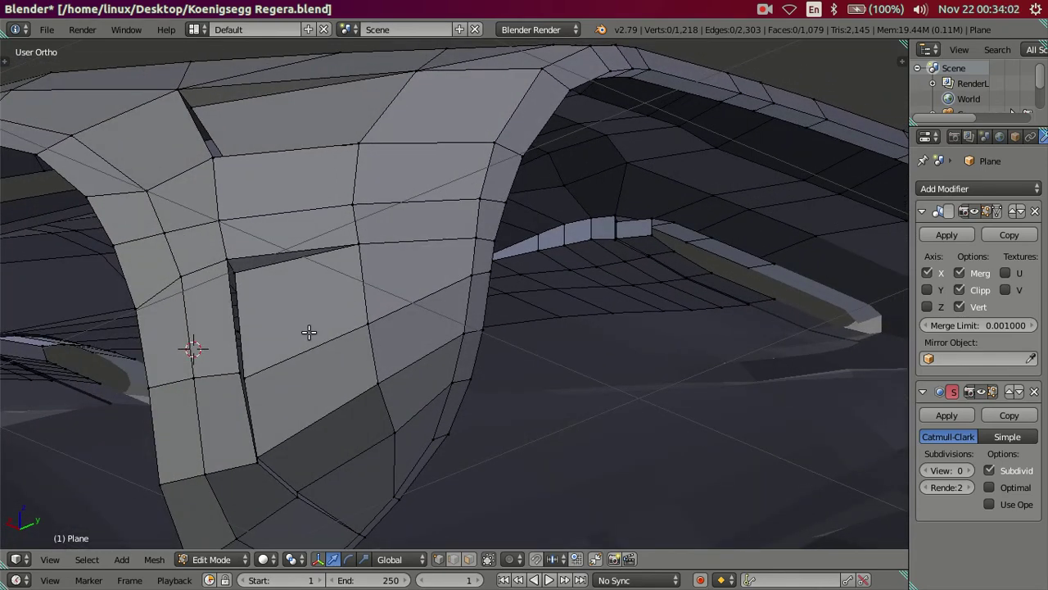
Add a new edge loop across the rear fender.
key(ctrl+r)
click(311, 331)
click(330, 330)
mouse_move(330, 330)
middle_down()
mouse_move(346, 342)
mouse_move(358, 402)
mouse_move(355, 366)
middle_up()
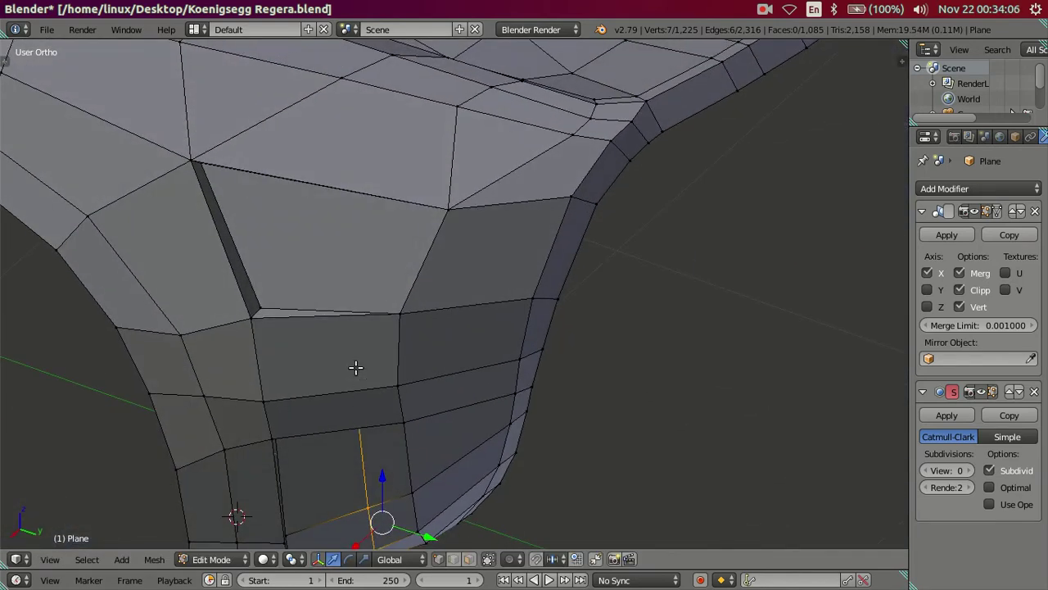
Cut a vertical edge loop across the slit panel.
key(ctrl+r)
click(344, 285)
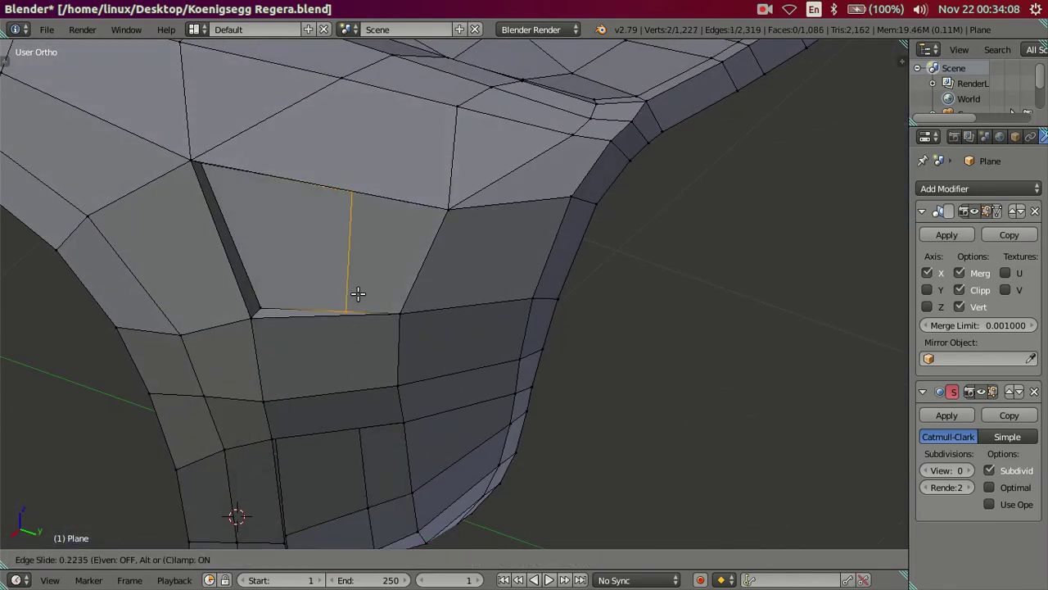
click(358, 294)
mouse_move(359, 294)
middle_down()
mouse_move(376, 278)
mouse_move(368, 331)
mouse_move(346, 282)
mouse_move(317, 261)
mouse_move(368, 320)
mouse_move(369, 289)
mouse_move(375, 377)
mouse_move(362, 355)
mouse_move(349, 374)
mouse_move(315, 353)
mouse_move(299, 357)
middle_up()
Knife-cut a new edge running from the slit edge up the panel.
key(ctrl+r)
key(Escape)
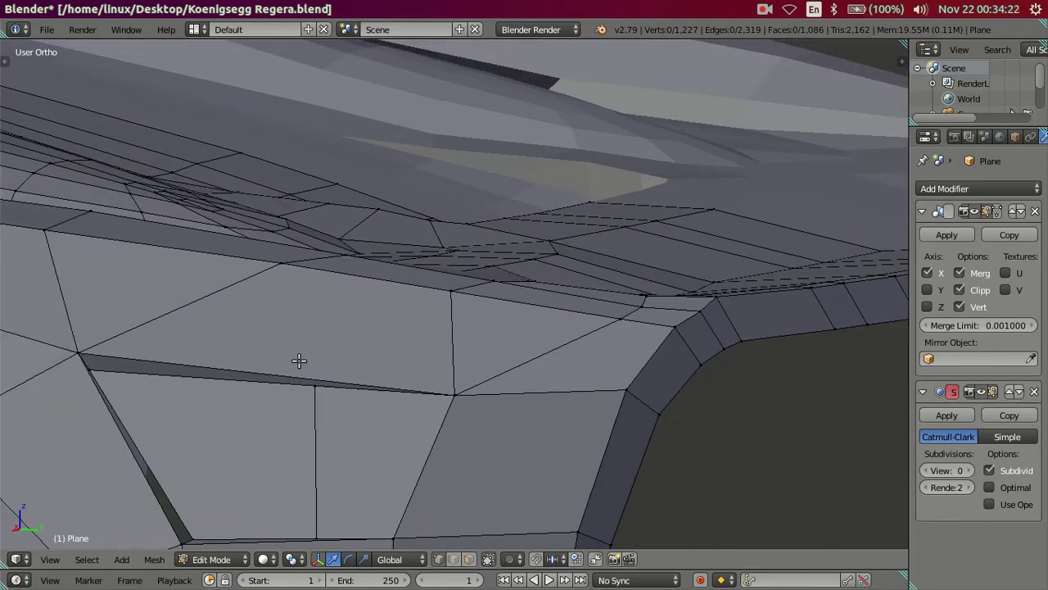
key(k)
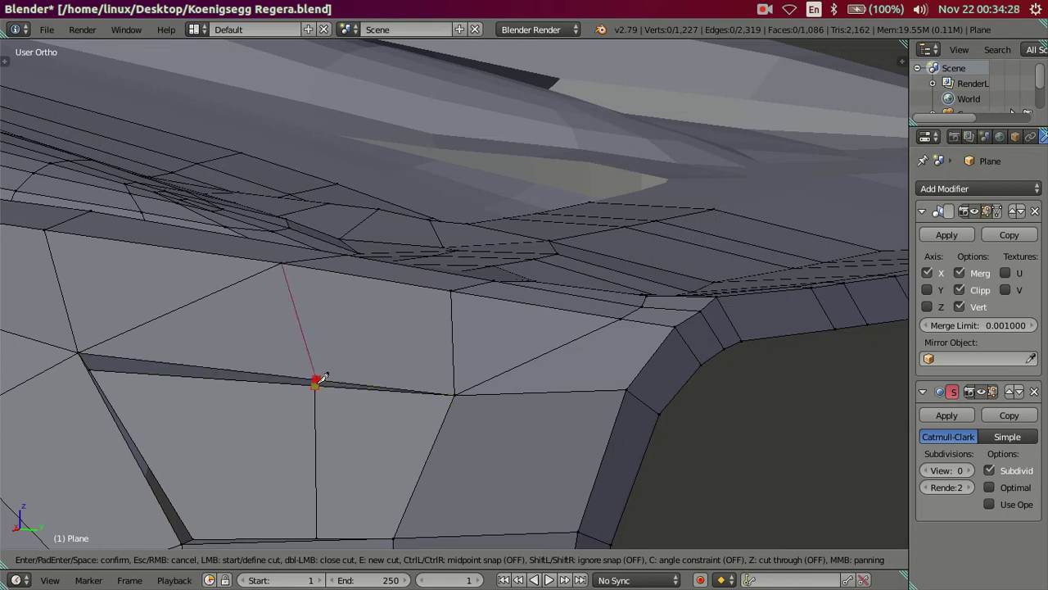
click(315, 383)
key(Return)
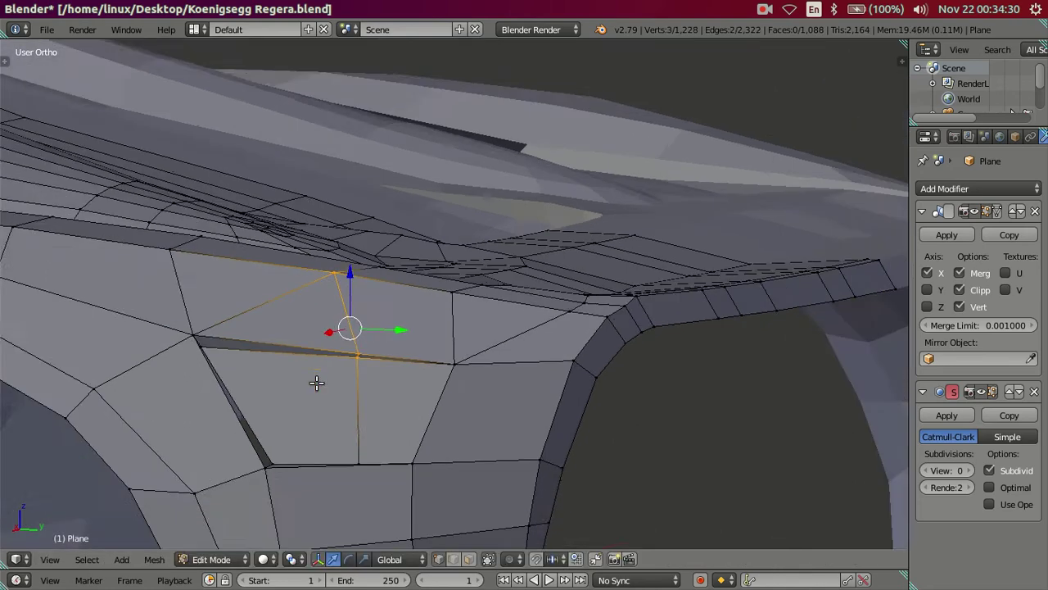
mouse_move(375, 421)
middle_down()
mouse_move(388, 447)
mouse_move(359, 407)
middle_up()
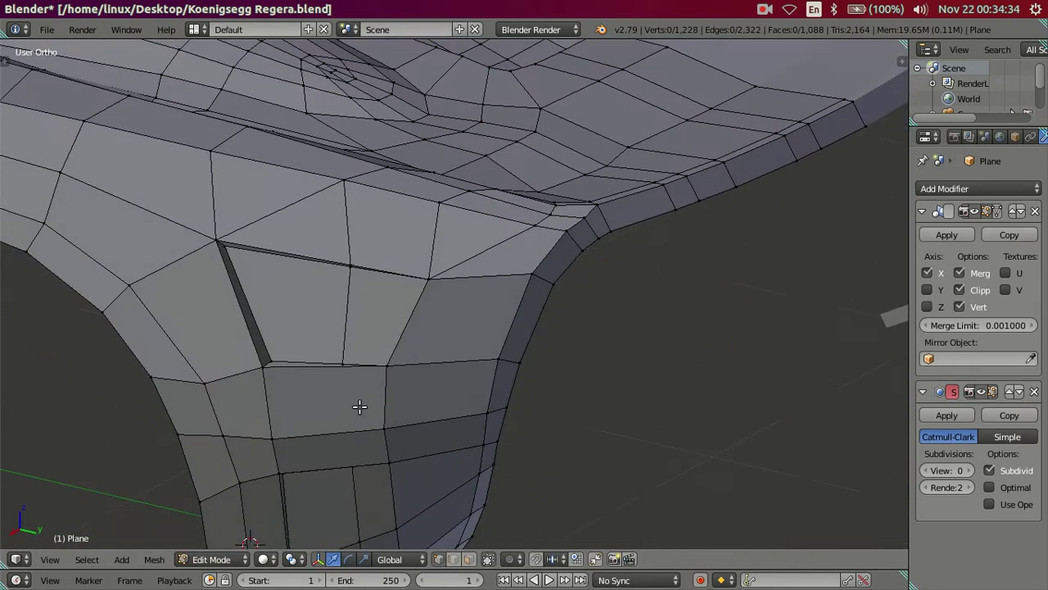
Preview and cancel a loop cut, then frame the slit's upper corner.
key(ctrl+r)
key(Escape)
mouse_move(359, 452)
middle_down()
mouse_move(368, 506)
mouse_move(260, 294)
middle_up()
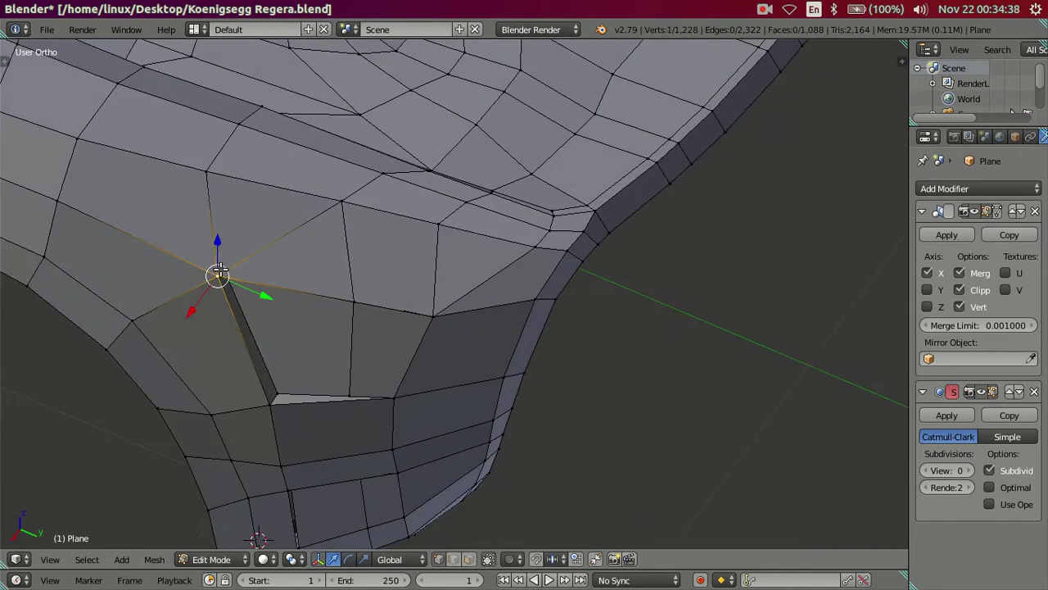
Dissolve the edge at the slit's upper corner and inspect the surrounding gaps.
key(x)
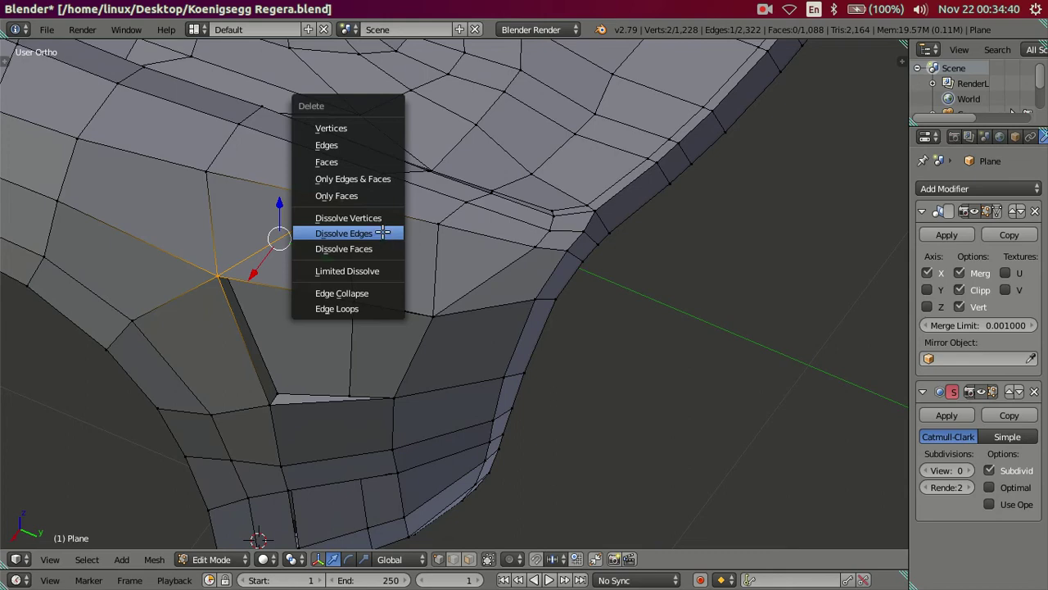
click(383, 233)
mouse_move(368, 285)
middle_down()
mouse_move(325, 243)
mouse_move(346, 213)
mouse_move(367, 229)
middle_up()
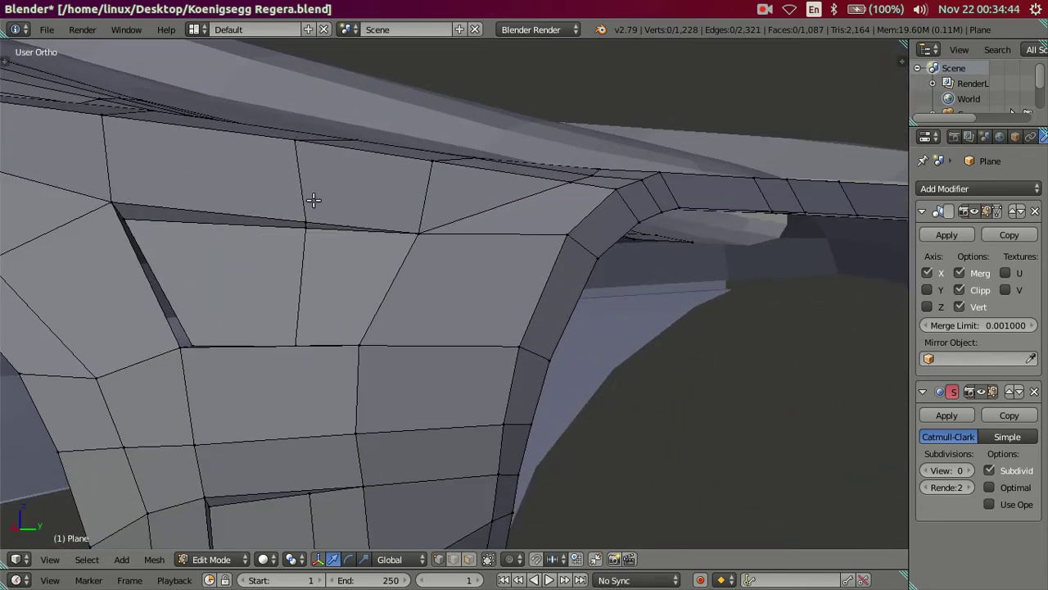
right_click(314, 200)
middle_drag(303, 194, 347, 318)
key(a)
mouse_move(375, 379)
middle_down()
mouse_move(349, 313)
mouse_move(335, 445)
mouse_move(325, 320)
mouse_move(306, 311)
mouse_move(320, 382)
mouse_move(306, 433)
mouse_move(319, 497)
mouse_move(291, 418)
mouse_move(304, 368)
mouse_move(287, 363)
middle_up()
Knife-cut a new edge across the face beside the slit.
key(ctrl+r)
key(Escape)
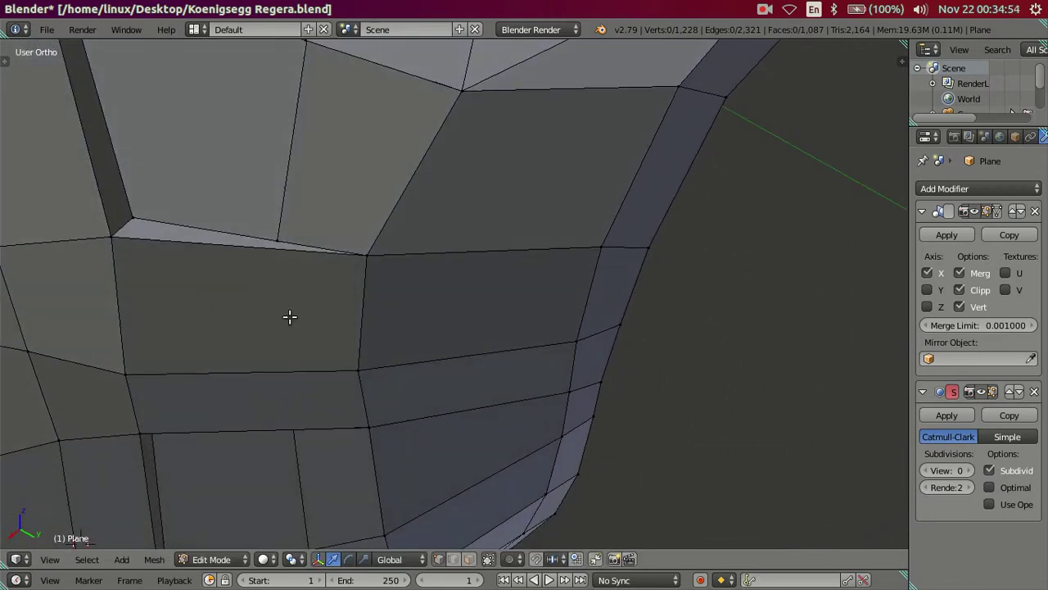
key(k)
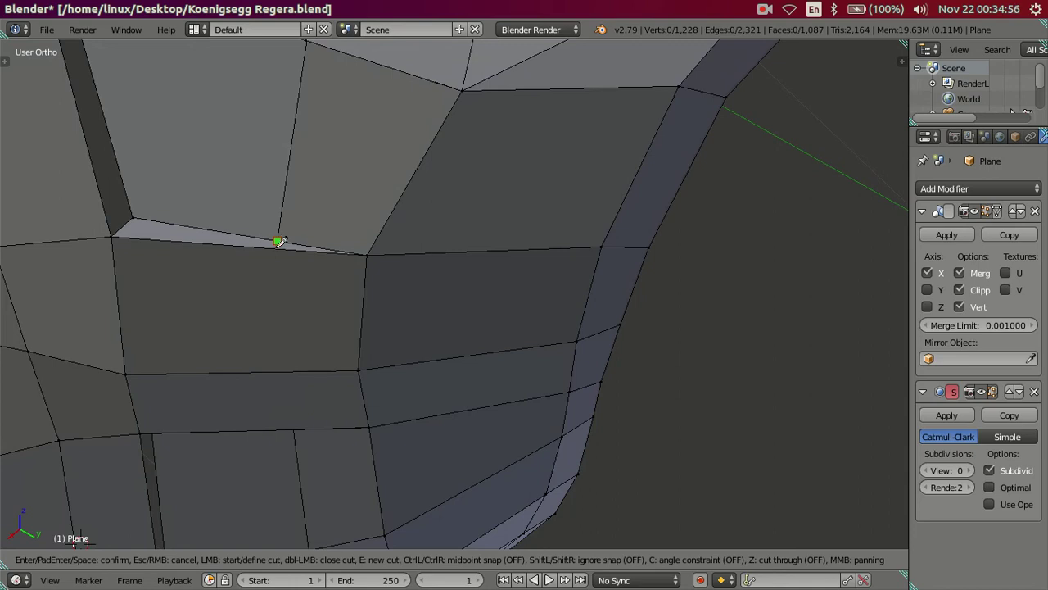
click(282, 371)
key(Return)
mouse_move(315, 406)
middle_down()
mouse_move(317, 389)
mouse_move(342, 401)
mouse_move(316, 349)
middle_up()
Add another short knife cut joining the panel above to the slit's edge.
alt+right_click(295, 345)
key(a)
middle_drag(347, 391, 339, 262)
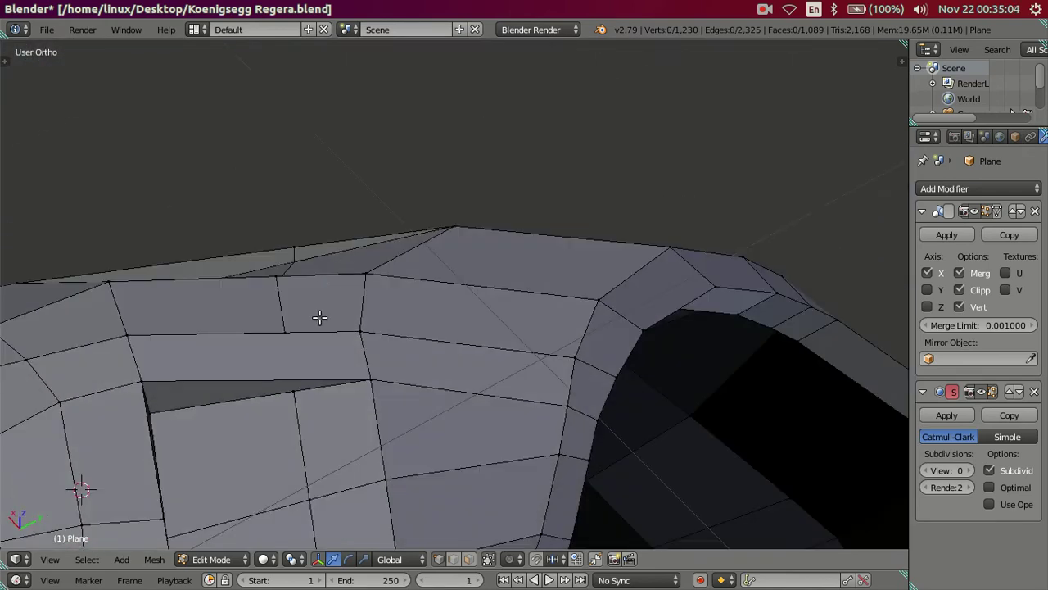
key(k)
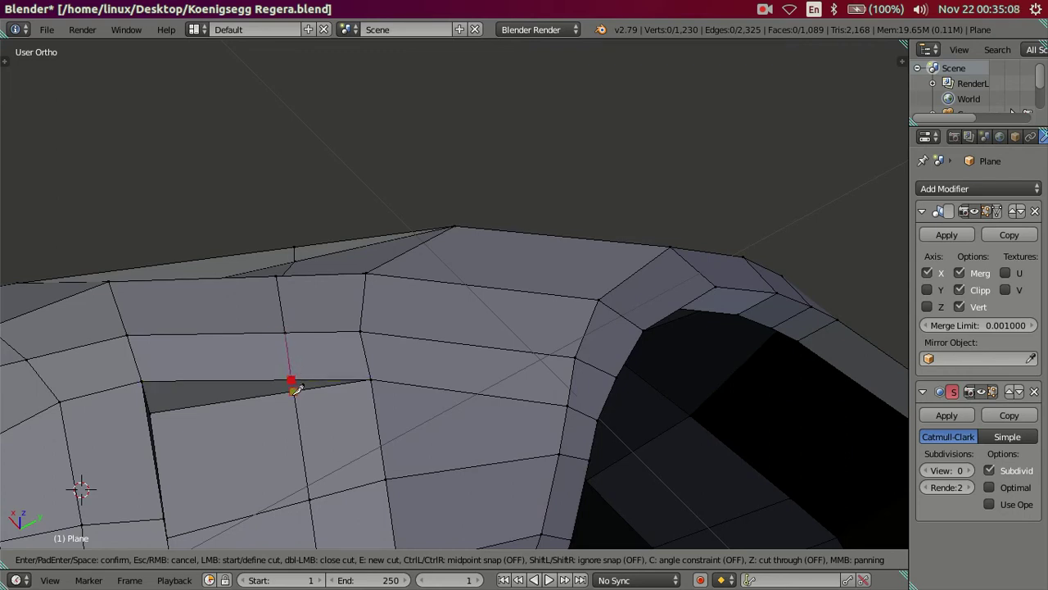
click(292, 382)
key(Return)
key(a)
mouse_move(361, 428)
middle_down()
mouse_move(351, 421)
mouse_move(348, 352)
mouse_move(314, 382)
mouse_move(309, 365)
mouse_move(352, 304)
mouse_move(375, 303)
mouse_move(368, 409)
mouse_move(372, 245)
mouse_move(409, 347)
mouse_move(351, 347)
middle_up()
scroll(348, 352, up, 4)
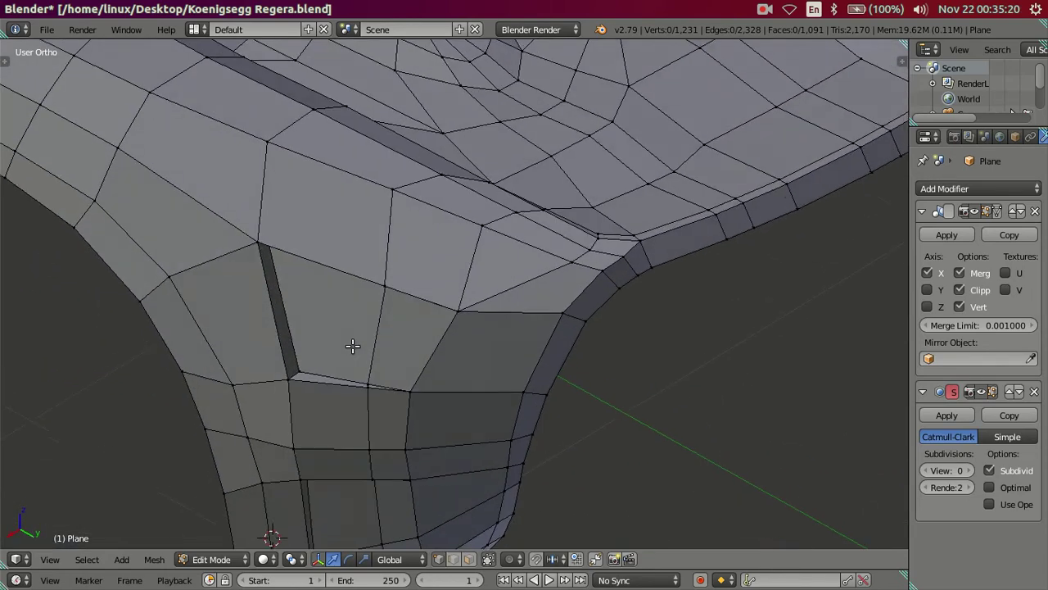
Preview the body at subdivision level 2 in Object Mode.
key(ctrl+2)
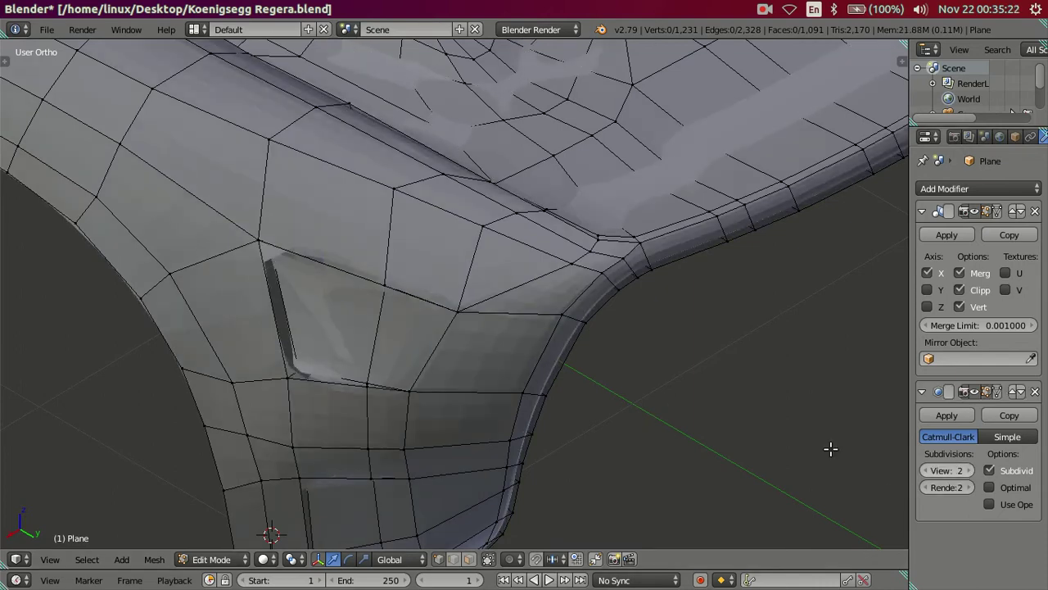
key(Tab)
key(Tab)
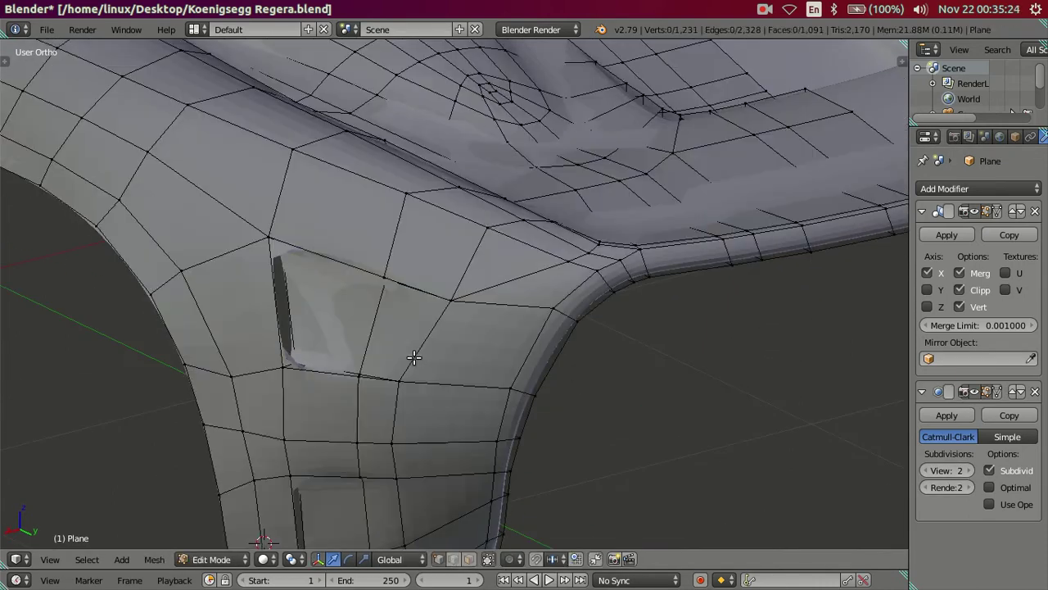
mouse_move(415, 358)
middle_down()
mouse_move(316, 300)
mouse_move(301, 358)
mouse_move(391, 325)
middle_up()
scroll(398, 328, up, 2)
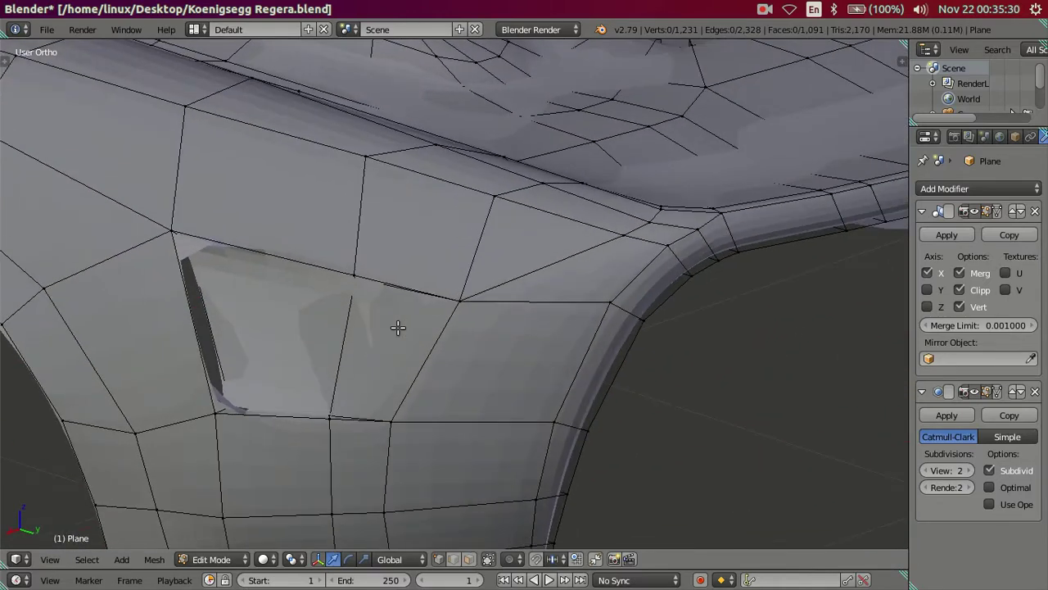
Add several parallel loop cuts beside the slit, redoing the first attempt.
key(ctrl+r)
click(290, 277)
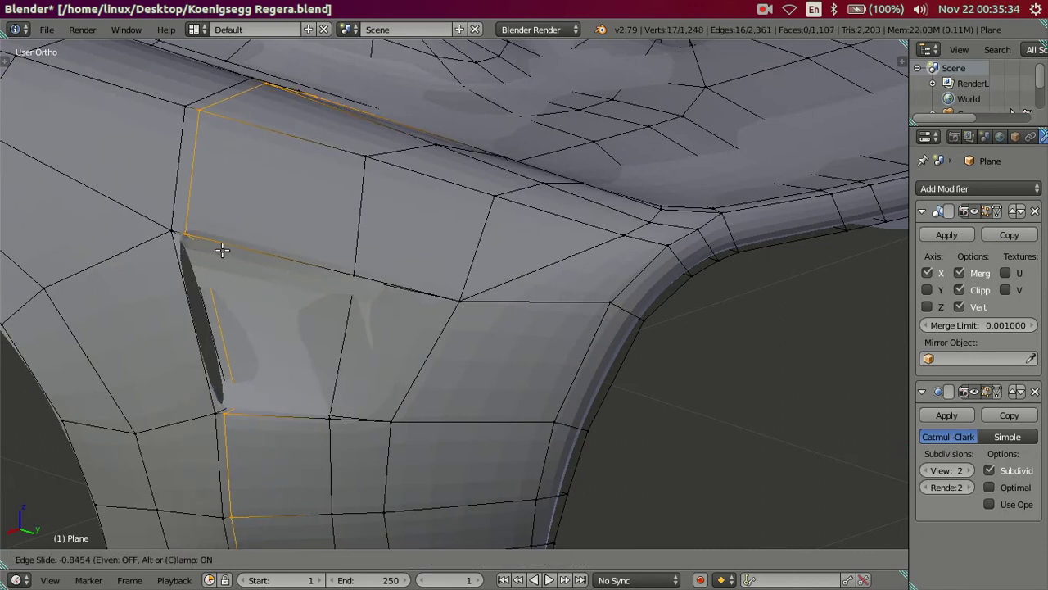
click(222, 250)
key(ctrl+z)
key(ctrl+r)
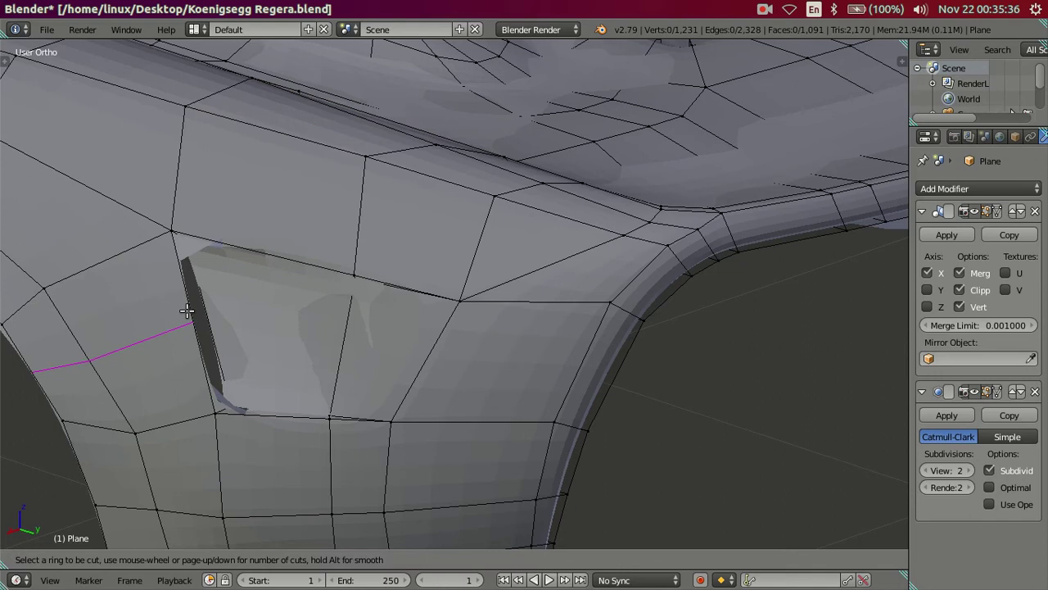
scroll(187, 310, up, 5)
click(187, 310)
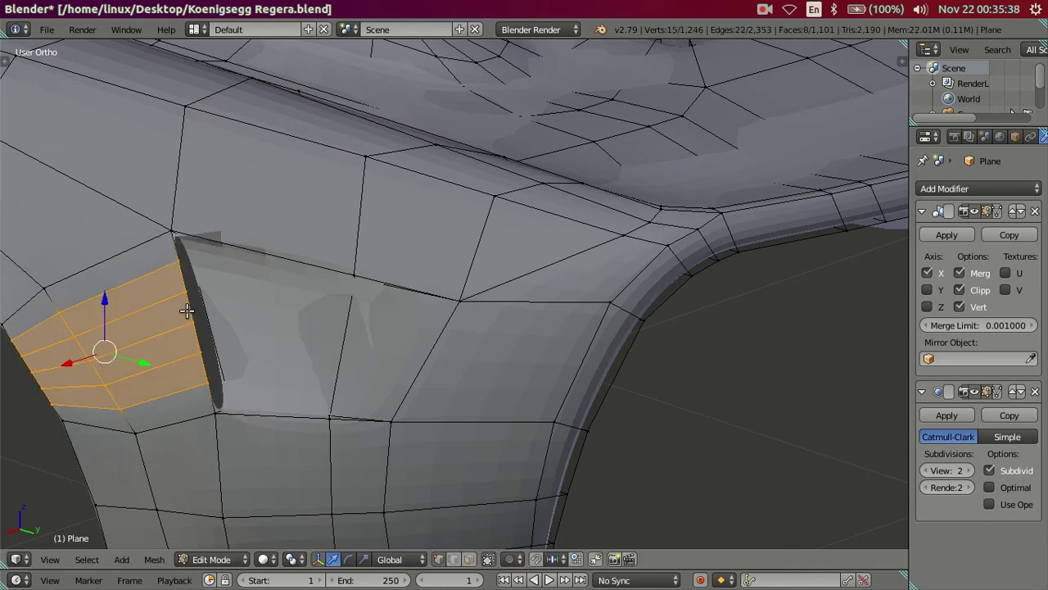
Add another centred set of edge loops around the slit and check the smoothing.
key(ctrl+r)
click(206, 312)
right_click(206, 311)
mouse_move(206, 311)
middle_down()
mouse_move(293, 330)
mouse_move(297, 317)
mouse_move(384, 359)
mouse_move(394, 387)
mouse_move(345, 324)
mouse_move(289, 317)
mouse_move(270, 343)
mouse_move(270, 321)
mouse_move(286, 335)
mouse_move(360, 344)
mouse_move(401, 381)
mouse_move(354, 298)
mouse_move(368, 362)
middle_up()
key(Tab)
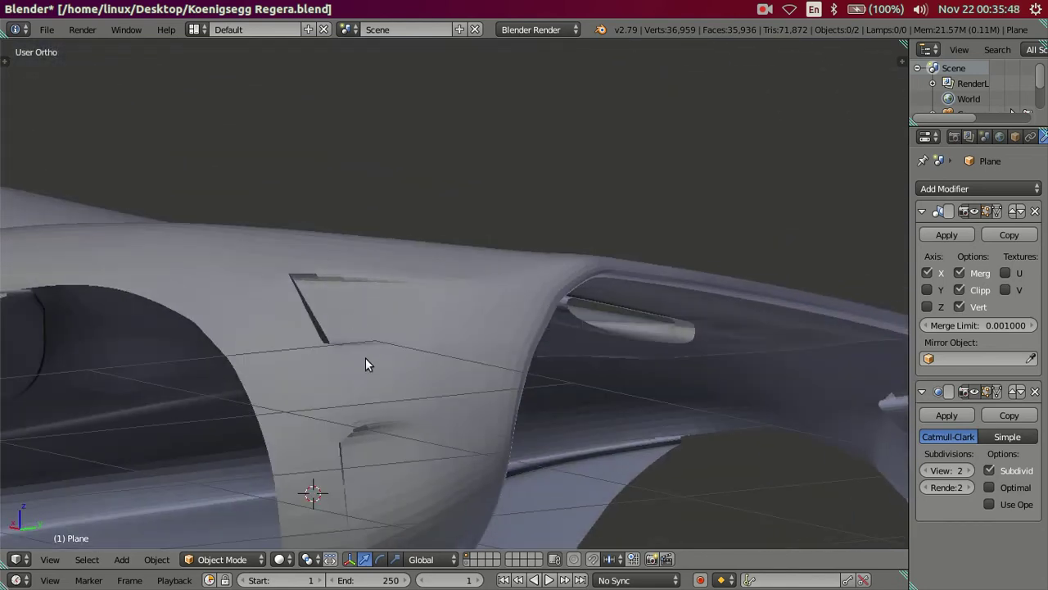
key(Tab)
Insert five centred edge loops across the vent faces.
shift+middle_drag(394, 491, 375, 401)
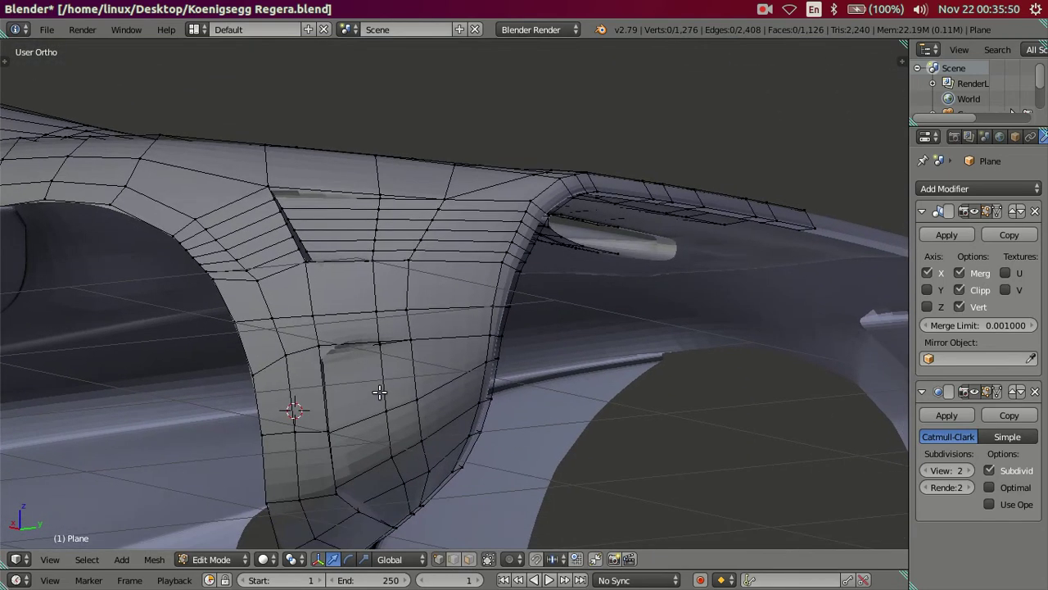
key(ctrl+r)
scroll(380, 393, up, 4)
click(379, 393)
right_click(379, 392)
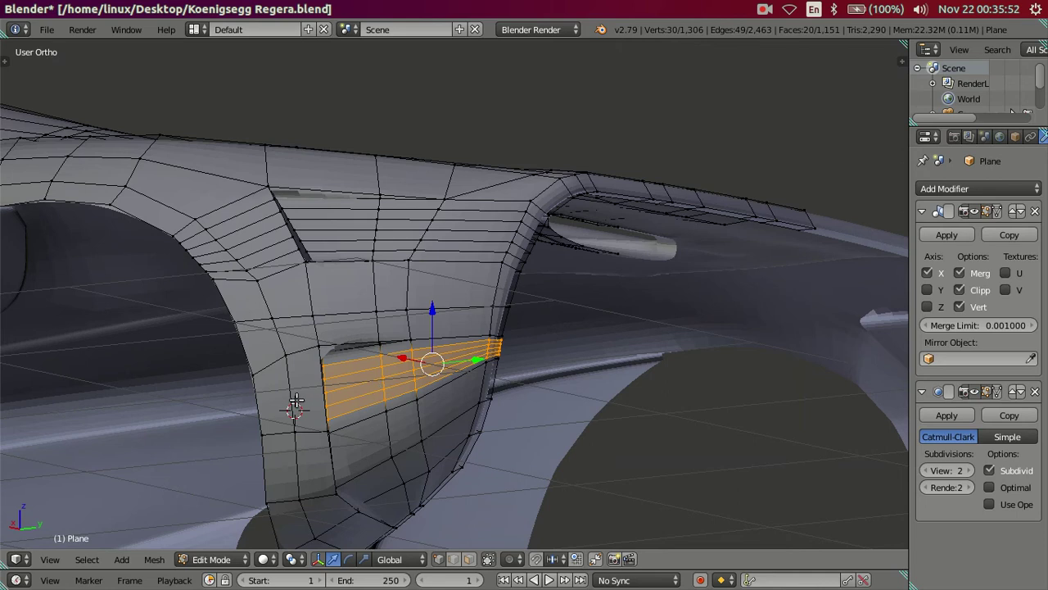
Preview the smoothed vent in Object Mode, then select an edge loop around it.
right_click(282, 387)
key(Tab)
mouse_move(382, 402)
middle_down()
mouse_move(378, 445)
mouse_move(321, 442)
mouse_move(325, 454)
mouse_move(293, 436)
mouse_move(380, 490)
mouse_move(398, 453)
mouse_move(324, 379)
mouse_move(394, 409)
mouse_move(310, 396)
mouse_move(255, 340)
mouse_move(327, 420)
middle_up()
key(Tab)
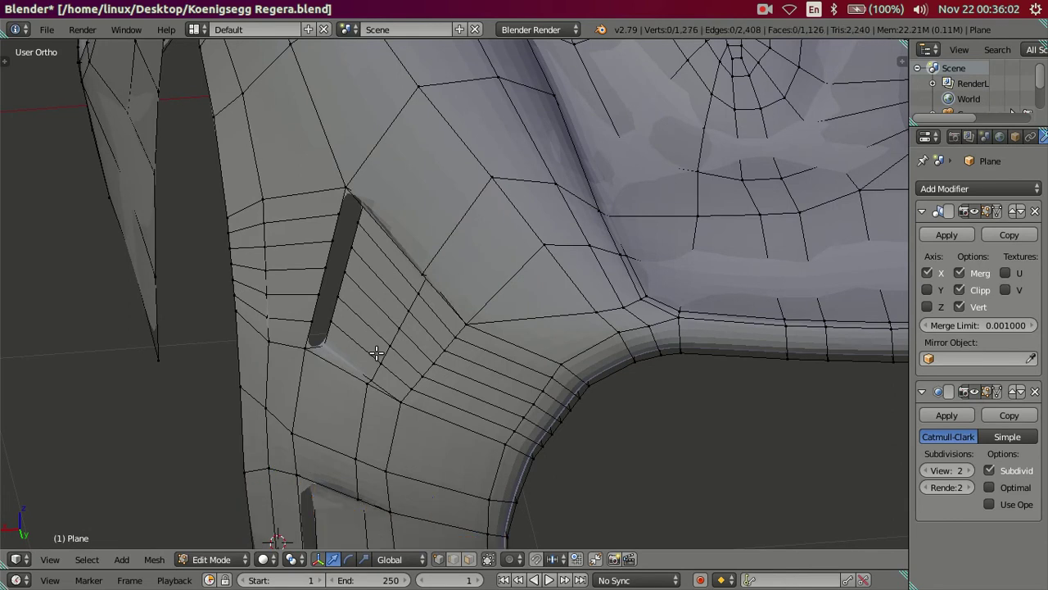
alt+right_click(376, 352)
Dissolve two of the dense edge loops around the slit.
key(ctrl+x)
alt+right_click(328, 270)
key(ctrl+x)
scroll(376, 352, up, 2)
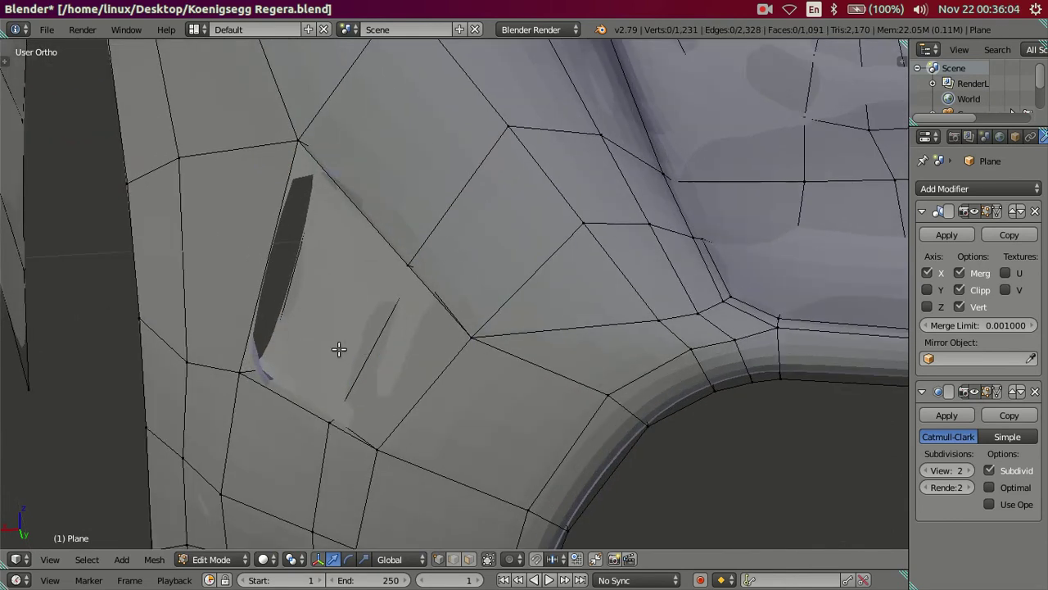
Try extruding the edge loop beside the slit, then undo it.
alt+right_click(287, 303)
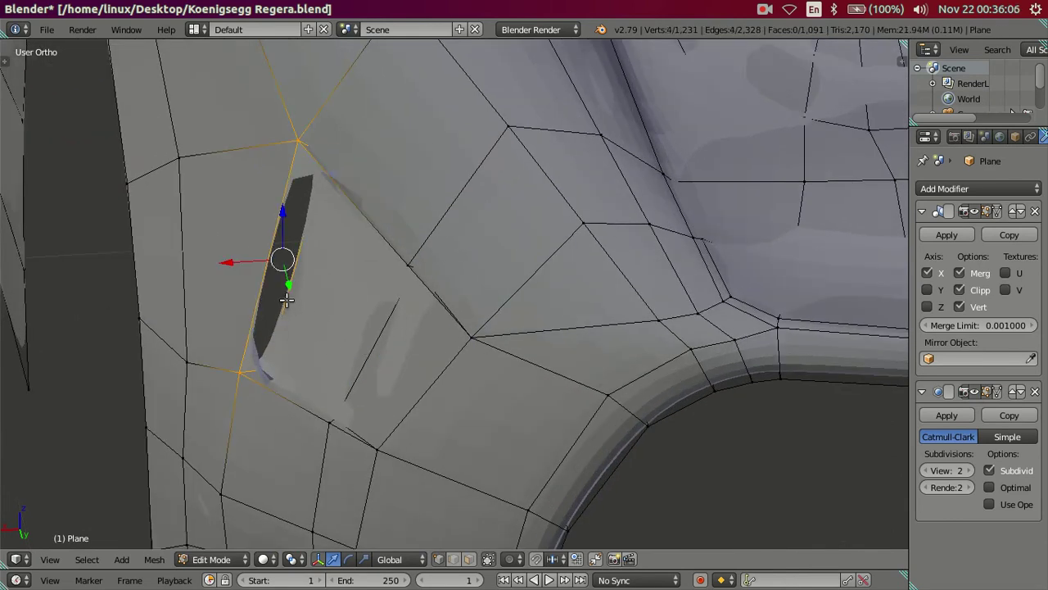
middle_drag(304, 328, 422, 438)
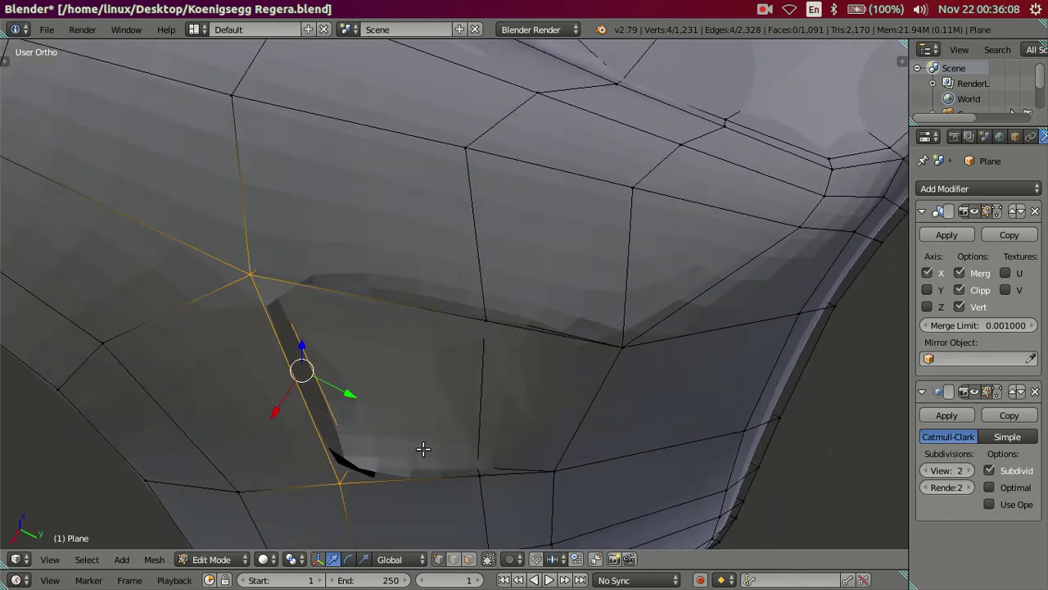
key(e)
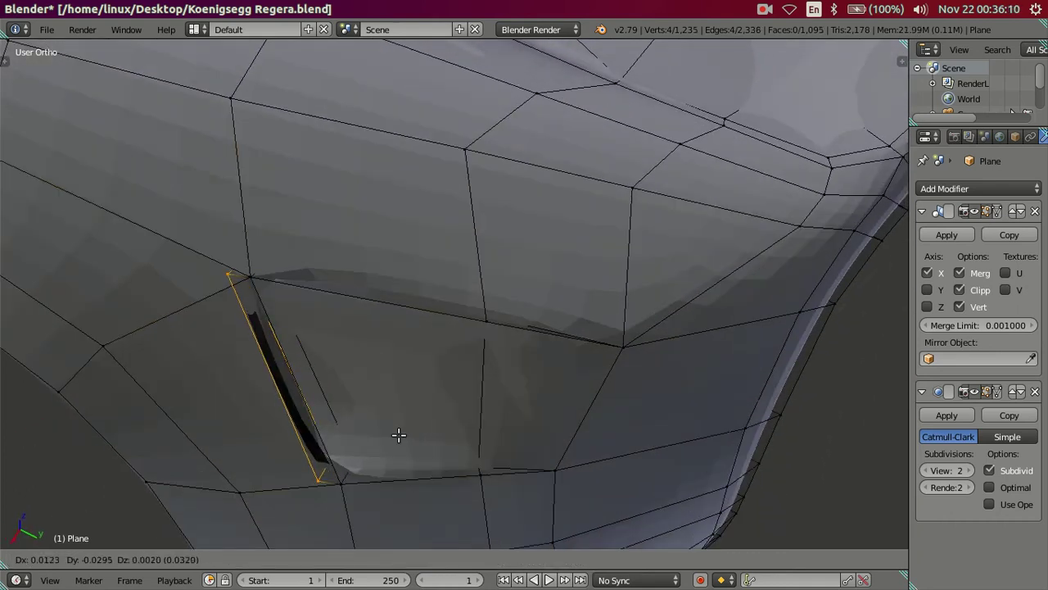
click(398, 435)
mouse_move(414, 445)
middle_down()
mouse_move(382, 452)
mouse_move(388, 434)
middle_up()
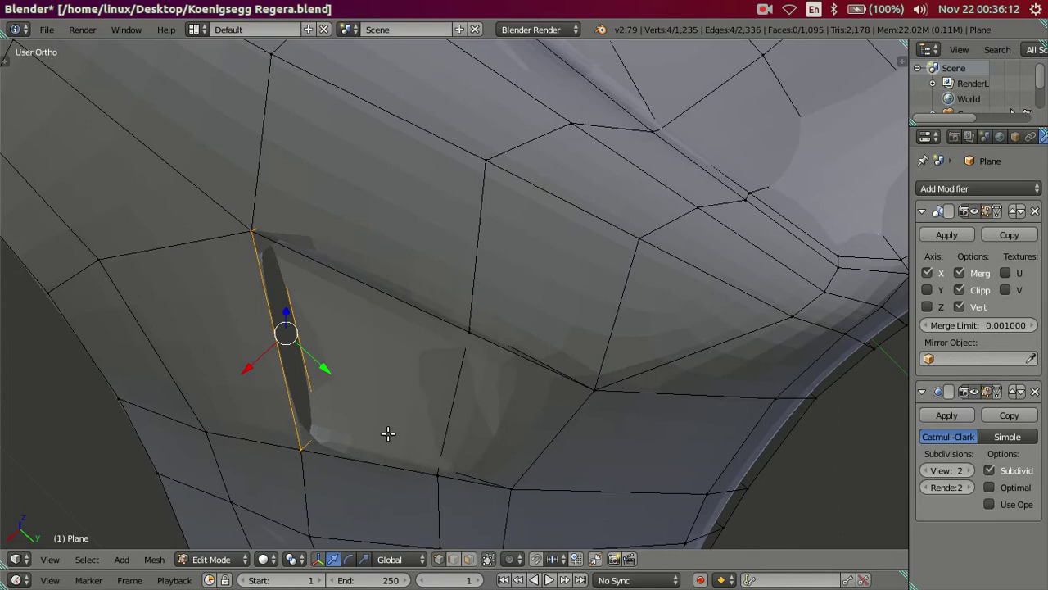
key(s)
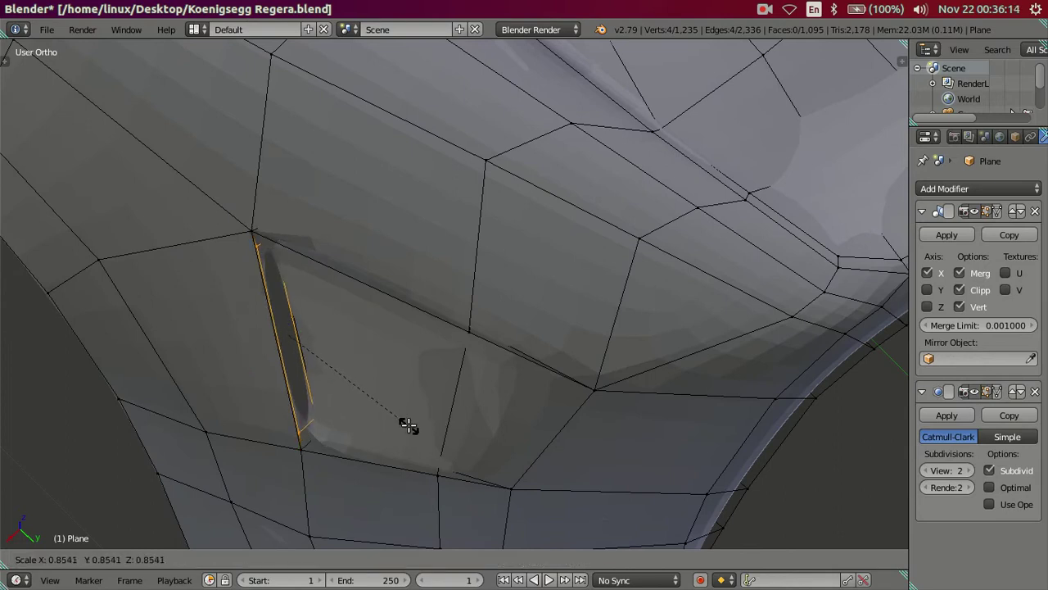
key(Escape)
key(ctrl+z)
key(a)
middle_drag(411, 427, 302, 395)
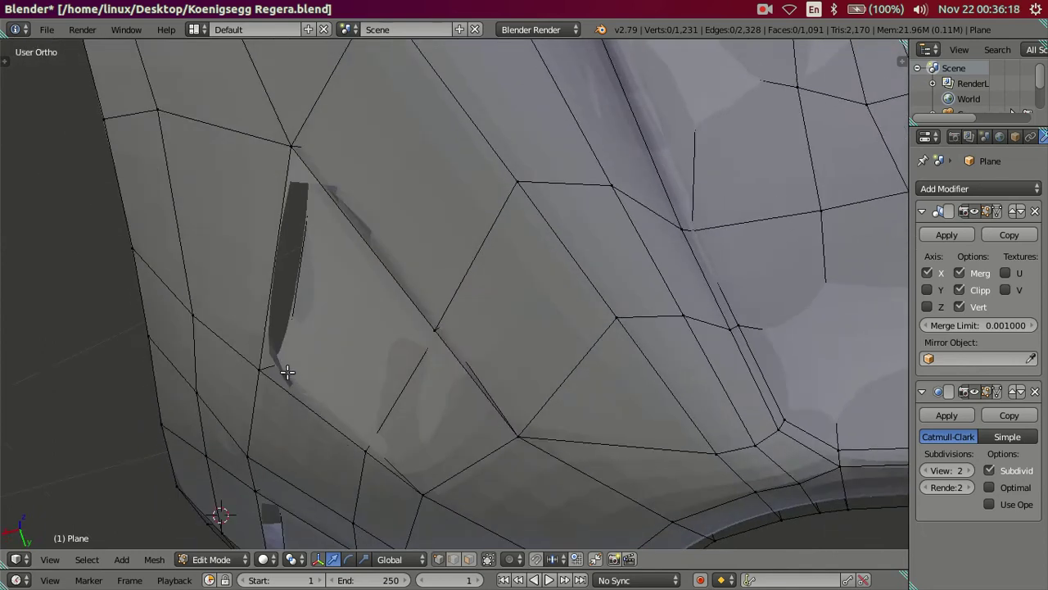
Add a centred support loop along the slit and check it in wireframe.
key(ctrl+r)
click(275, 366)
right_click(274, 365)
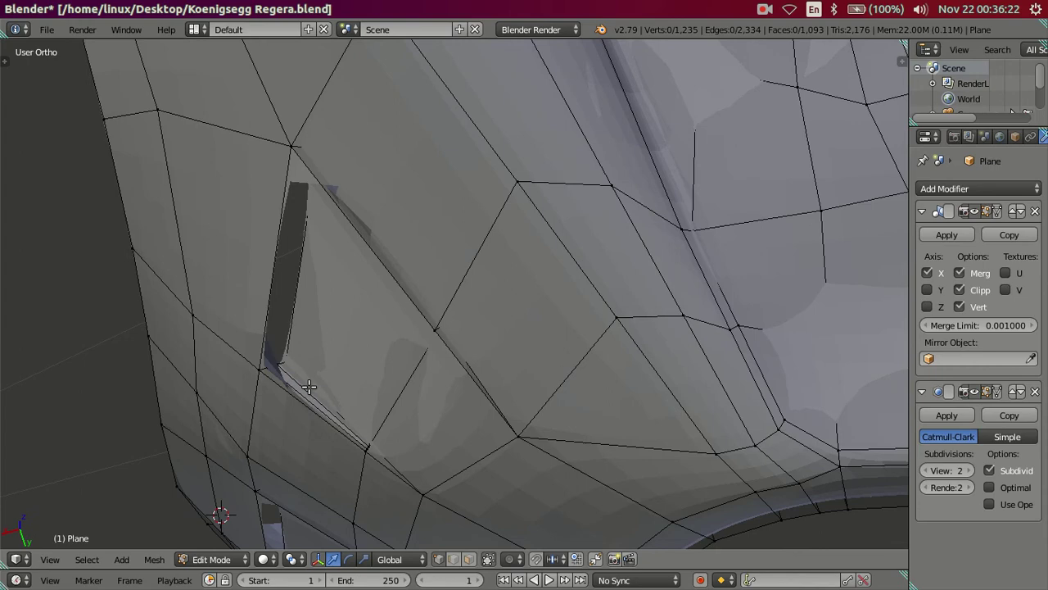
scroll(308, 386, down, 3)
middle_drag(314, 292, 312, 238)
key(z)
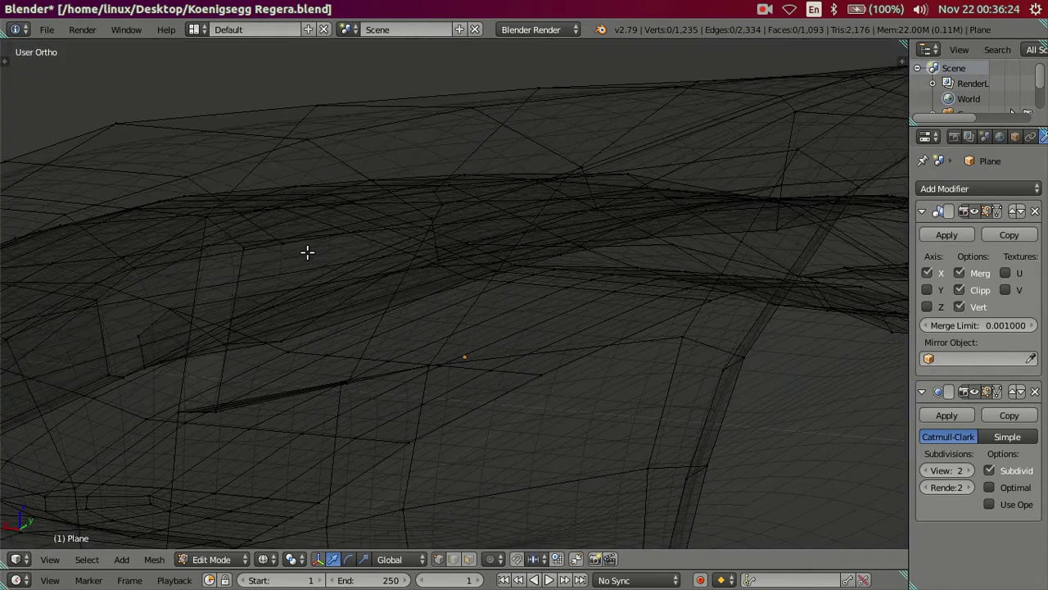
key(z)
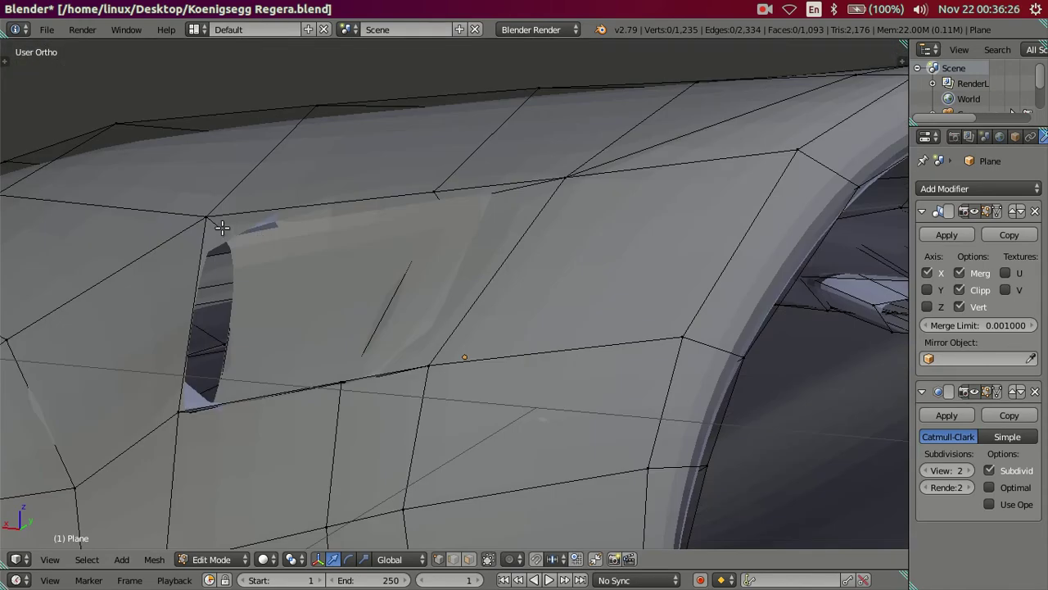
Add a centred support loop near the top of the panel.
key(ctrl+r)
click(223, 230)
right_click(223, 231)
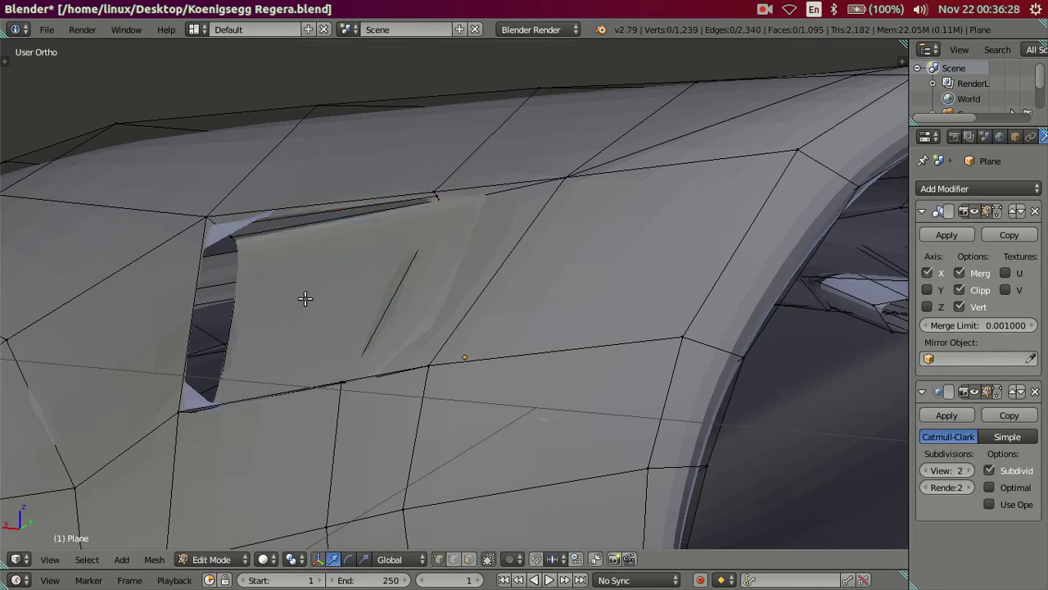
scroll(306, 303, down, 3)
middle_drag(319, 358, 329, 368)
Delete the stray edge's vertices from the rear-fender slit.
key(Tab)
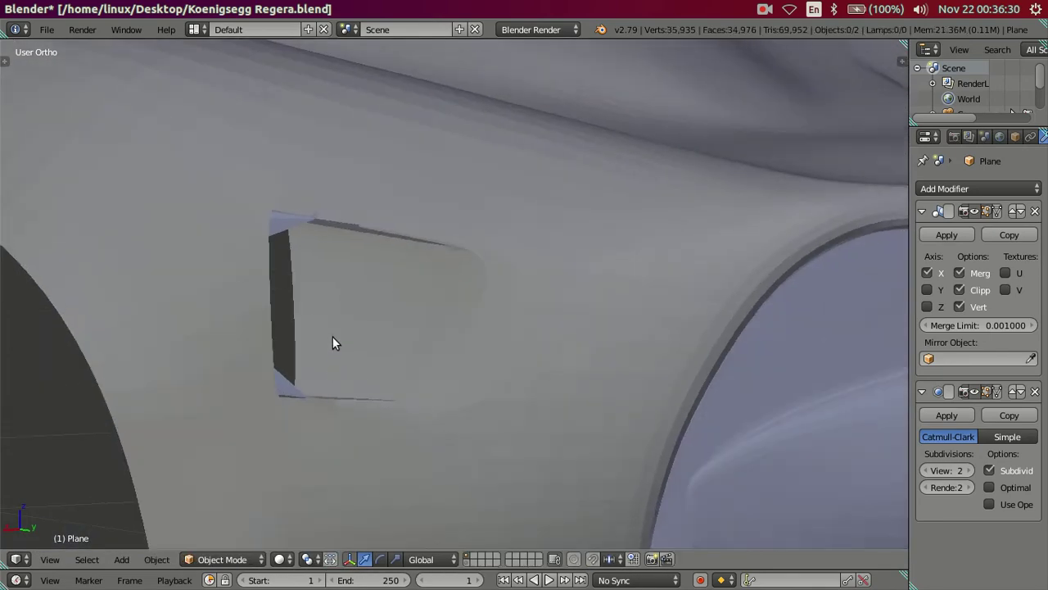
key(Tab)
mouse_move(325, 308)
middle_down()
mouse_move(283, 334)
mouse_move(281, 431)
mouse_move(360, 379)
mouse_move(730, 458)
middle_up()
scroll(284, 334, up, 3)
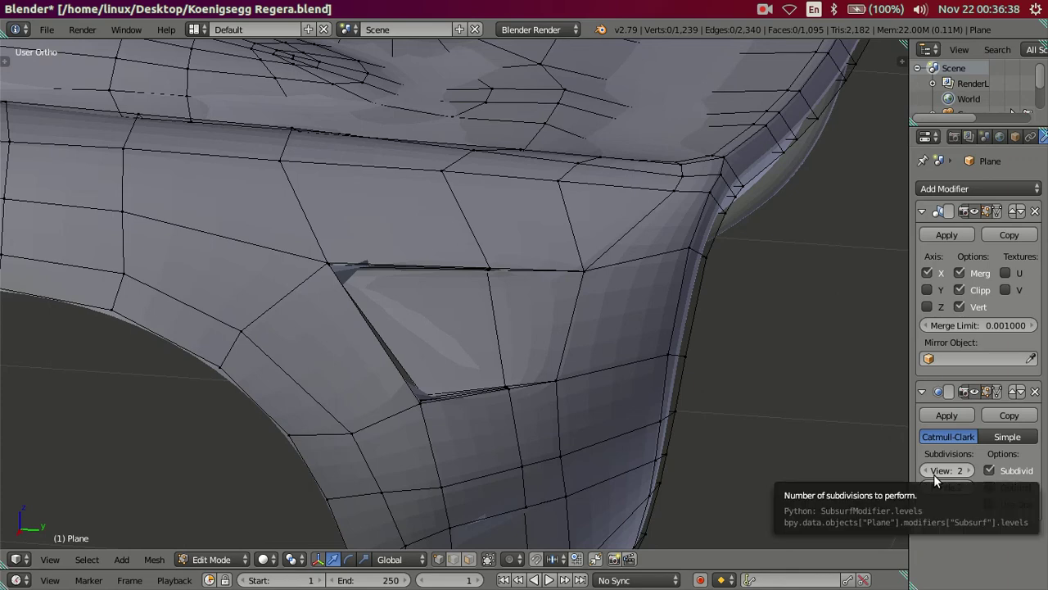
mouse_move(845, 477)
middle_down()
mouse_move(794, 459)
mouse_move(777, 435)
mouse_move(761, 494)
mouse_move(583, 421)
middle_up()
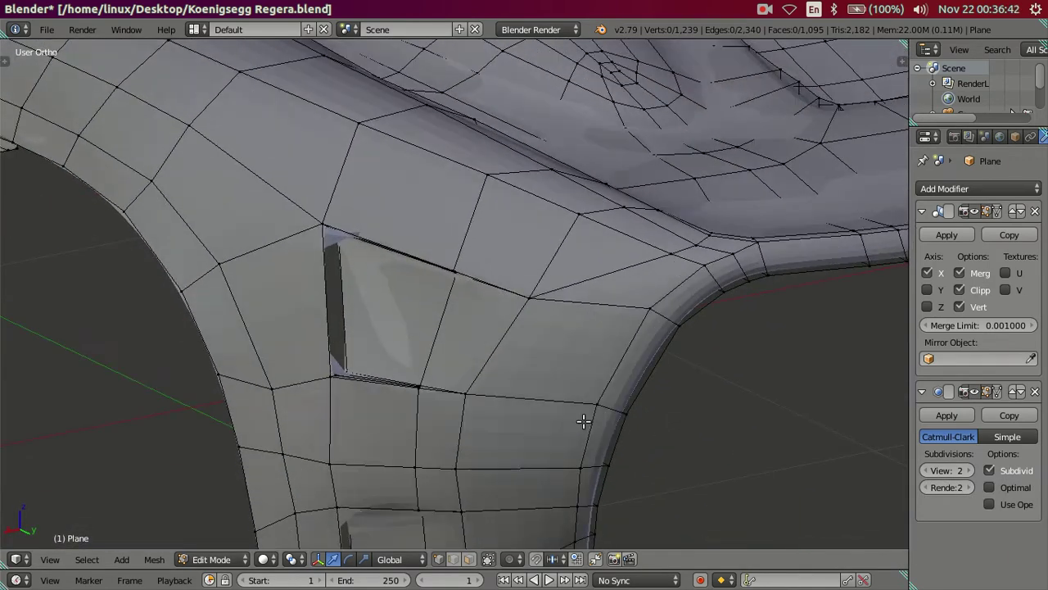
key(x)
click(480, 363)
mouse_move(480, 363)
middle_down()
mouse_move(363, 405)
mouse_move(372, 464)
mouse_move(369, 265)
mouse_move(395, 235)
middle_up()
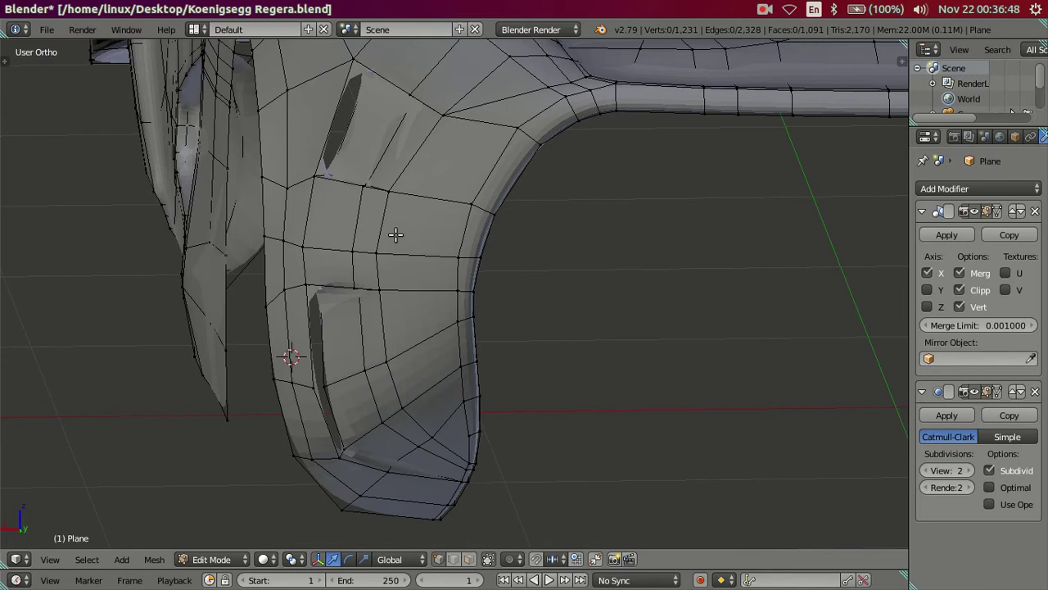
mouse_move(364, 298)
middle_down()
mouse_move(484, 300)
mouse_move(453, 303)
mouse_move(482, 346)
middle_up()
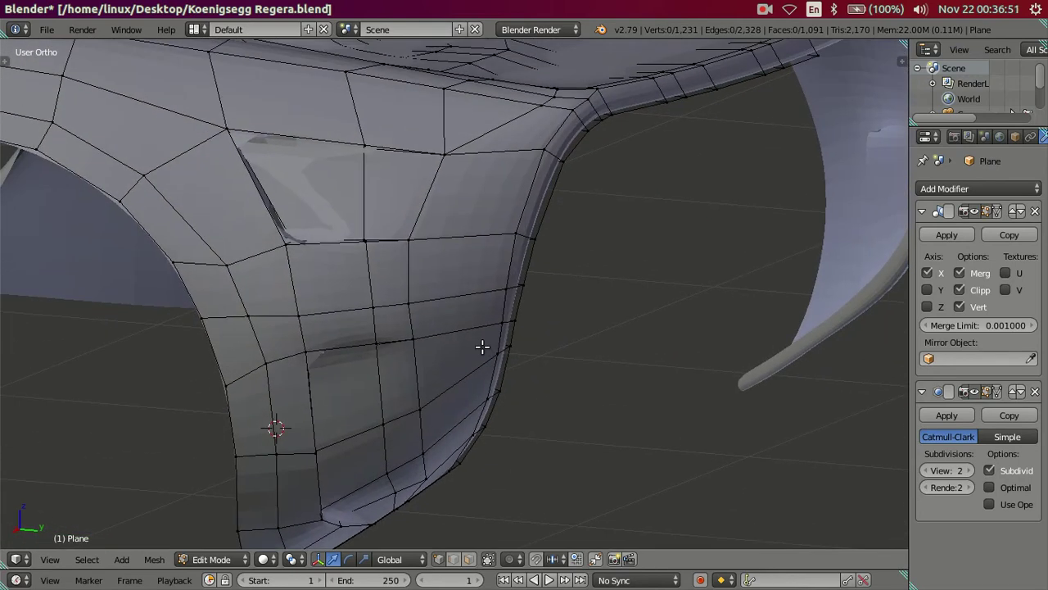
Set the Subdivision Surface view level to 0 and review the cage.
click(927, 470)
click(926, 470)
mouse_move(440, 293)
middle_down()
mouse_move(433, 331)
mouse_move(442, 380)
mouse_move(458, 320)
mouse_move(435, 271)
mouse_move(435, 328)
mouse_move(474, 415)
mouse_move(493, 393)
mouse_move(421, 299)
mouse_move(385, 295)
mouse_move(428, 297)
mouse_move(402, 337)
mouse_move(463, 369)
middle_up()
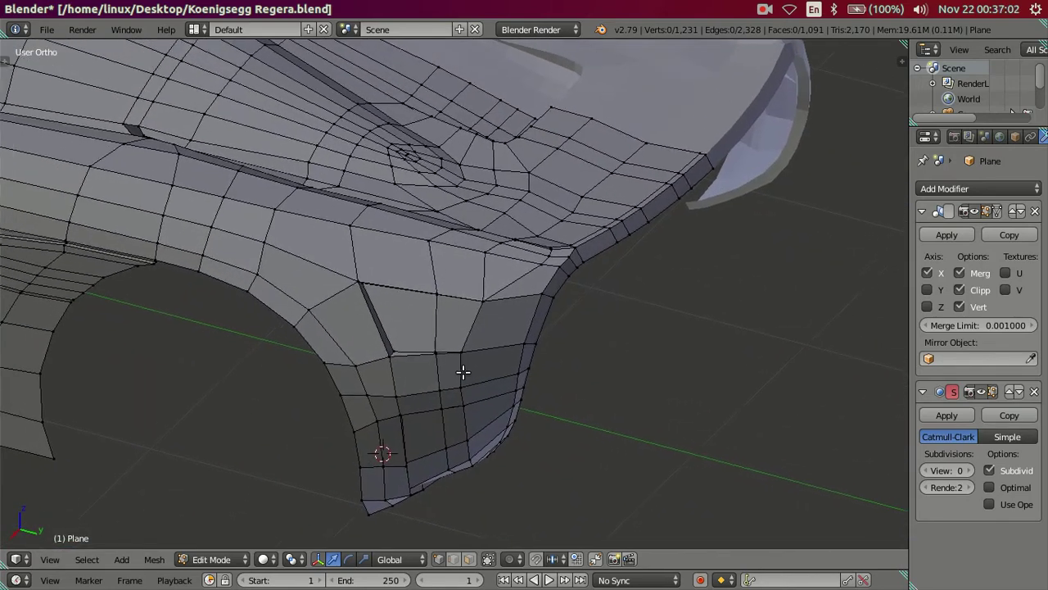
scroll(435, 379, up, 3)
scroll(435, 379, up, 2)
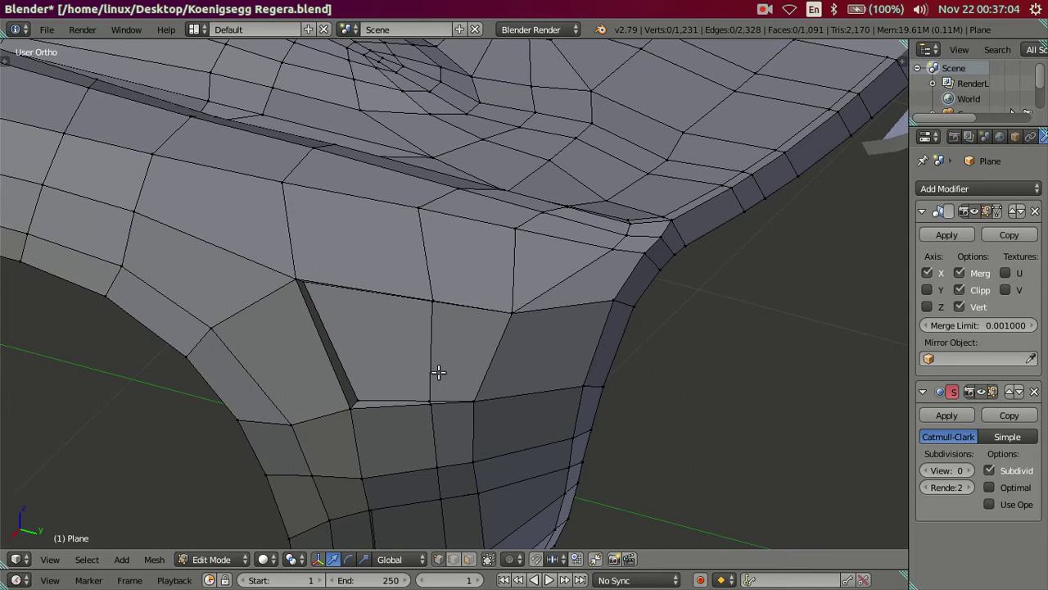
scroll(439, 372, down, 2)
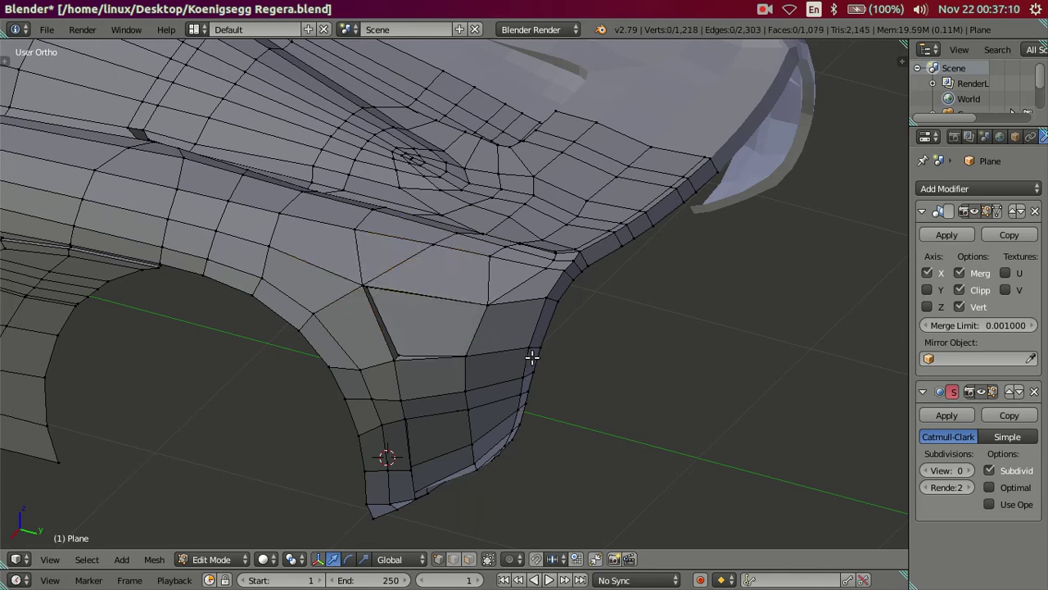
mouse_move(517, 364)
middle_down()
mouse_move(502, 309)
mouse_move(543, 358)
mouse_move(564, 351)
mouse_move(587, 405)
mouse_move(545, 391)
mouse_move(533, 432)
mouse_move(532, 366)
middle_up()
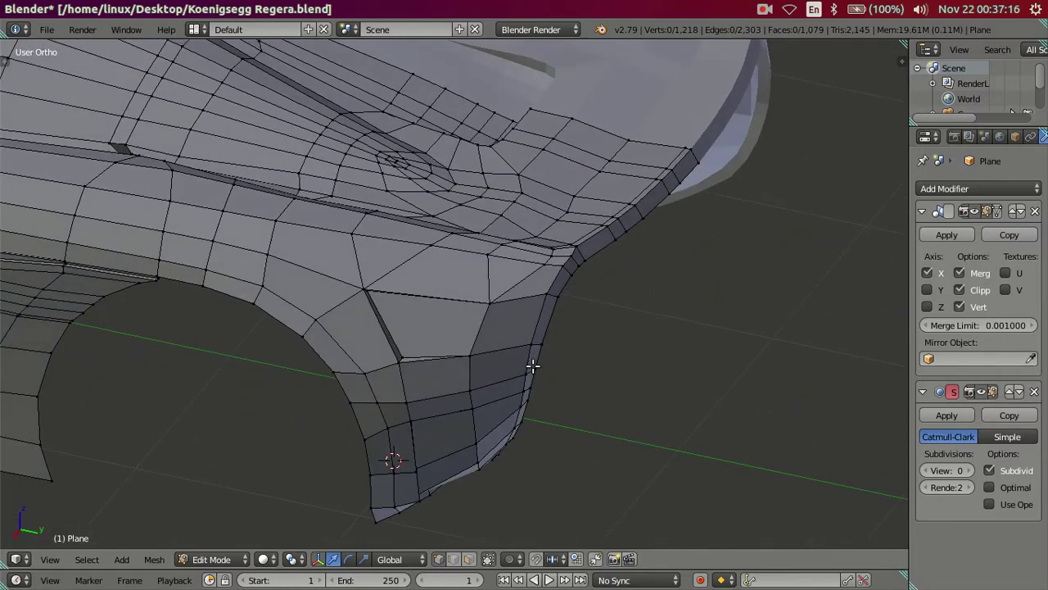
Review the body in Object Mode, toggling subdivision preview between 2 and 0.
key(Tab)
key(ctrl+2)
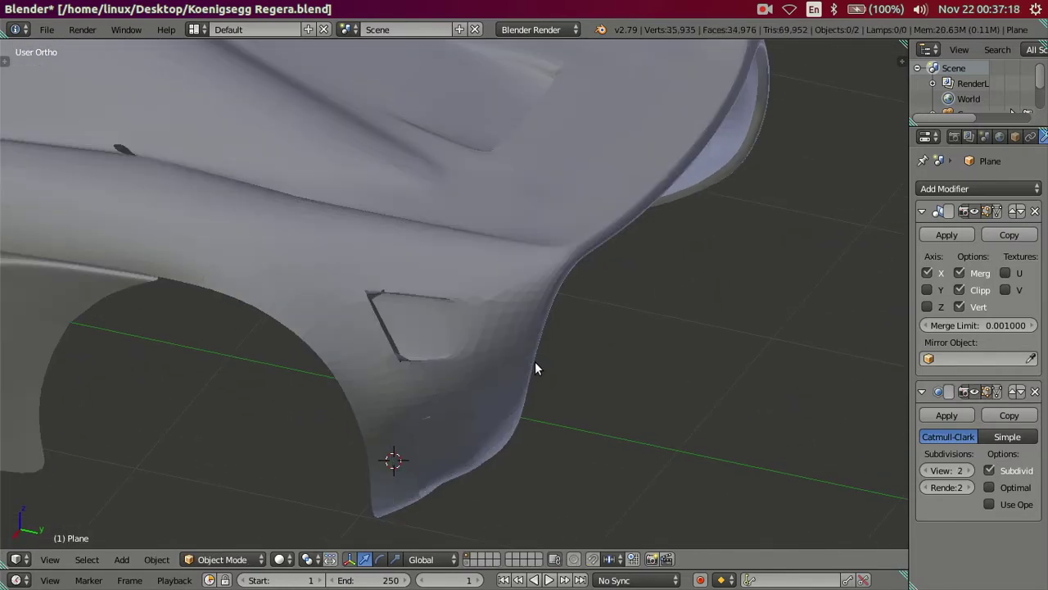
key(ctrl+0)
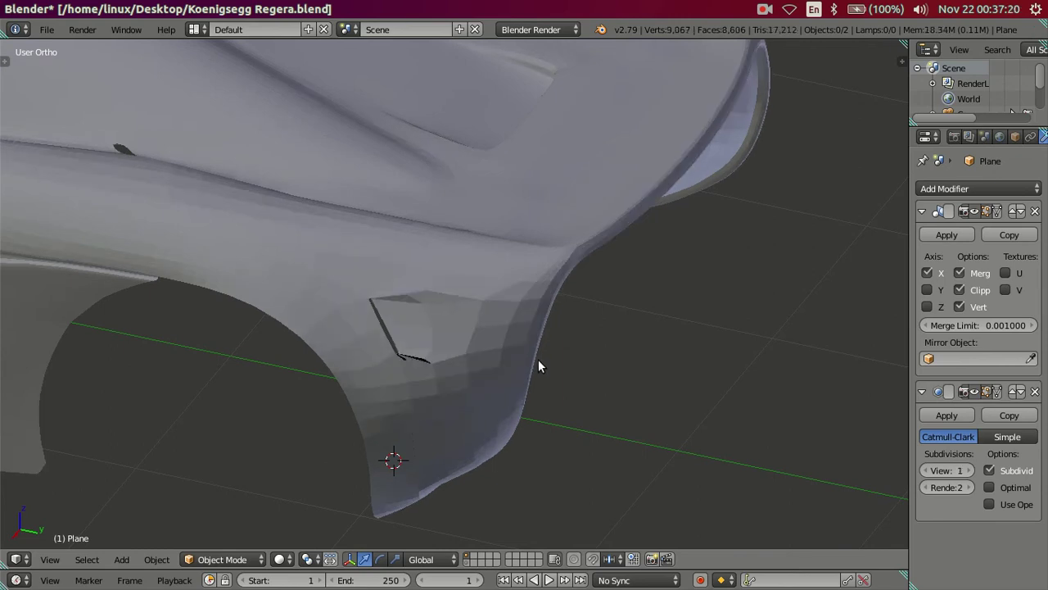
key(ctrl+2)
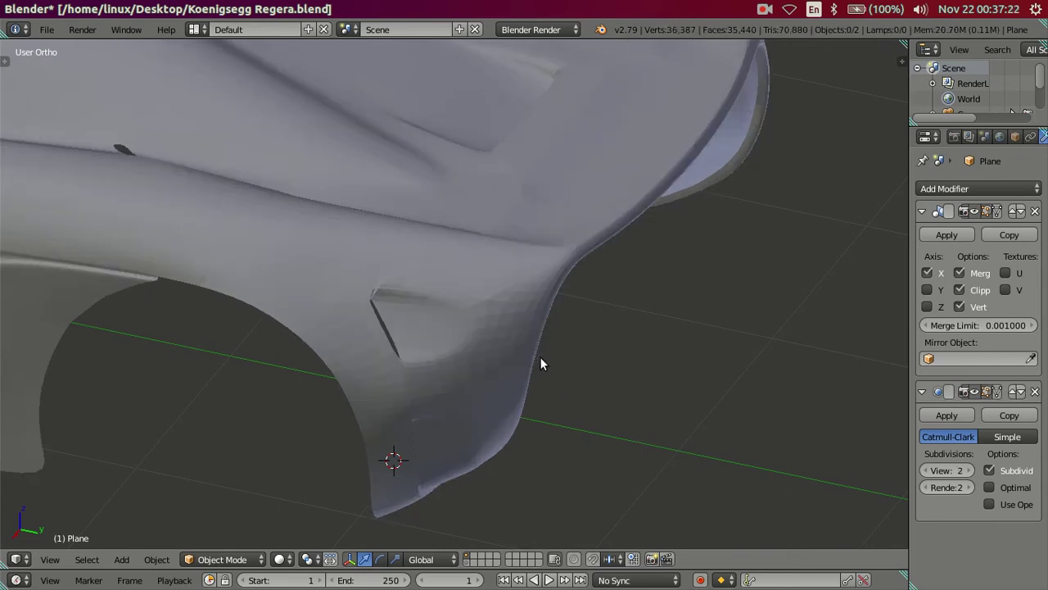
Undo earlier vent-slit changes with smoothing at 0, then return to Edit Mode.
key(ctrl+z)
key(ctrl+z)
key(ctrl+z)
key(ctrl+z)
key(ctrl+z)
key(ctrl+z)
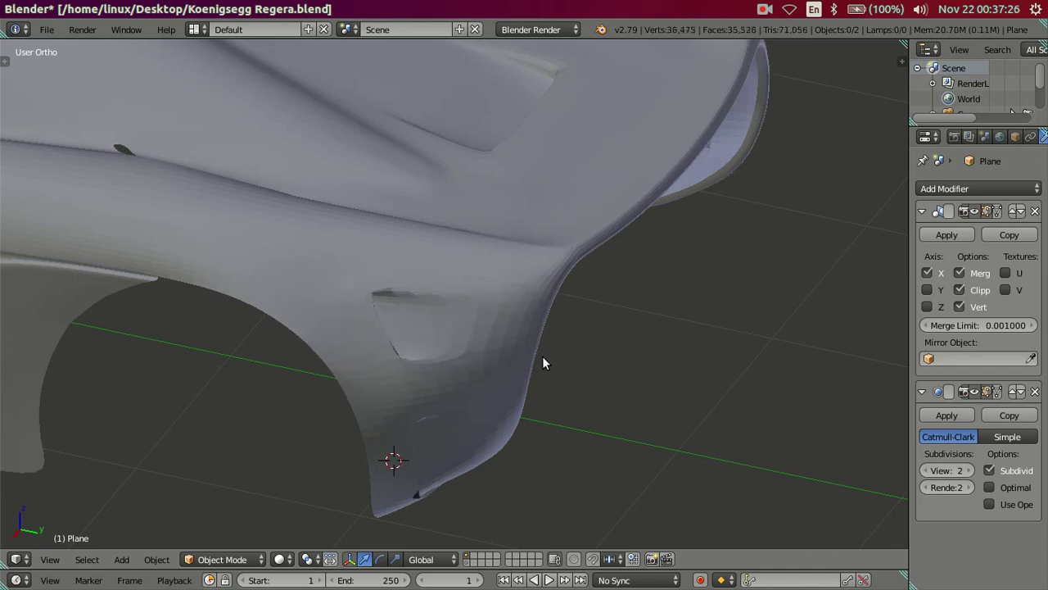
key(ctrl+0)
key(ctrl+z)
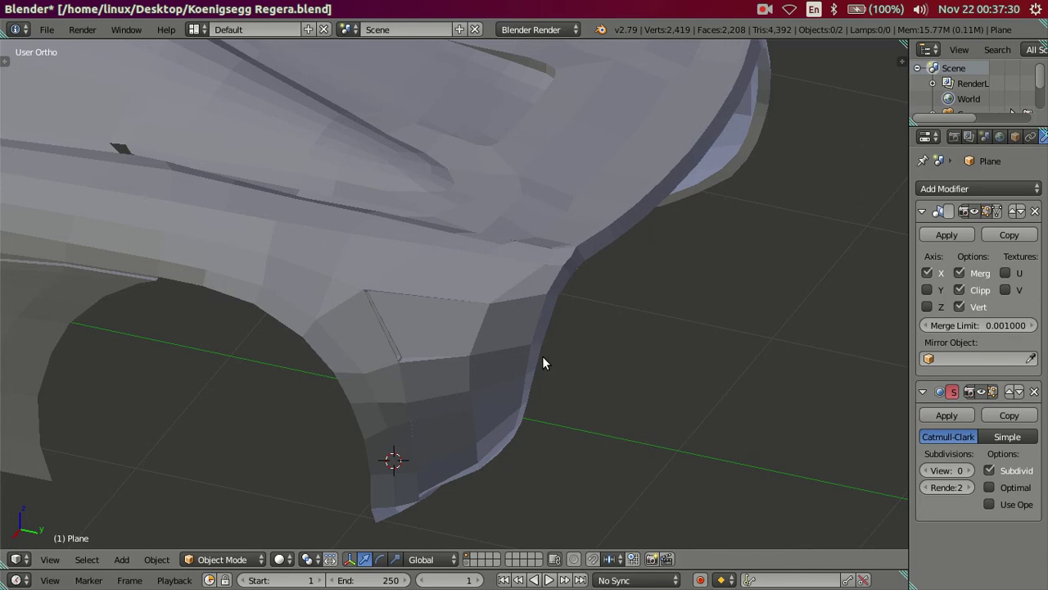
key(Tab)
Delete the faces filling the rear-fender vent.
mouse_move(544, 357)
middle_down()
mouse_move(519, 300)
mouse_move(484, 320)
mouse_move(520, 352)
mouse_move(500, 369)
mouse_move(435, 328)
middle_up()
scroll(418, 351, up, 2)
scroll(325, 363, up, 2)
mouse_move(324, 364)
middle_down()
mouse_move(330, 372)
mouse_move(292, 390)
mouse_move(344, 356)
mouse_move(280, 344)
middle_up()
right_click(280, 344)
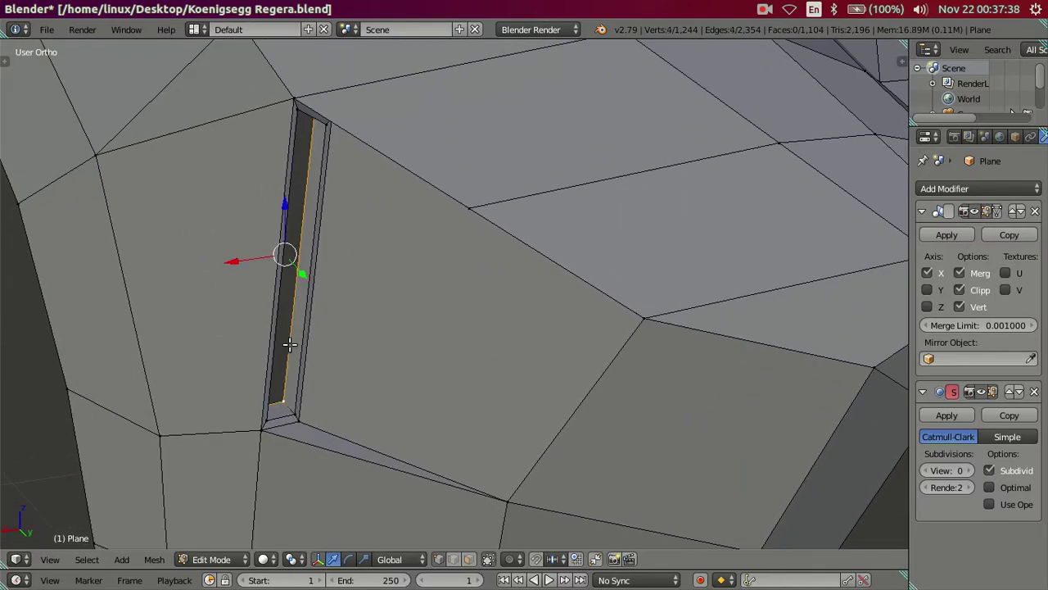
key(ctrl+KP_Add)
key(ctrl+KP_Add)
key(x)
click(361, 312)
mouse_move(360, 313)
middle_down()
mouse_move(375, 363)
mouse_move(439, 262)
mouse_move(455, 361)
mouse_move(437, 271)
mouse_move(432, 317)
middle_up()
Dissolve the edge loop running along the hole.
alt+right_click(398, 360)
key(x)
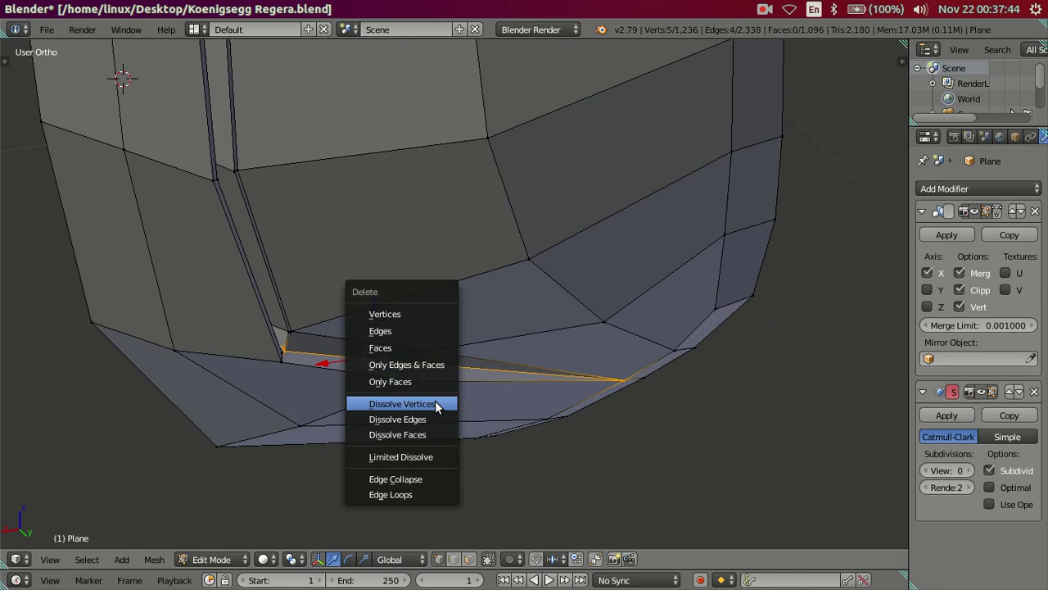
click(435, 418)
scroll(311, 340, up, 2)
scroll(292, 331, up, 2)
Remove two face strips beside the hole with Only Edges & Faces.
middle_drag(292, 332, 271, 284)
ctrl+right_click(271, 284)
ctrl+shift+right_click(282, 325)
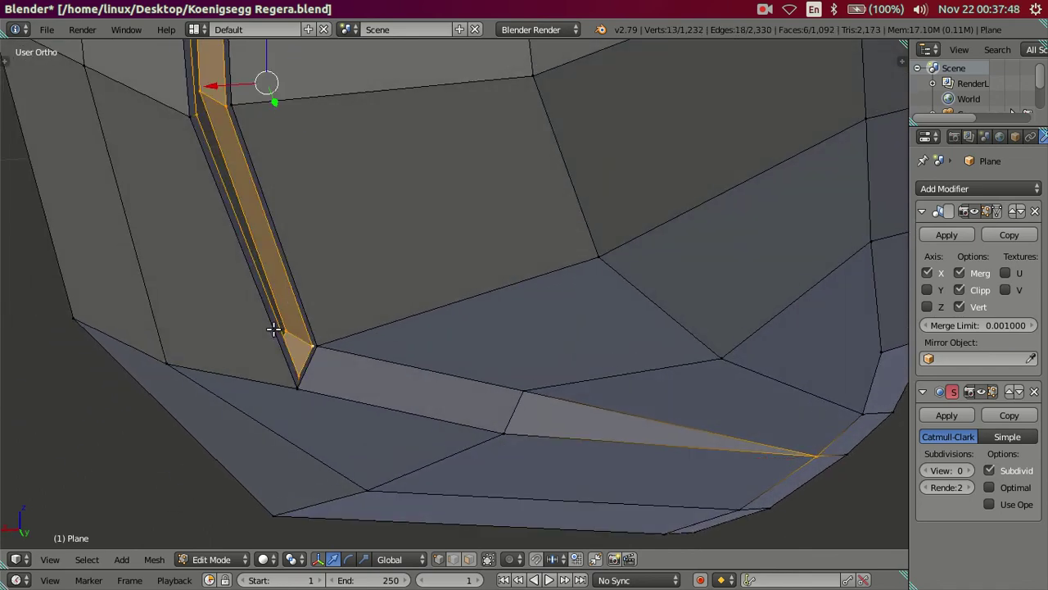
ctrl+shift+right_click(309, 298)
key(x)
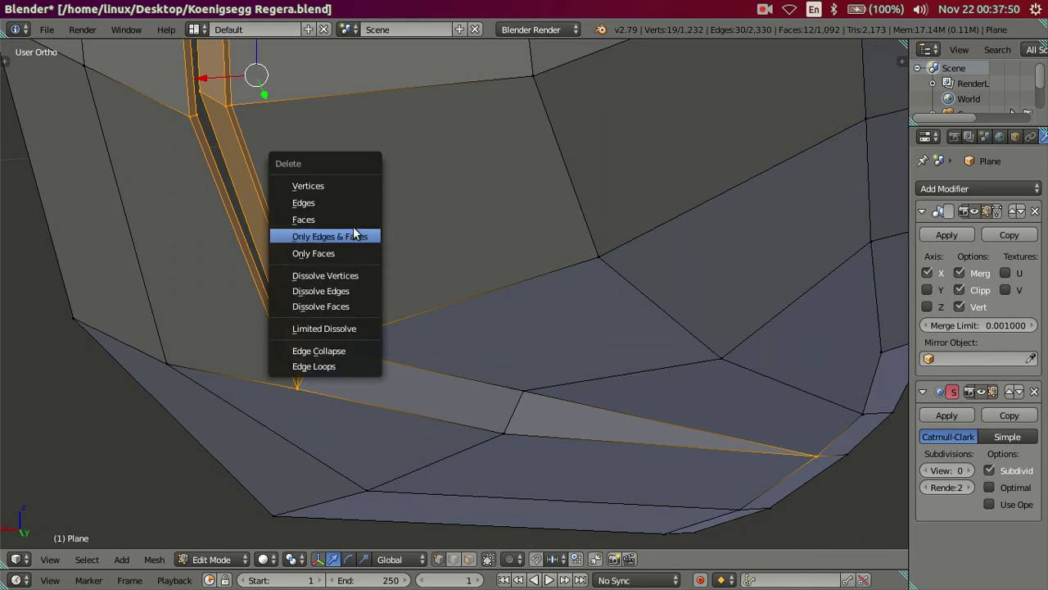
click(356, 220)
scroll(355, 213, down, 4)
middle_drag(303, 159, 459, 178)
scroll(398, 353, up, 3)
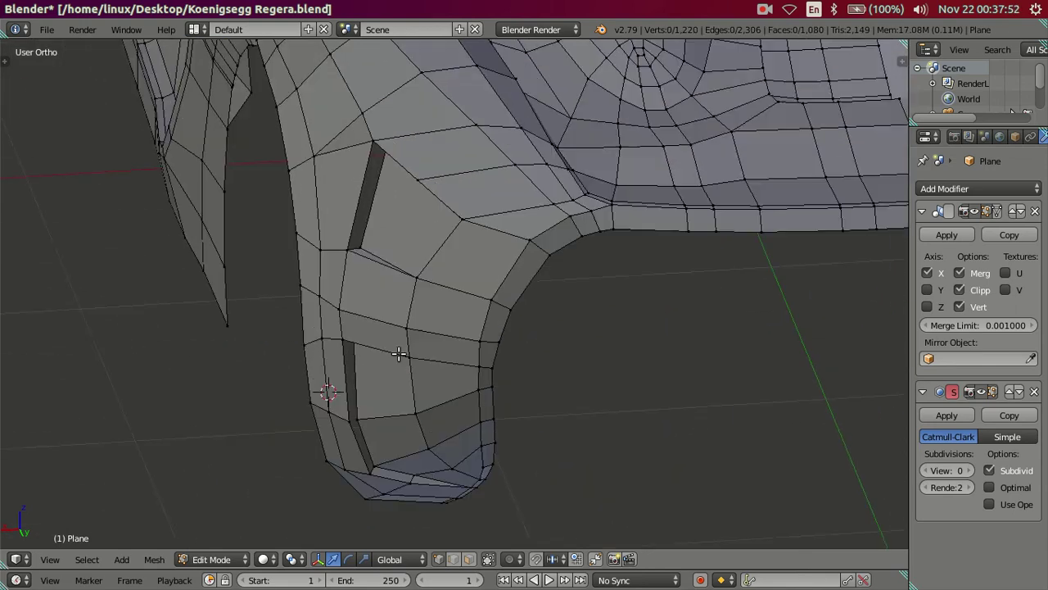
Save the blend file over the existing one and pull back around the rear wheel arch.
key(ctrl+s)
click(407, 306)
scroll(385, 398, up, 2)
scroll(427, 399, up, 1)
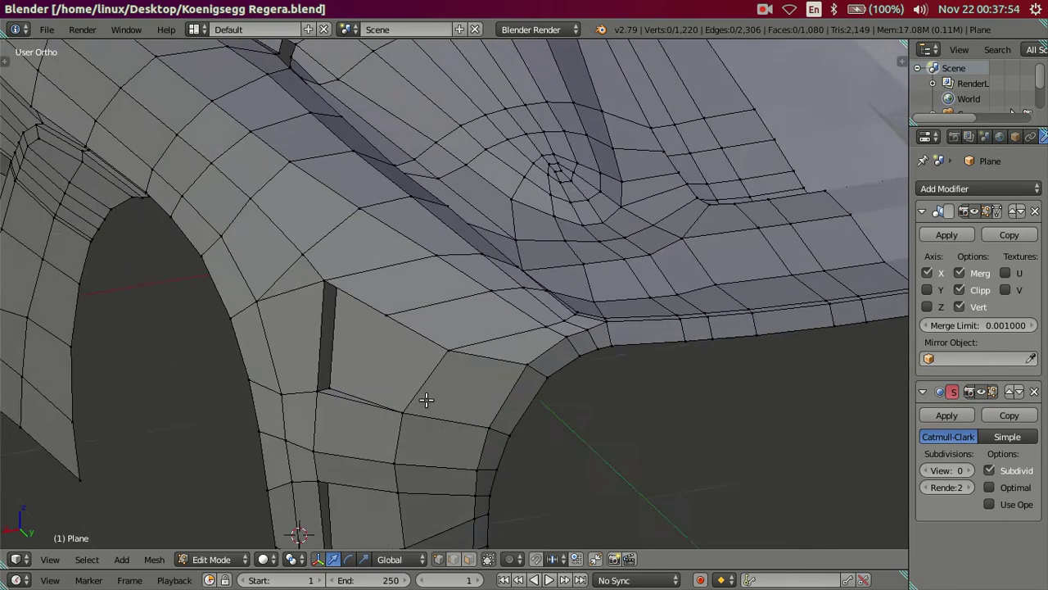
scroll(427, 399, down, 3)
middle_drag(517, 358, 427, 319)
scroll(427, 319, down, 1)
scroll(424, 320, down, 1)
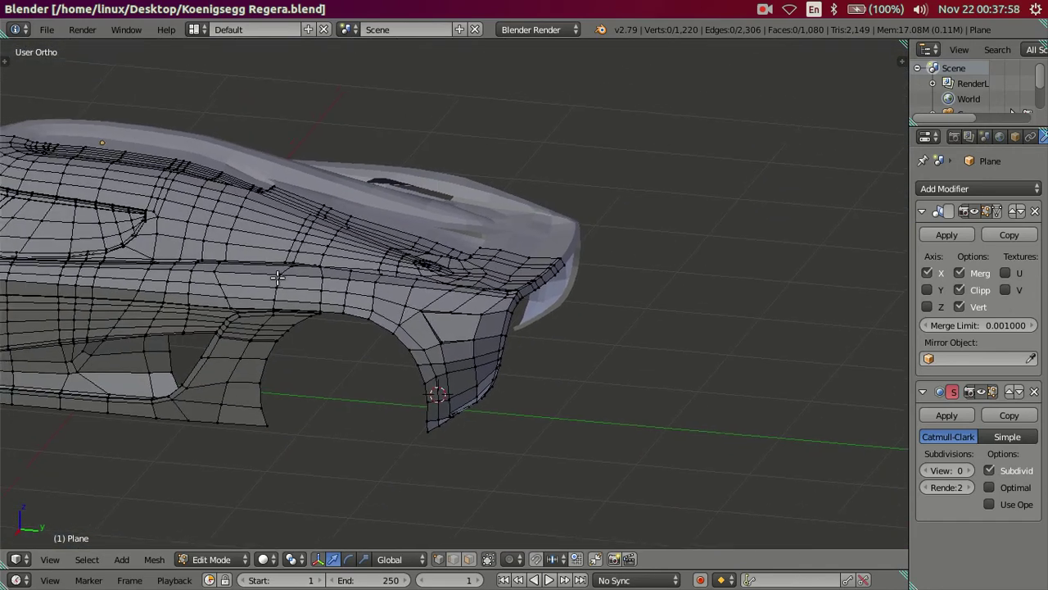
Inspect the body from above, three-quarter and low rear angles, then check photo 22regera_01_above_1440.jpg.
middle_drag(197, 254, 331, 264)
mouse_move(427, 279)
middle_down()
mouse_move(447, 358)
mouse_move(397, 283)
middle_up()
scroll(446, 358, up, 2)
mouse_move(562, 299)
middle_down()
mouse_move(568, 382)
mouse_move(475, 346)
mouse_move(452, 350)
mouse_move(483, 348)
mouse_move(410, 339)
mouse_move(388, 293)
mouse_move(365, 290)
middle_up()
scroll(484, 348, up, 3)
scroll(488, 347, up, 1)
mouse_move(658, 297)
middle_down()
mouse_move(510, 351)
mouse_move(497, 335)
mouse_move(508, 318)
mouse_move(475, 335)
middle_up()
mouse_move(1, 312)
click(12, 312)
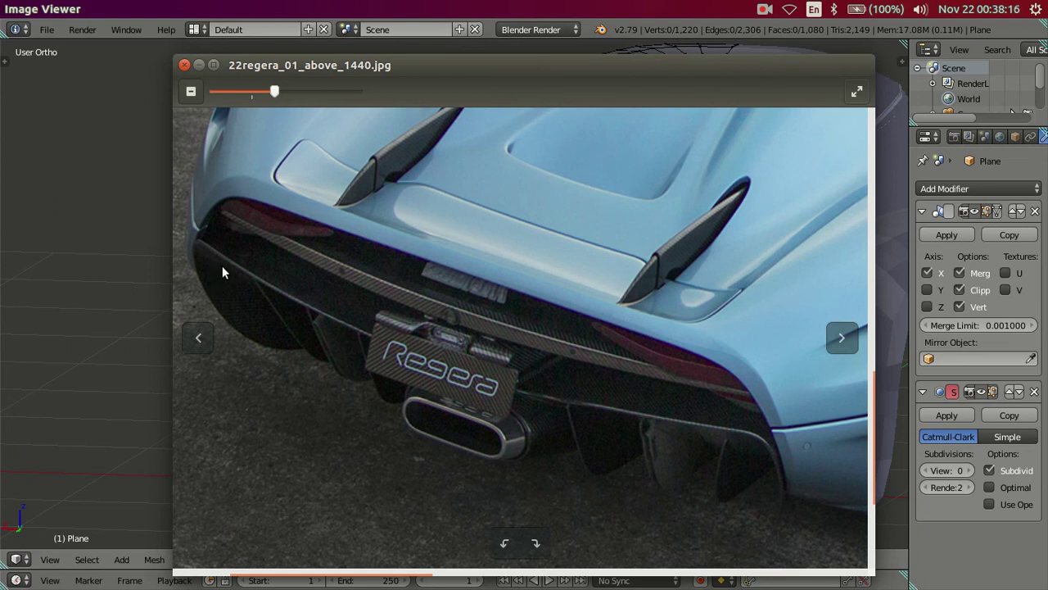
click(184, 65)
Snap to the back view with Ctrl+Numpad 1, then zoom and recentre on the whole car's rear.
middle_drag(393, 326, 403, 299)
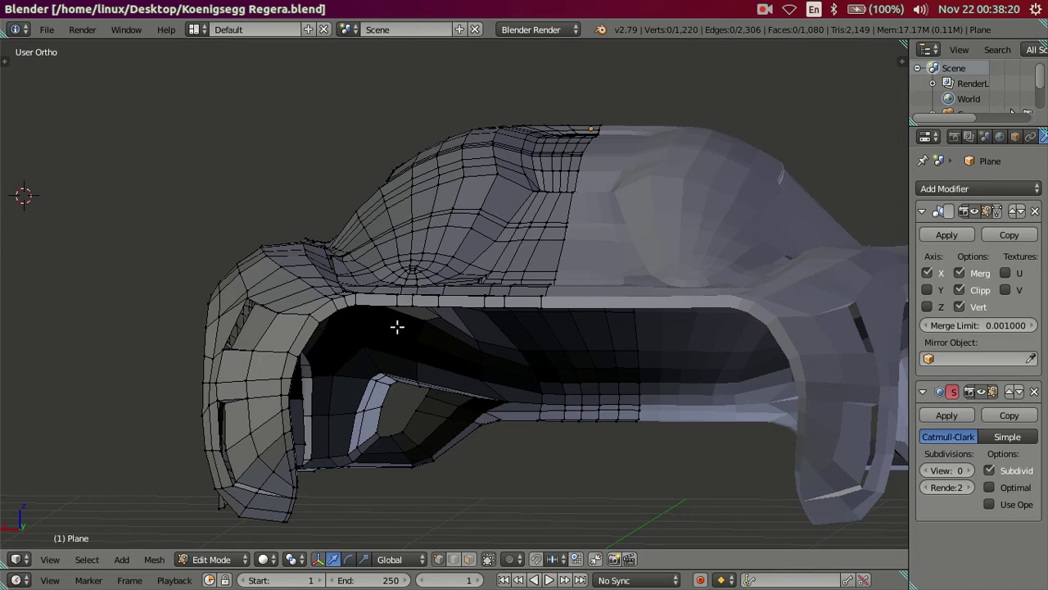
key(KP_1)
key(ctrl+KP_1)
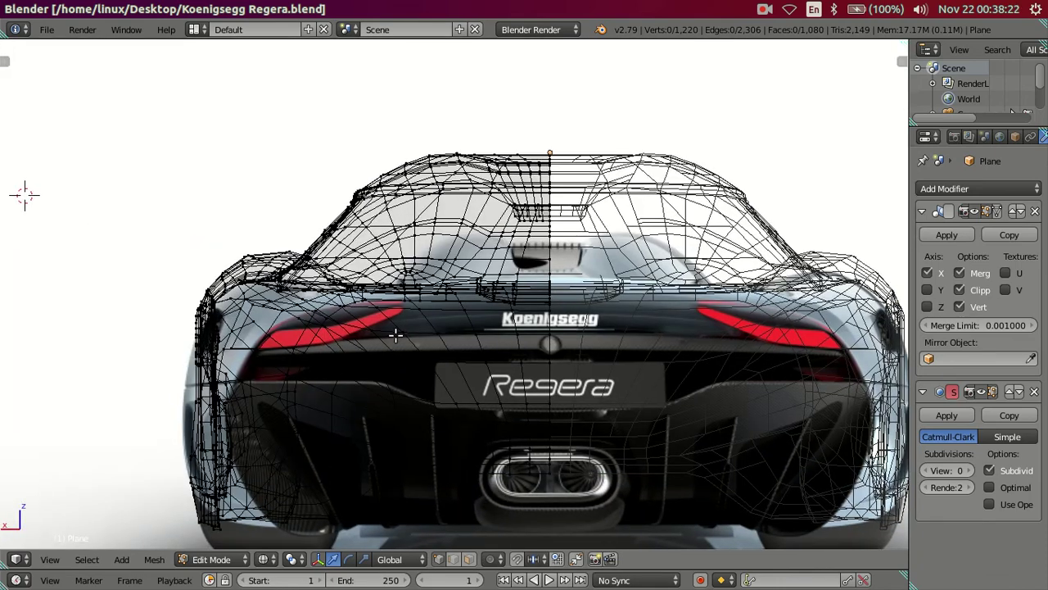
scroll(396, 335, up, 2)
scroll(234, 340, up, 2)
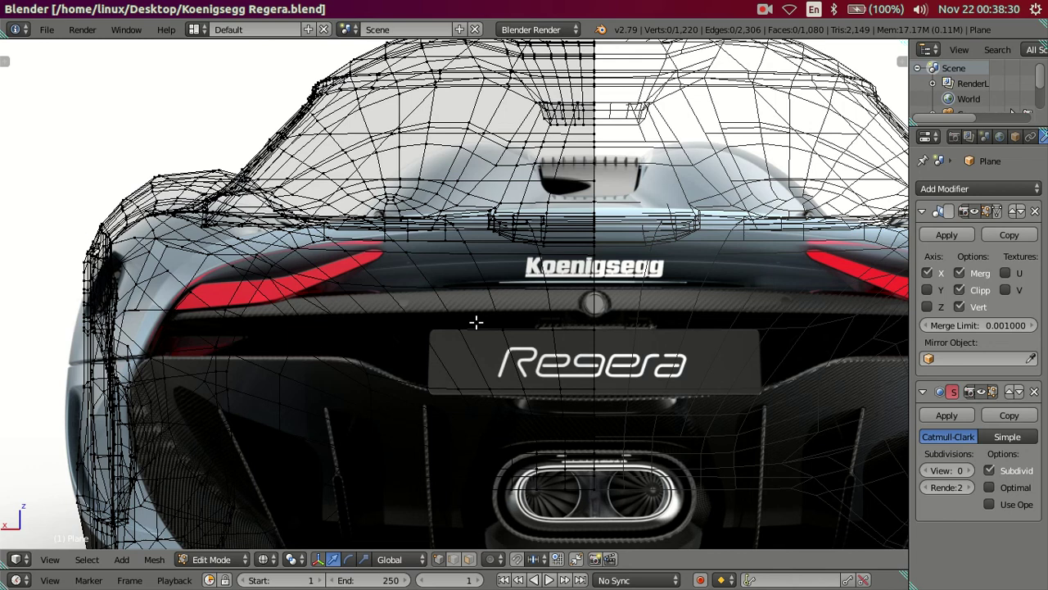
key(ctrl+KP_1)
scroll(401, 334, up, 2)
scroll(400, 334, up, 2)
shift+middle_drag(400, 334, 412, 327)
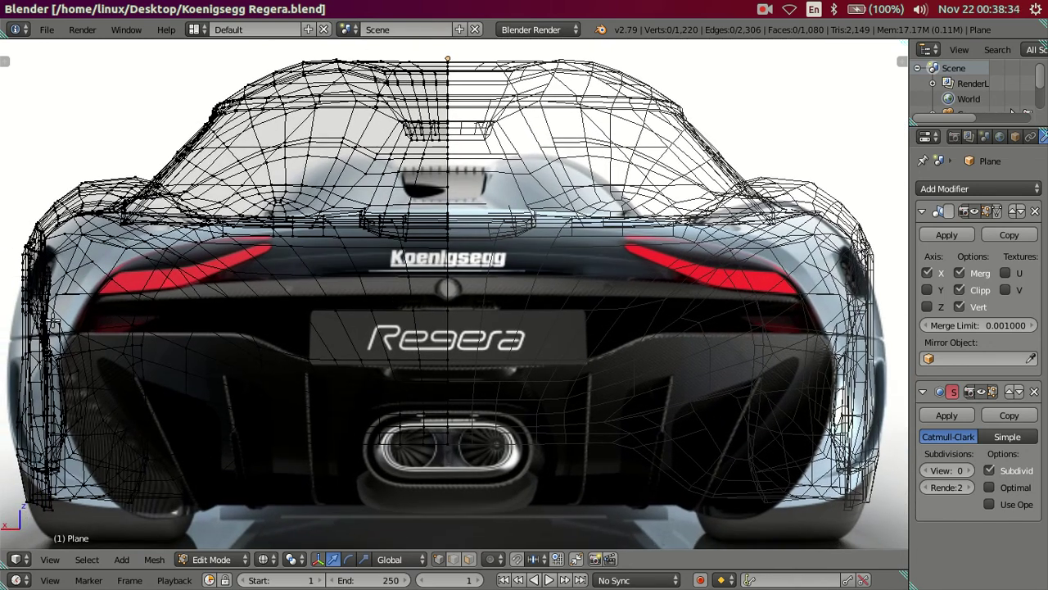